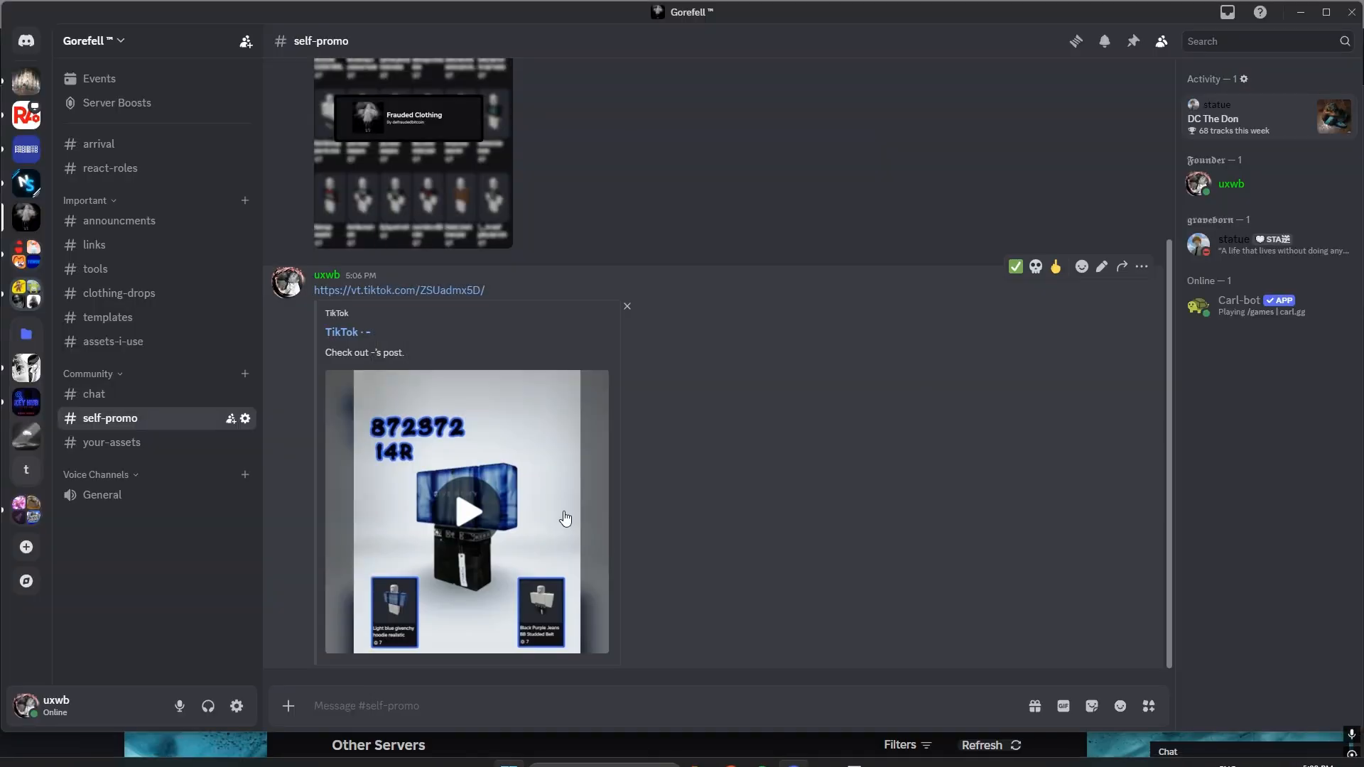
- View the example outfit slides in the TikTok post linked in the self-promo channel, then close the post
{"action": "left_click", "coordinate": [411, 293]}
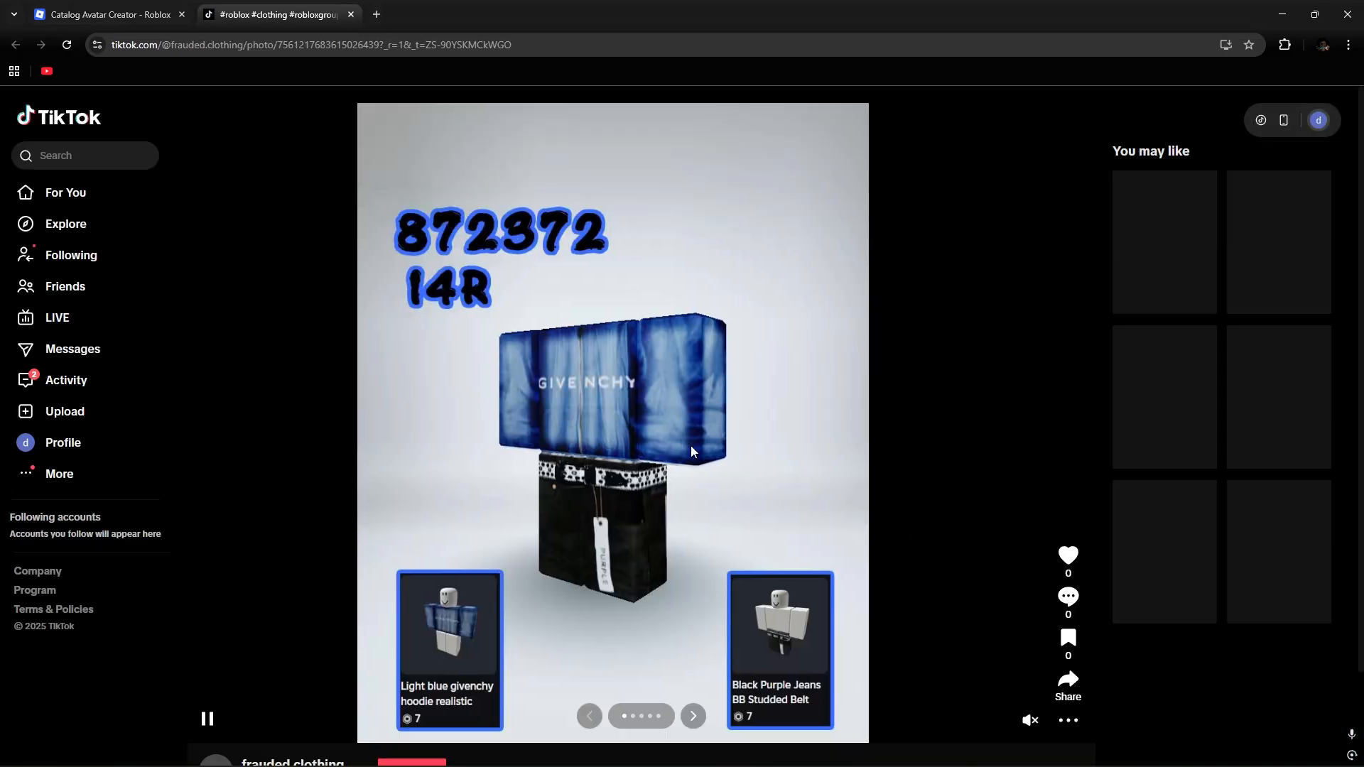
{"action": "left_click", "coordinate": [694, 716]}
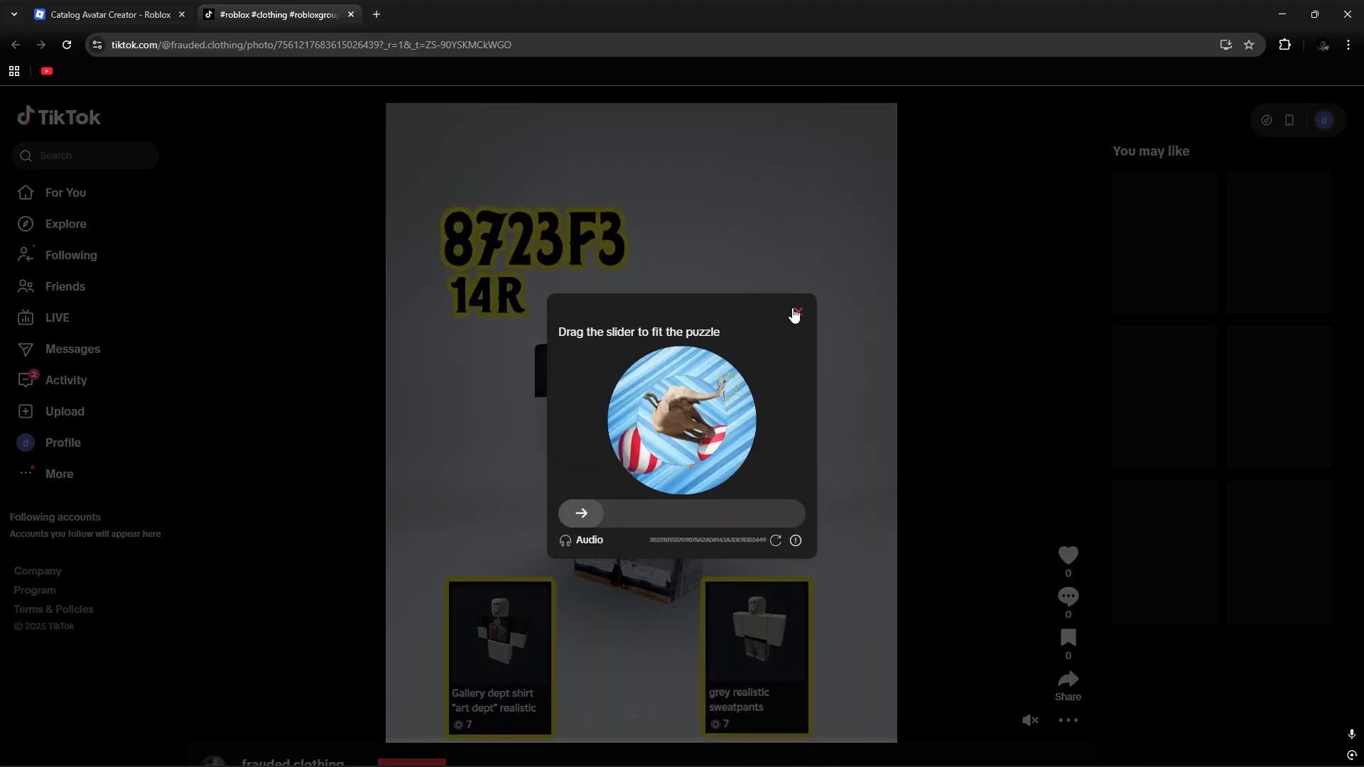
{"action": "left_click", "coordinate": [797, 313]}
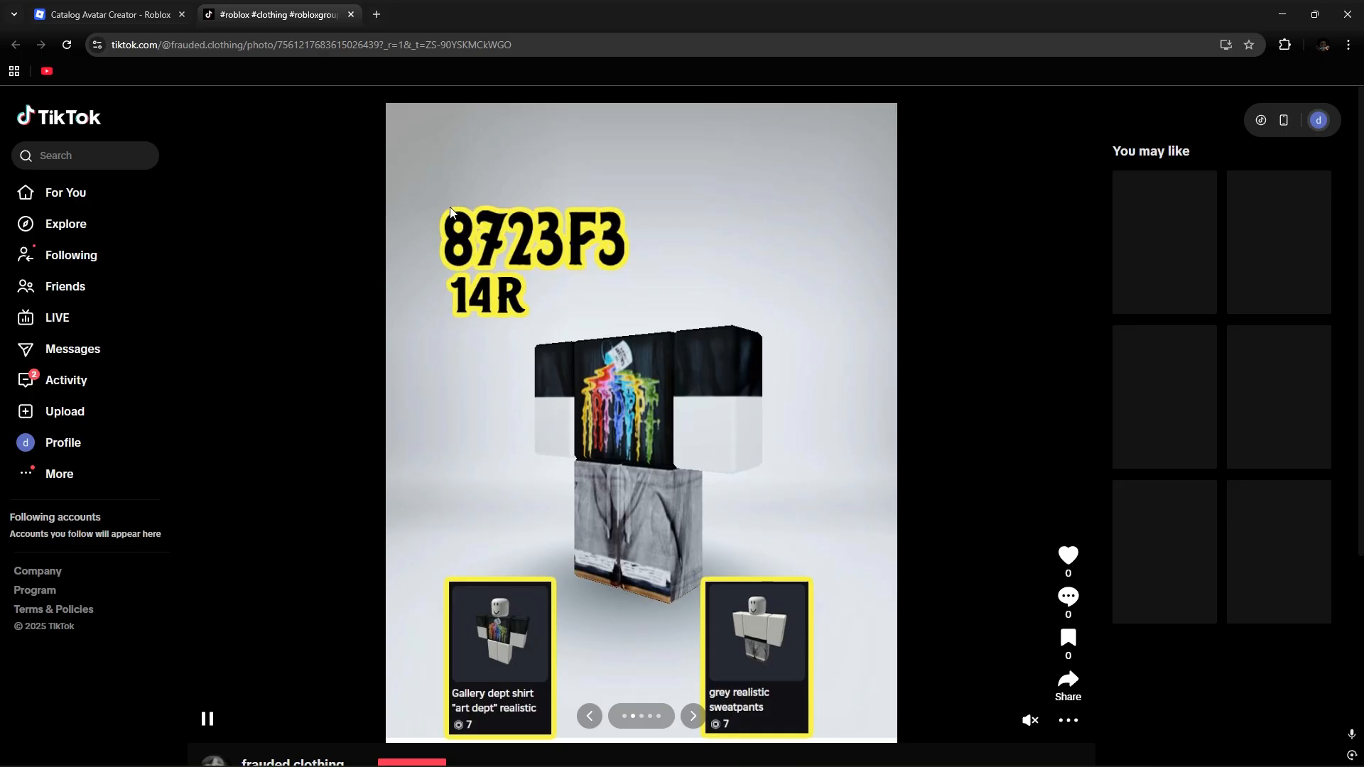
{"action": "left_click", "coordinate": [350, 14]}
- Switch to Roblox, leave the catalog and open the Frauded Clothing store from My Stores
{"action": "scroll", "coordinate": [398, 298], "scroll_direction": "down", "scroll_amount": 1}
{"action": "left_click", "coordinate": [448, 444]}
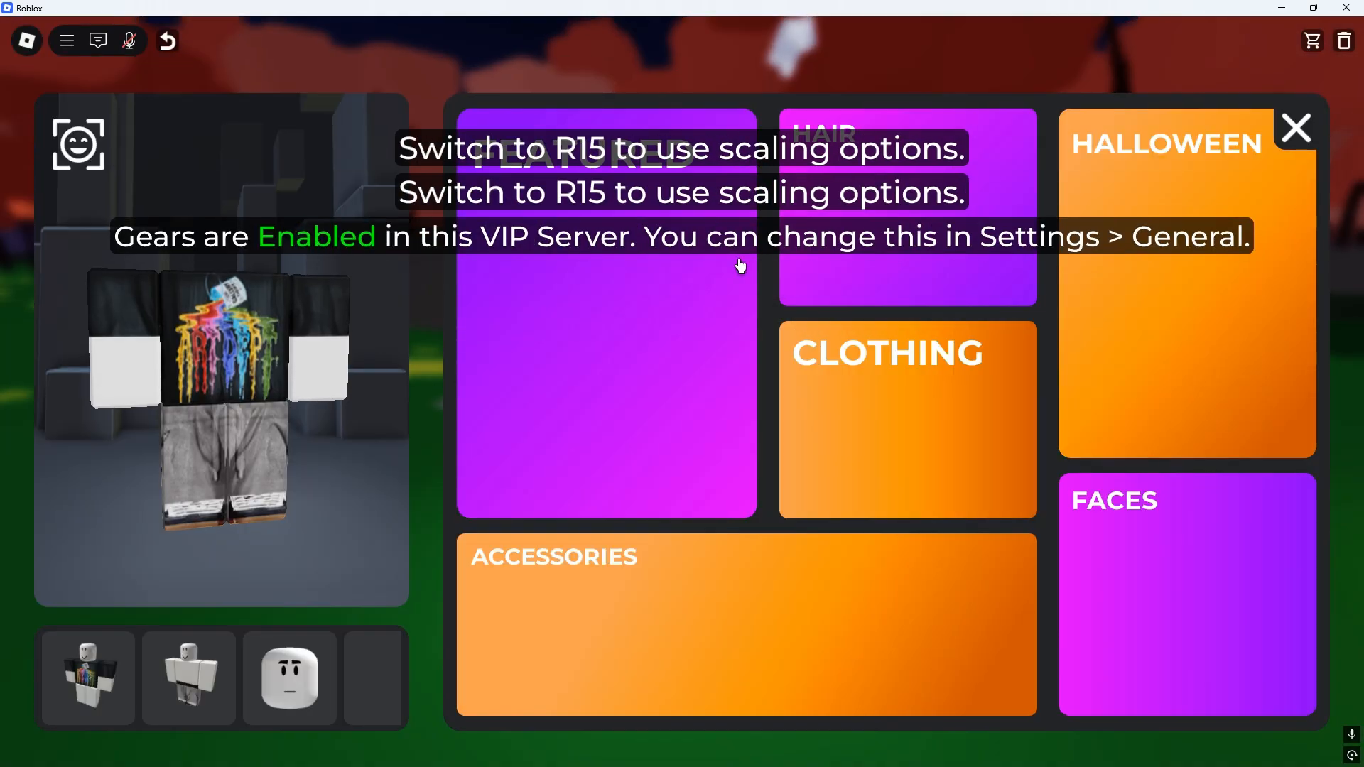
{"action": "left_click", "coordinate": [1297, 128]}
{"action": "left_click", "coordinate": [1134, 131]}
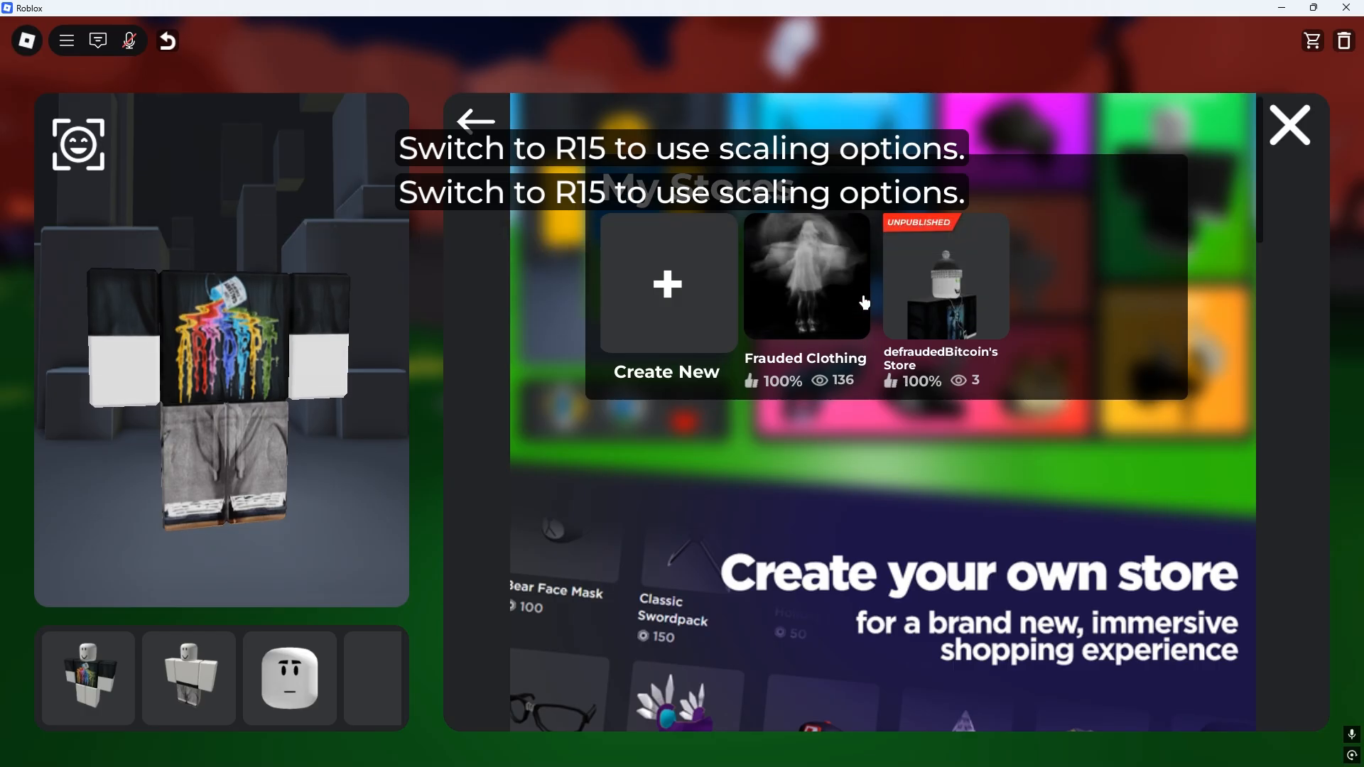
{"action": "left_click", "coordinate": [803, 284]}
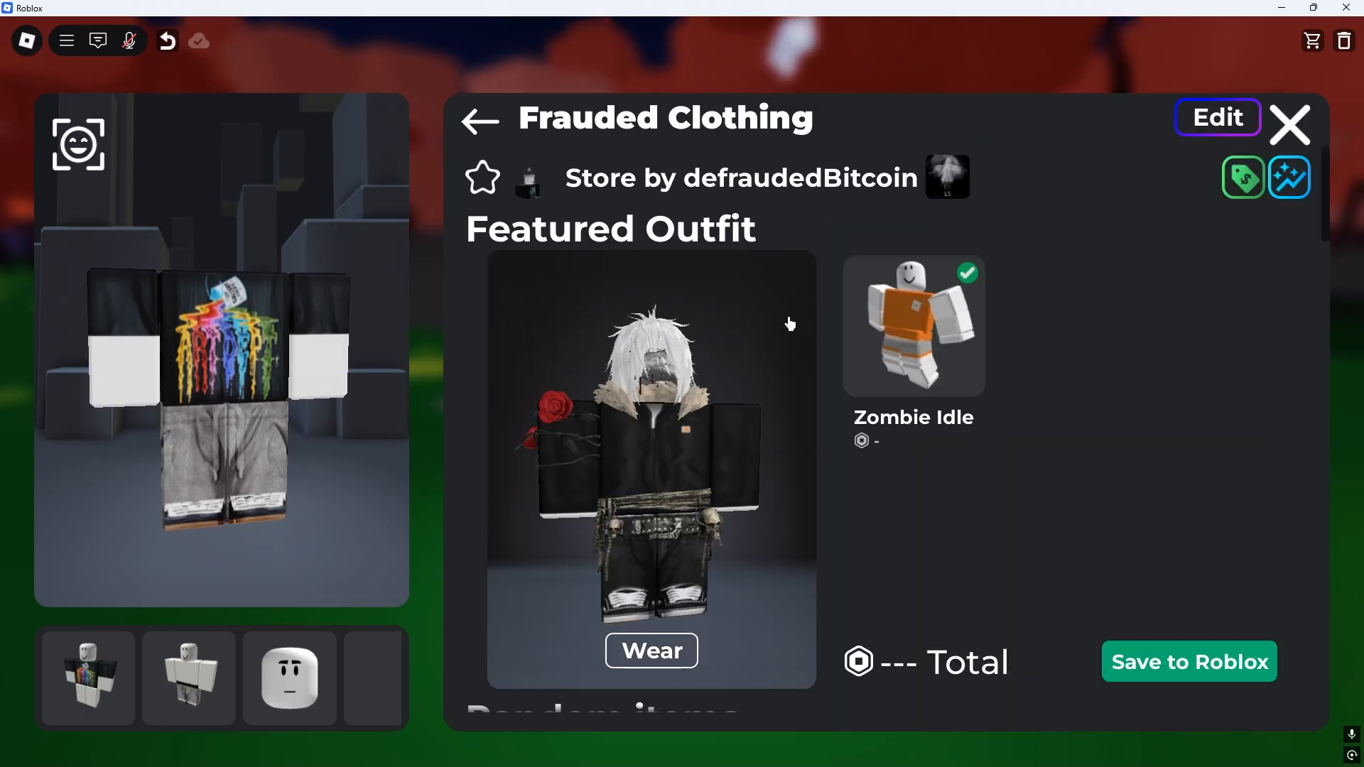
- Look through the Frauded Clothing store and wear its Featured Outfit with the Black carhartt realistic jacket
{"action": "scroll", "coordinate": [817, 426], "scroll_direction": "down", "scroll_amount": 4}
{"action": "scroll", "coordinate": [824, 511], "scroll_direction": "down", "scroll_amount": 5}
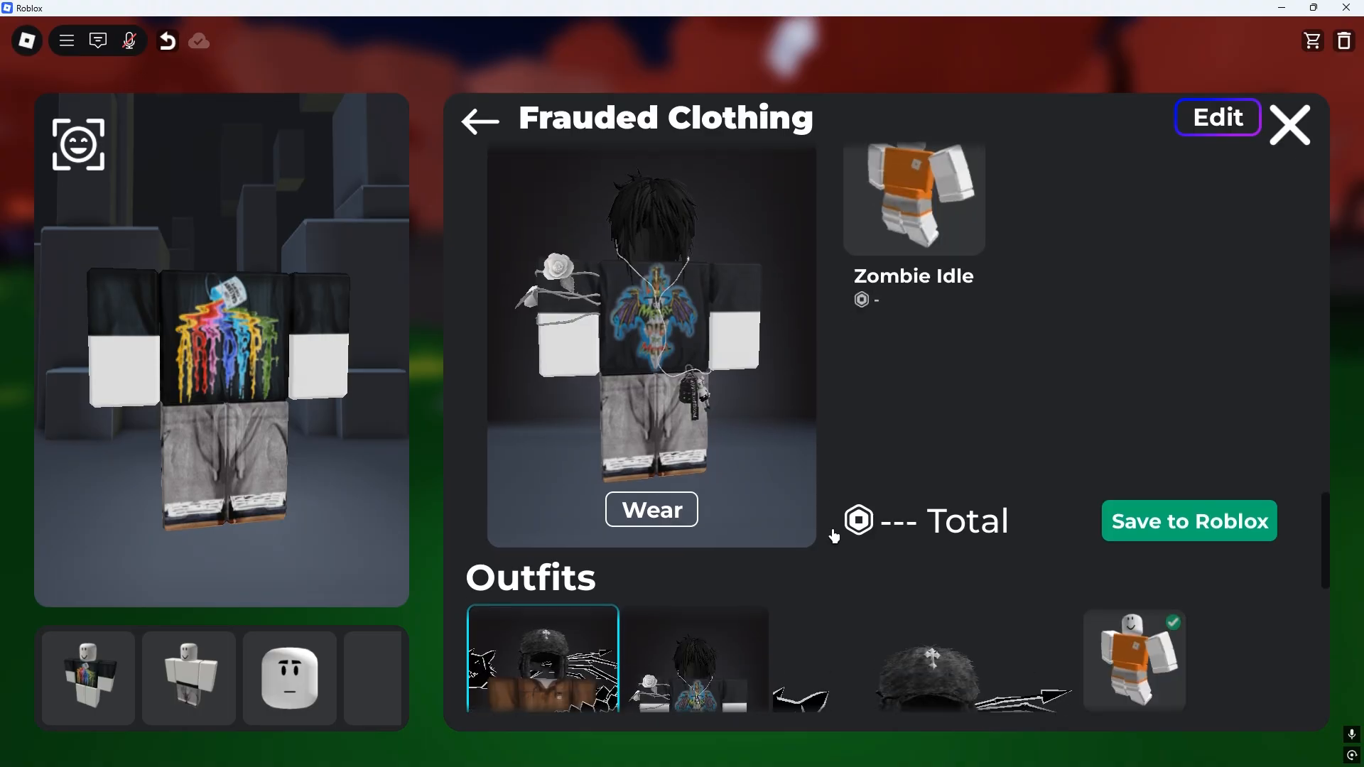
{"action": "scroll", "coordinate": [824, 490], "scroll_direction": "up", "scroll_amount": 8}
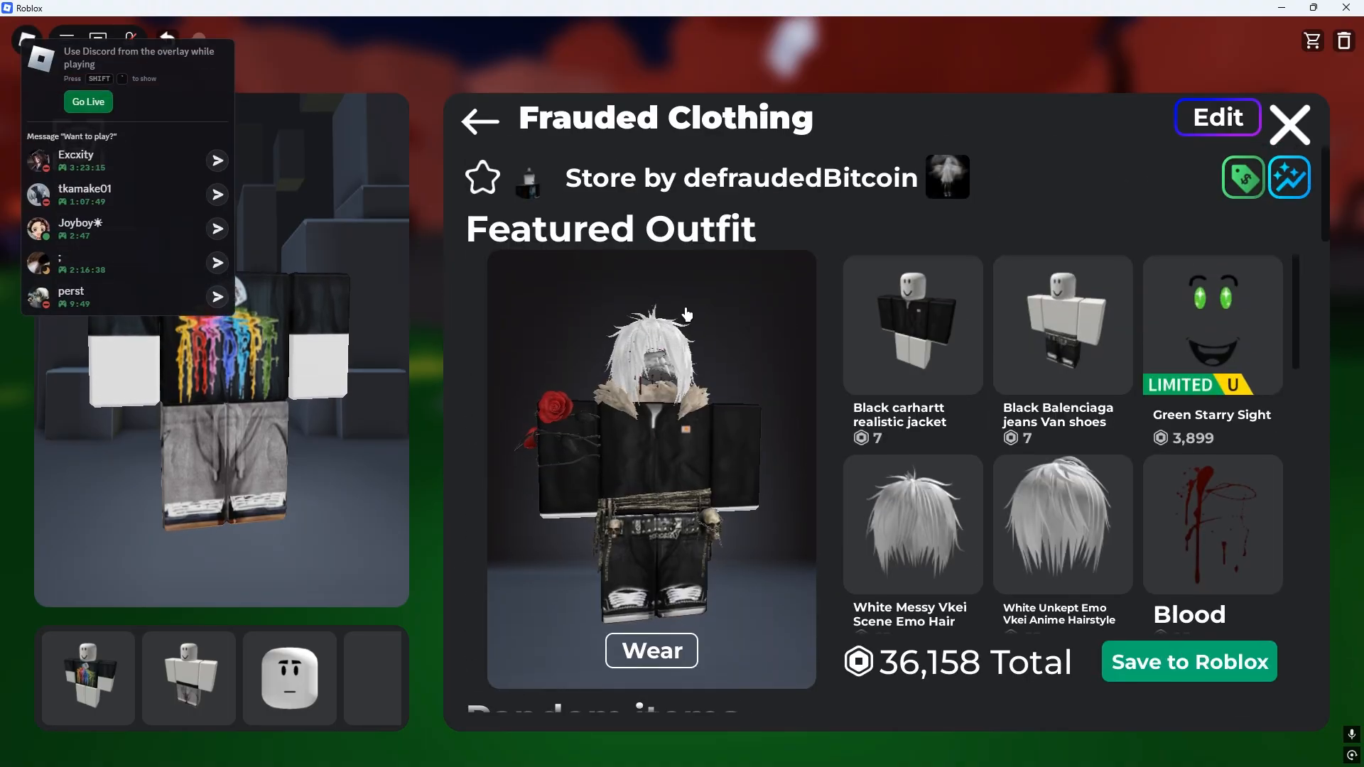
{"action": "scroll", "coordinate": [713, 426], "scroll_direction": "down", "scroll_amount": 2}
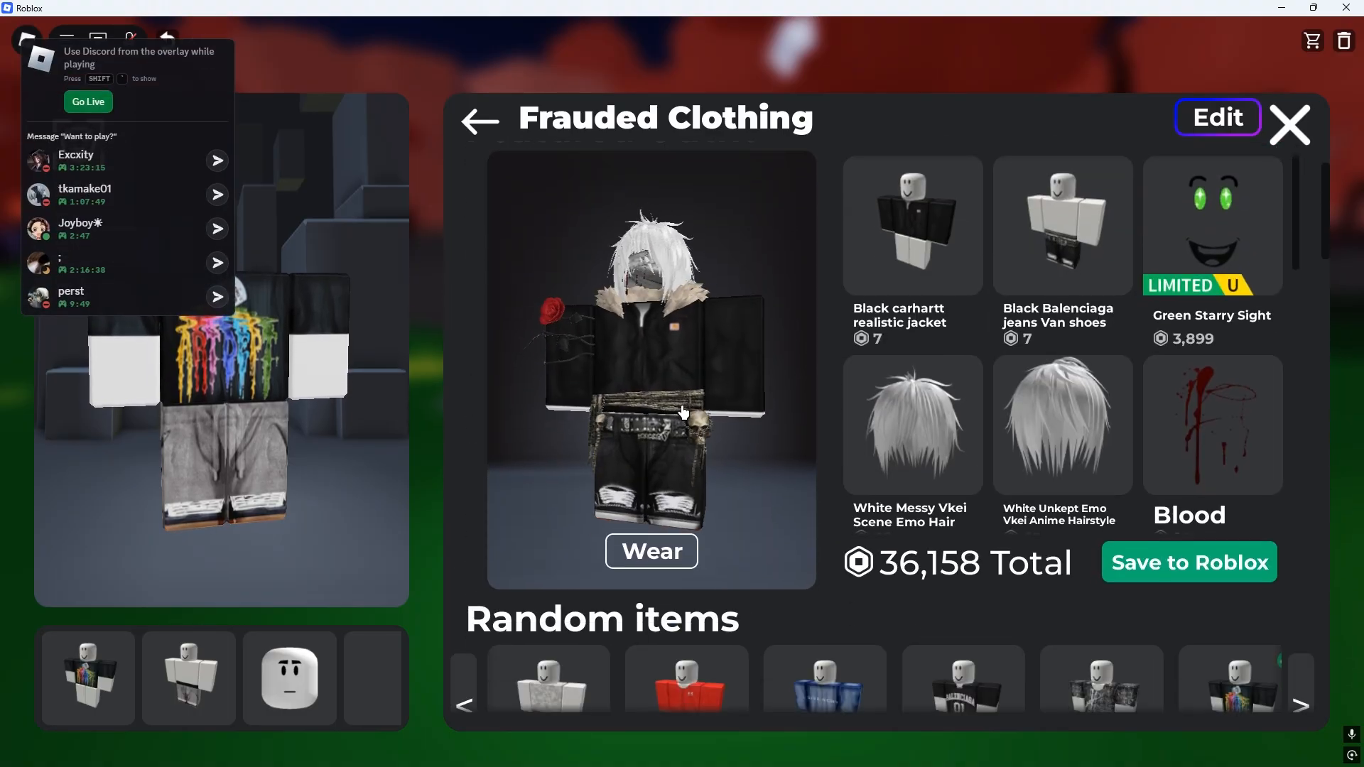
{"action": "left_click", "coordinate": [649, 551]}
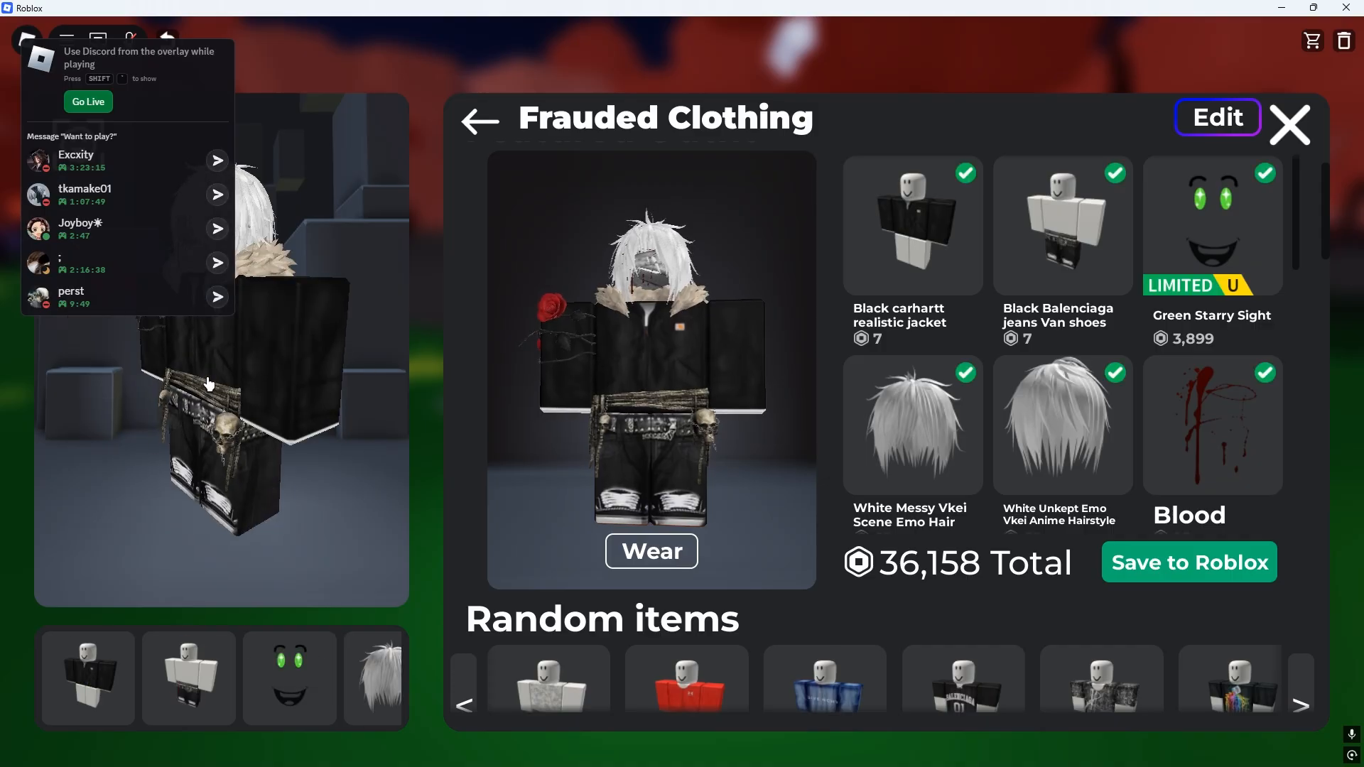
- Close the store, enter photo mode and turn the avatar to a three-quarter front view
{"action": "left_click", "coordinate": [1290, 125]}
{"action": "left_click_drag", "start_coordinate": [734, 308], "coordinate": [734, 308]}
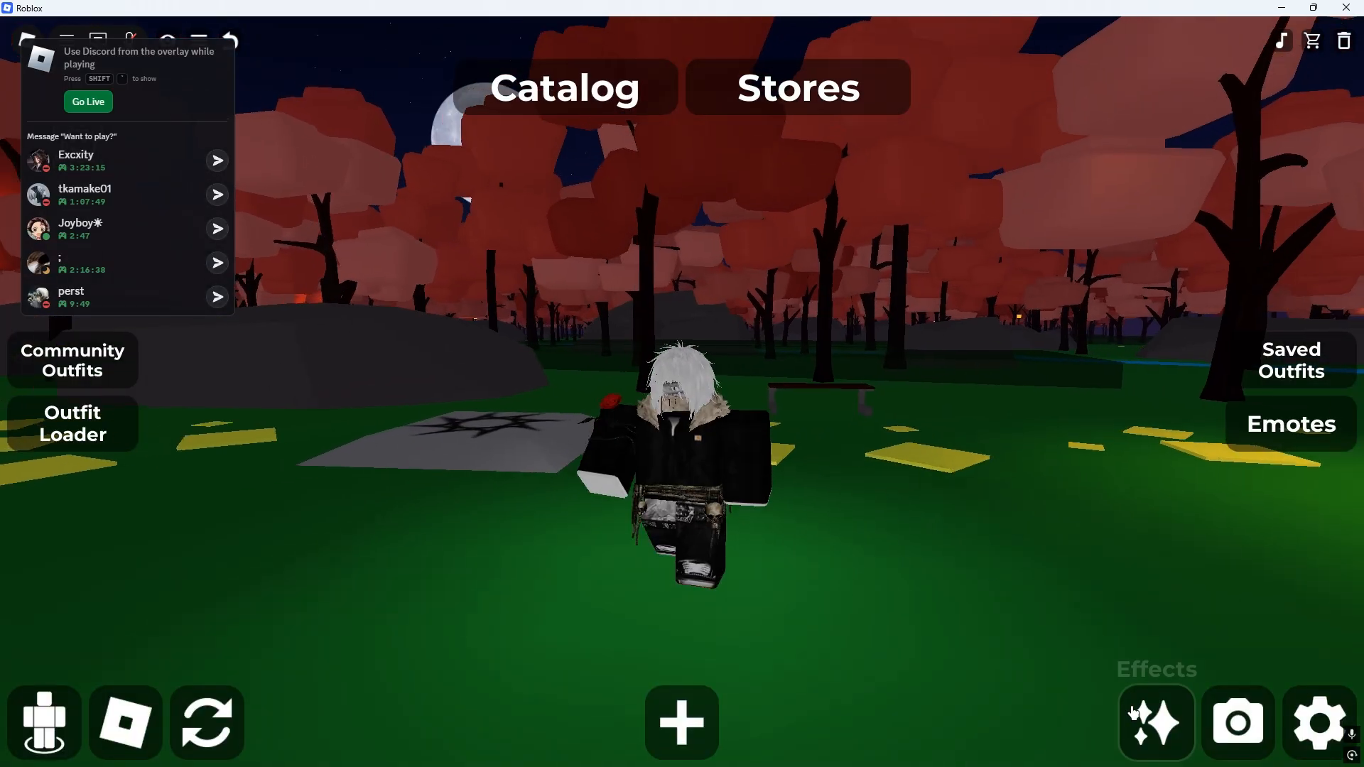
{"action": "left_click", "coordinate": [1244, 730]}
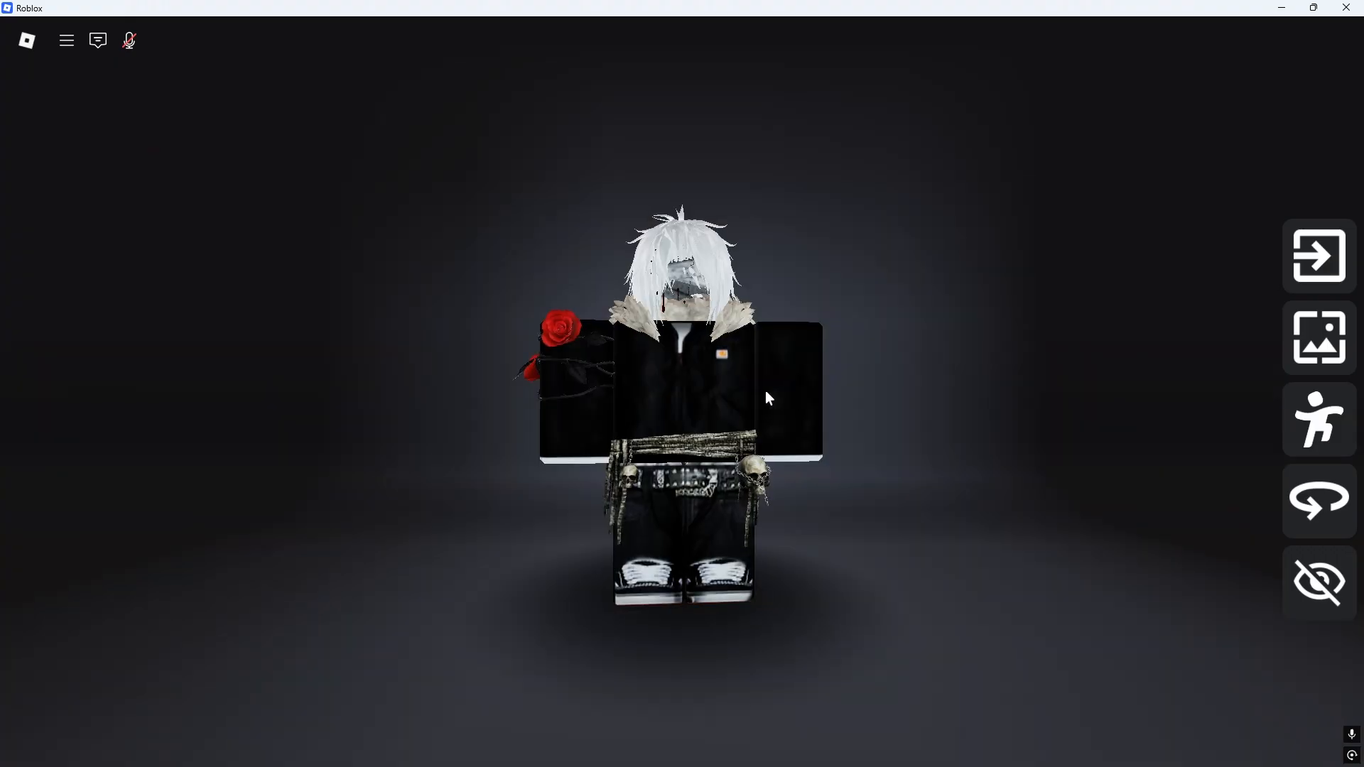
{"action": "left_click_drag", "start_coordinate": [765, 395], "coordinate": [569, 448]}
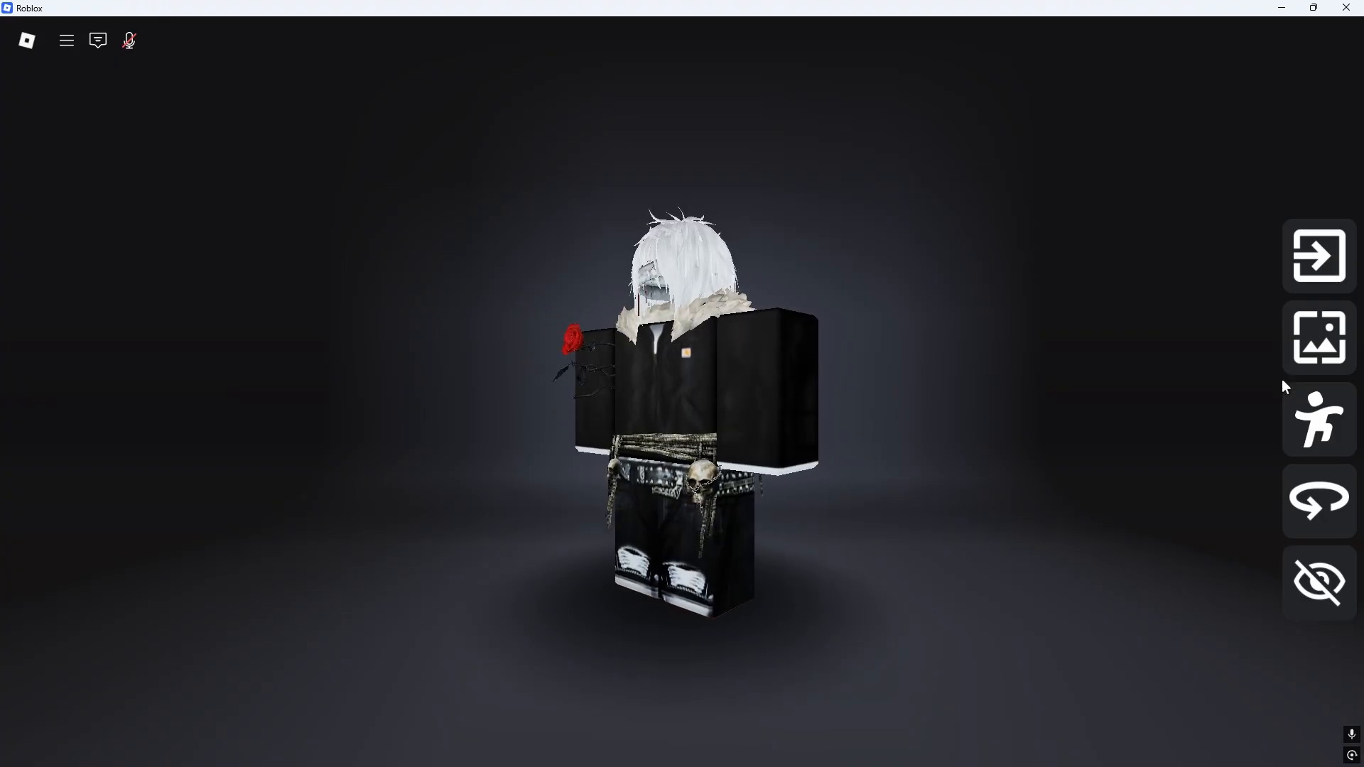
{"action": "left_click_drag", "start_coordinate": [524, 426], "coordinate": [557, 441]}
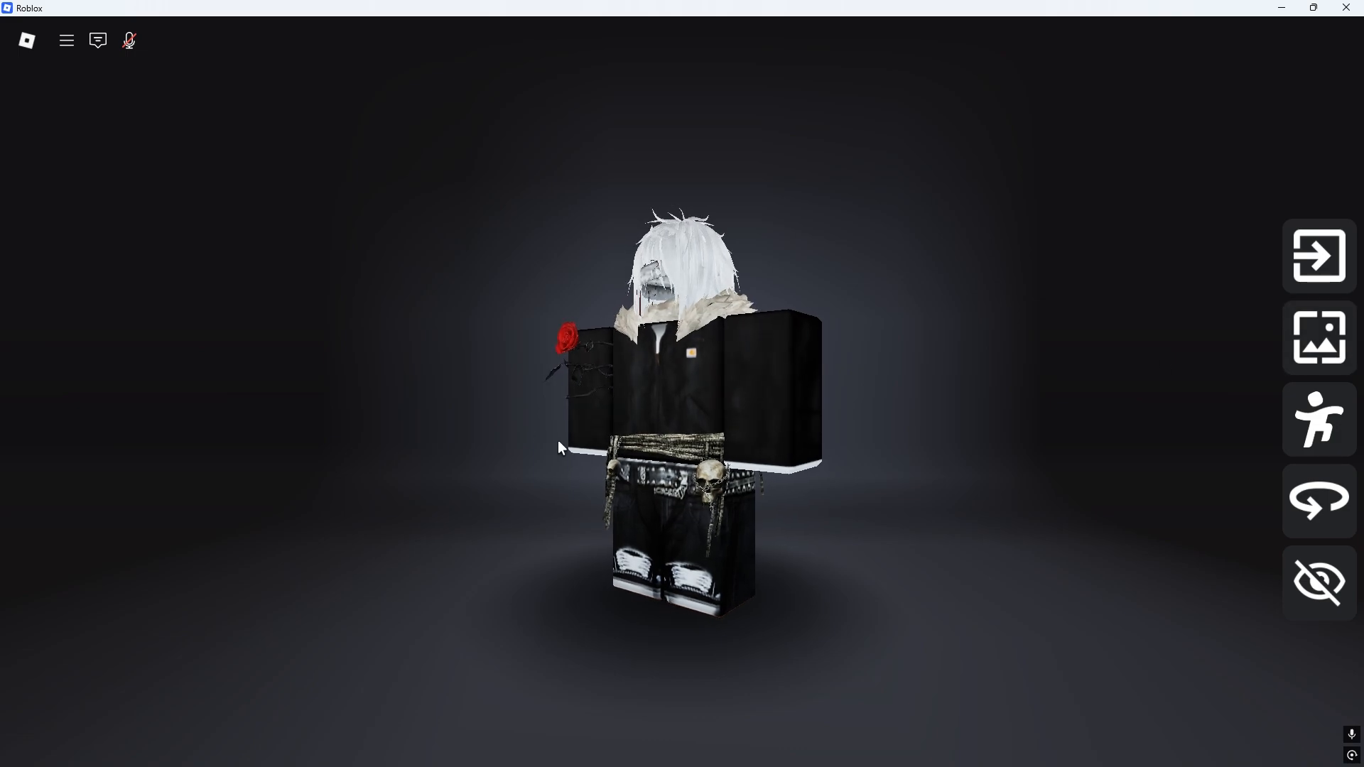
- Set the Prop Color in the Scene Config background settings to white, #ffffff
{"action": "left_click", "coordinate": [1336, 366]}
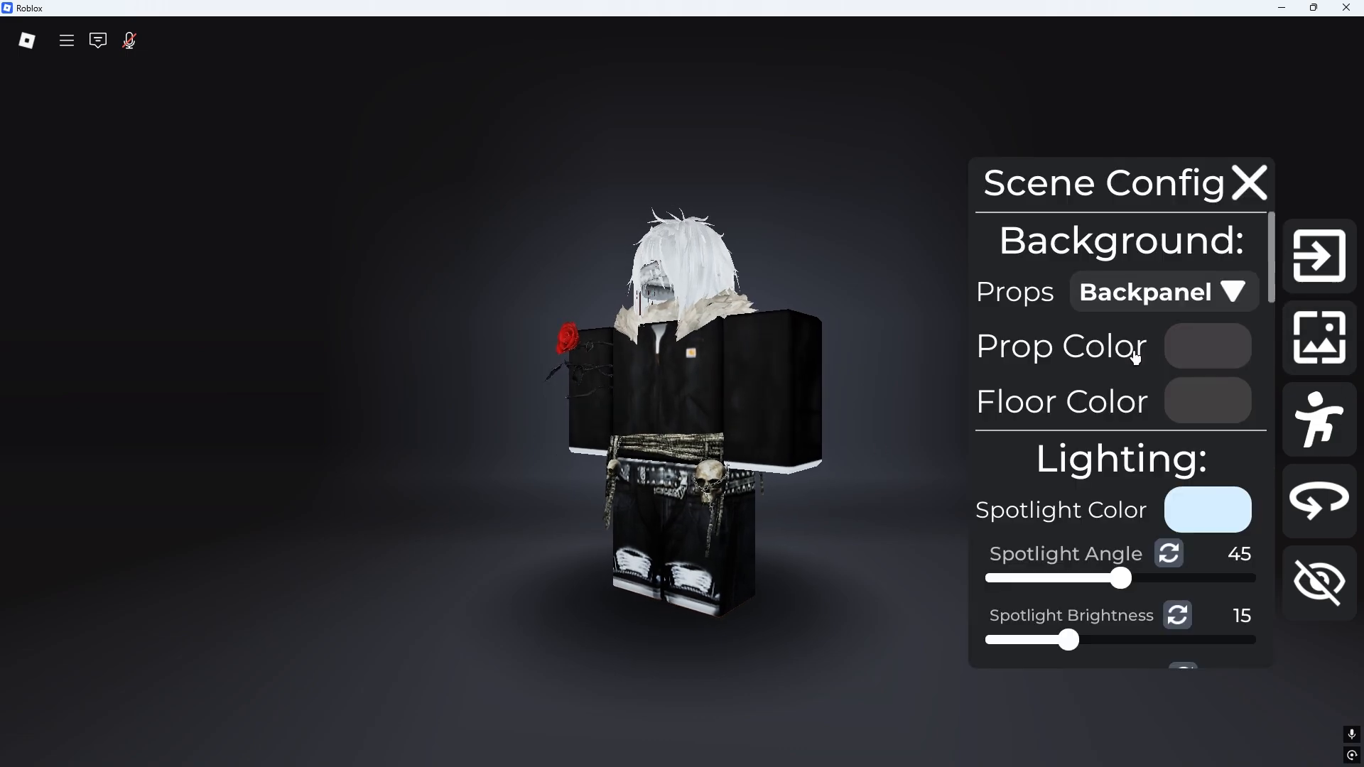
{"action": "left_click", "coordinate": [1328, 350]}
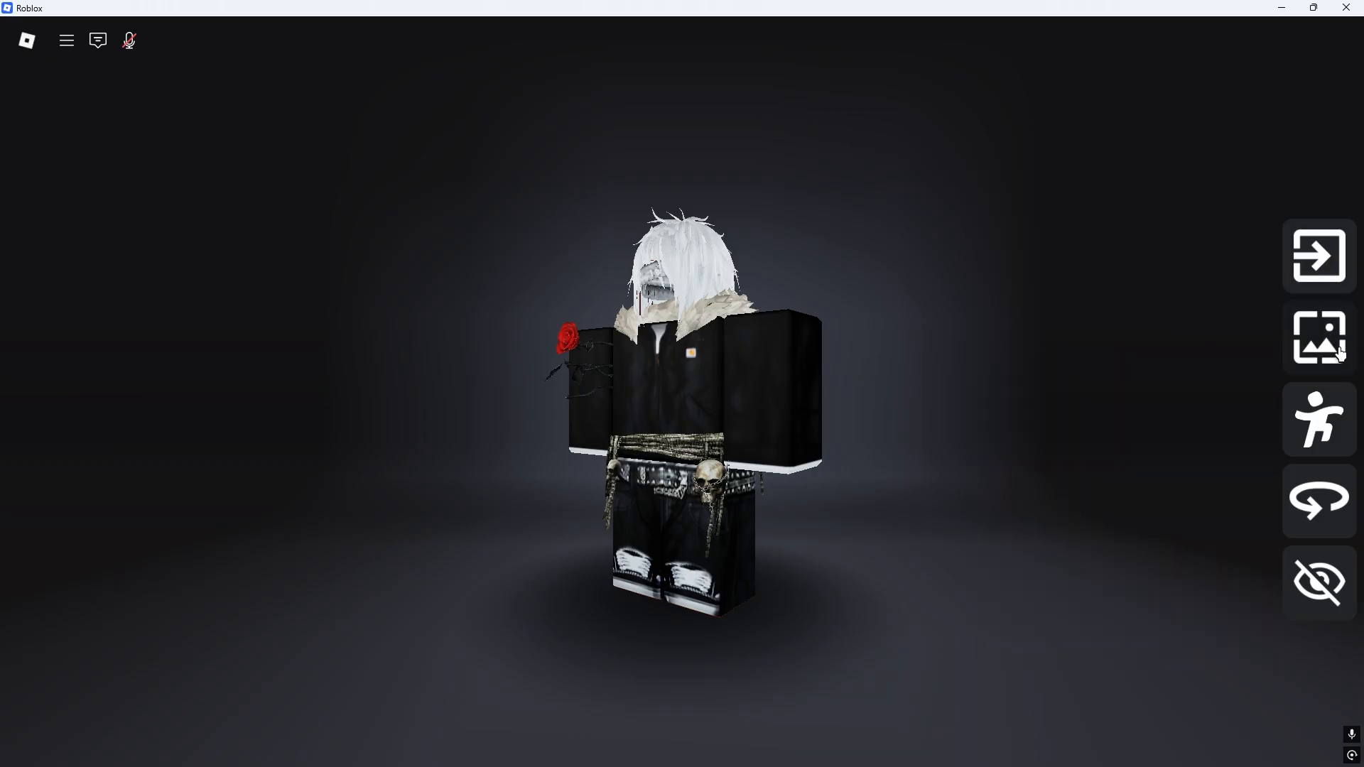
{"action": "left_click", "coordinate": [1315, 350]}
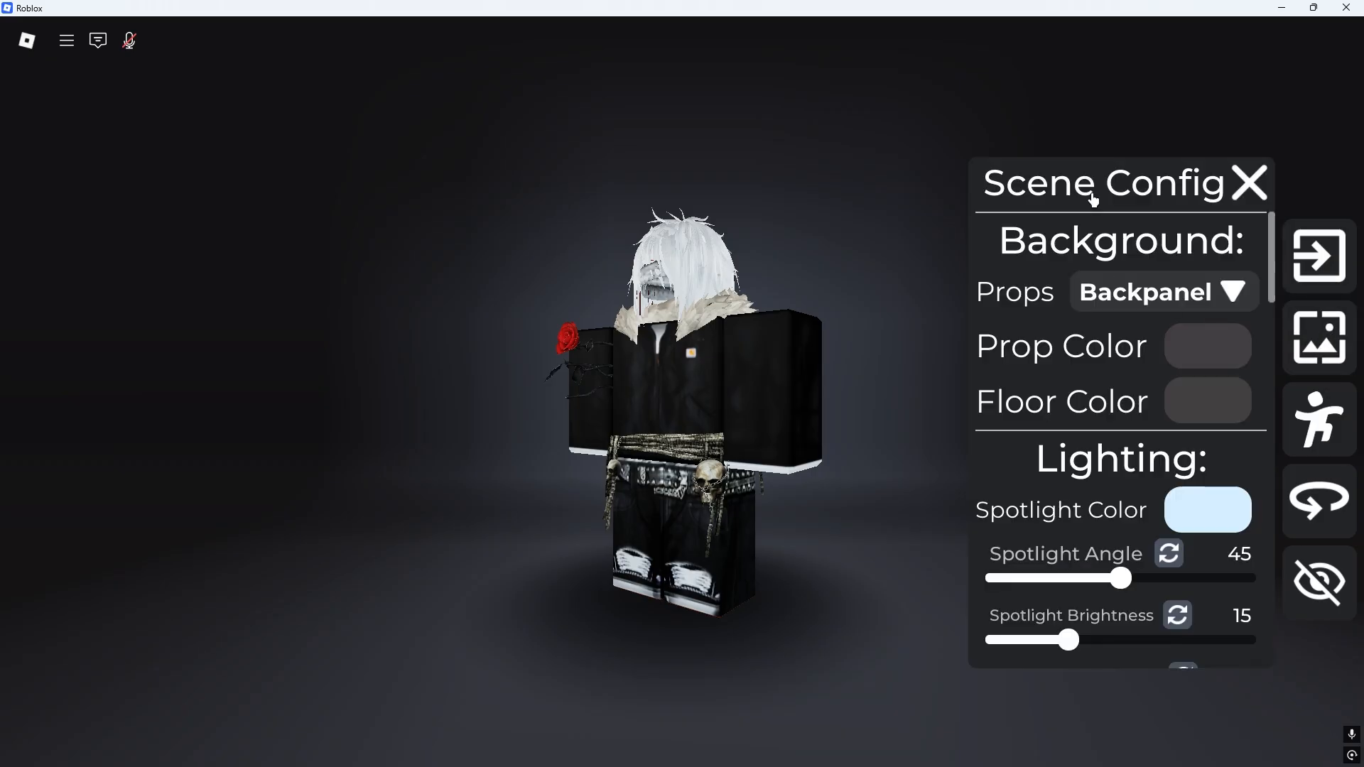
{"action": "left_click", "coordinate": [1207, 354]}
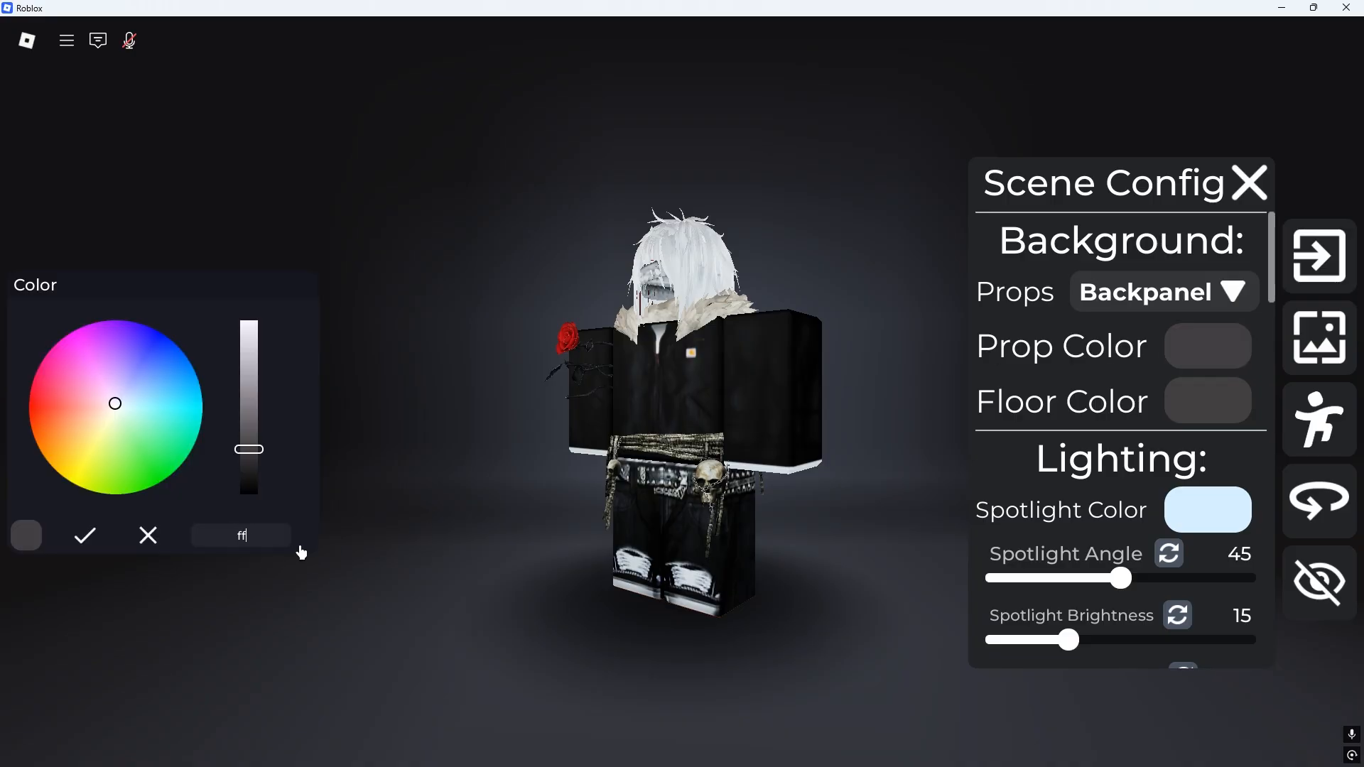
{"action": "key", "text": "Return"}
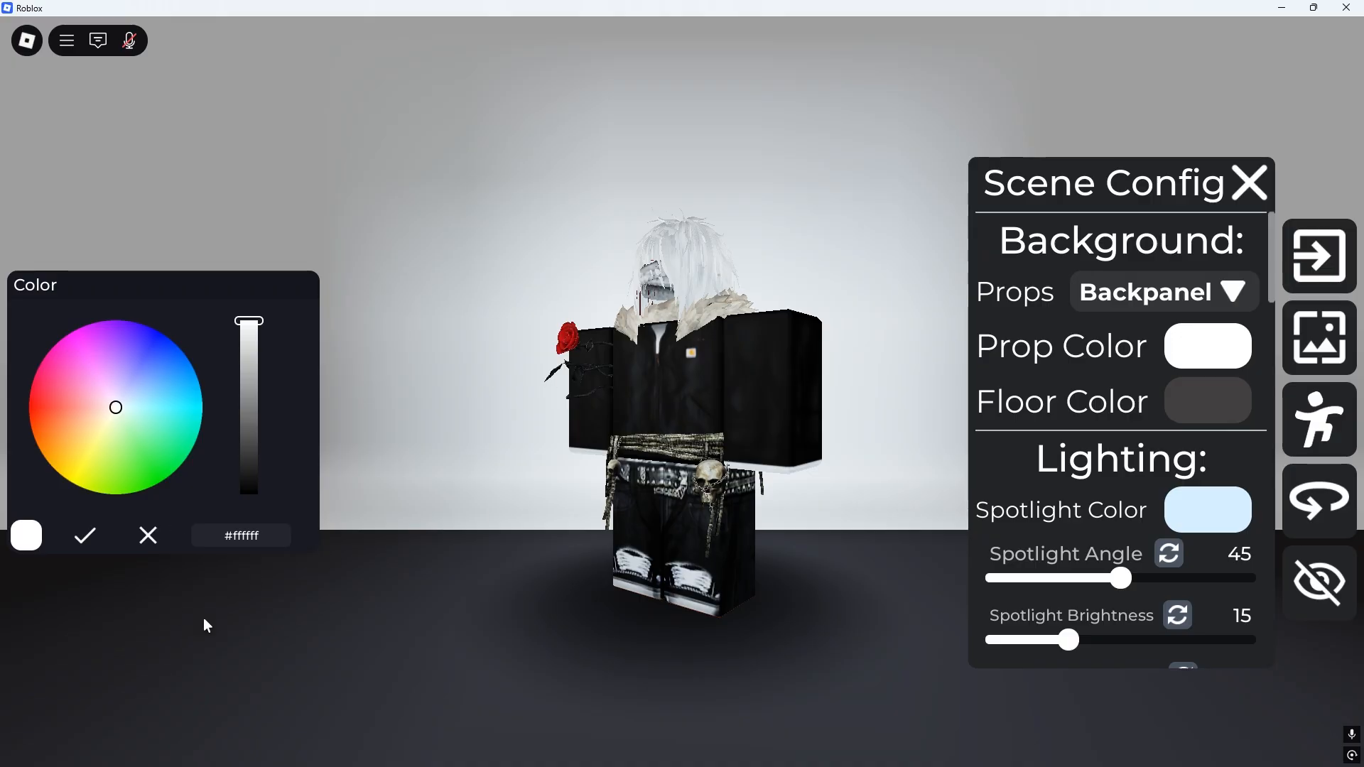
{"action": "left_click", "coordinate": [84, 538]}
- Set the Floor Color to white, #ffffff, and close the Scene Config
{"action": "left_click", "coordinate": [1192, 409]}
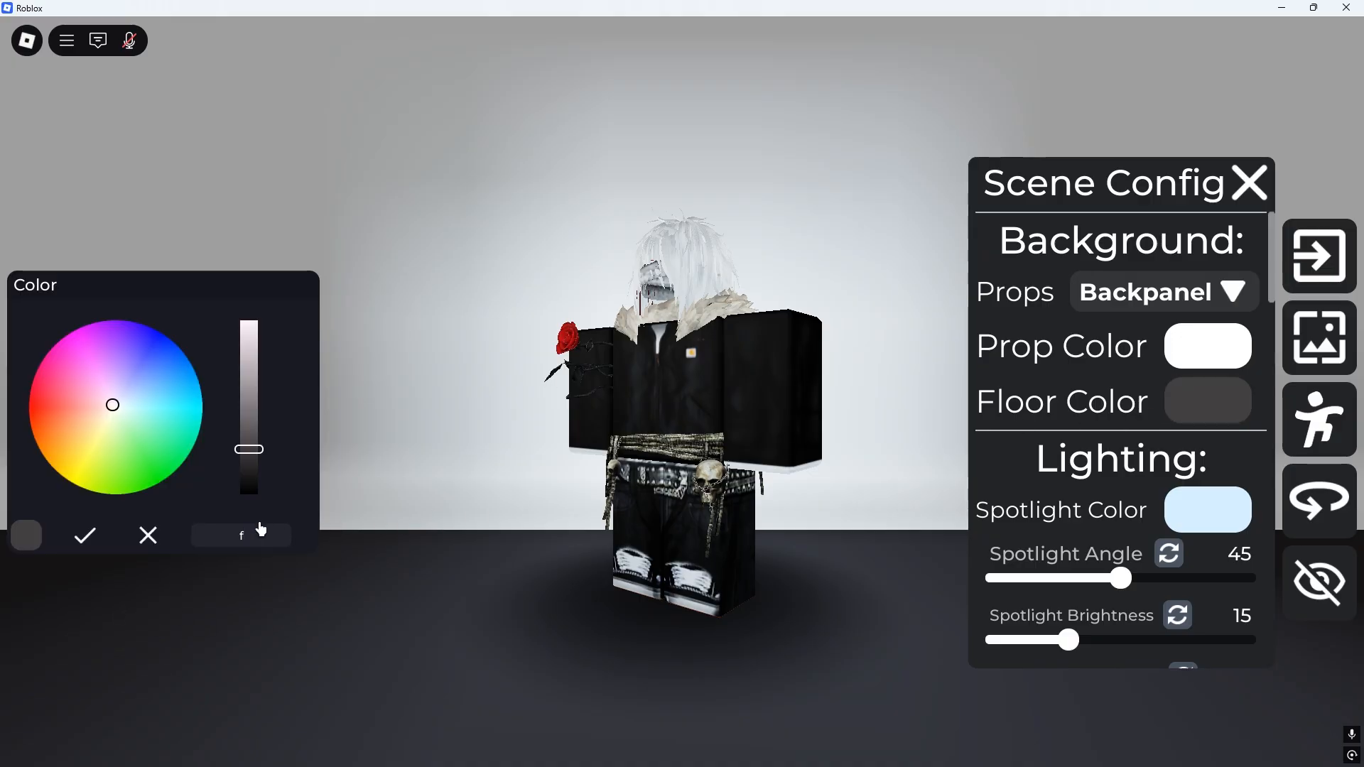
{"action": "type", "text": "fffffffffff"}
{"action": "key", "text": "Return"}
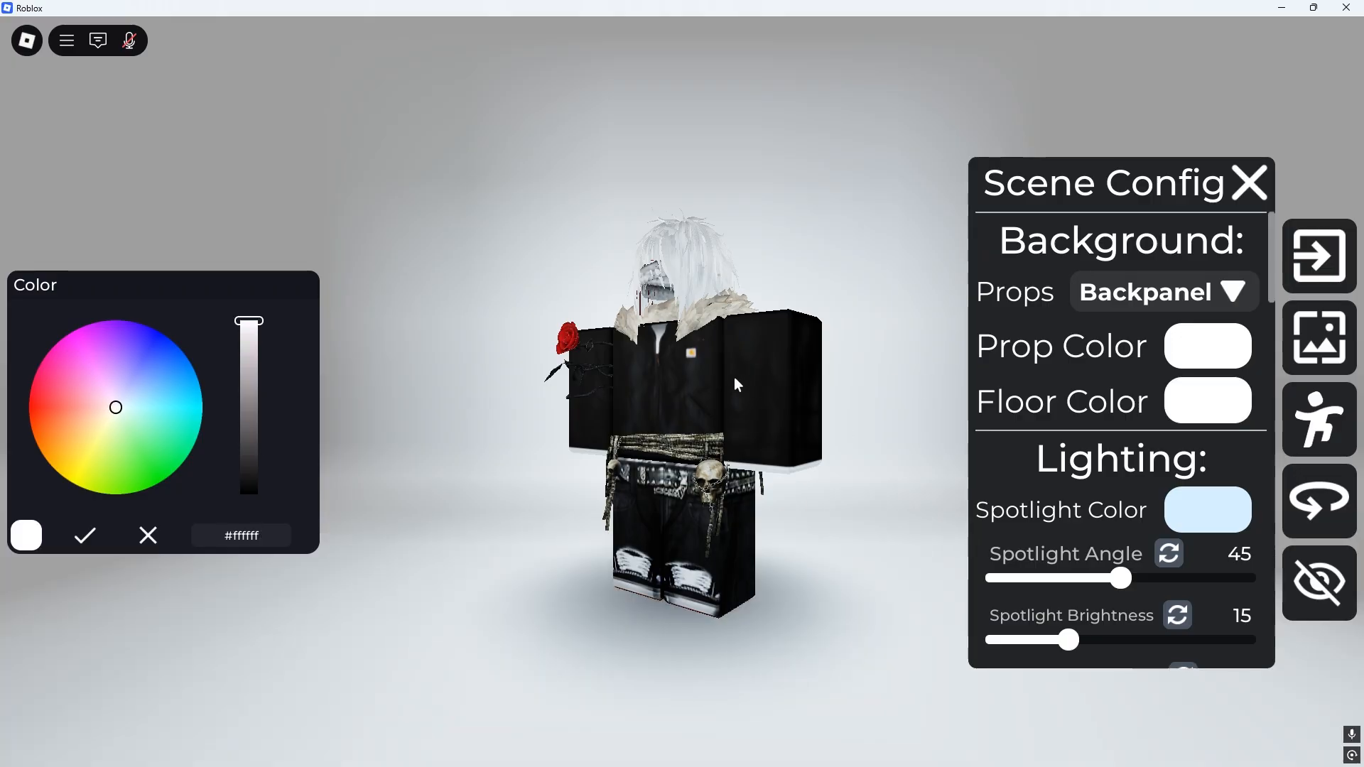
{"action": "left_click", "coordinate": [82, 536]}
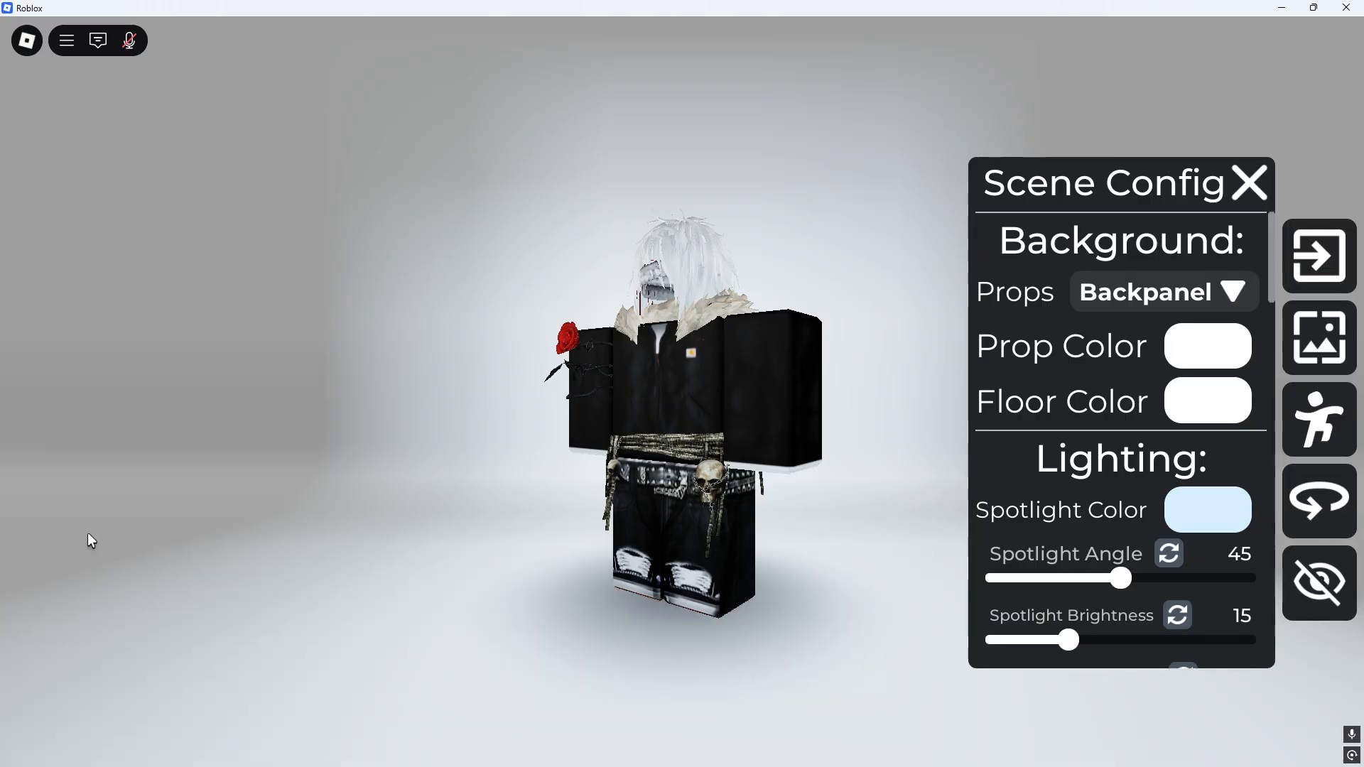
{"action": "left_click", "coordinate": [1251, 183]}
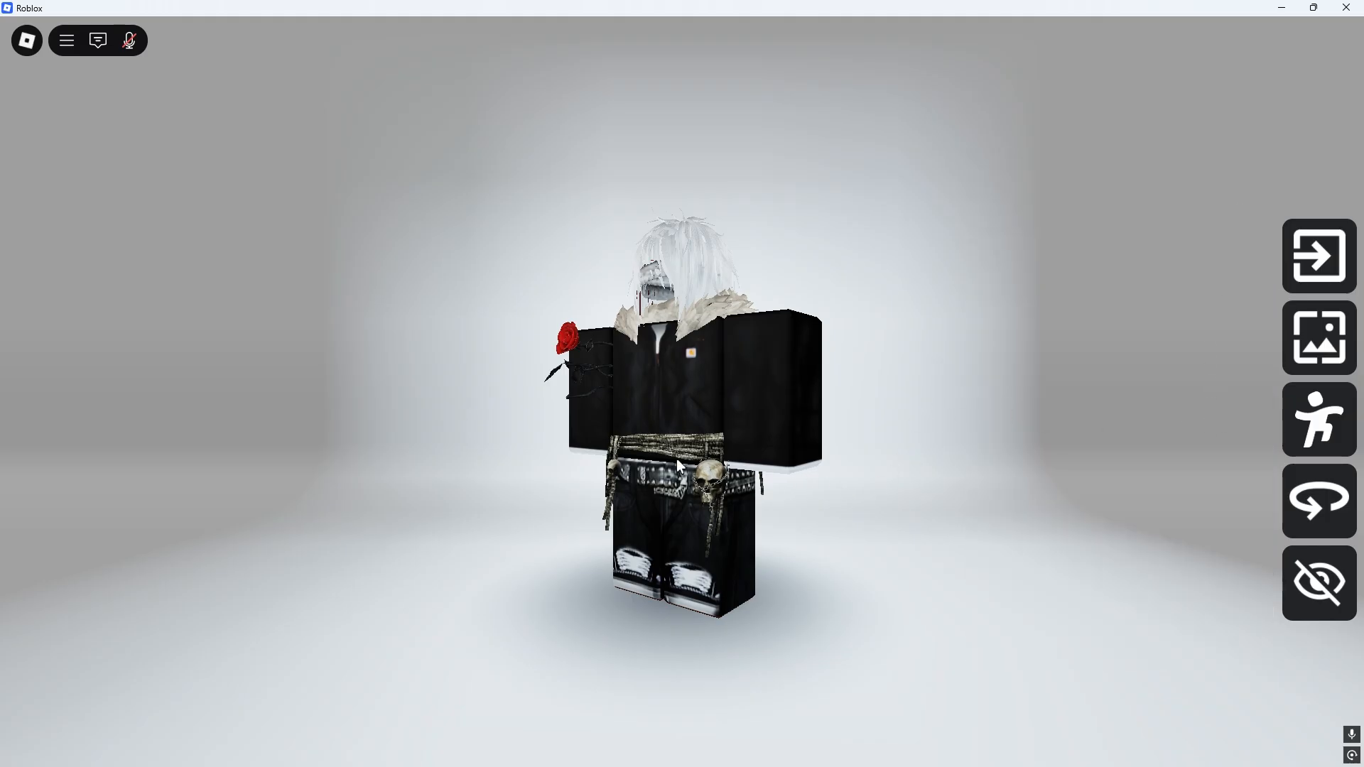
- Capture a screen snip of the avatar with its white backdrop and switch to Paint.NET
{"action": "key", "text": "super+shift+s"}
{"action": "left_click_drag", "start_coordinate": [150, 41], "coordinate": [1175, 763]}
{"action": "key", "text": "super"}
{"action": "left_click", "coordinate": [844, 752]}
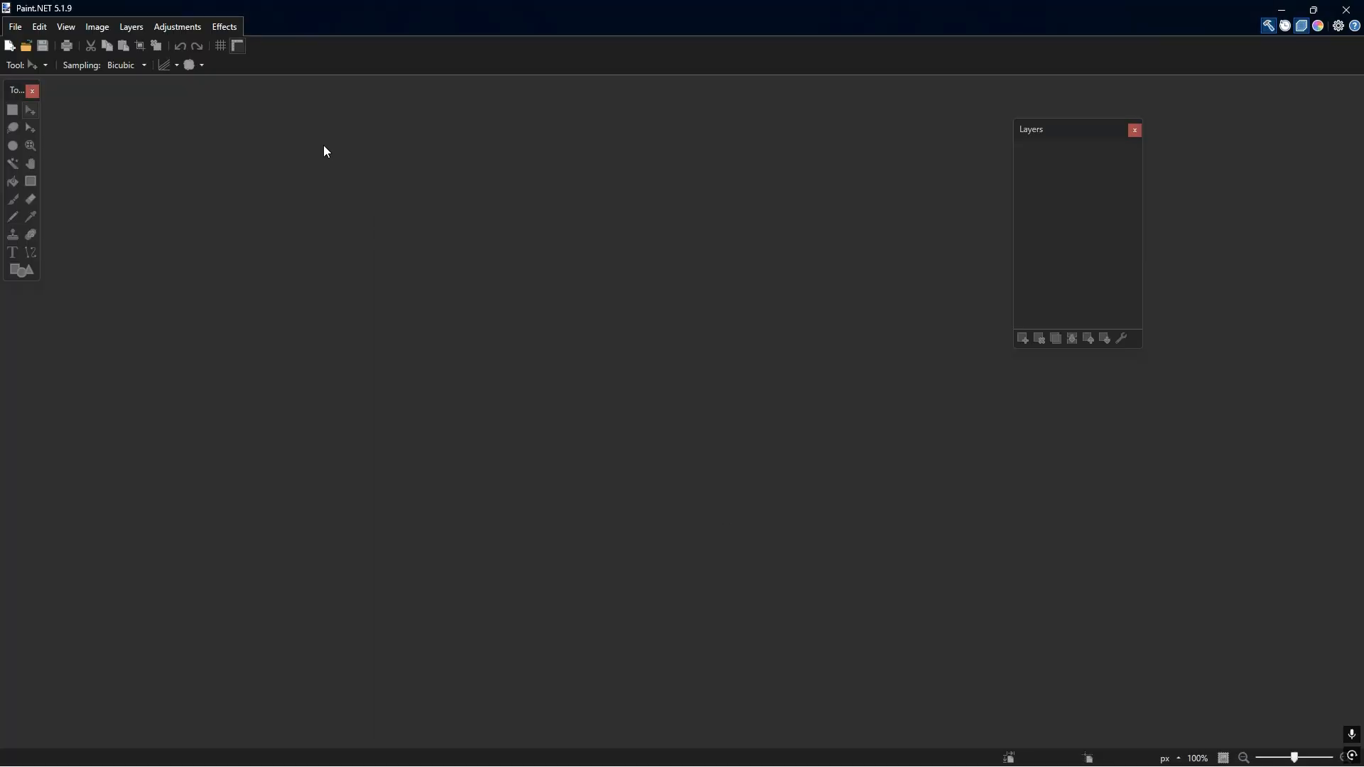
- Create a new image 800 pixels wide and 1000 pixels high
{"action": "left_click", "coordinate": [15, 27]}
{"action": "left_click", "coordinate": [16, 27]}
{"action": "left_click", "coordinate": [15, 26]}
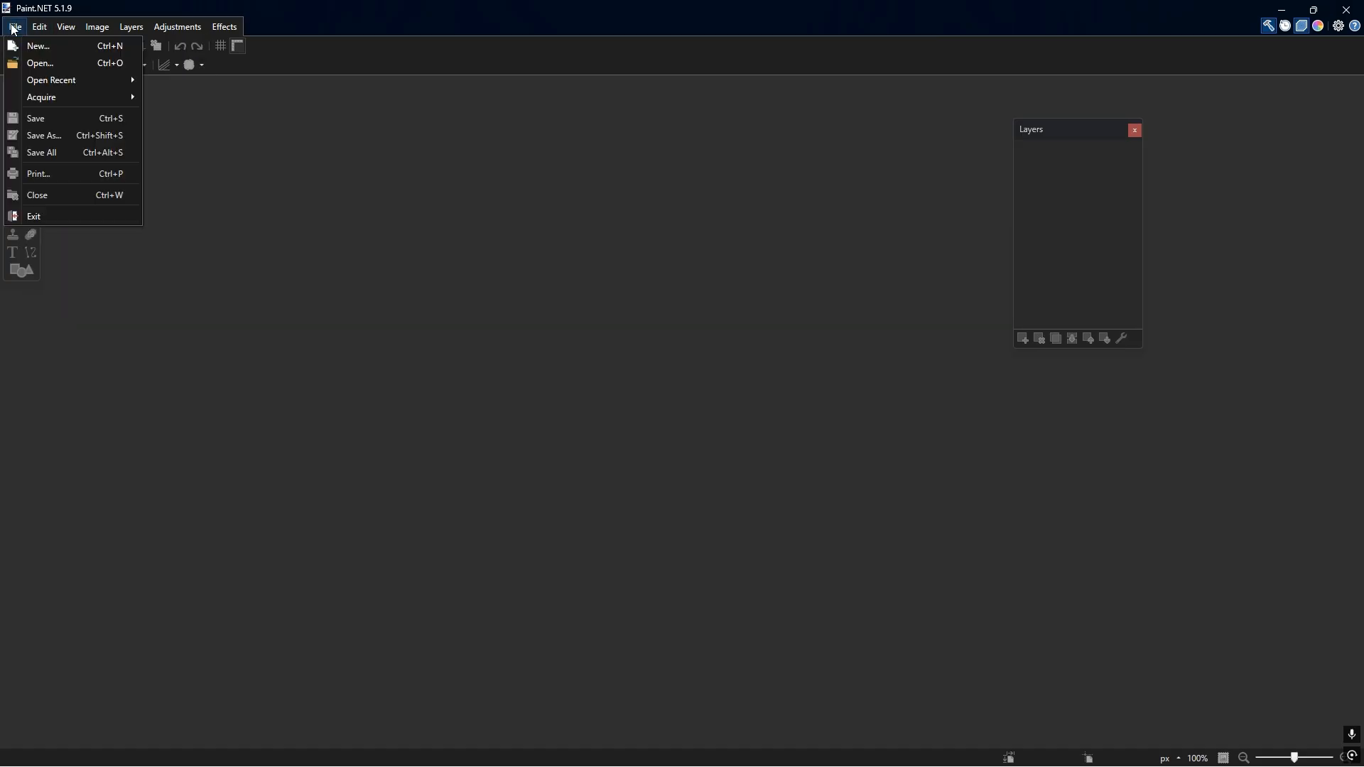
{"action": "left_click", "coordinate": [27, 49]}
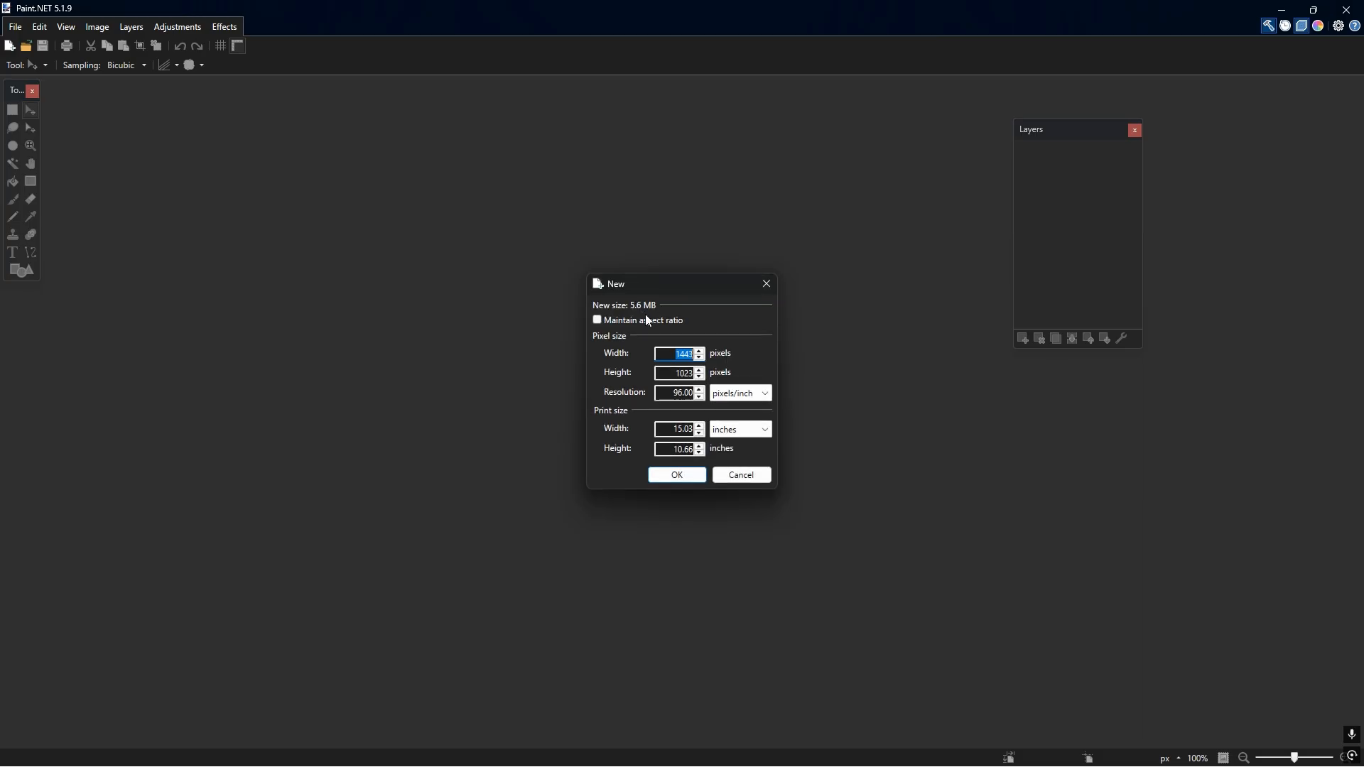
{"action": "type", "text": "800"}
{"action": "left_click", "coordinate": [689, 373]}
{"action": "left_click_drag", "start_coordinate": [672, 281], "coordinate": [715, 281]}
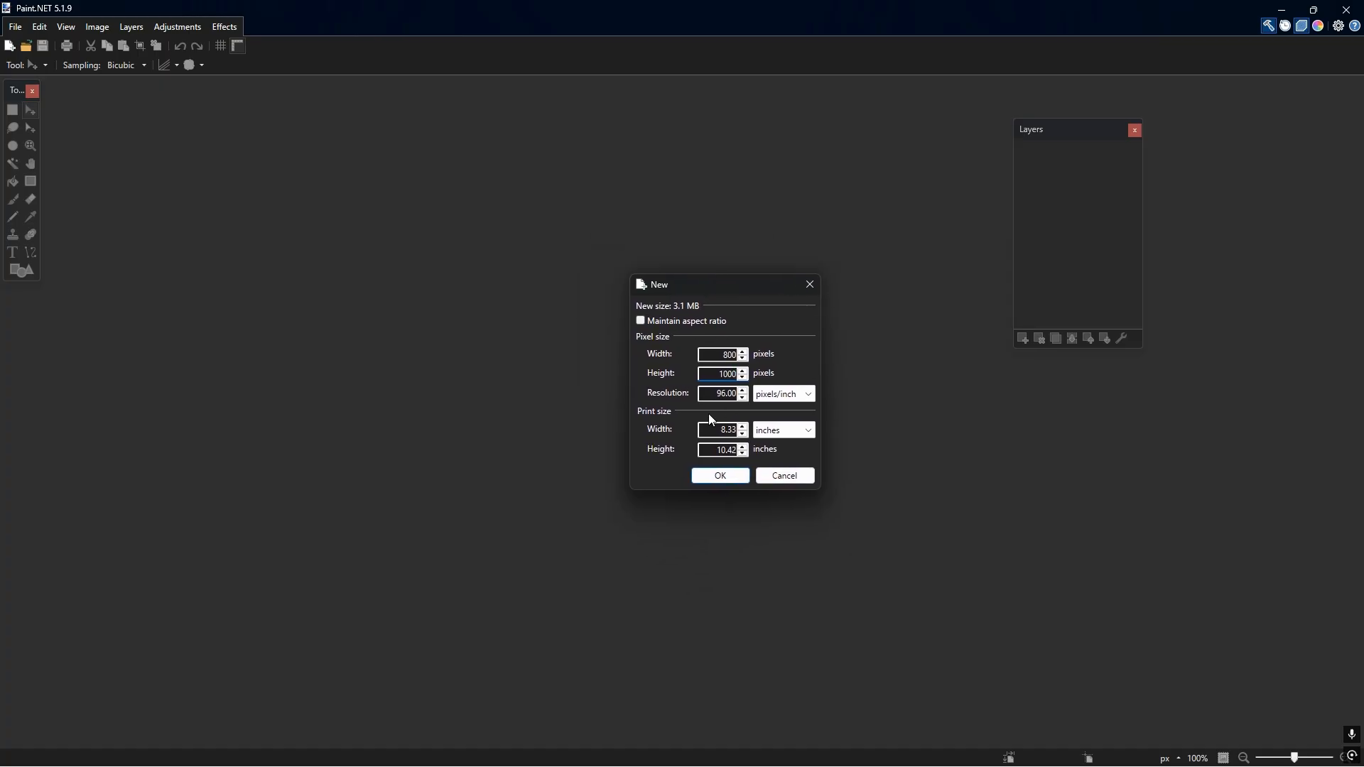
{"action": "left_click", "coordinate": [720, 475]}
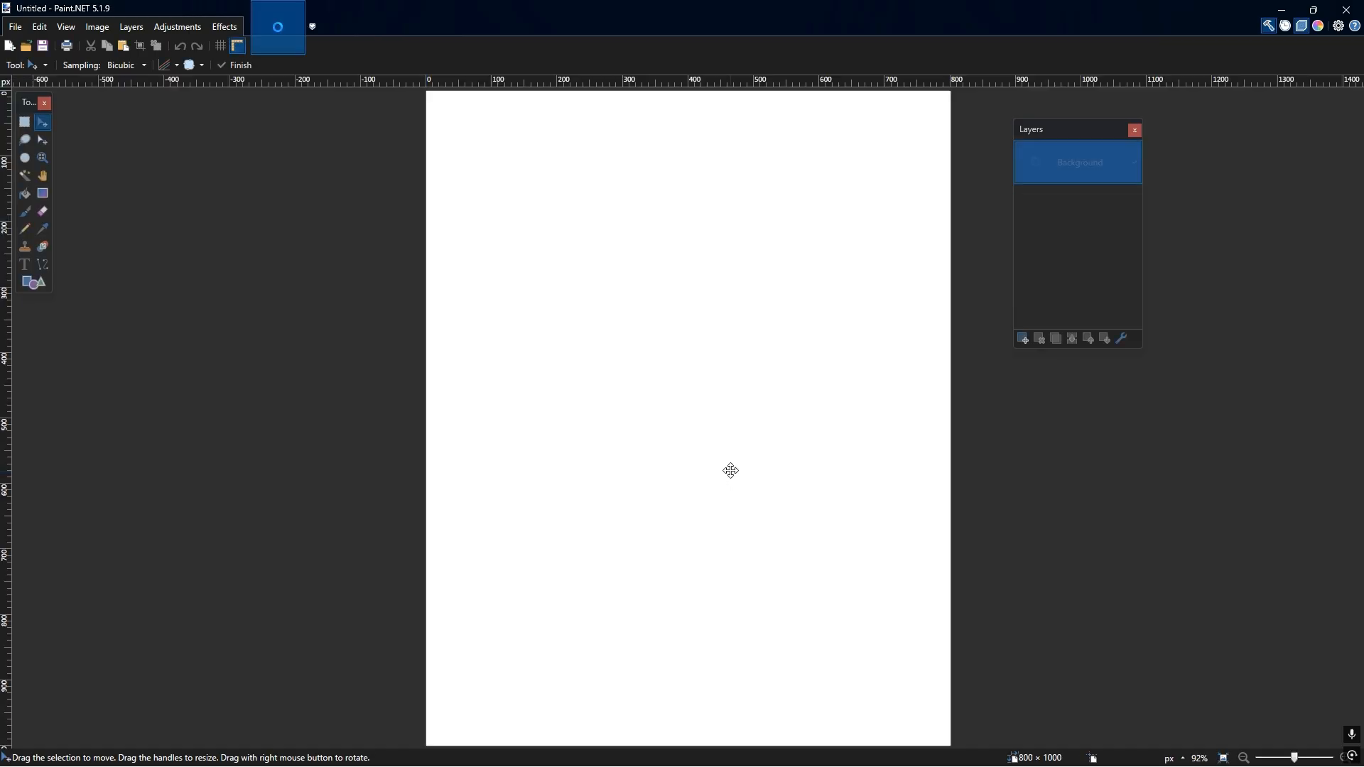
- Paste the avatar snip onto a new layer, keeping the canvas size, and move it to centre the avatar
{"action": "left_click", "coordinate": [1024, 340]}
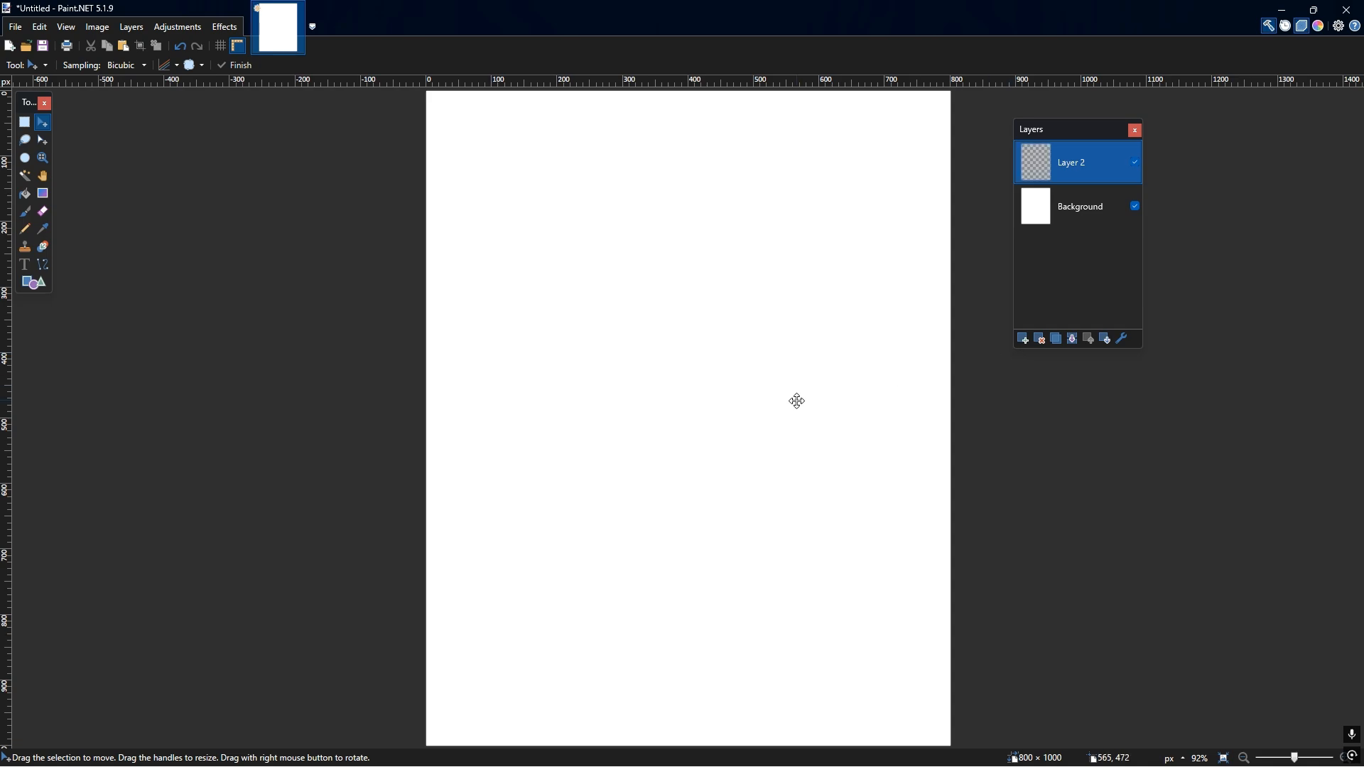
{"action": "key", "text": "ctrl+v"}
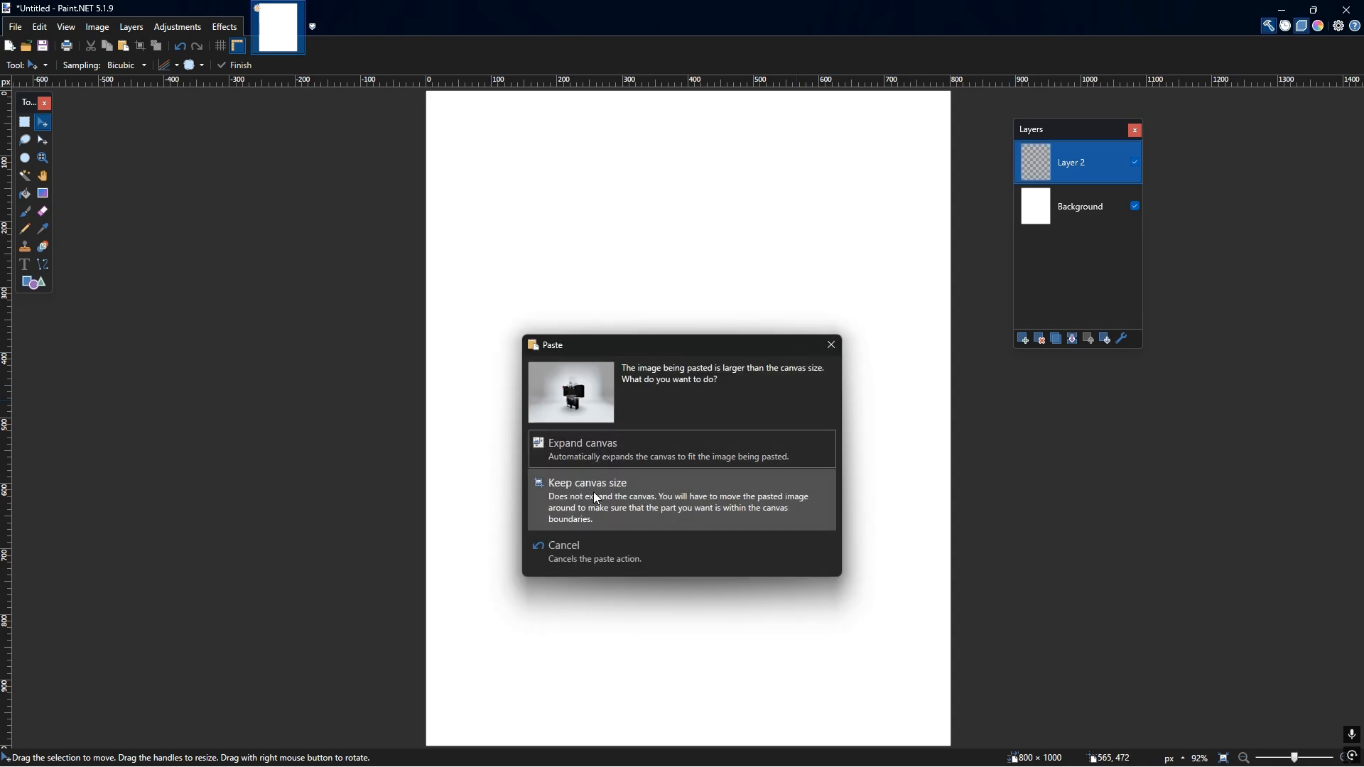
{"action": "left_click_drag", "start_coordinate": [652, 345], "coordinate": [674, 282]}
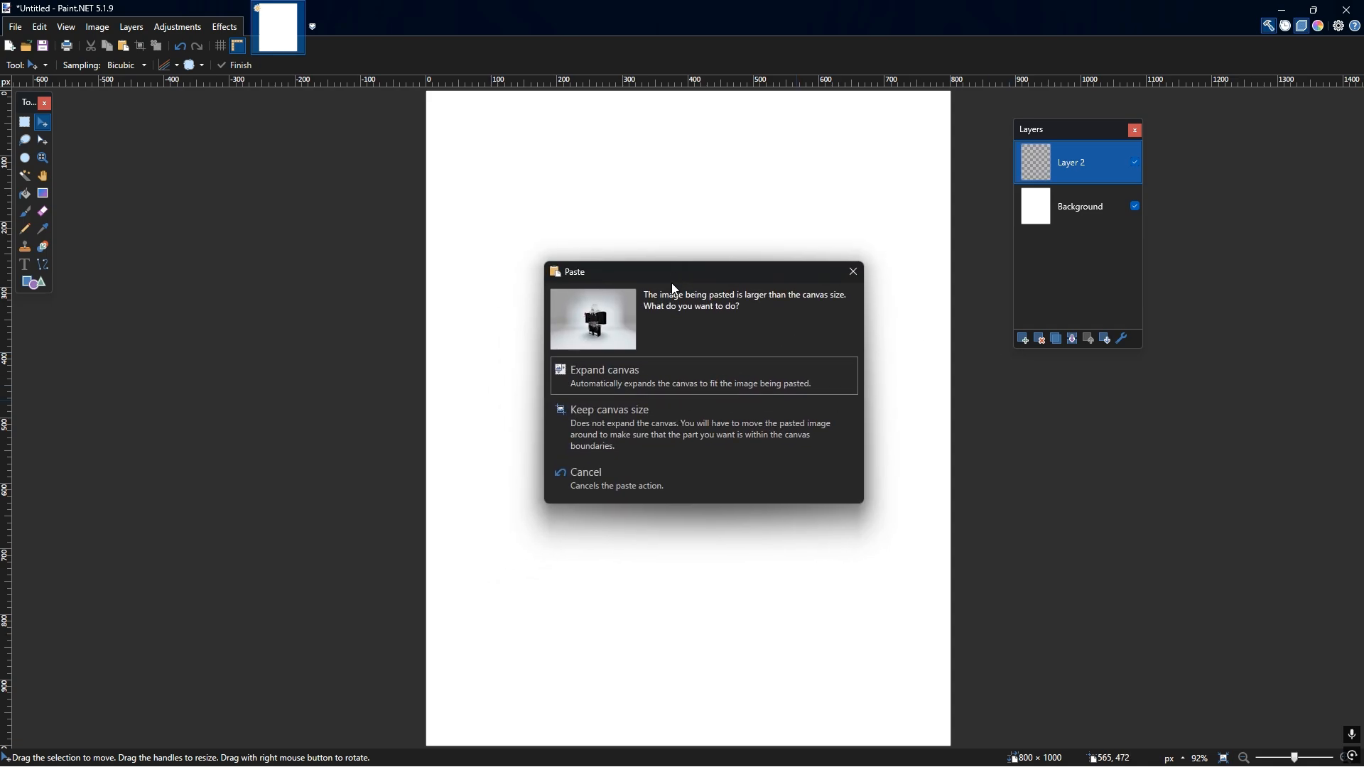
{"action": "left_click", "coordinate": [648, 432]}
{"action": "left_click_drag", "start_coordinate": [909, 359], "coordinate": [682, 337]}
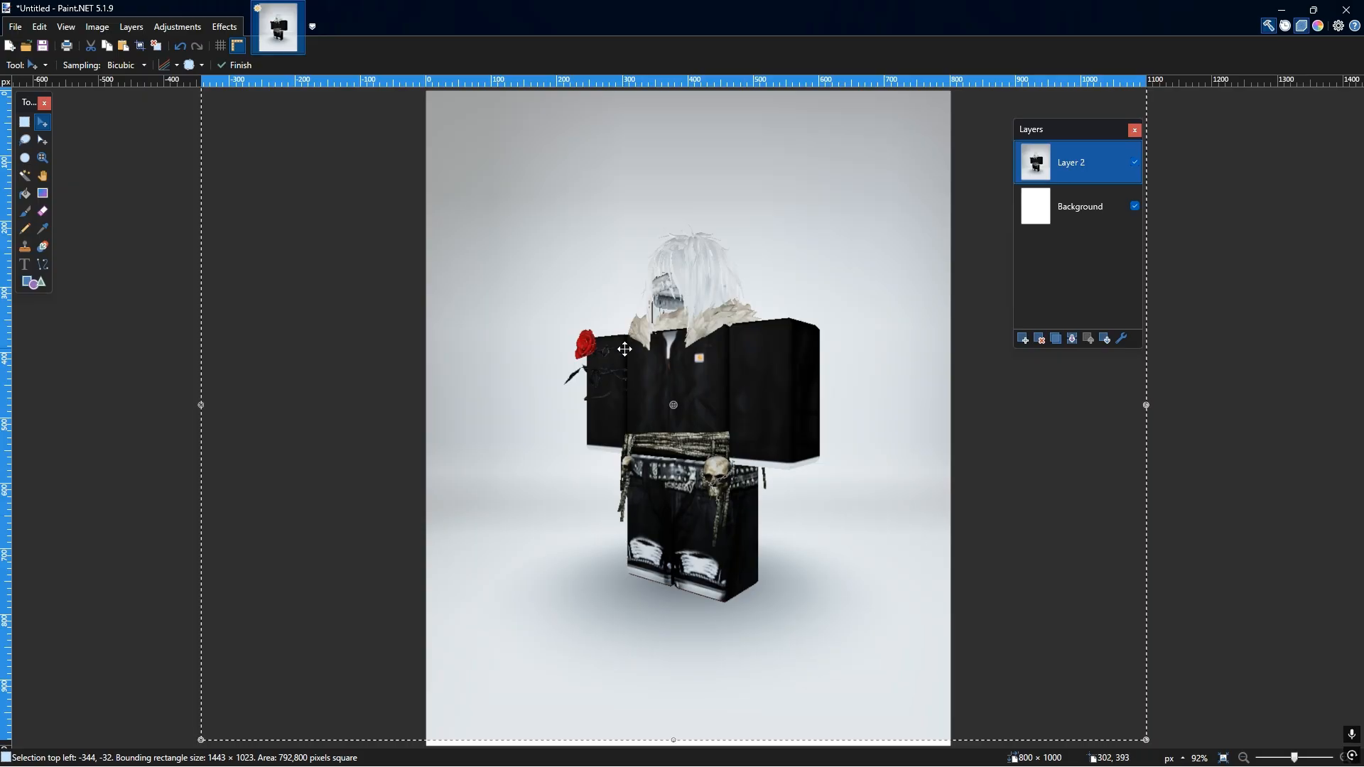
- Switch back to Roblox and exit the avatar's photo mode
{"action": "key", "text": "super"}
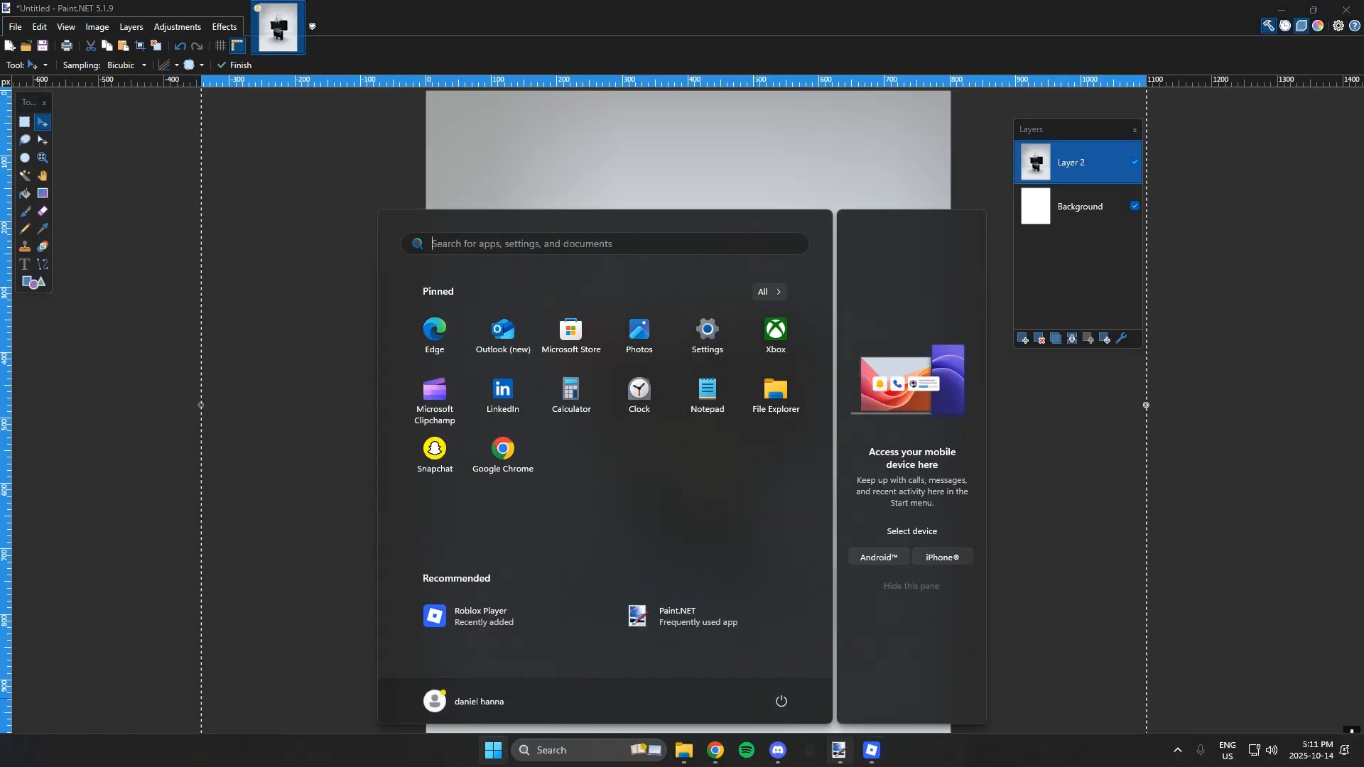
{"action": "left_click", "coordinate": [872, 751]}
{"action": "left_click", "coordinate": [1321, 266]}
{"action": "left_click_drag", "start_coordinate": [630, 453], "coordinate": [615, 460]}
- Open the Community Outfits browser
{"action": "left_click", "coordinate": [88, 360]}
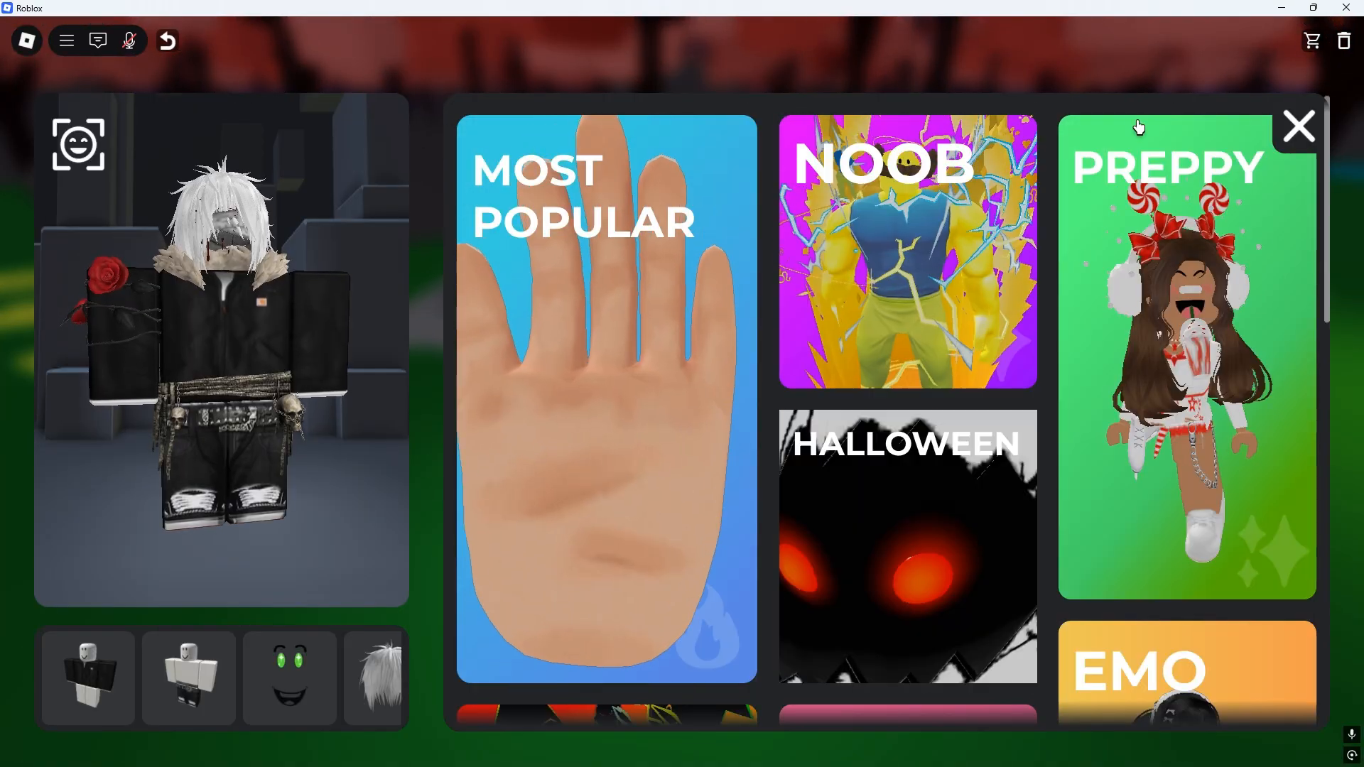
{"action": "left_click", "coordinate": [1291, 126]}
{"action": "left_click", "coordinate": [80, 380]}
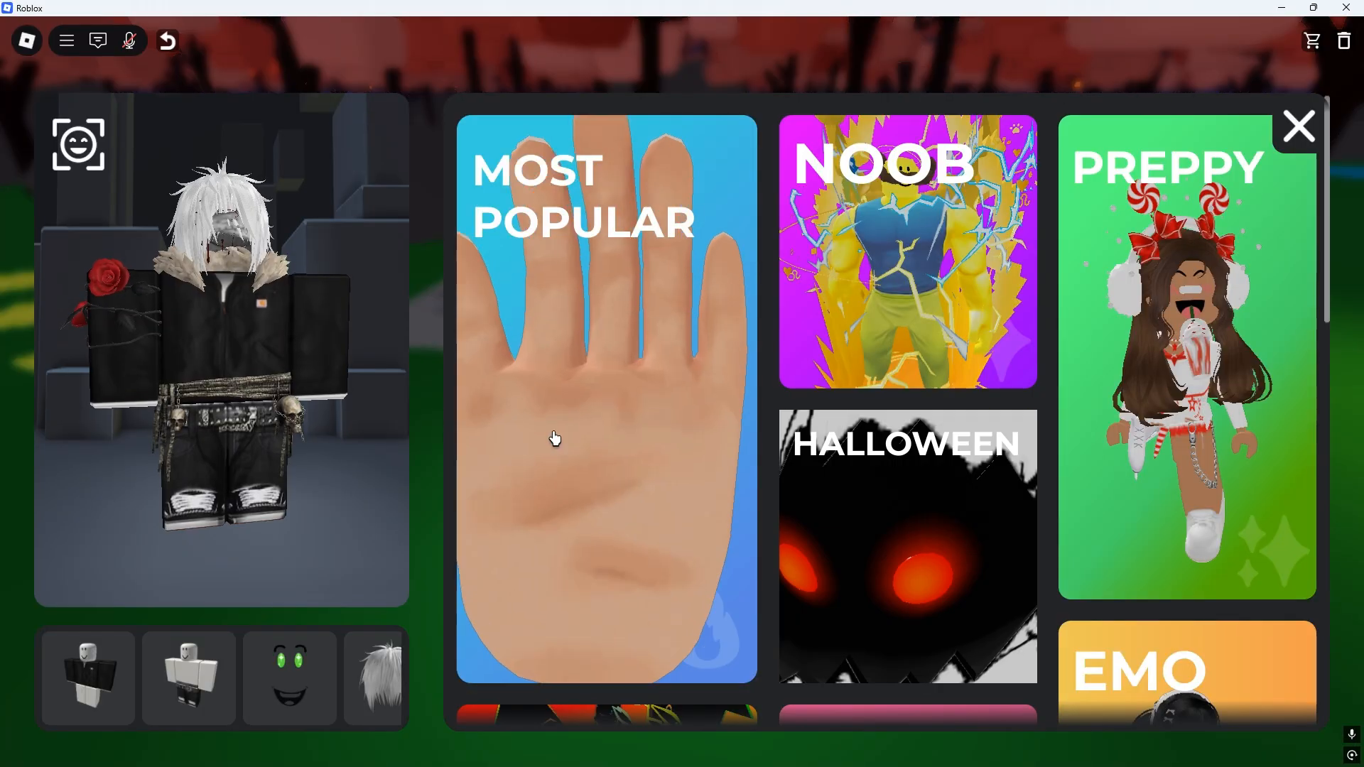
- Publish the current outfit to Community Outfits as "qwdasdasd", then generate its outfit code and copy it
{"action": "left_click", "coordinate": [537, 441]}
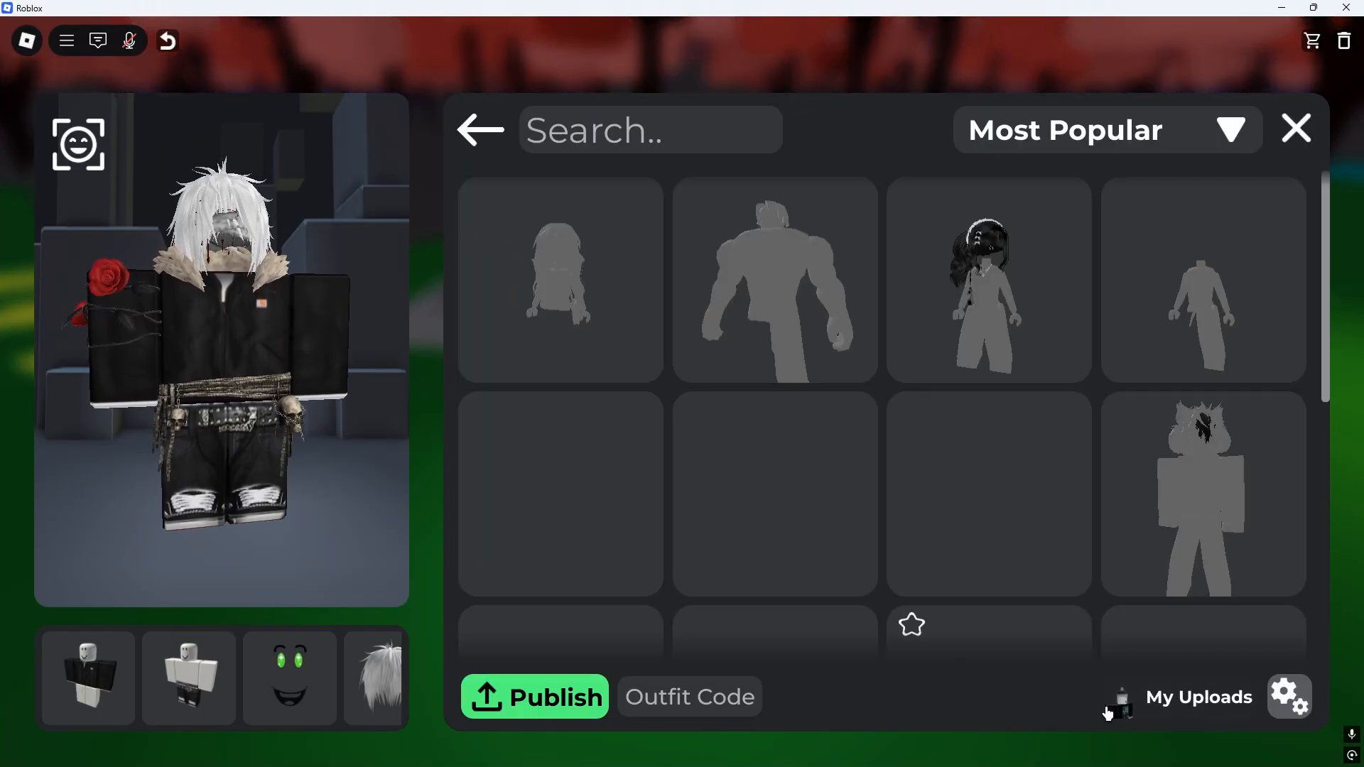
{"action": "left_click", "coordinate": [551, 697]}
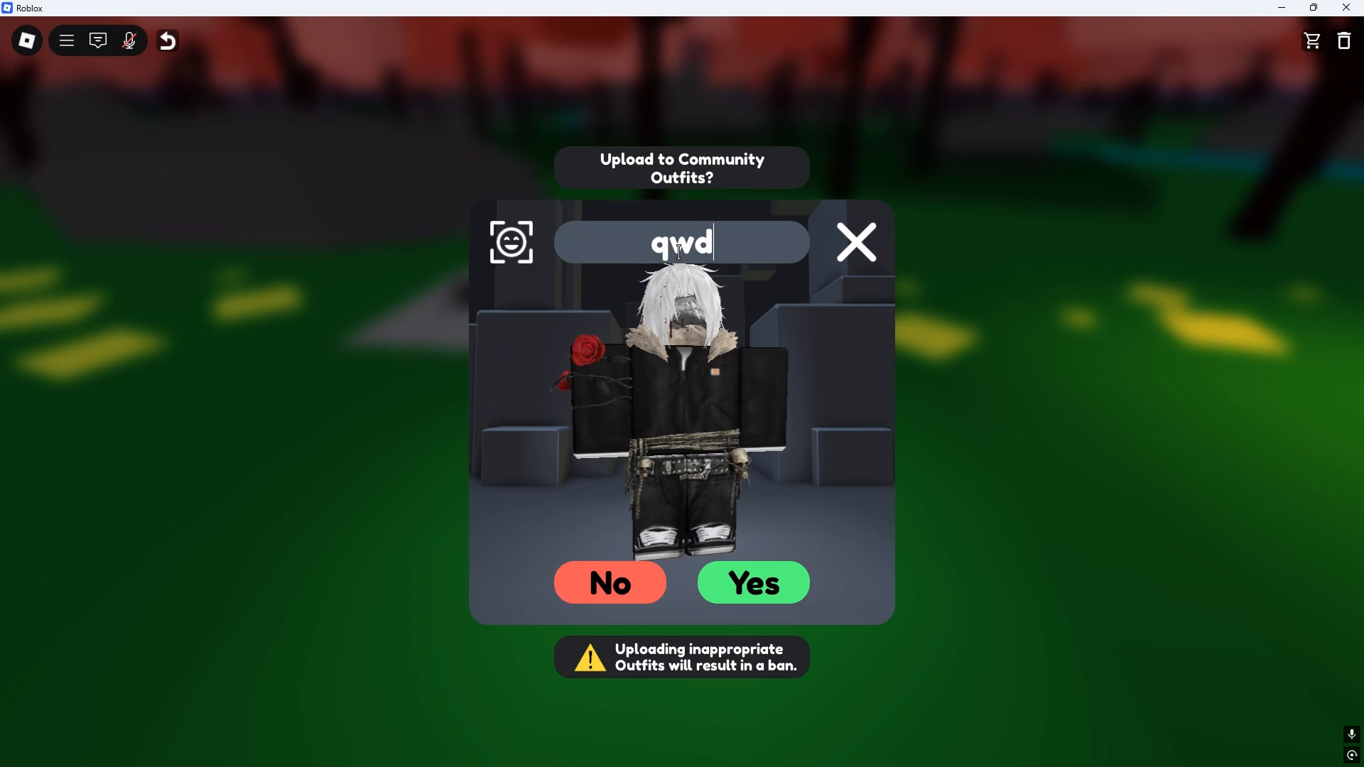
{"action": "left_click", "coordinate": [746, 575]}
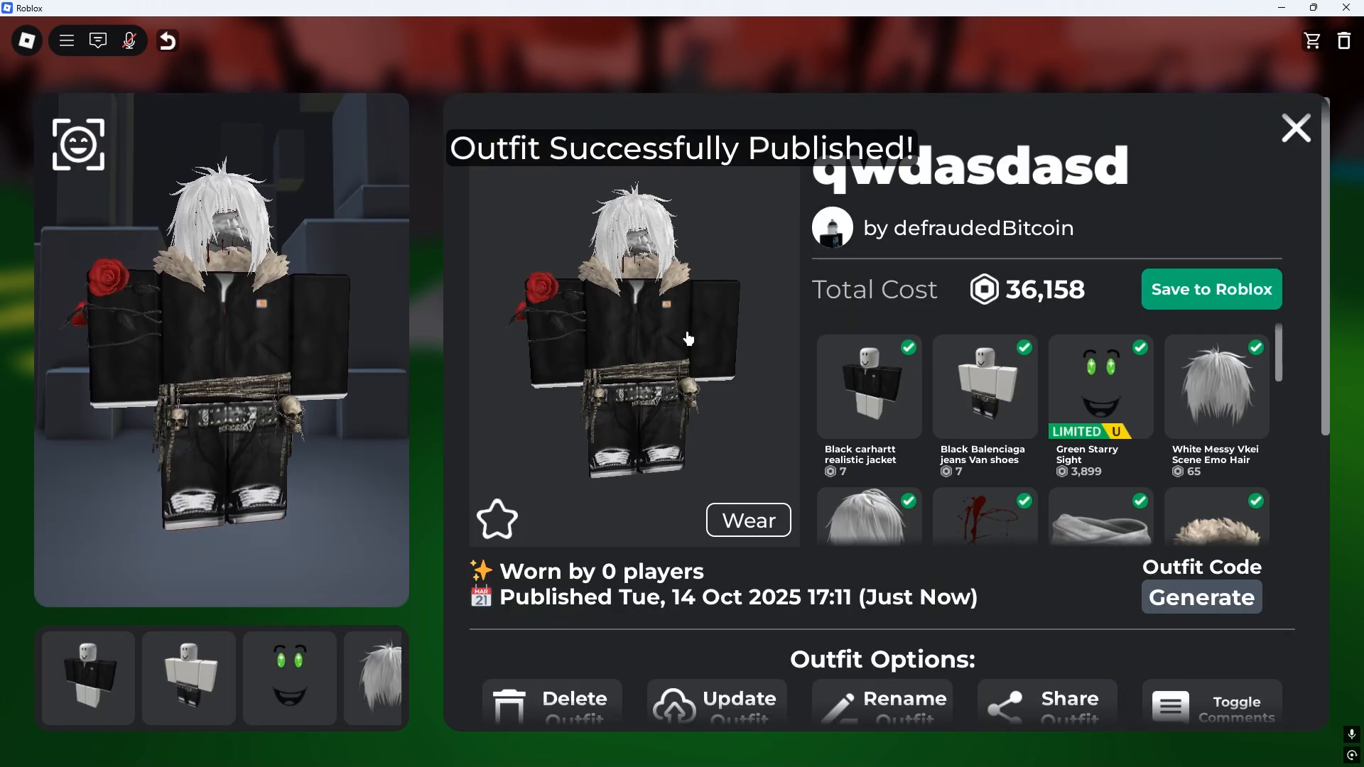
{"action": "left_click", "coordinate": [1181, 599]}
{"action": "left_click_drag", "start_coordinate": [1153, 598], "coordinate": [1250, 598]}
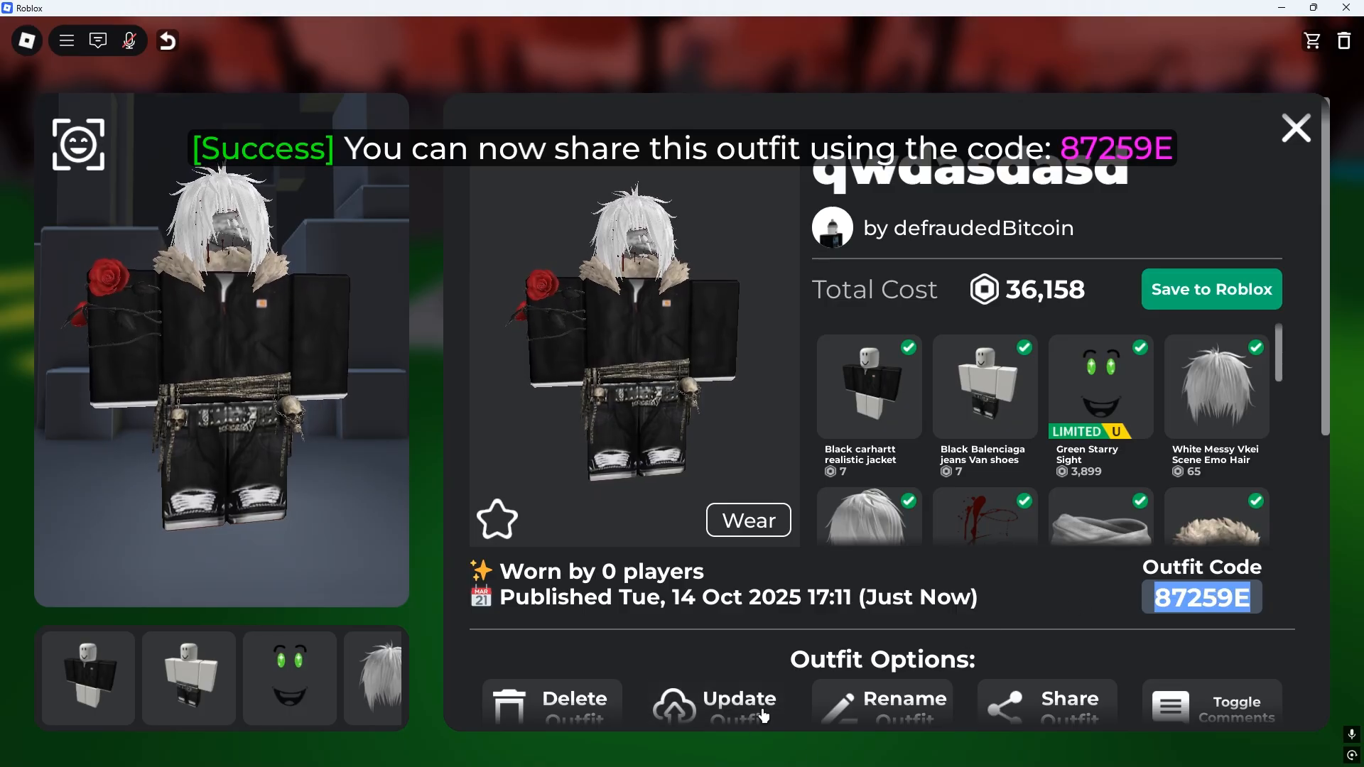
- Switch to the Chrome browser, search the web for "font" in a new tab and open the FontSpace site
{"action": "key", "text": "super"}
{"action": "left_click", "coordinate": [753, 751]}
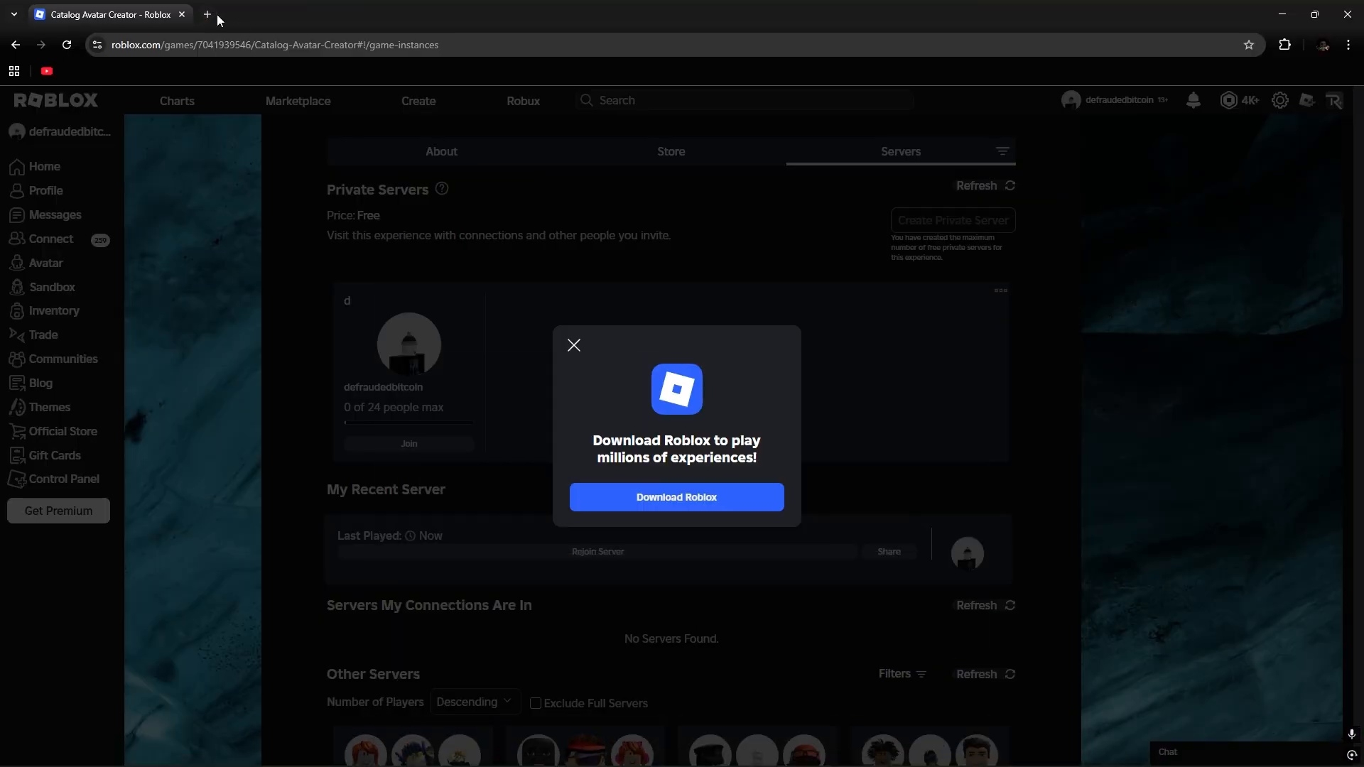
{"action": "left_click", "coordinate": [214, 15]}
{"action": "type", "text": "font"}
{"action": "key", "text": "Return"}
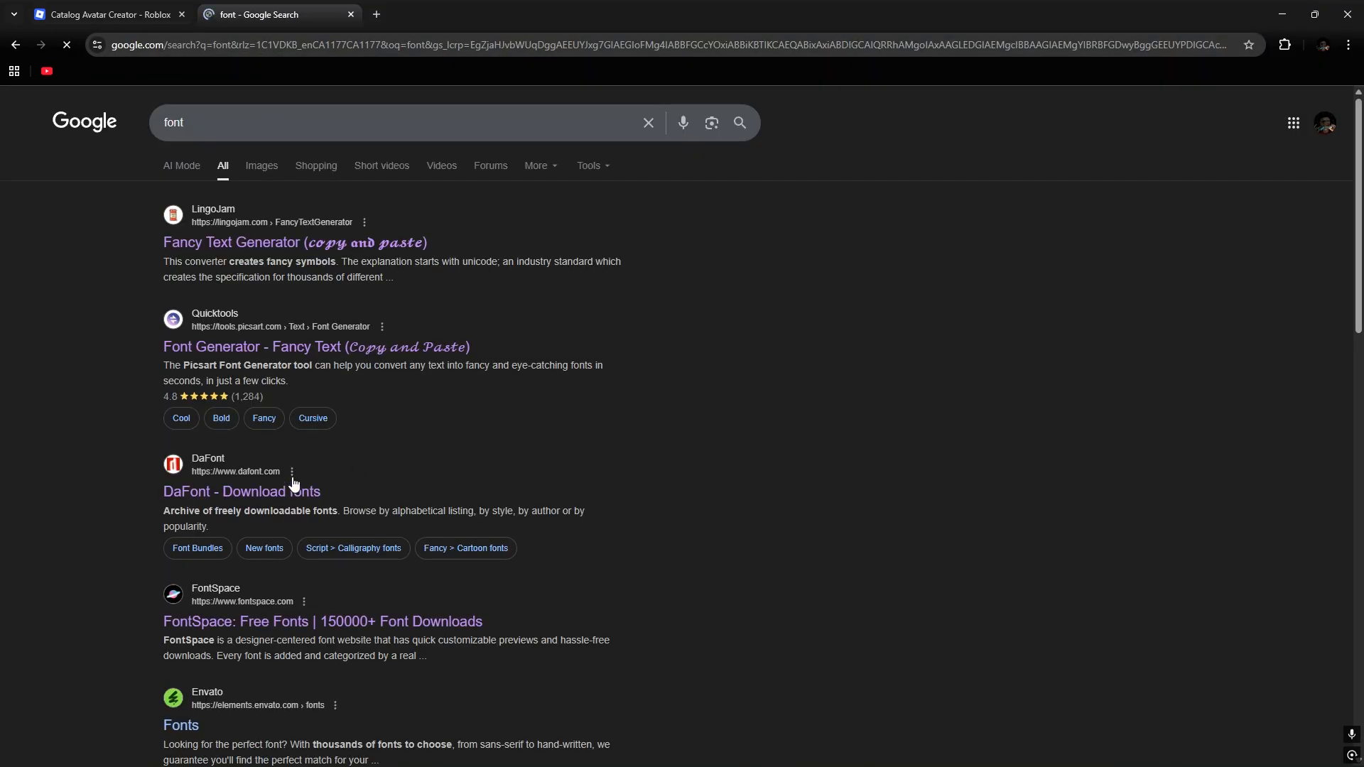
{"action": "left_click", "coordinate": [282, 617]}
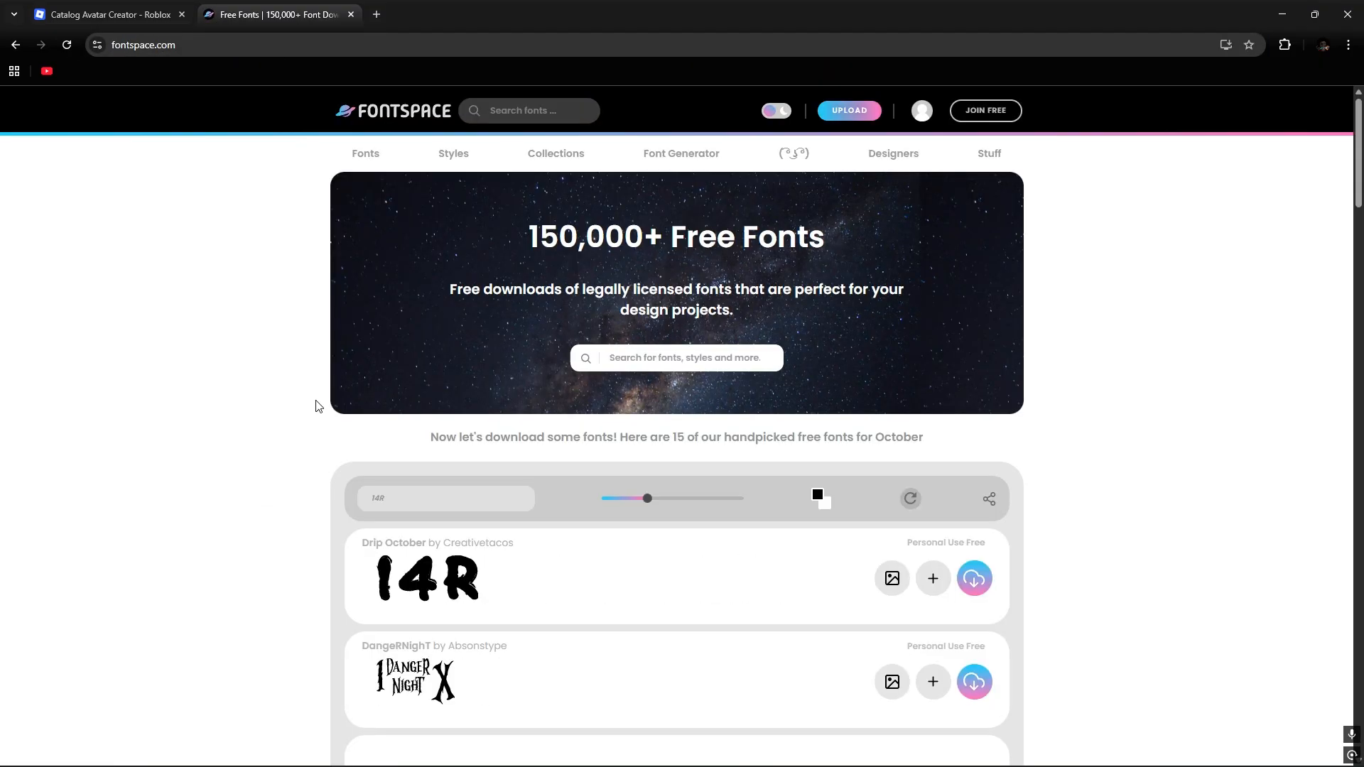
- Preview the outfit code 87259E in the listed fonts and copy its Coffee Healing rendering as a transparent image
{"action": "scroll", "coordinate": [325, 412], "scroll_direction": "down", "scroll_amount": 2}
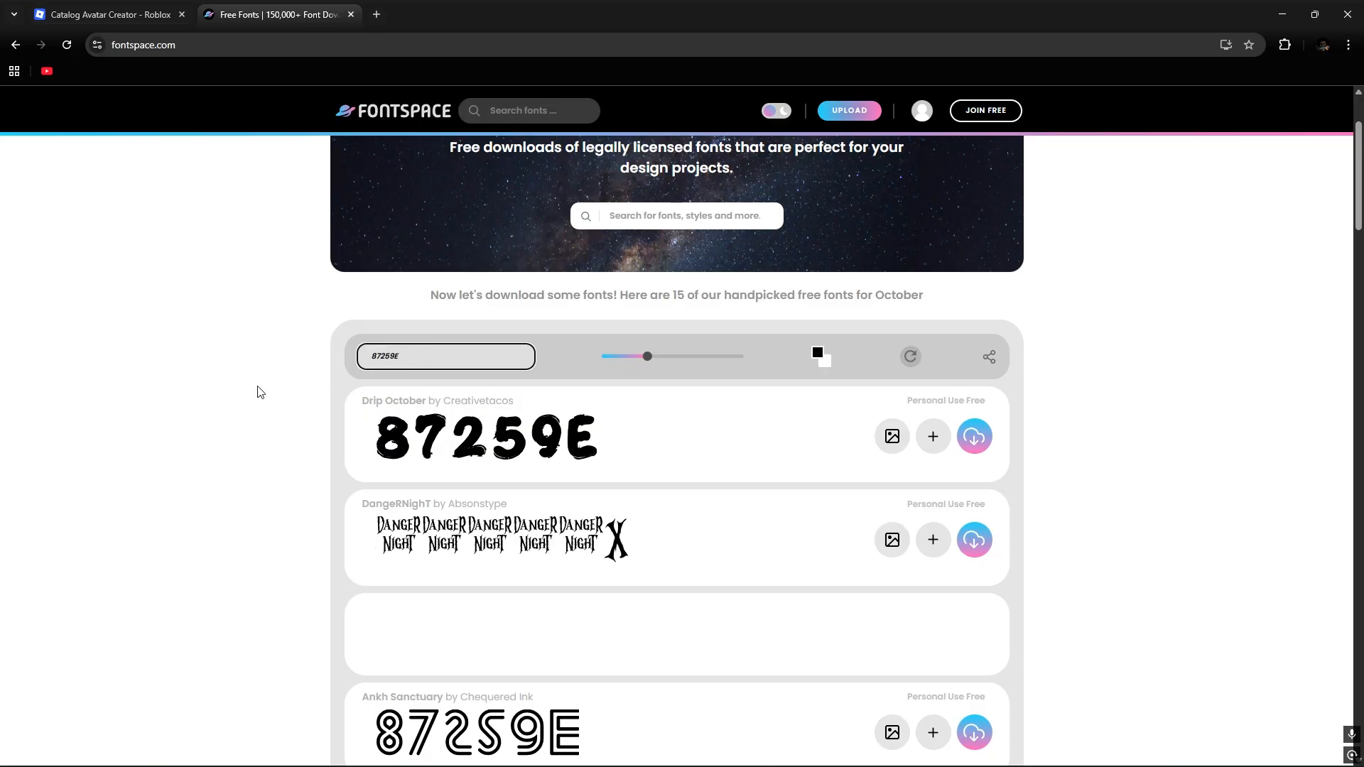
{"action": "scroll", "coordinate": [320, 395], "scroll_direction": "down", "scroll_amount": 10}
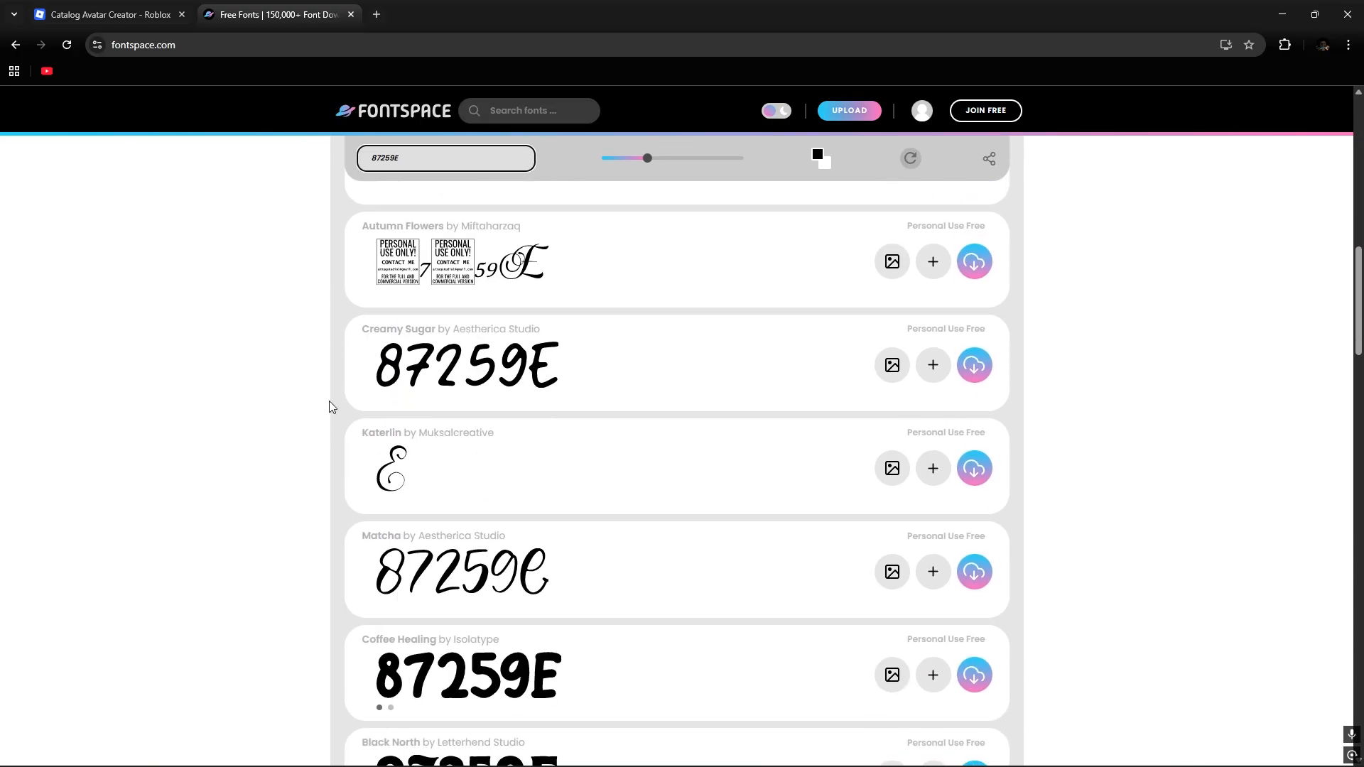
{"action": "scroll", "coordinate": [352, 369], "scroll_direction": "down", "scroll_amount": 4}
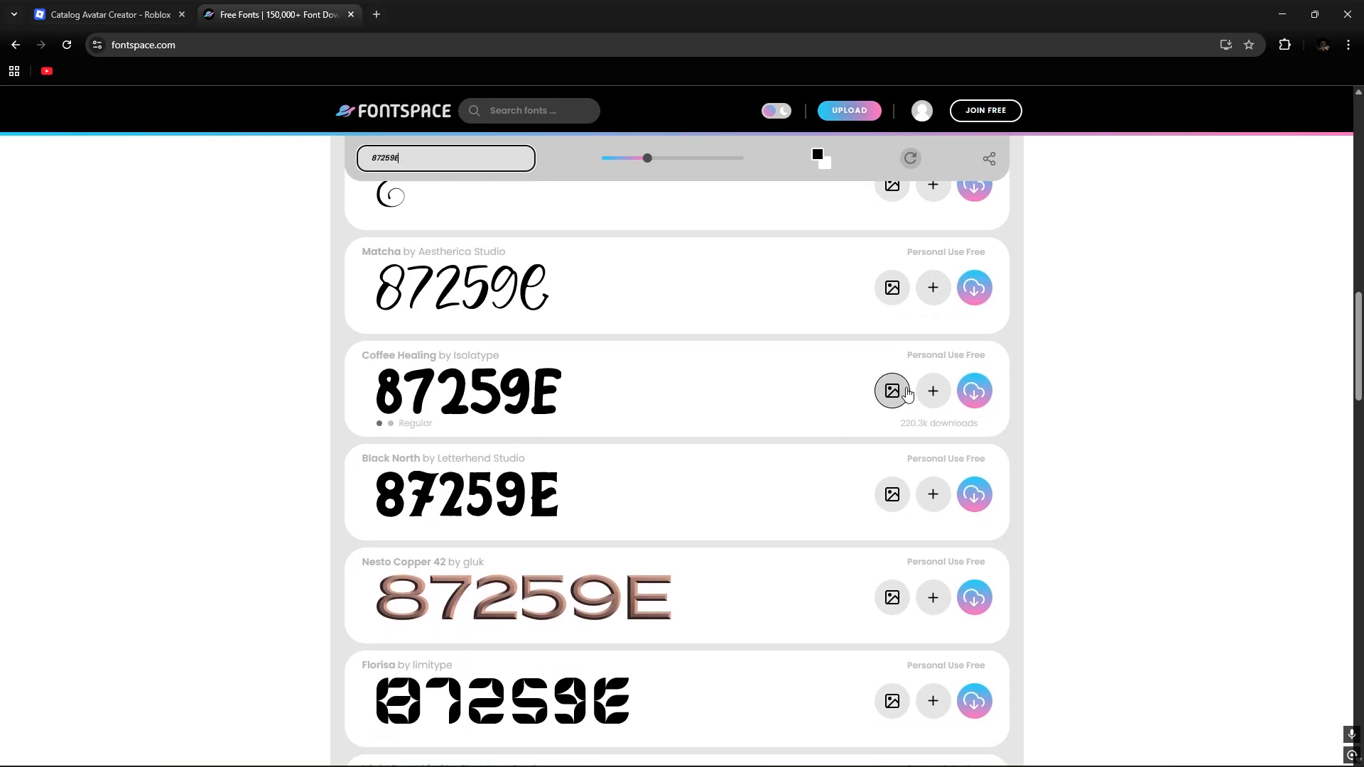
{"action": "left_click", "coordinate": [892, 391]}
{"action": "left_click", "coordinate": [848, 249]}
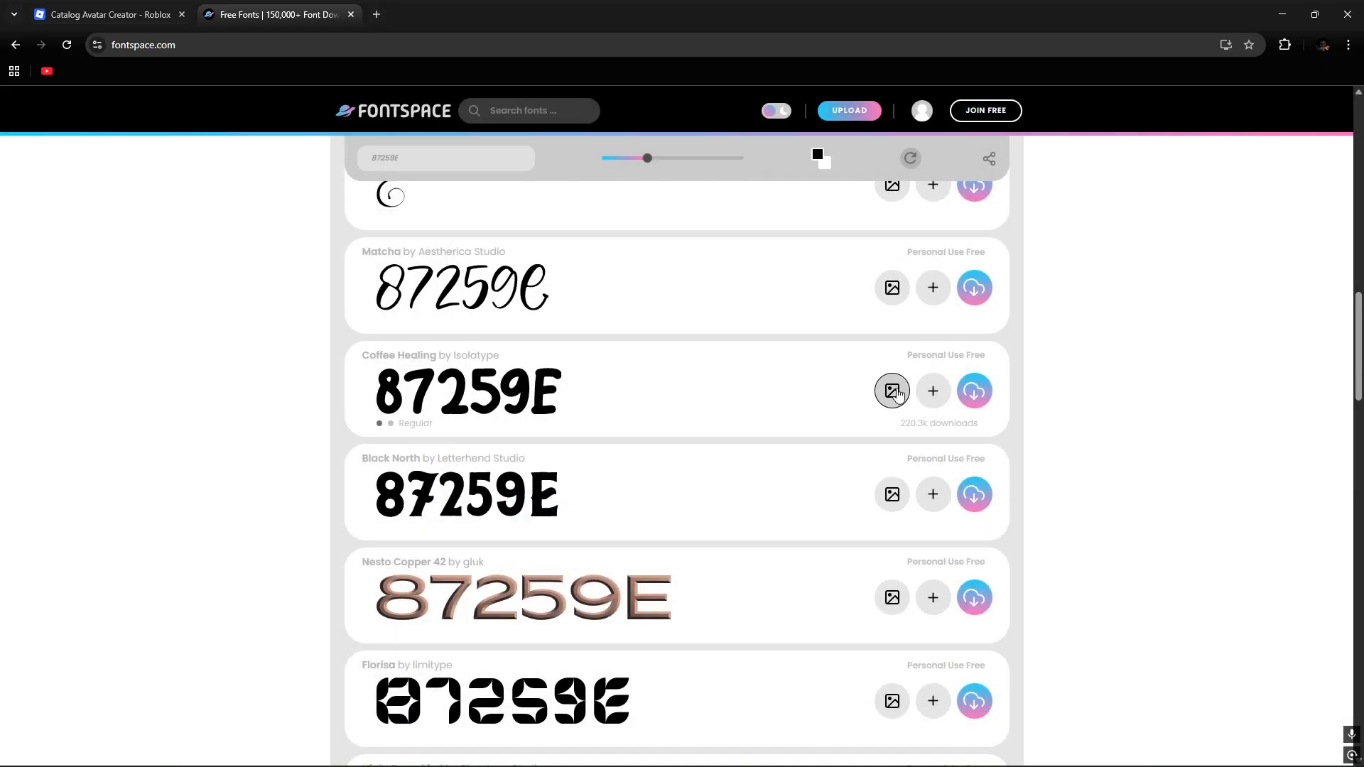
{"action": "left_click", "coordinate": [897, 390]}
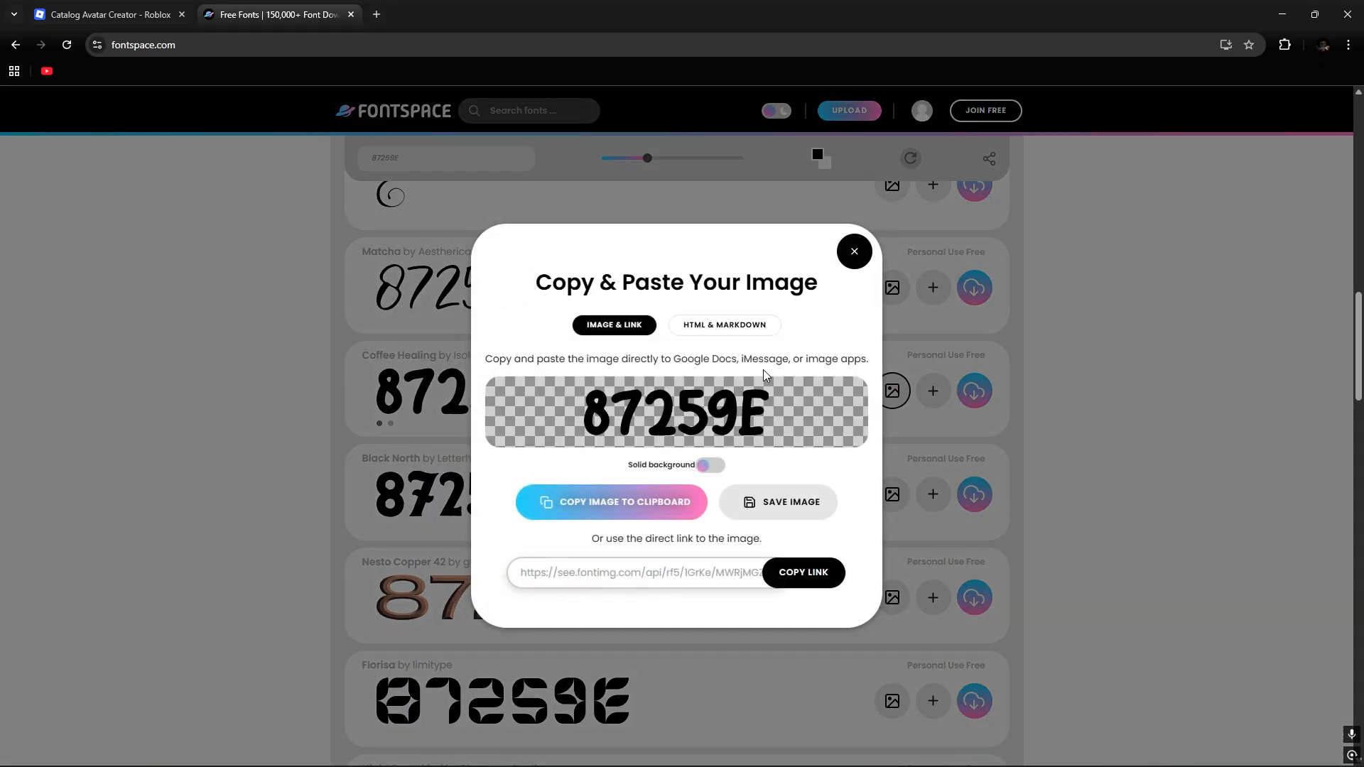
{"action": "right_click", "coordinate": [654, 399]}
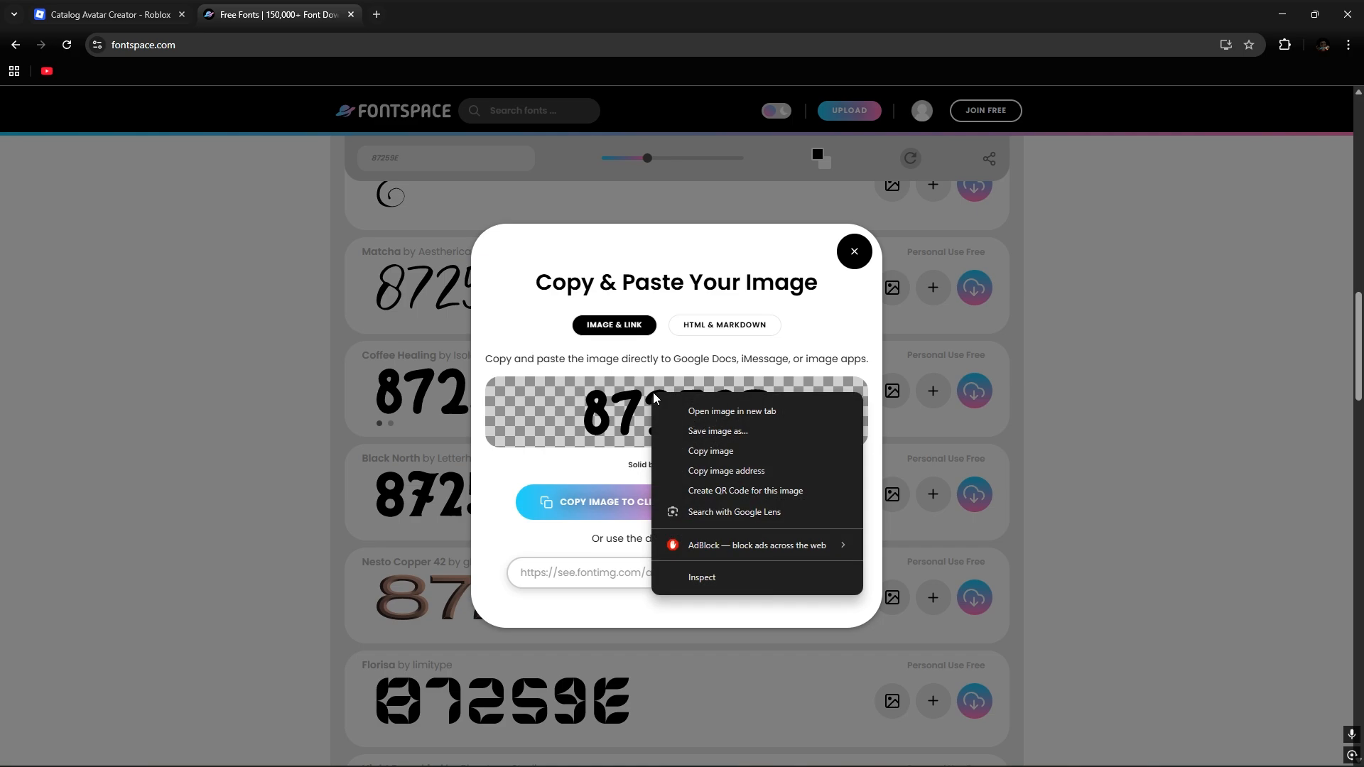
{"action": "left_click", "coordinate": [702, 456]}
{"action": "right_click", "coordinate": [588, 406]}
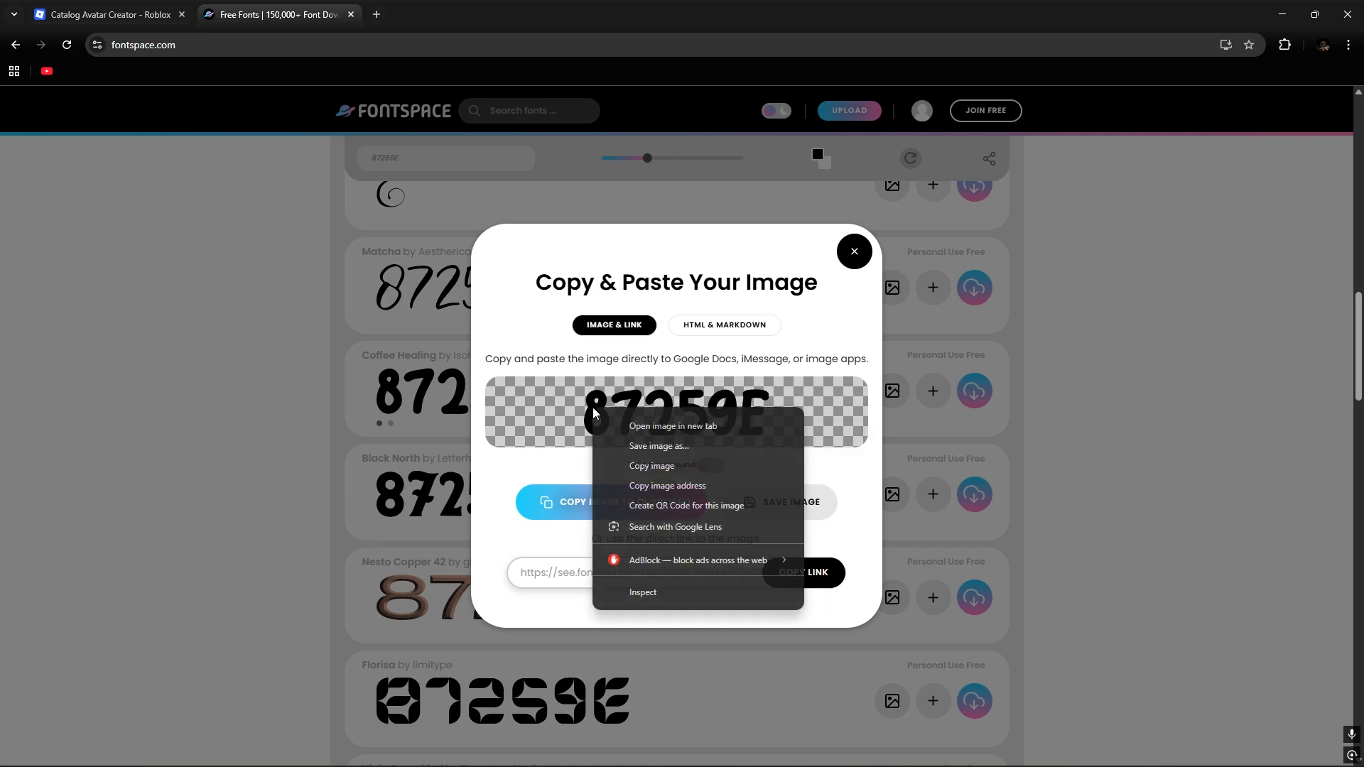
{"action": "left_click", "coordinate": [633, 465]}
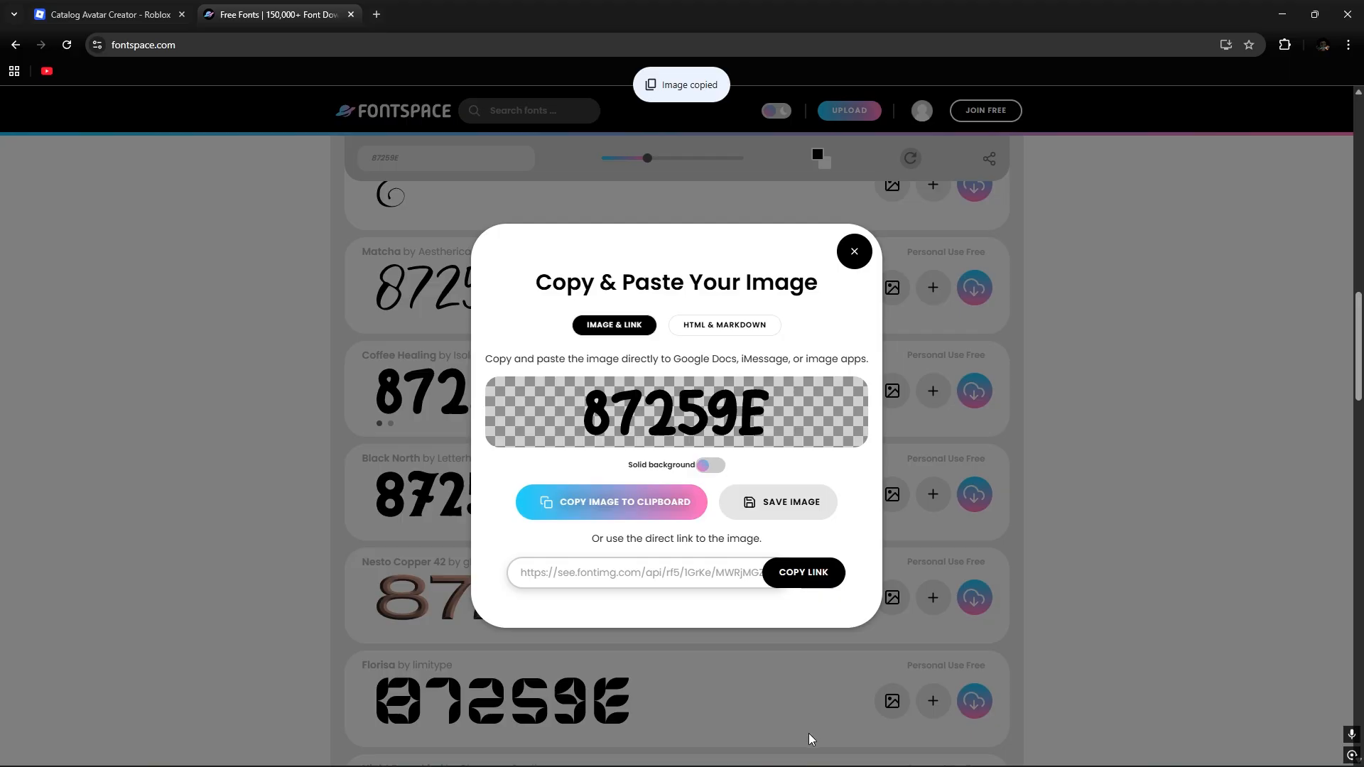
- Switch to Paint.NET, paste the outfit code image onto a new layer and place it at about 96, 123, above the avatar
{"action": "key", "text": "super"}
{"action": "left_click", "coordinate": [837, 751]}
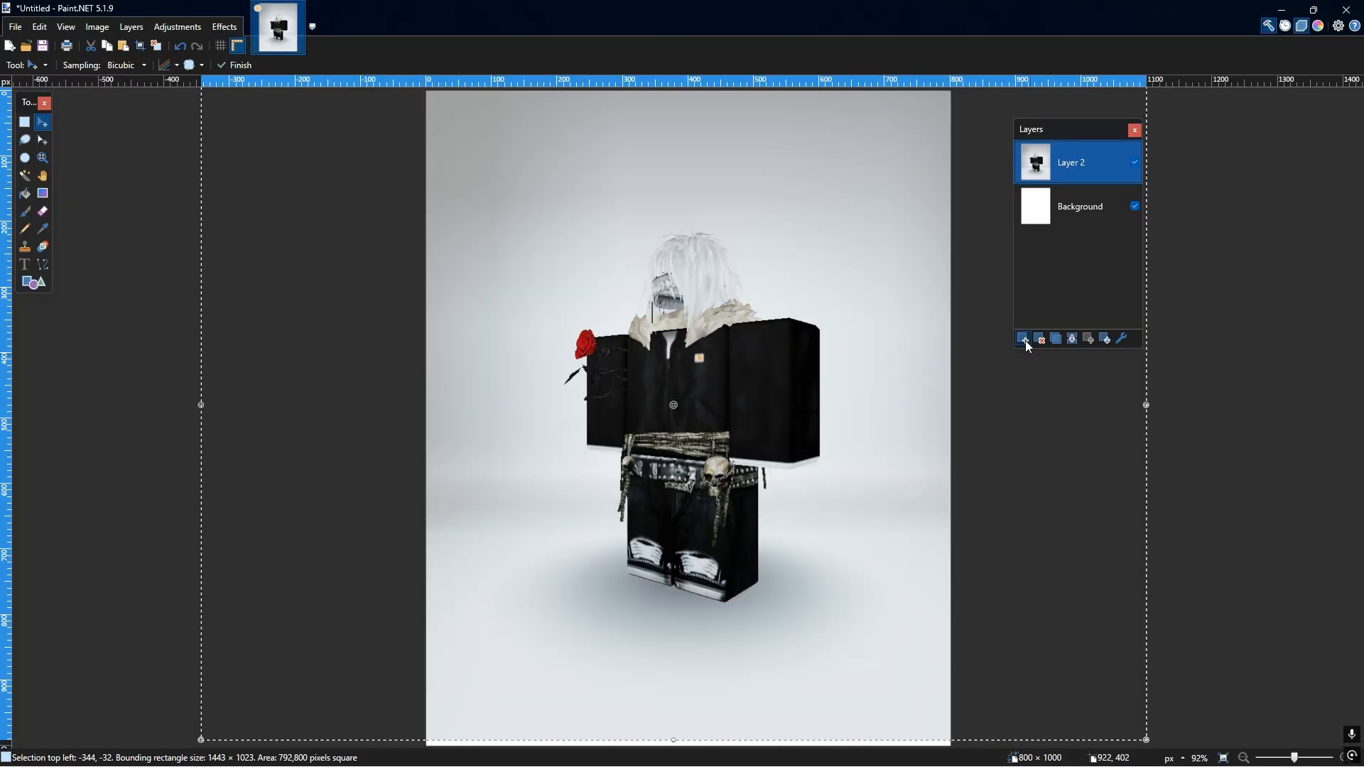
{"action": "left_click", "coordinate": [1025, 339]}
{"action": "key", "text": "ctrl+v"}
{"action": "left_click_drag", "start_coordinate": [538, 108], "coordinate": [483, 431]}
{"action": "left_click_drag", "start_coordinate": [542, 326], "coordinate": [543, 167]}
{"action": "left_click_drag", "start_coordinate": [536, 332], "coordinate": [666, 206]}
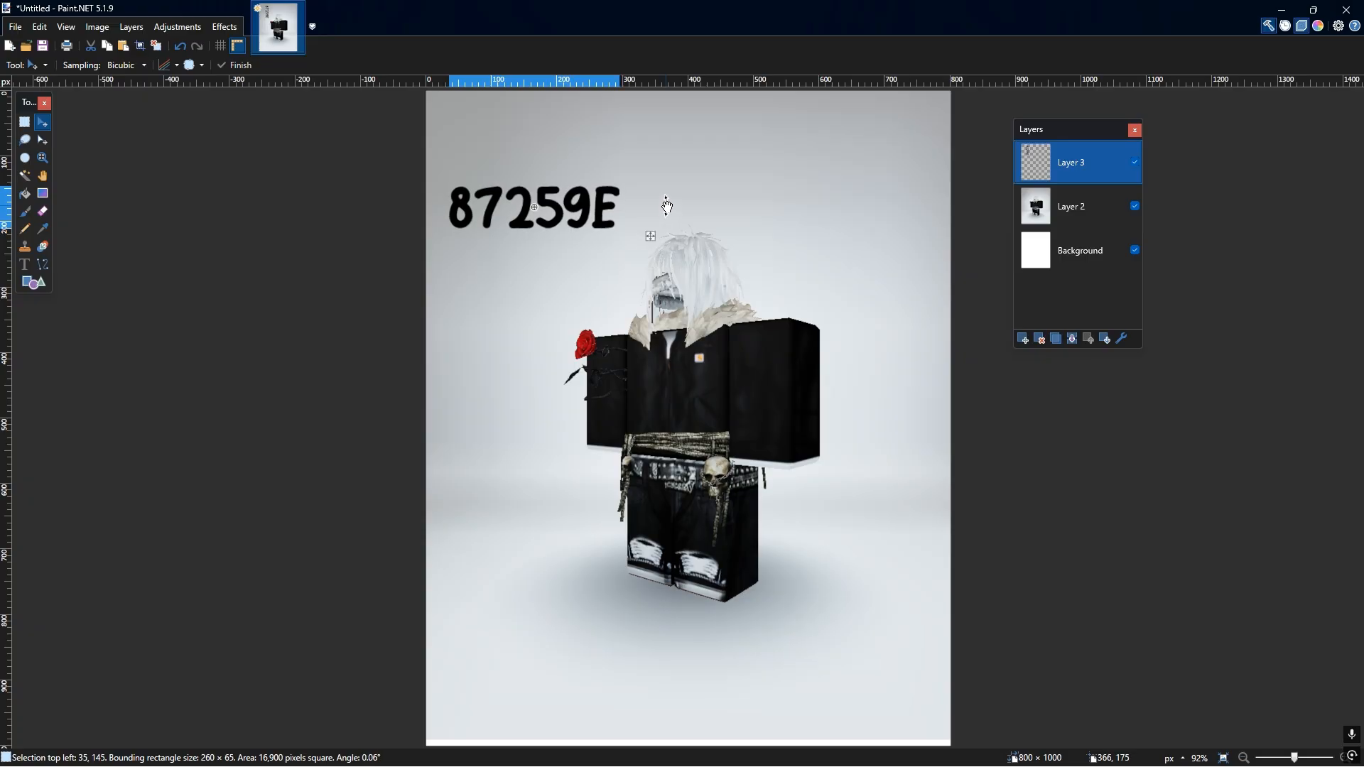
{"action": "left_click_drag", "start_coordinate": [573, 206], "coordinate": [614, 190]}
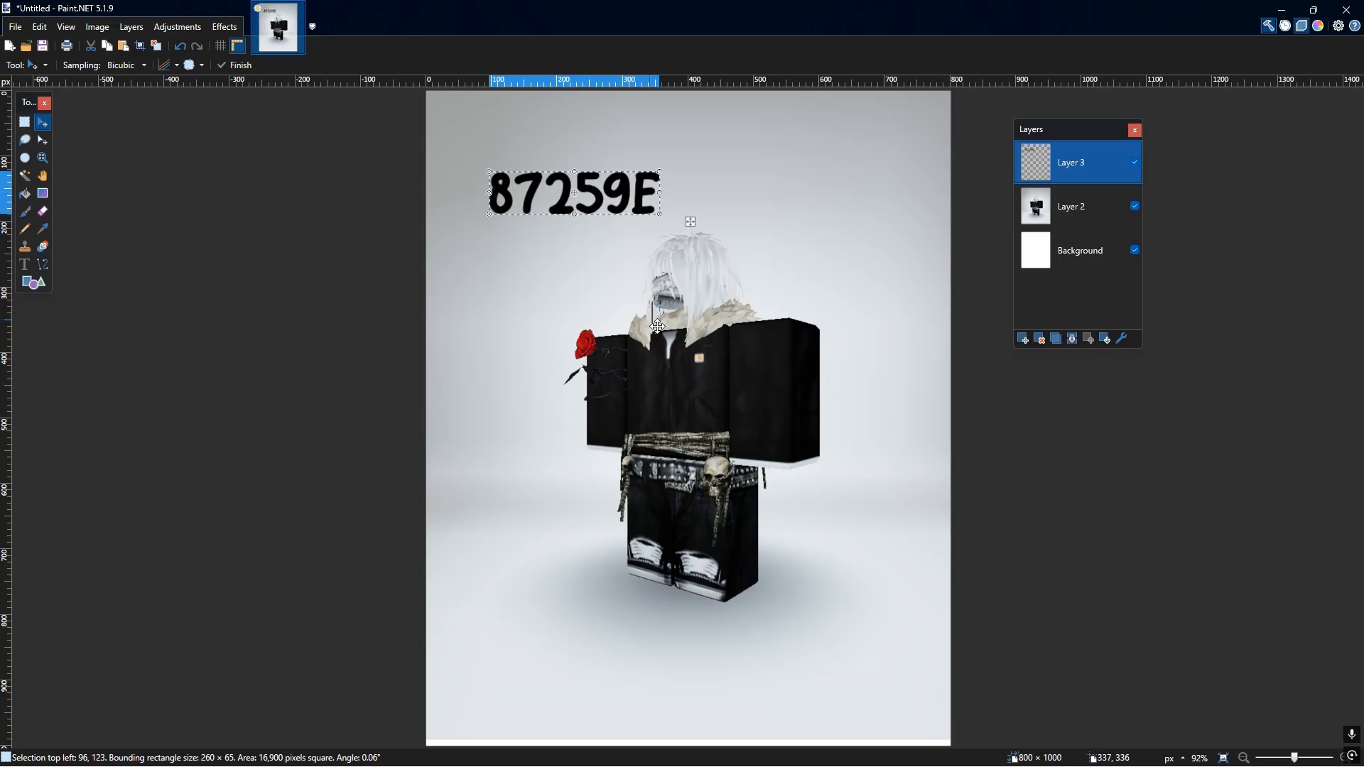
- Switch back to FontSpace in the browser, close the image dialog and change the preview text to 14$
{"action": "key", "text": "super"}
{"action": "mouse_move", "coordinate": [714, 750]}
{"action": "left_click", "coordinate": [729, 758]}
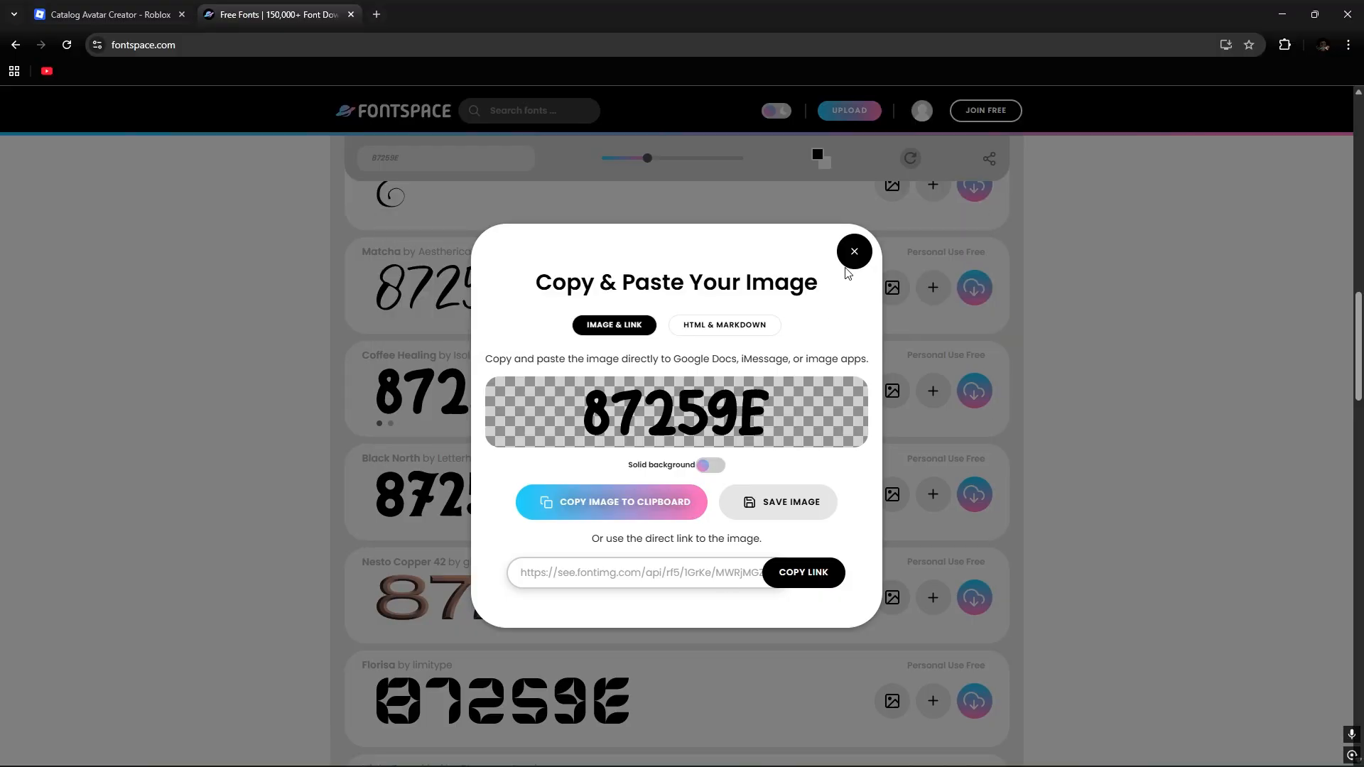
{"action": "left_click", "coordinate": [854, 252]}
{"action": "scroll", "coordinate": [728, 450], "scroll_direction": "up", "scroll_amount": 15}
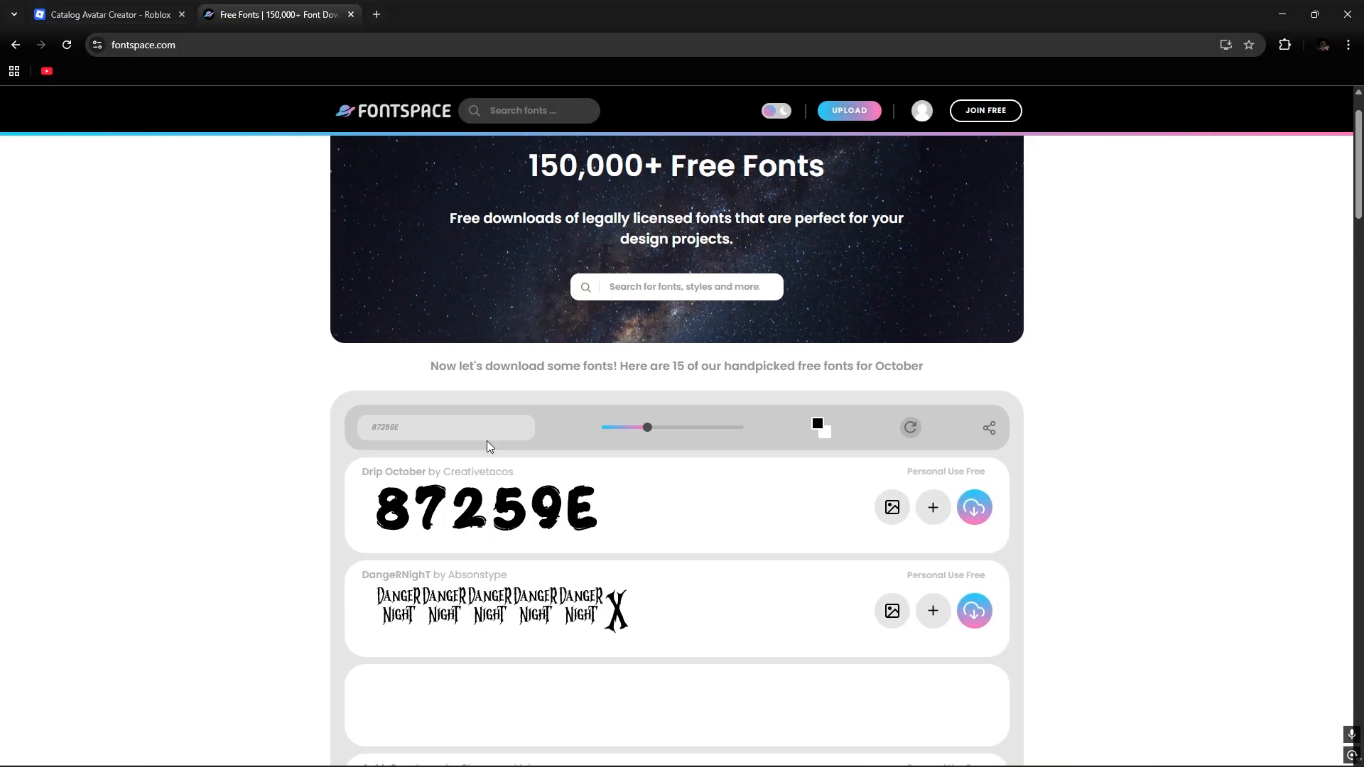
{"action": "left_click", "coordinate": [421, 436]}
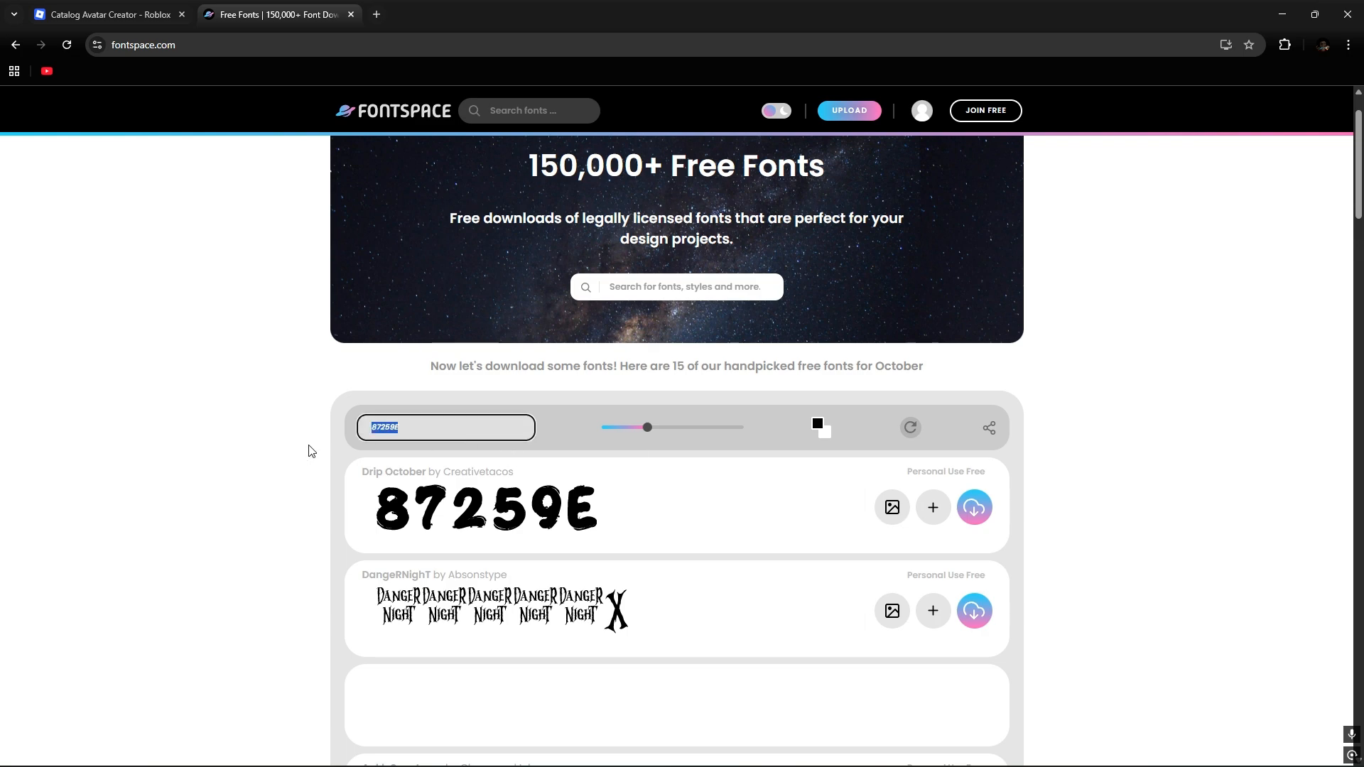
{"action": "type", "text": "15"}
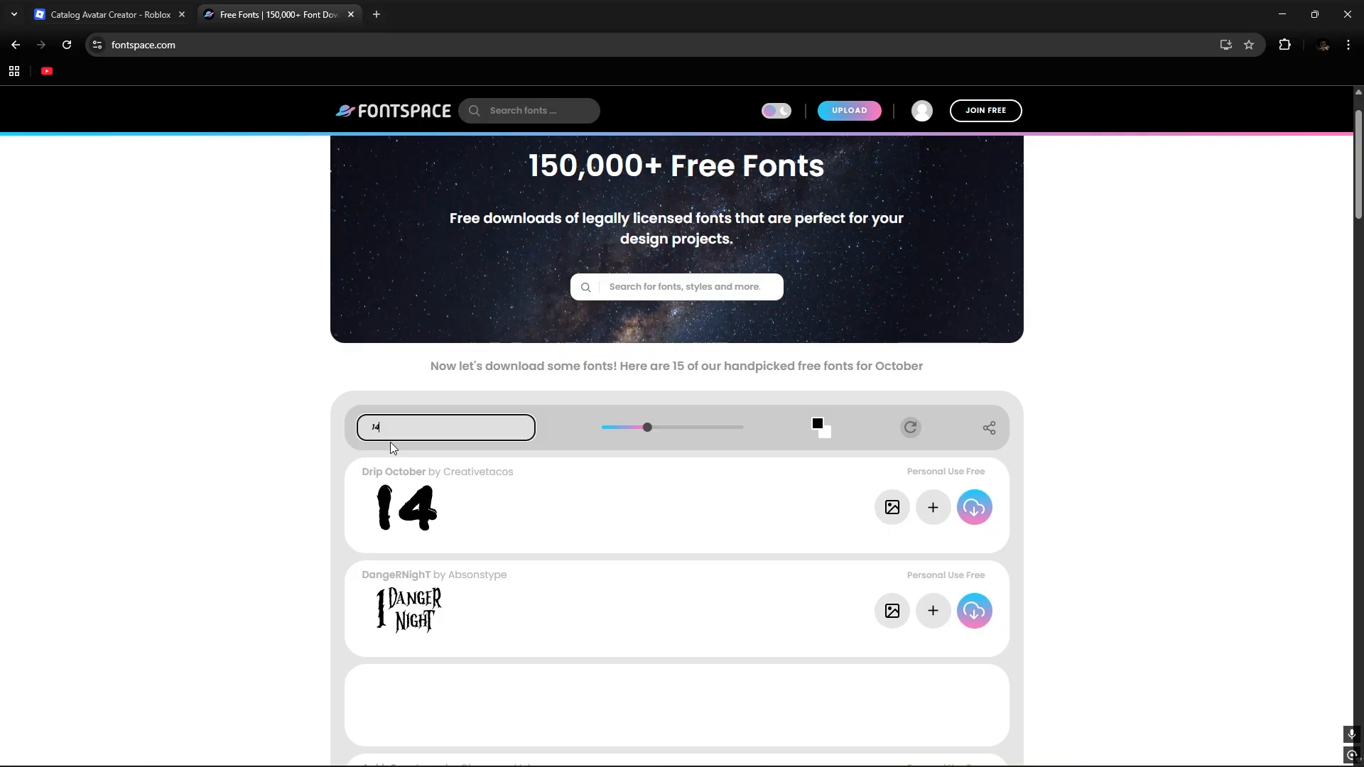
{"action": "type", "text": "r"}
{"action": "key", "text": "BackSpace"}
{"action": "type", "text": "$"}
- Copy the Coffee Healing rendering of the 14$ text as a transparent image
{"action": "scroll", "coordinate": [426, 444], "scroll_direction": "down", "scroll_amount": 4}
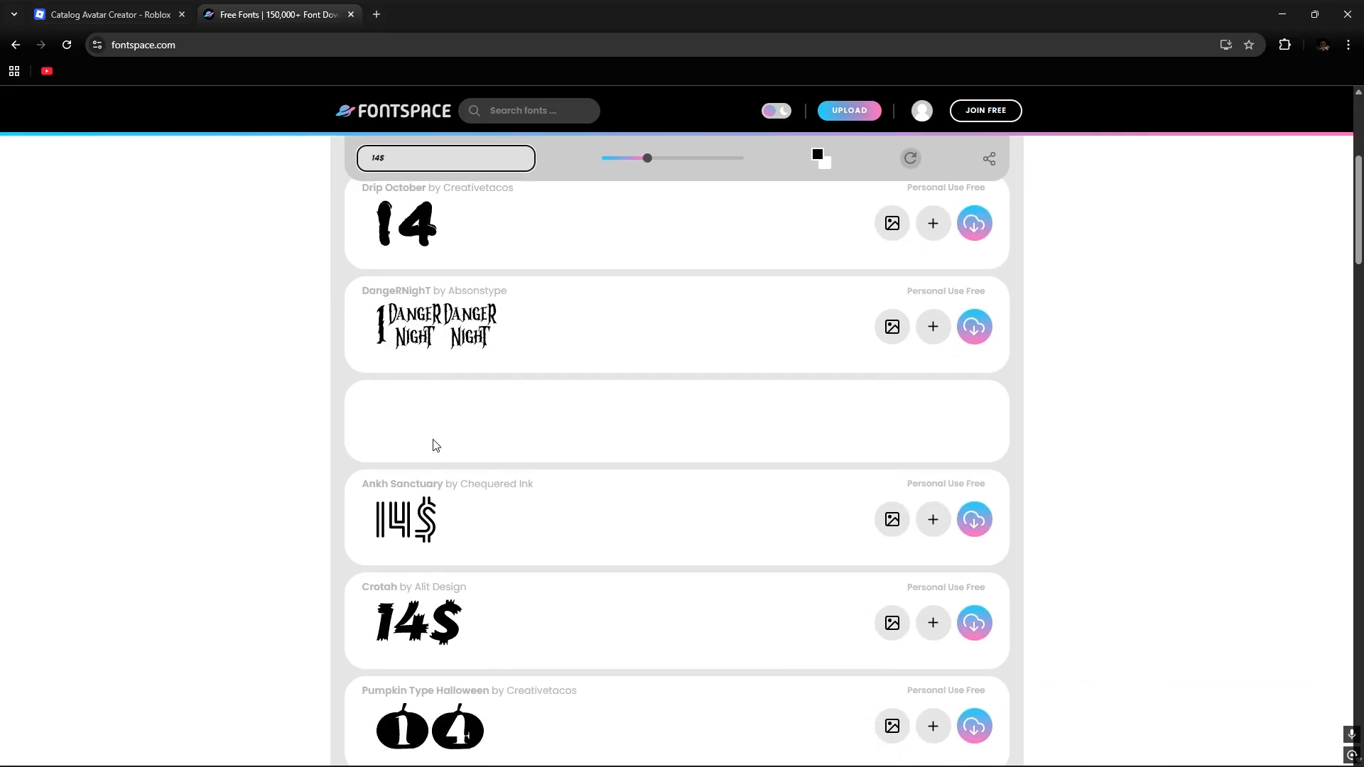
{"action": "scroll", "coordinate": [441, 274], "scroll_direction": "down", "scroll_amount": 2}
{"action": "scroll", "coordinate": [831, 483], "scroll_direction": "down", "scroll_amount": 4}
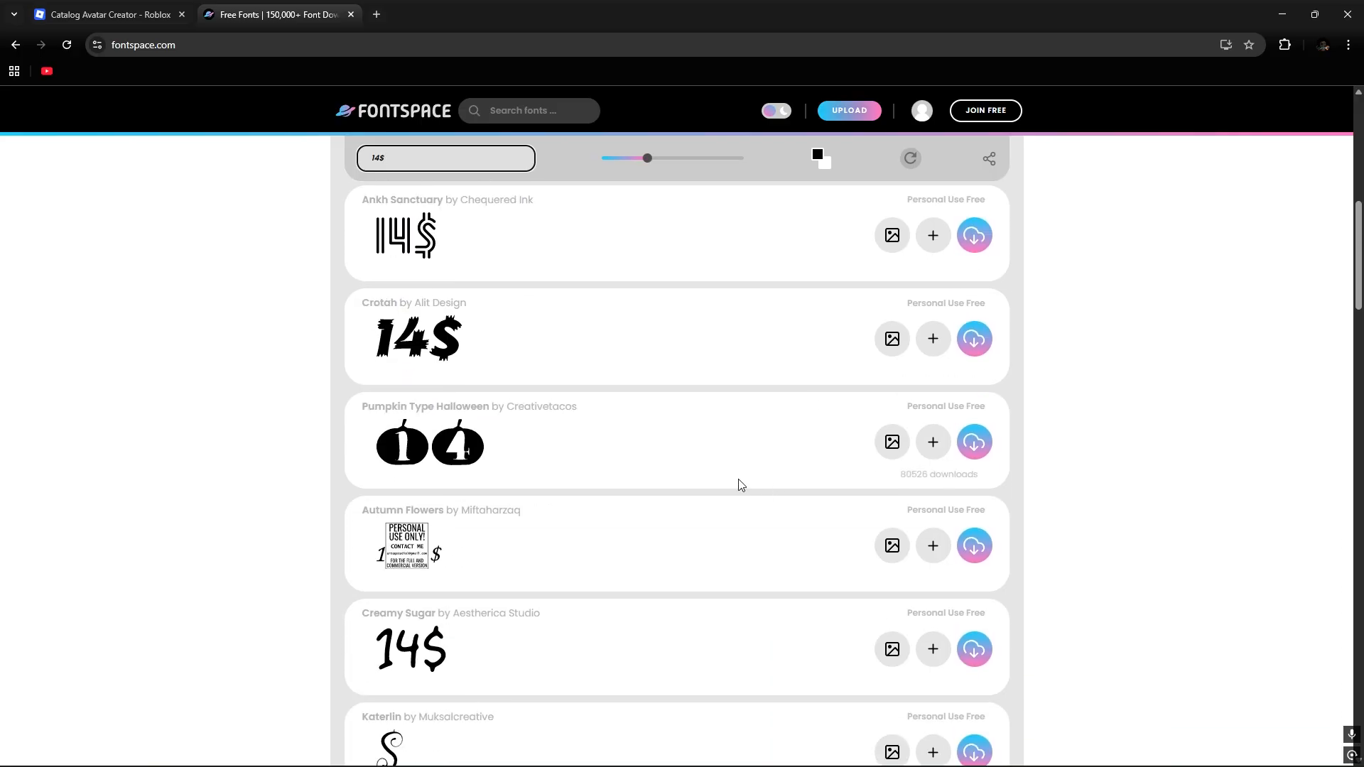
{"action": "scroll", "coordinate": [595, 502], "scroll_direction": "down", "scroll_amount": 4}
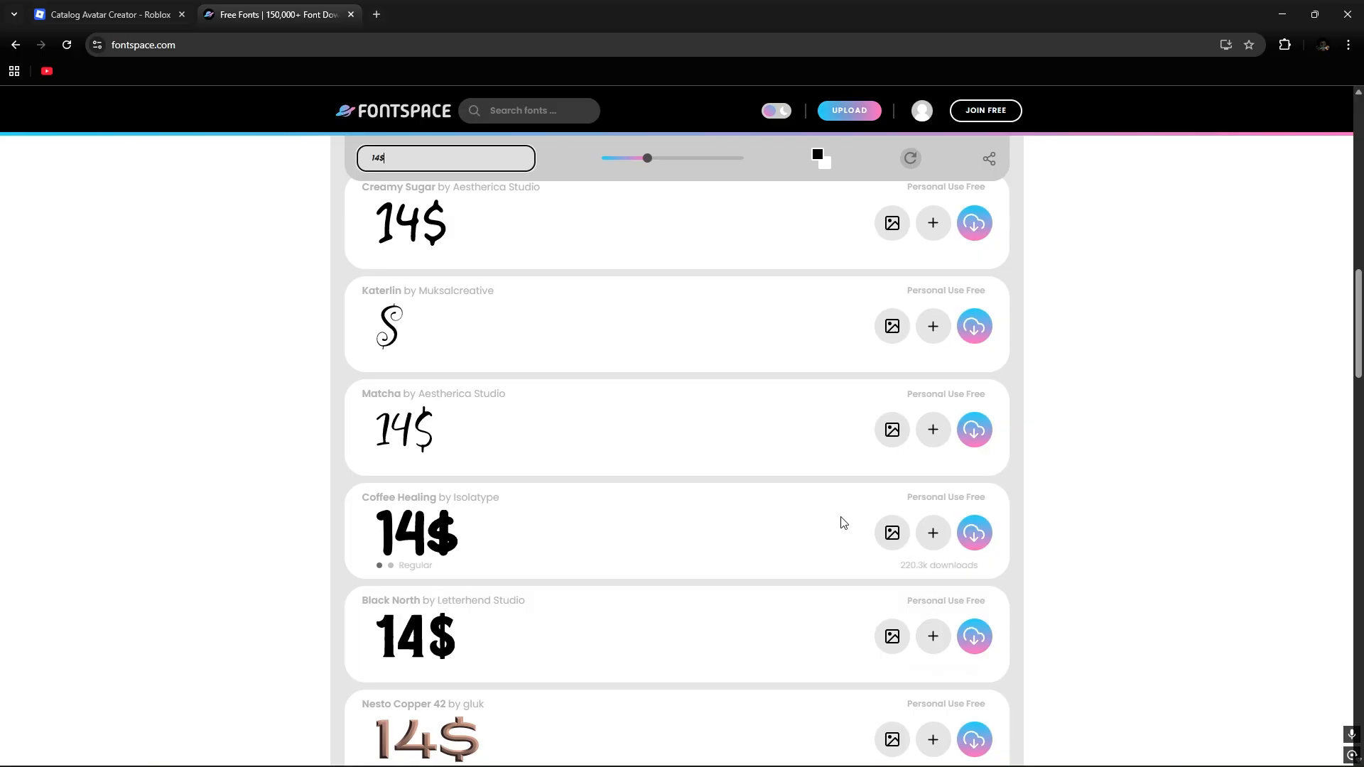
{"action": "left_click", "coordinate": [892, 533]}
{"action": "right_click", "coordinate": [665, 400]}
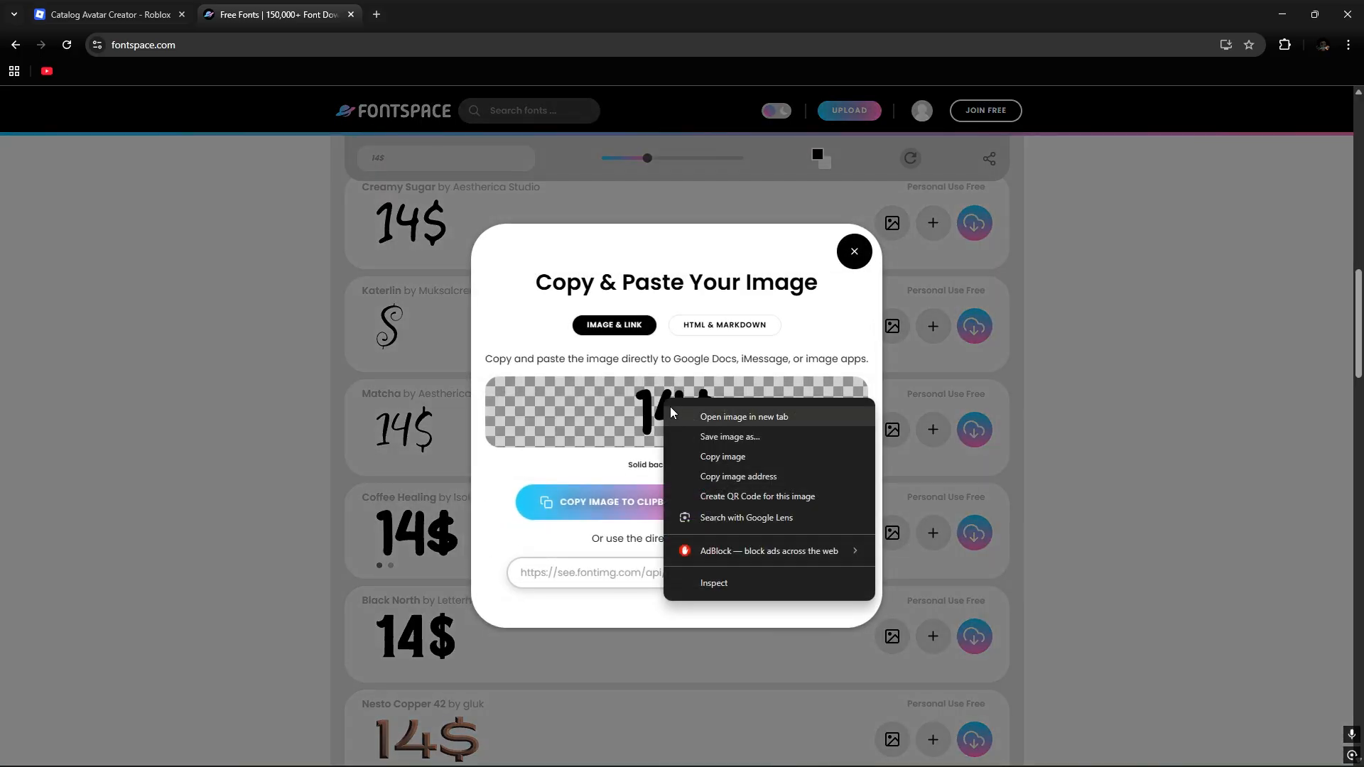
{"action": "left_click", "coordinate": [722, 457]}
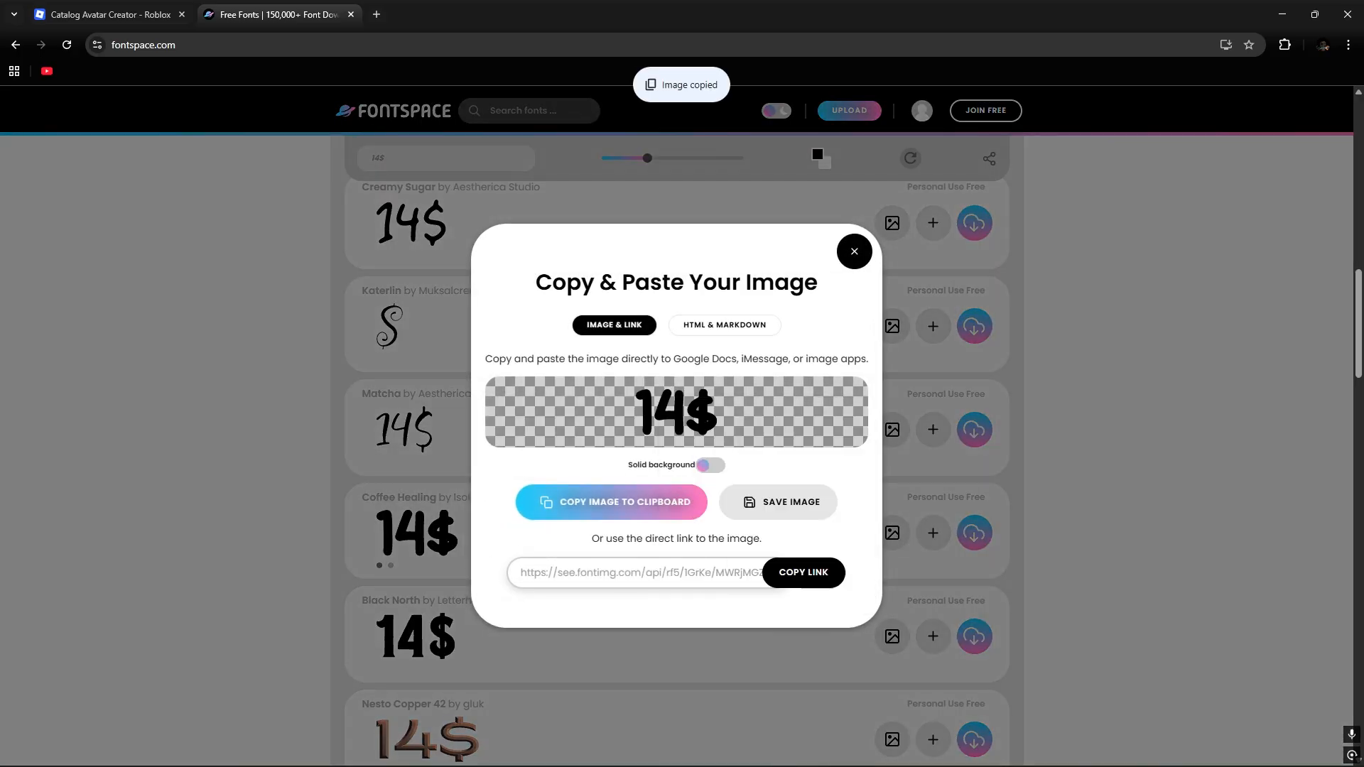
- Switch to Paint.NET, paste the 14$ image onto Layer 3 and place it at about 584, 273, beside the avatar's head
{"action": "key", "text": "super"}
{"action": "left_click", "coordinate": [798, 749]}
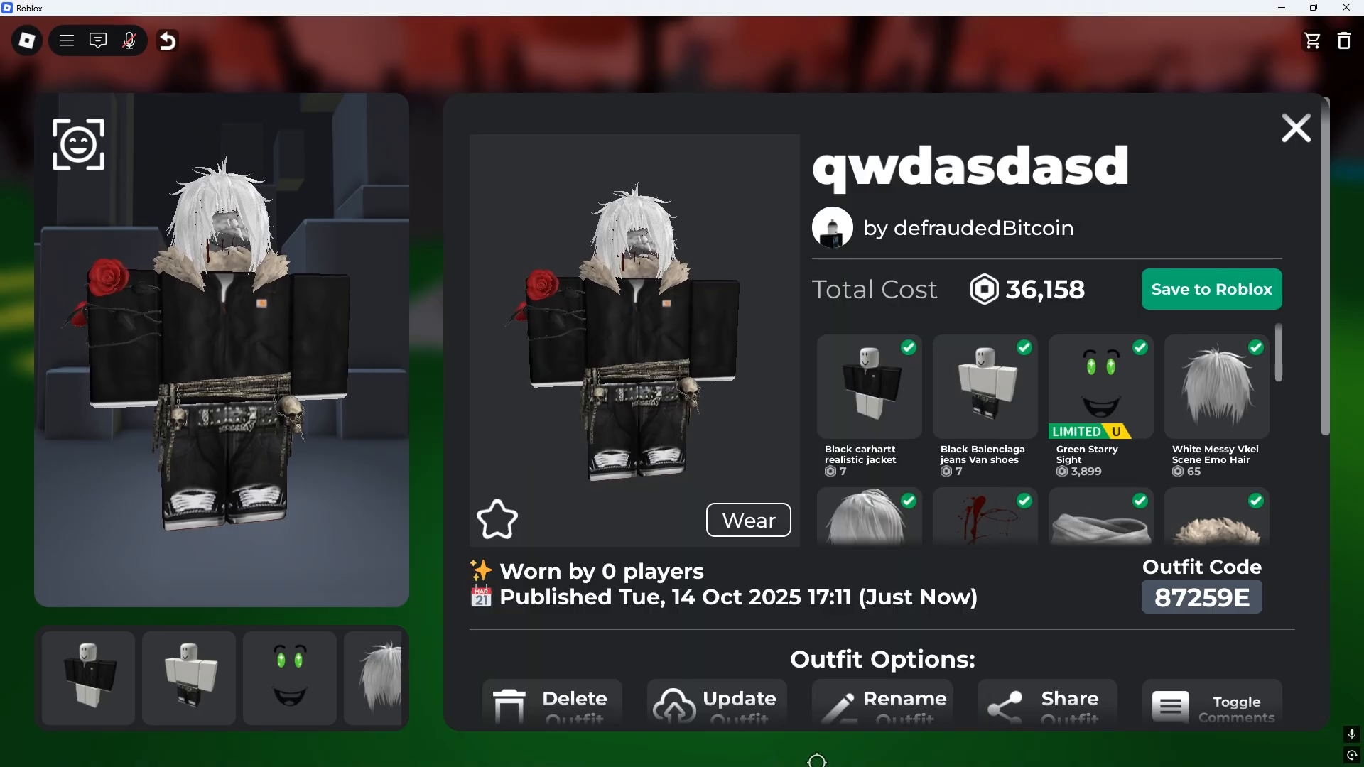
{"action": "key", "text": "super"}
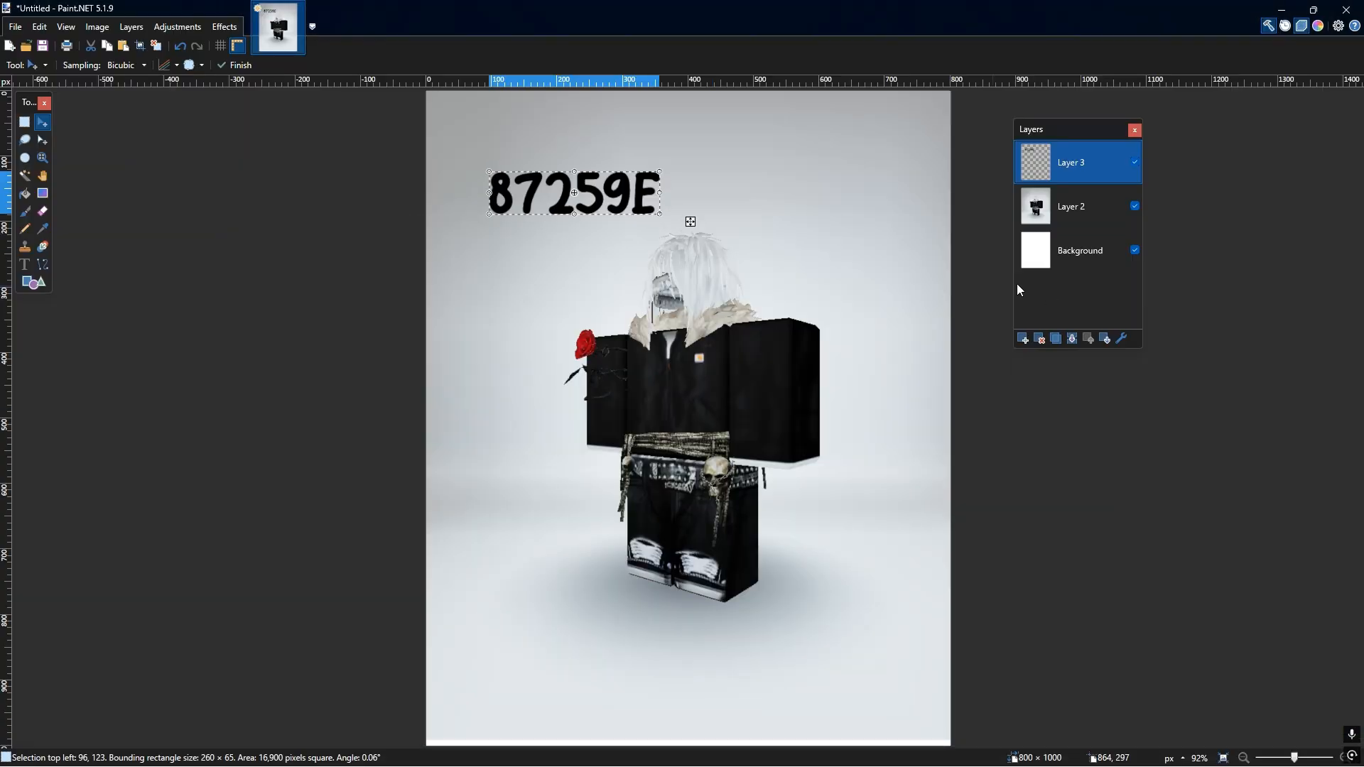
{"action": "key", "text": "ctrl+v"}
{"action": "left_click_drag", "start_coordinate": [475, 111], "coordinate": [850, 296]}
{"action": "left_click_drag", "start_coordinate": [658, 262], "coordinate": [856, 298]}
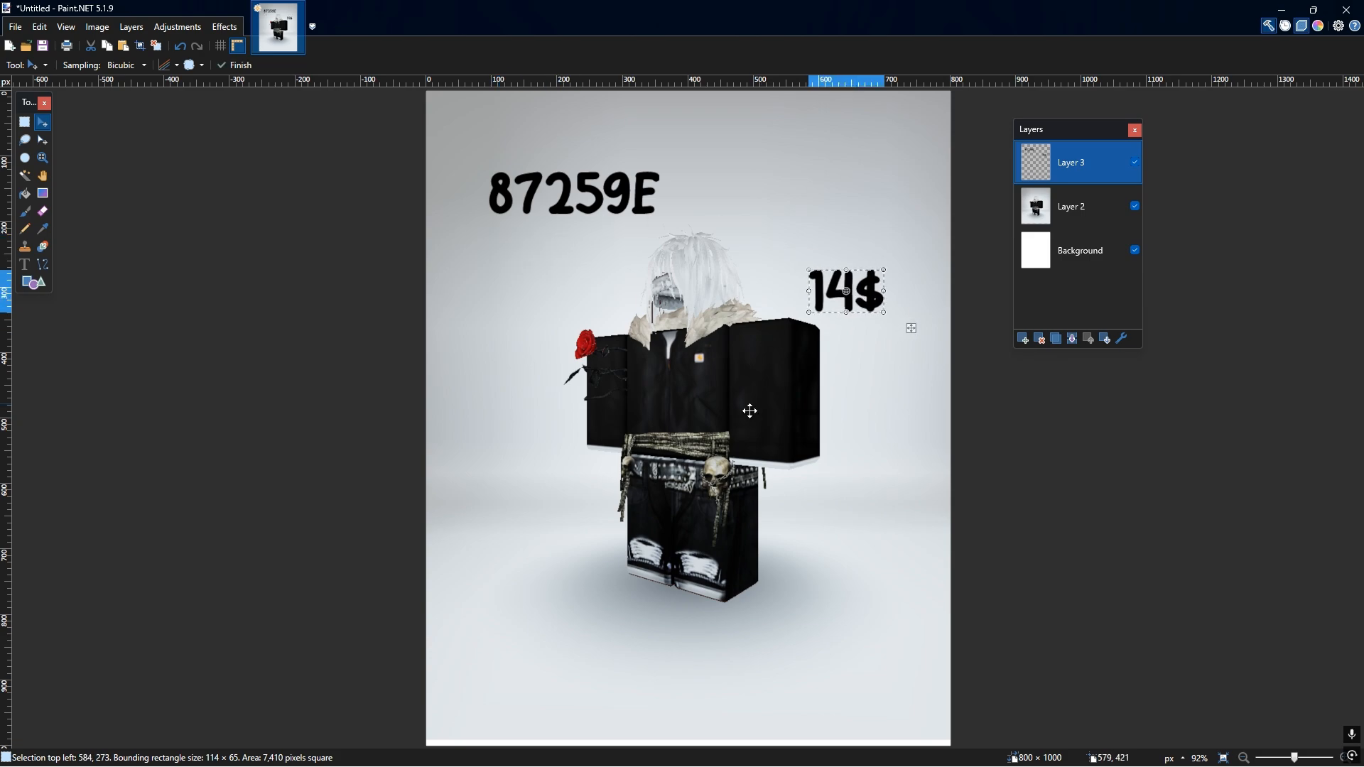
- Switch to the Roblox page in the browser and open the store of the Frauded Clothing community
{"action": "key", "text": "super"}
{"action": "left_click", "coordinate": [718, 753]}
{"action": "left_click", "coordinate": [90, 9]}
{"action": "left_click", "coordinate": [149, 211]}
{"action": "left_click", "coordinate": [64, 359]}
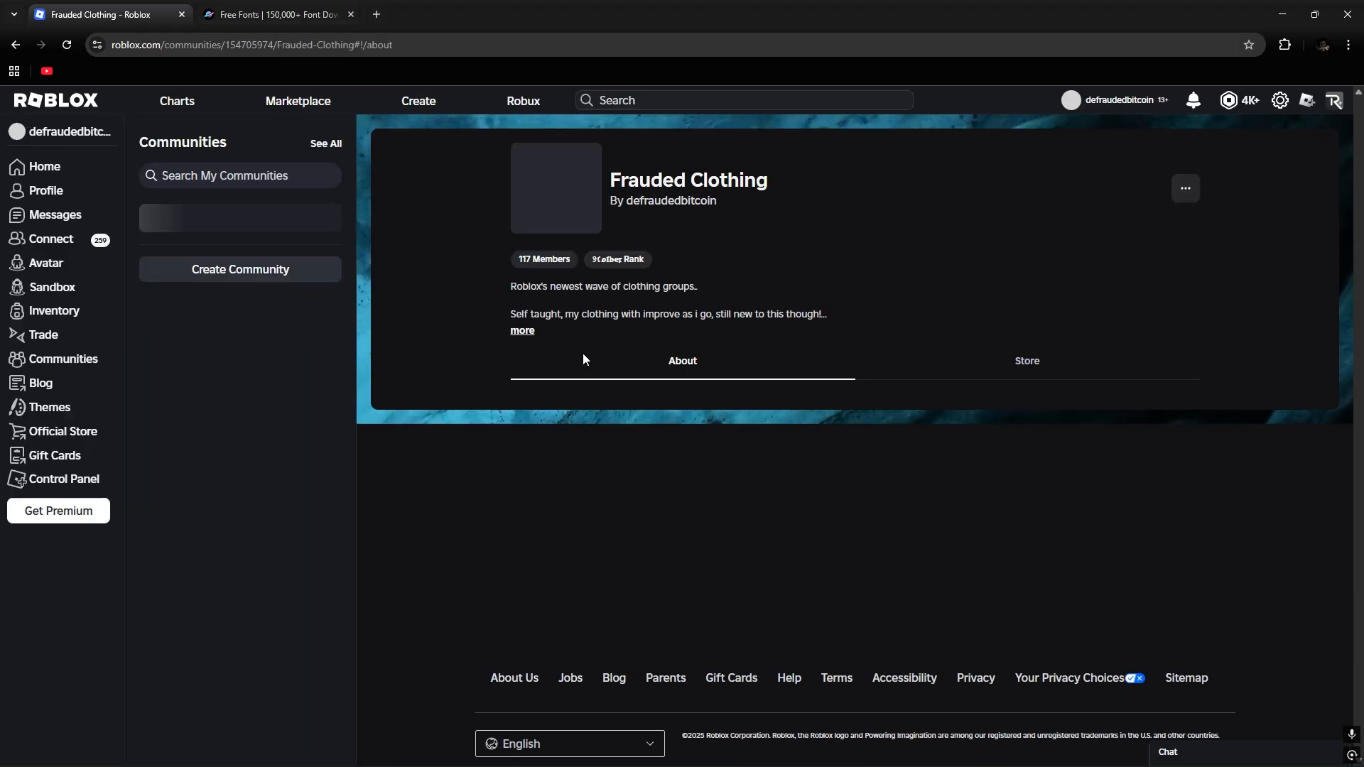
{"action": "left_click", "coordinate": [903, 368]}
- Find the Black Balenciaga jeans Van shoes item in the community store and take a screen snip of its thumbnail
{"action": "scroll", "coordinate": [904, 369], "scroll_direction": "down", "scroll_amount": 4}
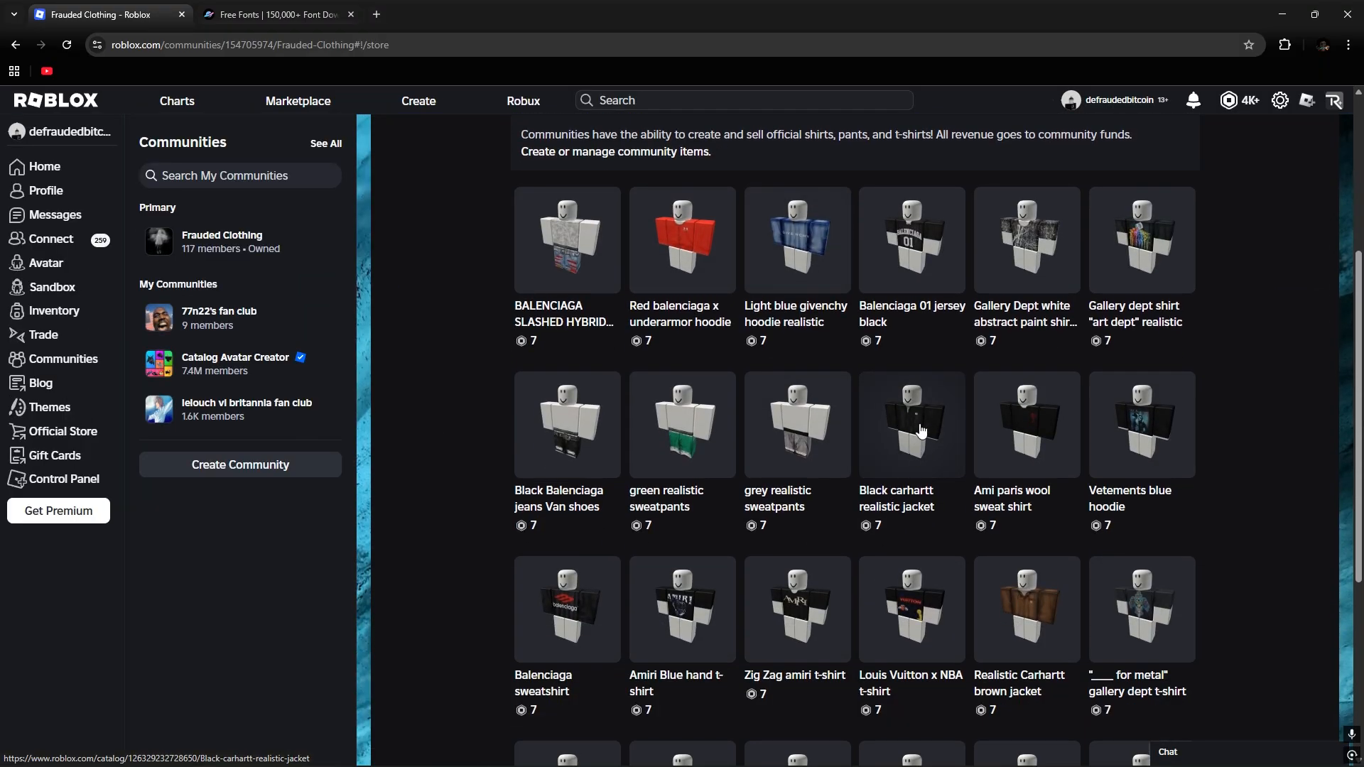
{"action": "scroll", "coordinate": [921, 431], "scroll_direction": "down", "scroll_amount": 2}
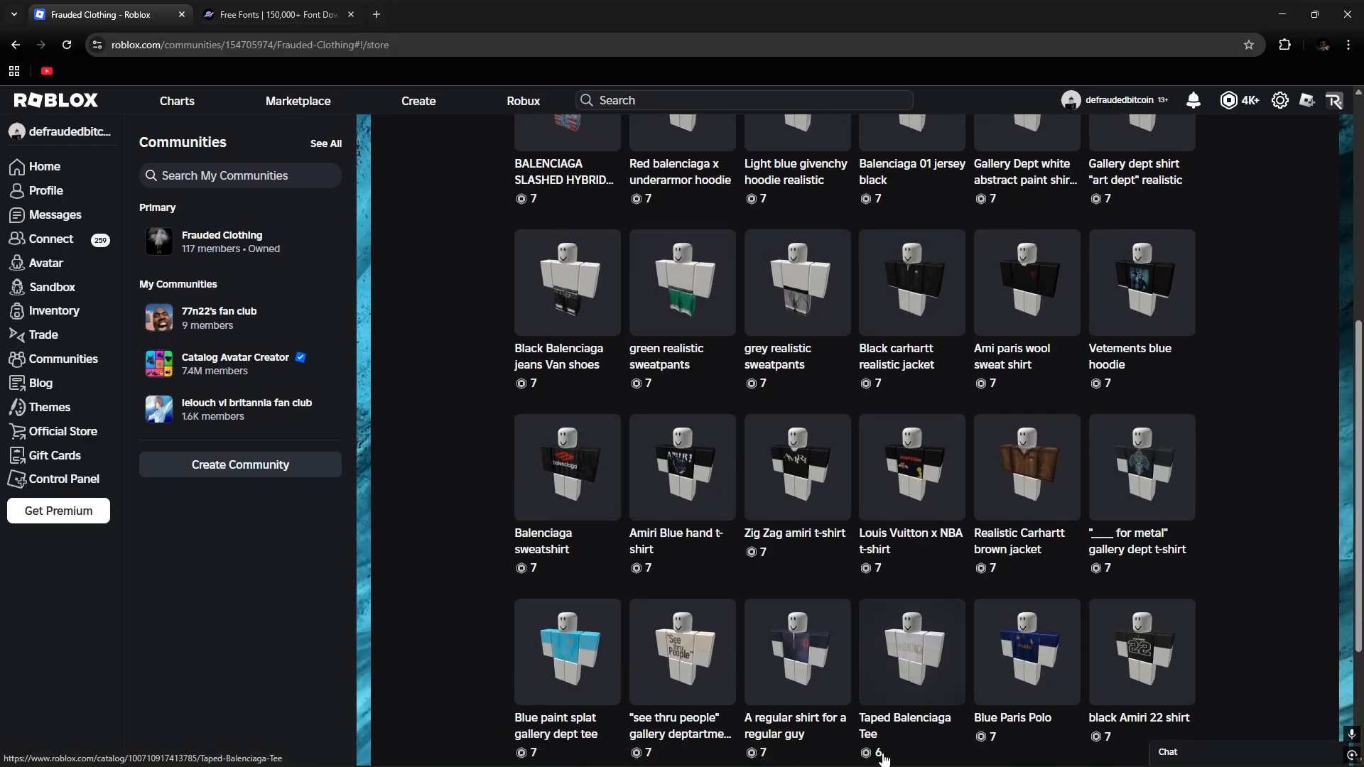
{"action": "scroll", "coordinate": [532, 520], "scroll_direction": "up", "scroll_amount": 3}
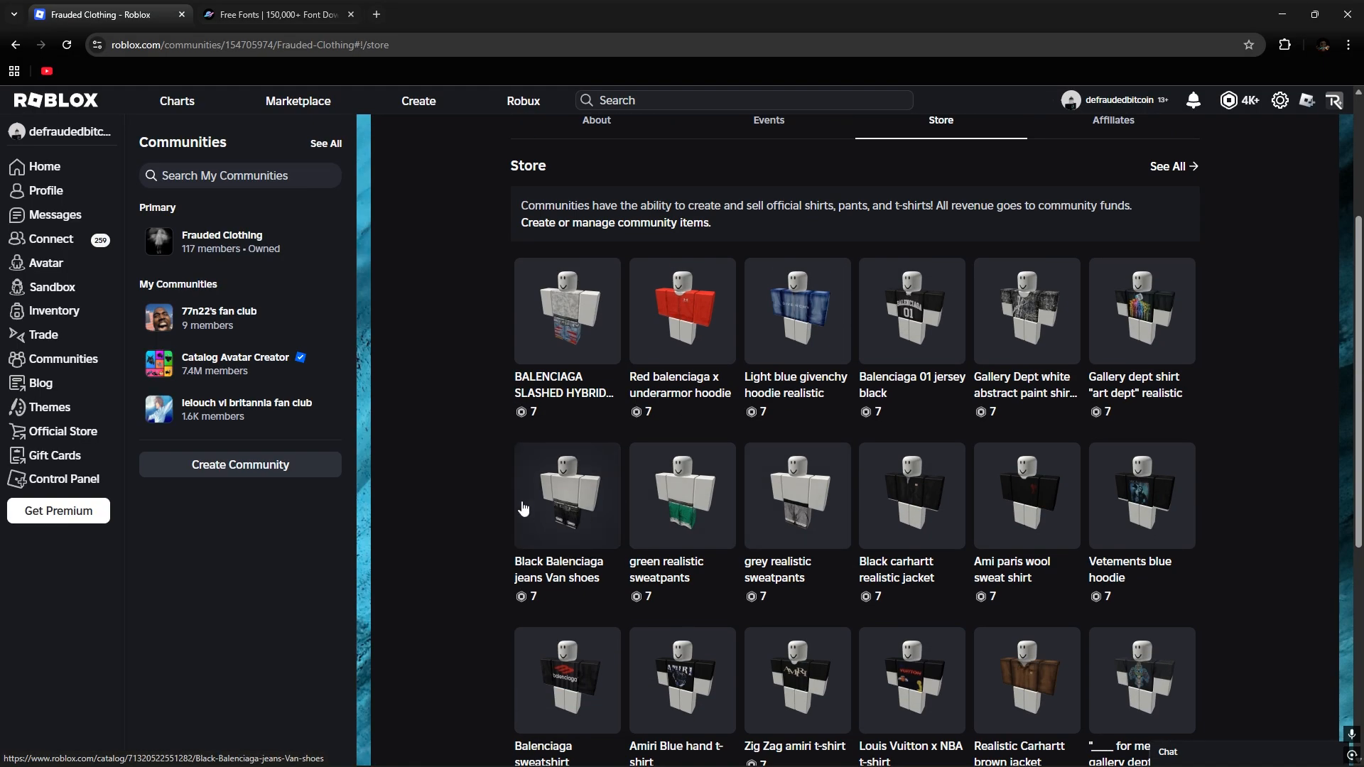
{"action": "key", "text": "super+shift+s"}
{"action": "left_click_drag", "start_coordinate": [532, 461], "coordinate": [625, 612]}
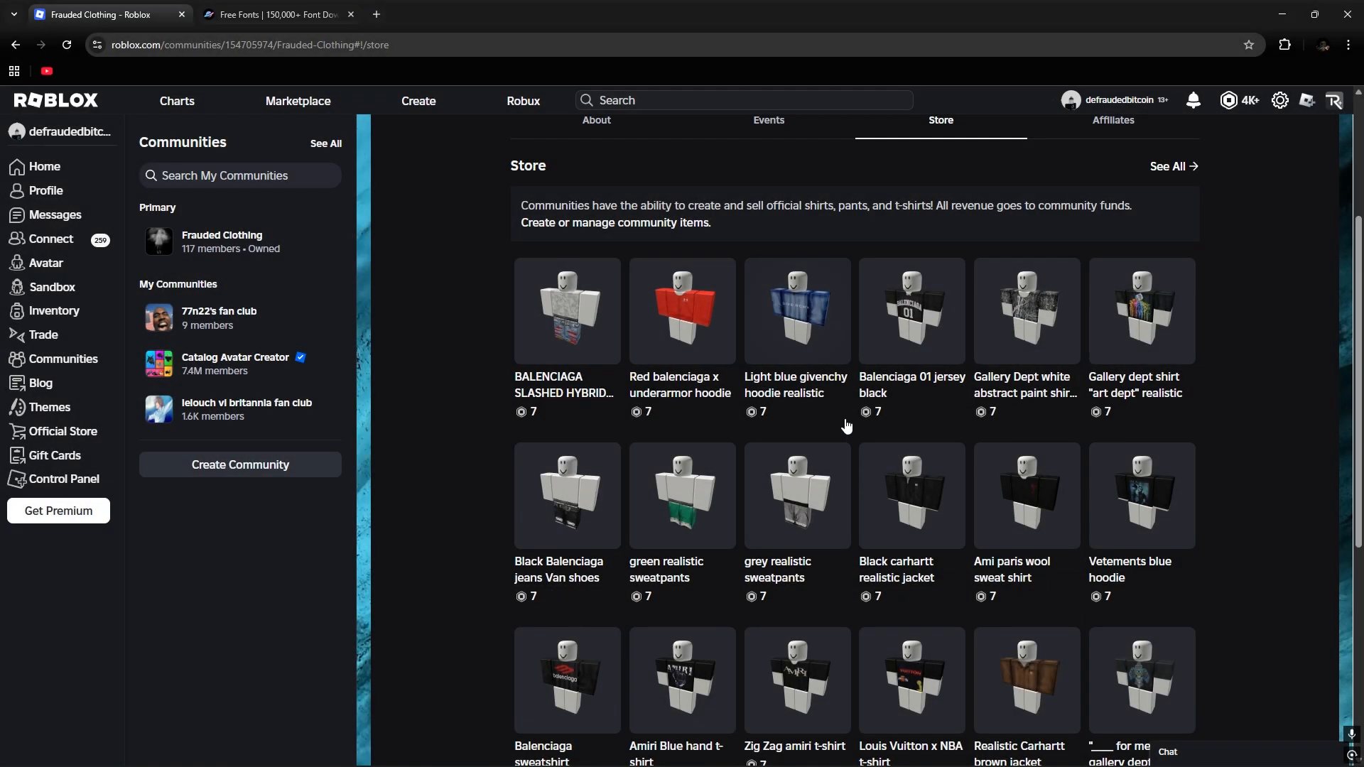
- Snip the Black carhartt realistic jacket listing, switch to Paint.NET and paste it near the canvas's lower-left corner at about 71, 728
{"action": "key", "text": "super+shift+s"}
{"action": "left_click_drag", "start_coordinate": [854, 432], "coordinate": [969, 615]}
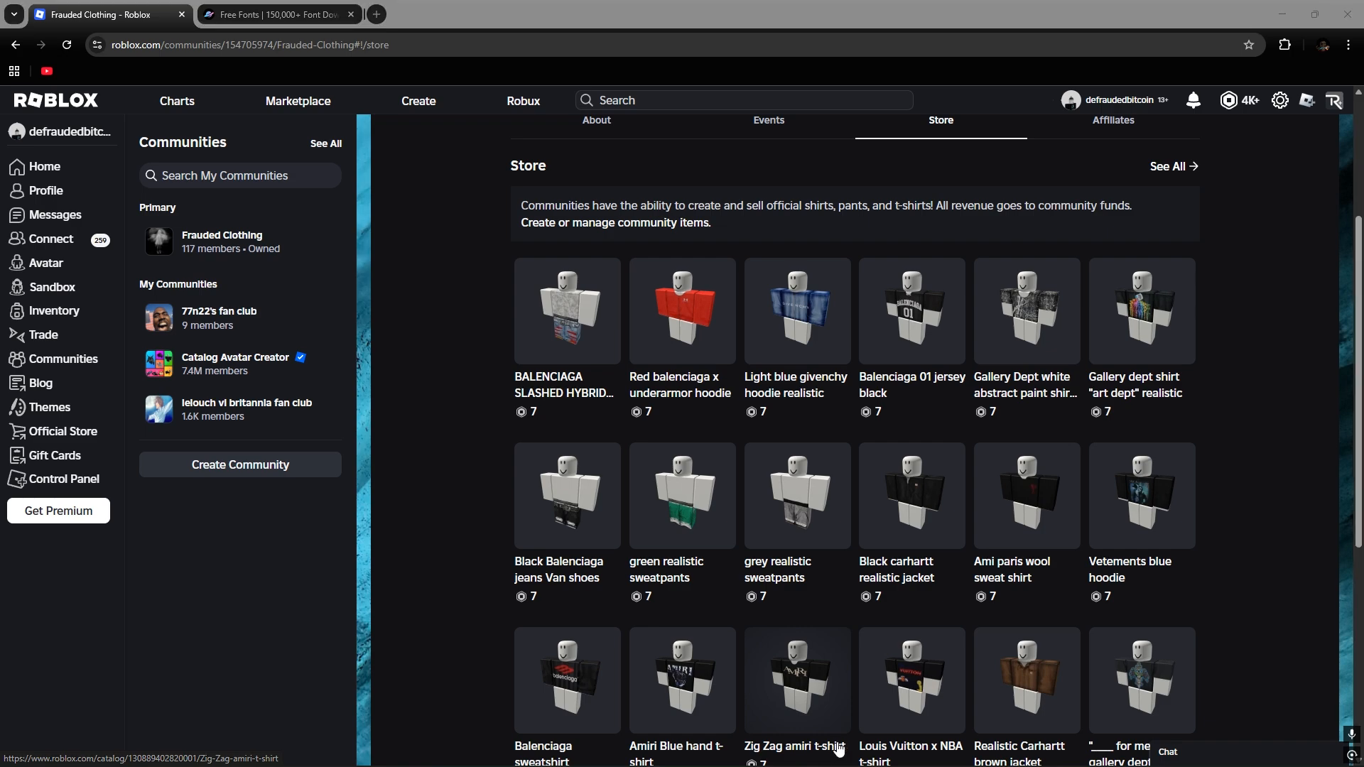
{"action": "key", "text": "super"}
{"action": "left_click", "coordinate": [839, 750]}
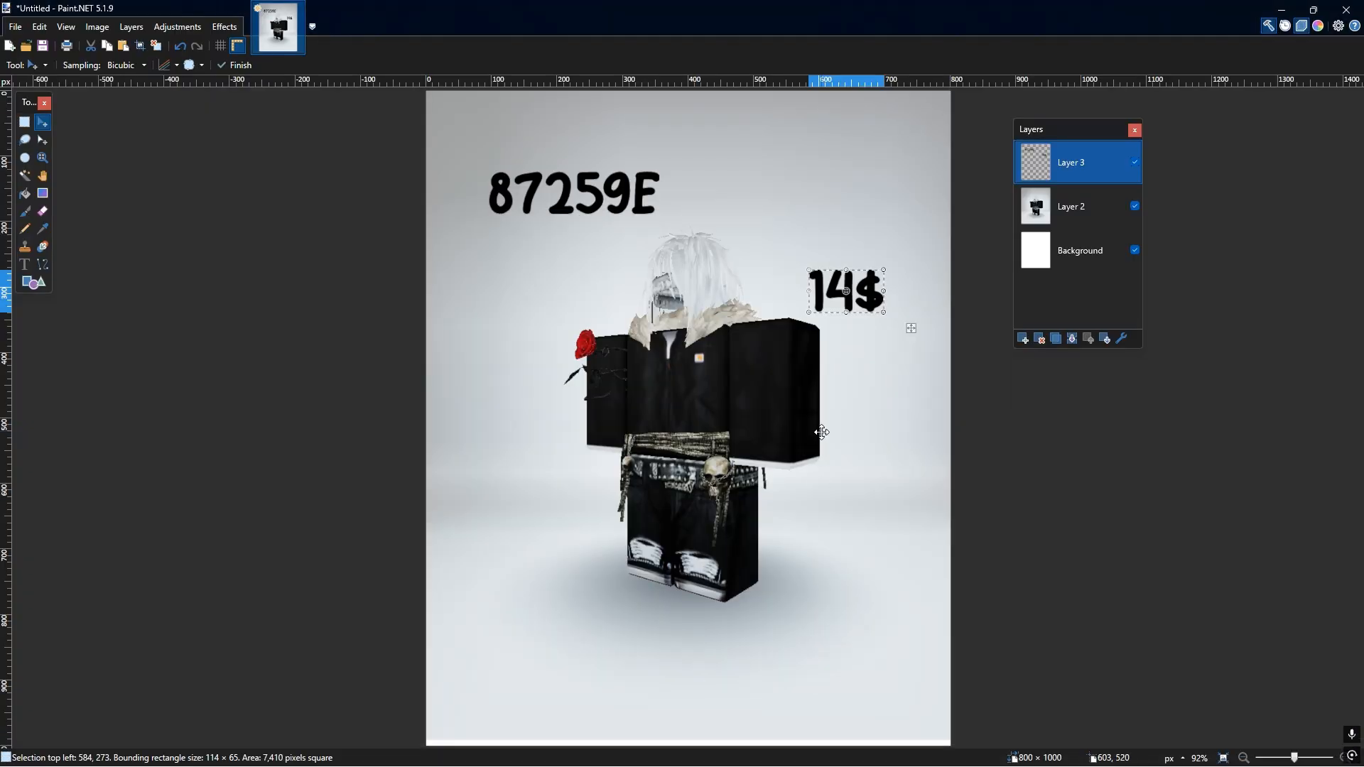
{"action": "key", "text": "super+v"}
{"action": "left_click", "coordinate": [1160, 610]}
{"action": "left_click_drag", "start_coordinate": [469, 139], "coordinate": [515, 611]}
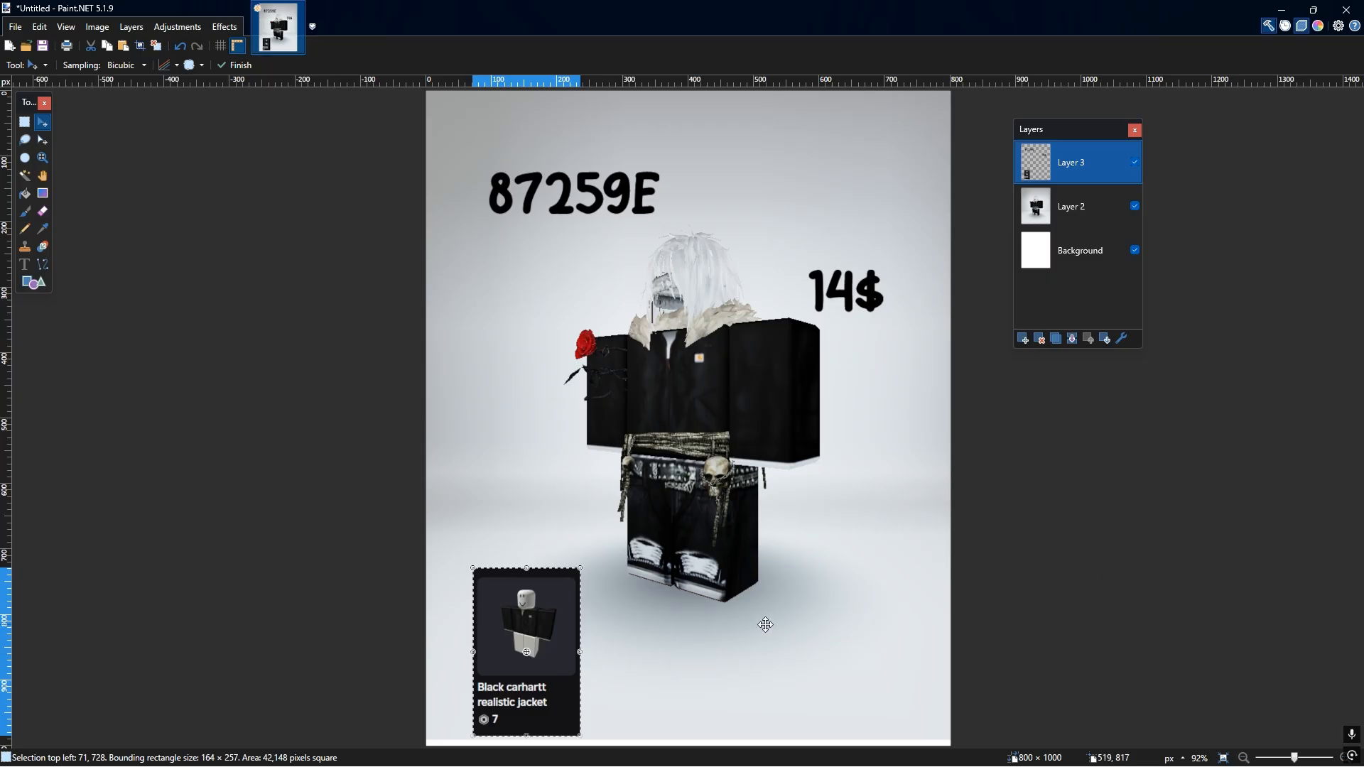
- Paste the Black Balenciaga jeans Van shoes snip from the clipboard history directly beside the jacket snip, at about 235, 728
{"action": "key", "text": "super+v"}
{"action": "key", "text": "Down"}
{"action": "key", "text": "Return"}
{"action": "left_click_drag", "start_coordinate": [472, 129], "coordinate": [628, 606]}
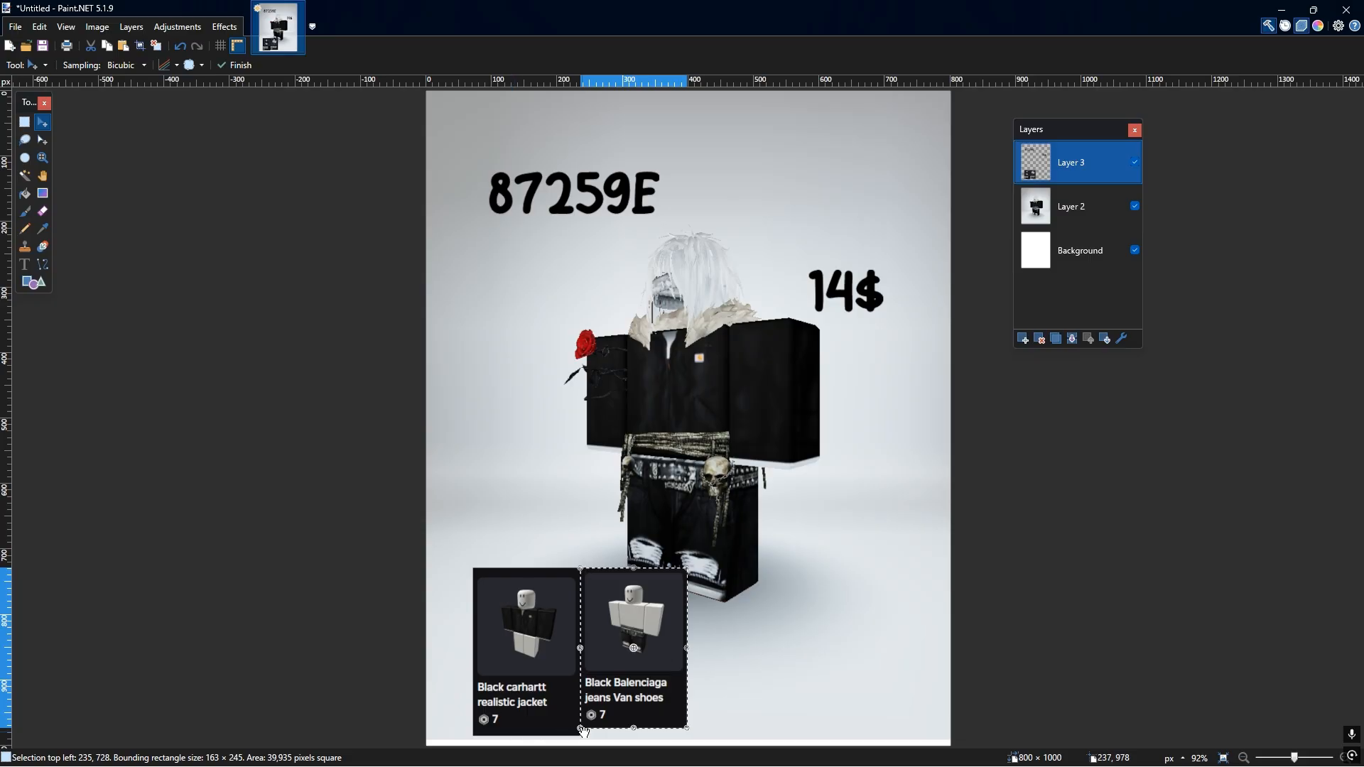
- Select a strip about 366 × 33 px across the bottom edges of both clothing snips and cut it so they end level
{"action": "left_click", "coordinate": [35, 65]}
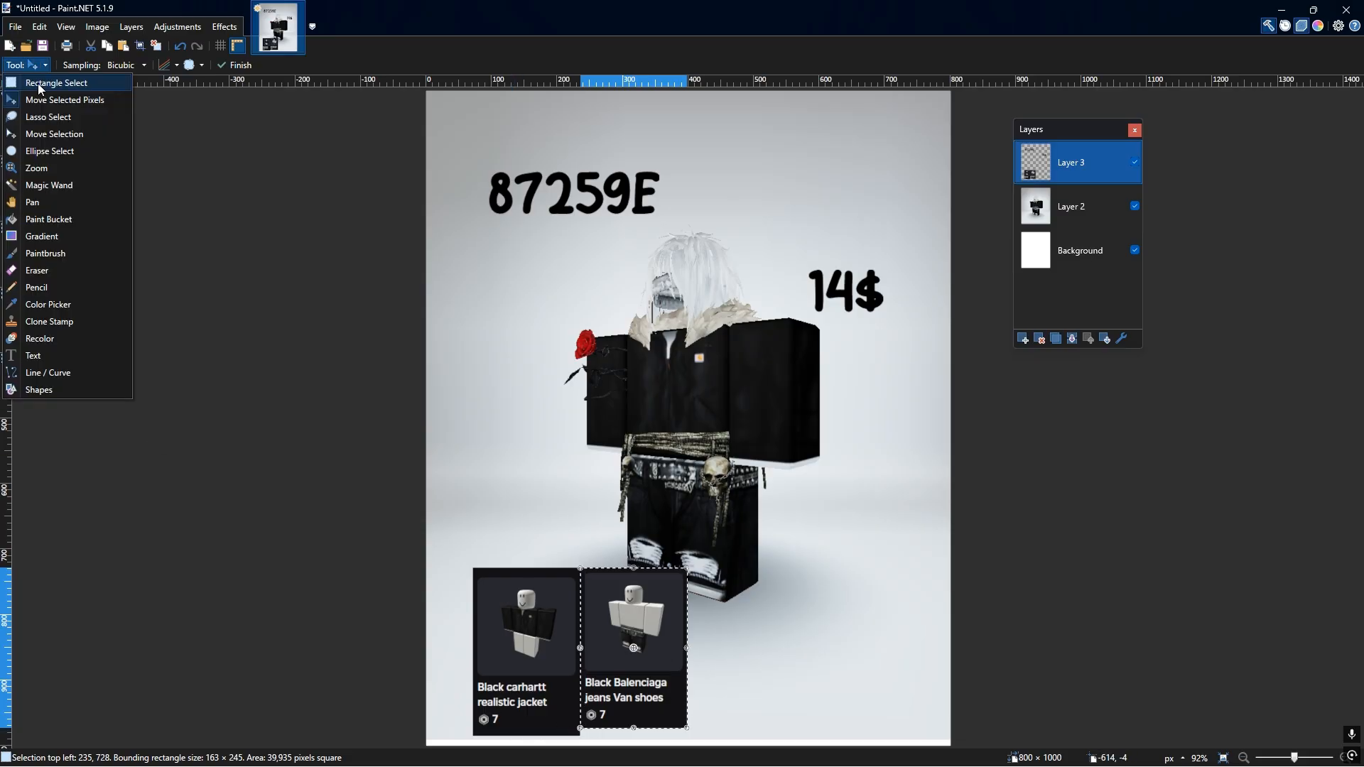
{"action": "left_click", "coordinate": [32, 88]}
{"action": "scroll", "coordinate": [507, 723], "scroll_direction": "up", "scroll_amount": 5}
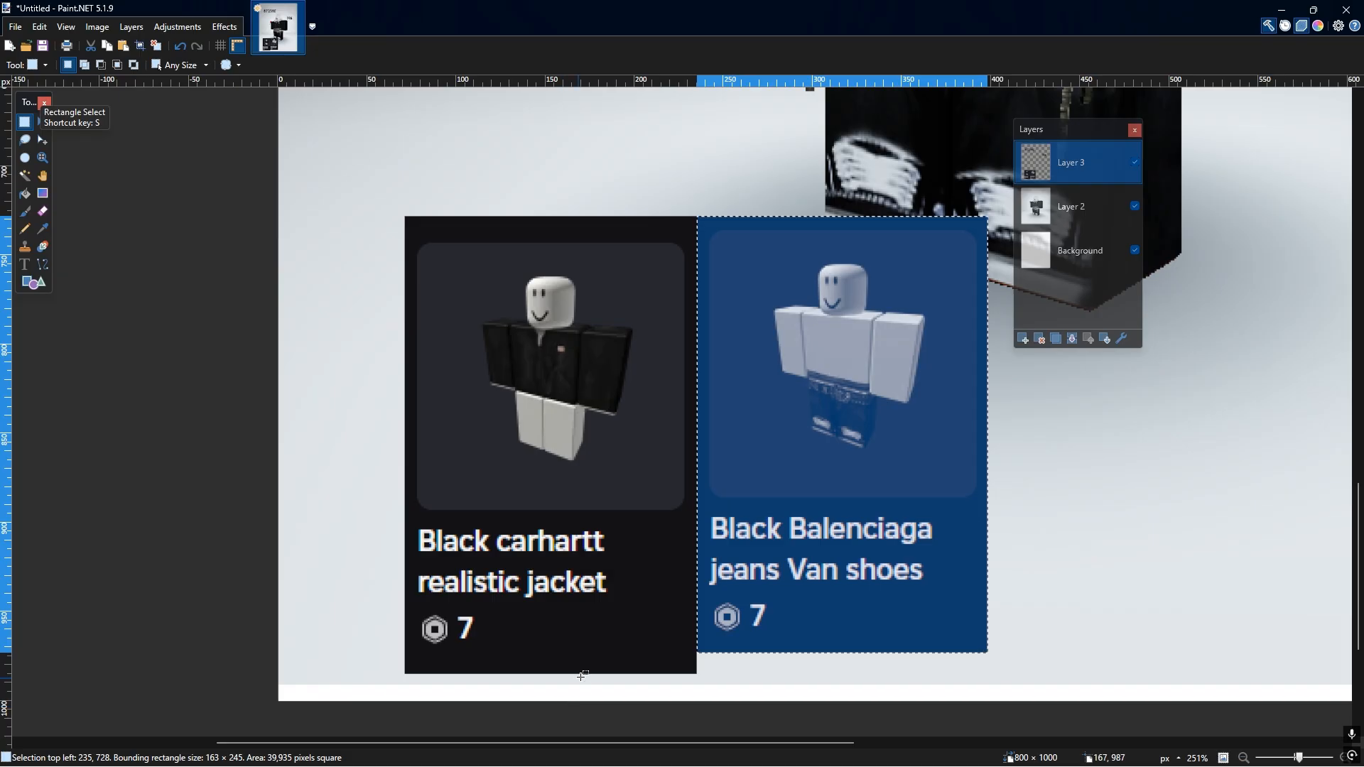
{"action": "scroll", "coordinate": [581, 676], "scroll_direction": "up", "scroll_amount": 1}
{"action": "left_click_drag", "start_coordinate": [750, 630], "coordinate": [1158, 706]}
{"action": "left_click", "coordinate": [419, 655]}
{"action": "left_click_drag", "start_coordinate": [366, 635], "coordinate": [1144, 706]}
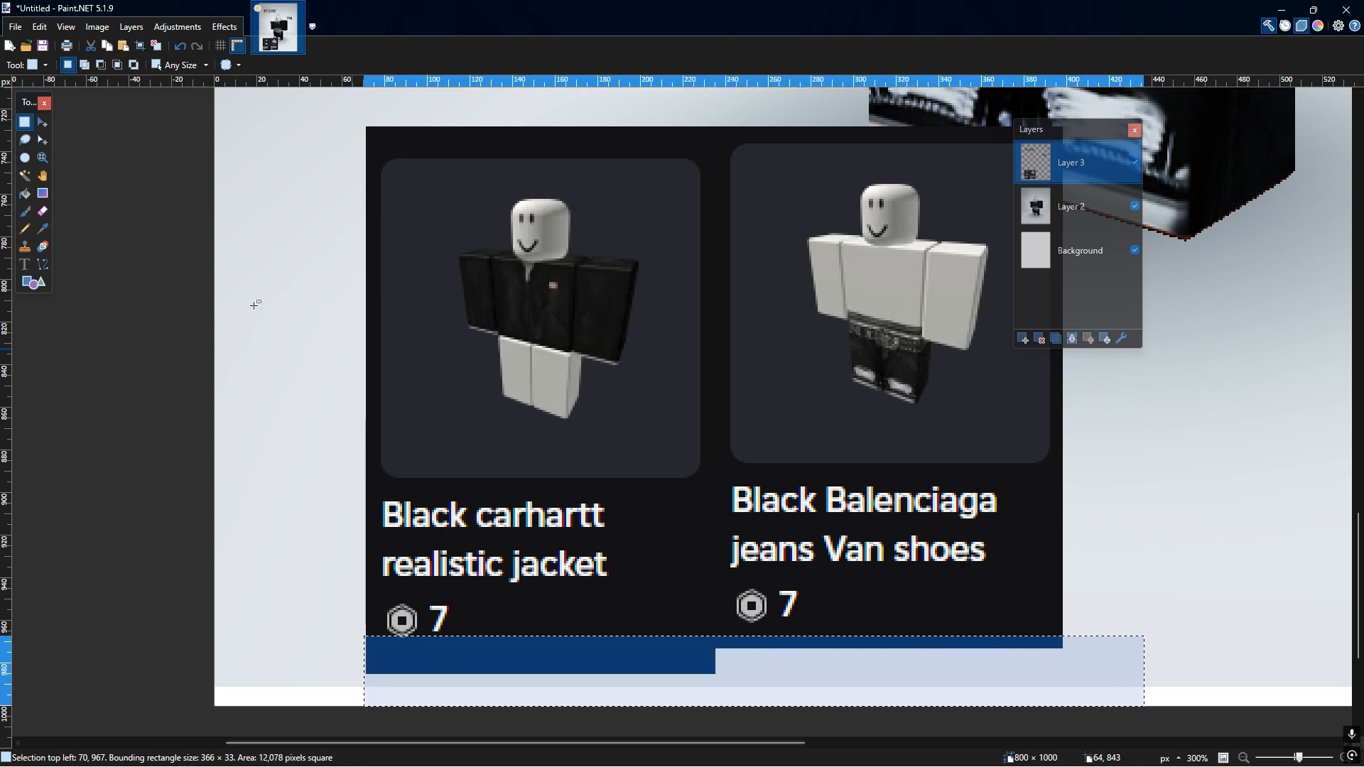
{"action": "left_click", "coordinate": [90, 47]}
- Select the Black Balenciaga jeans snip and move it across to the canvas's lower-right area, with the selection at about 591, 724
{"action": "scroll", "coordinate": [670, 441], "scroll_direction": "up", "scroll_amount": 1}
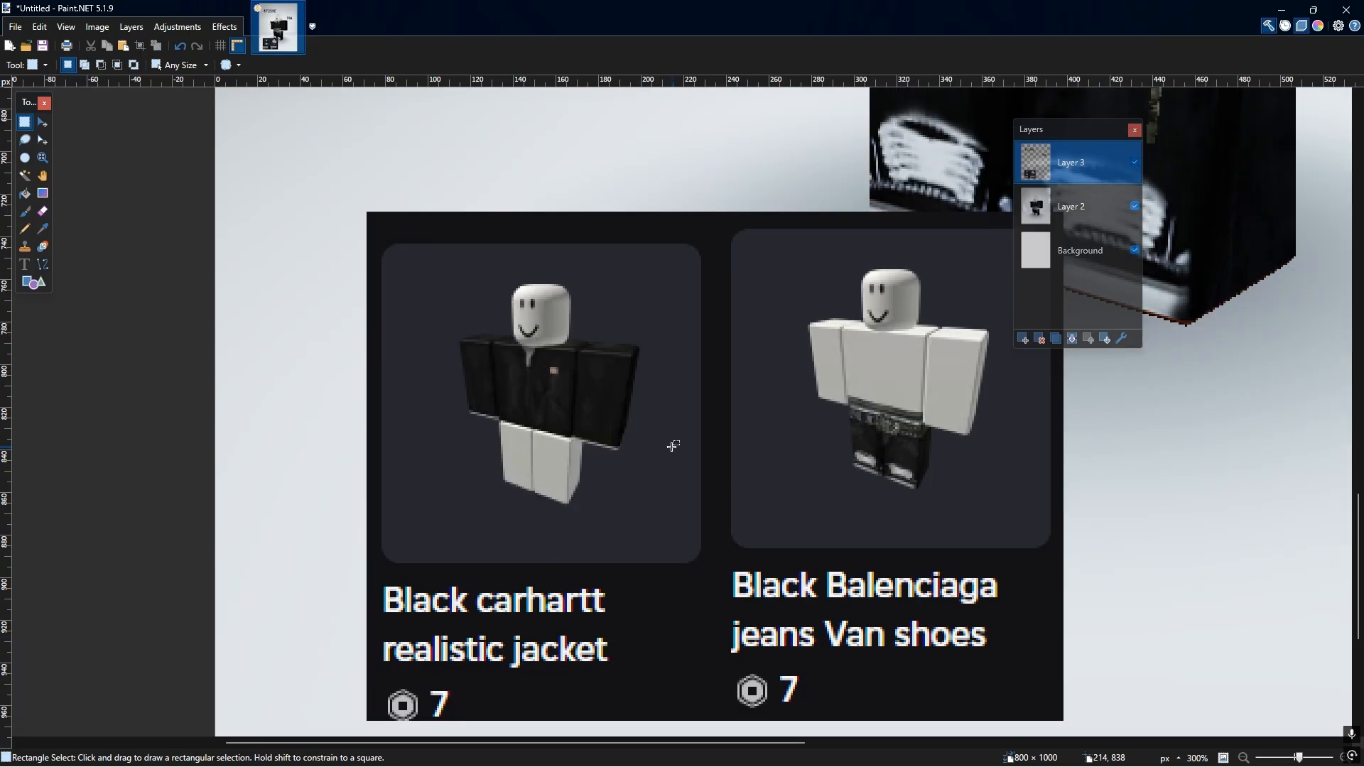
{"action": "scroll", "coordinate": [704, 460], "scroll_direction": "down", "scroll_amount": 3}
{"action": "scroll", "coordinate": [777, 390], "scroll_direction": "down", "scroll_amount": 4}
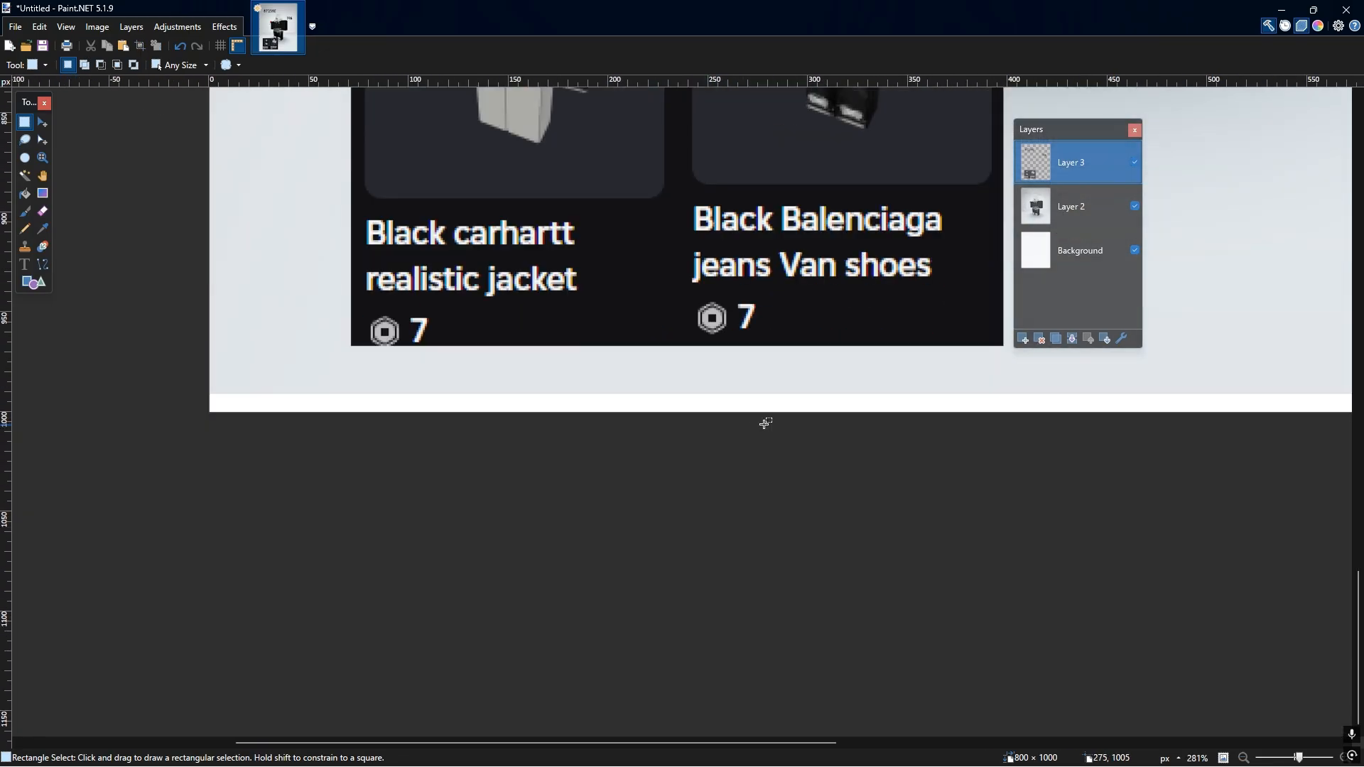
{"action": "scroll", "coordinate": [755, 420], "scroll_direction": "up", "scroll_amount": 5}
{"action": "scroll", "coordinate": [732, 355], "scroll_direction": "down", "scroll_amount": 1}
{"action": "left_click_drag", "start_coordinate": [720, 339], "coordinate": [950, 671]}
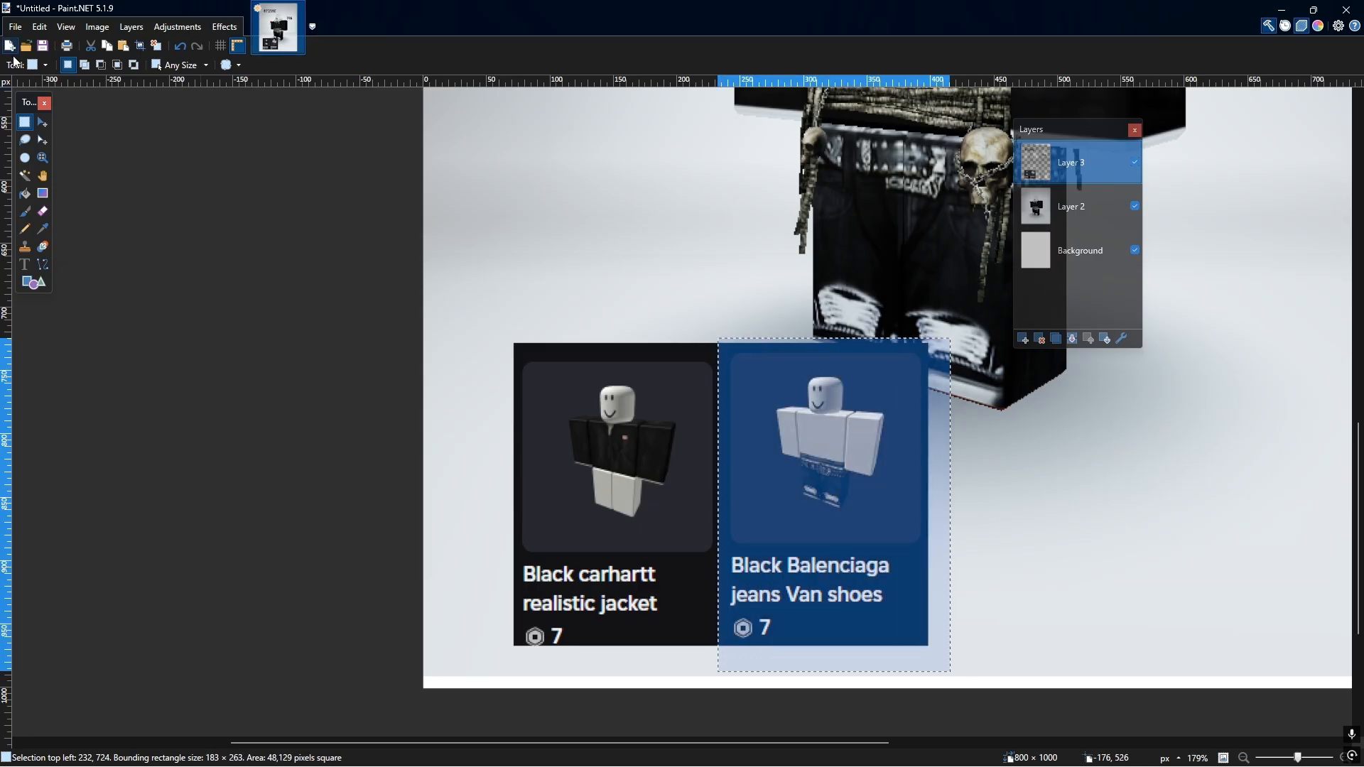
{"action": "left_click", "coordinate": [33, 65]}
{"action": "left_click", "coordinate": [43, 97]}
{"action": "left_click_drag", "start_coordinate": [785, 434], "coordinate": [1166, 437]}
{"action": "scroll", "coordinate": [929, 503], "scroll_direction": "down", "scroll_amount": 3}
{"action": "left_click_drag", "start_coordinate": [606, 744], "coordinate": [735, 725]}
{"action": "scroll", "coordinate": [706, 693], "scroll_direction": "up", "scroll_amount": 2}
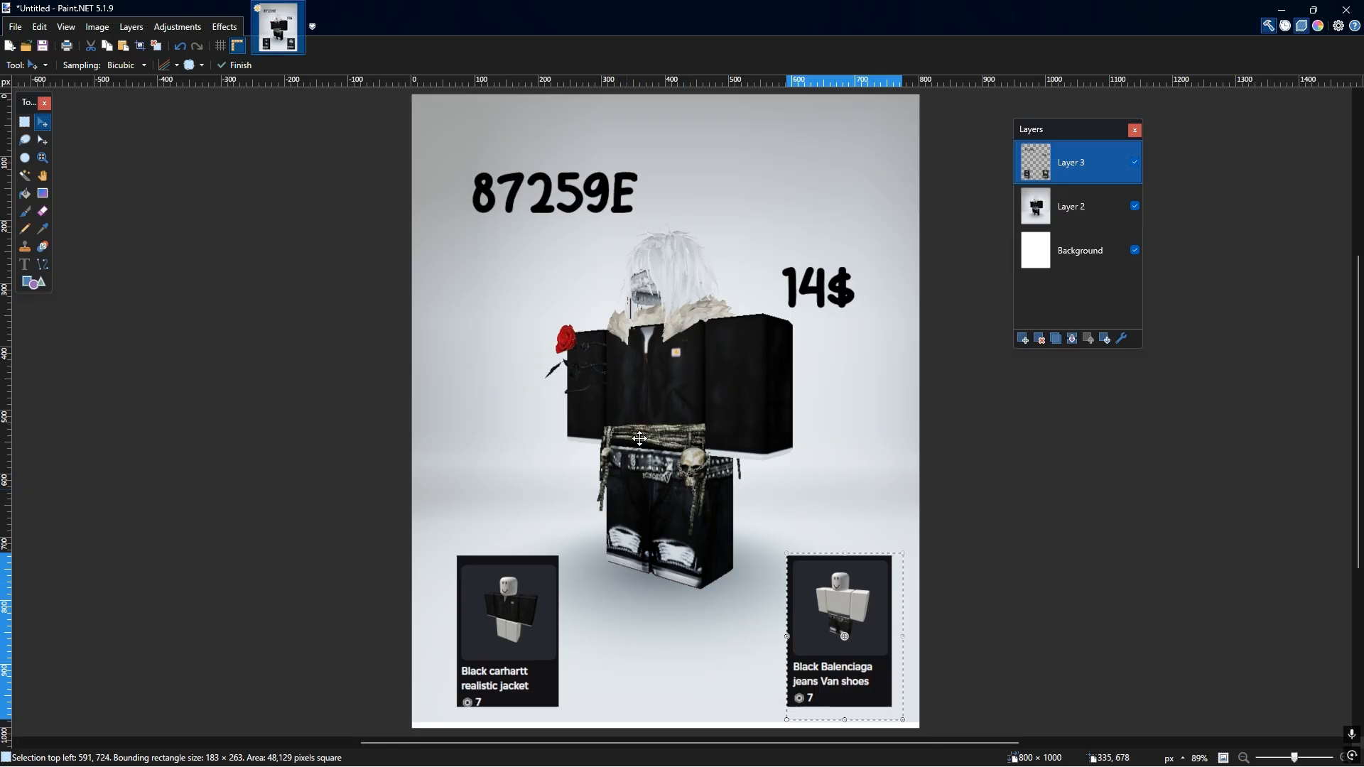
{"action": "scroll", "coordinate": [629, 470], "scroll_direction": "down", "scroll_amount": 1}
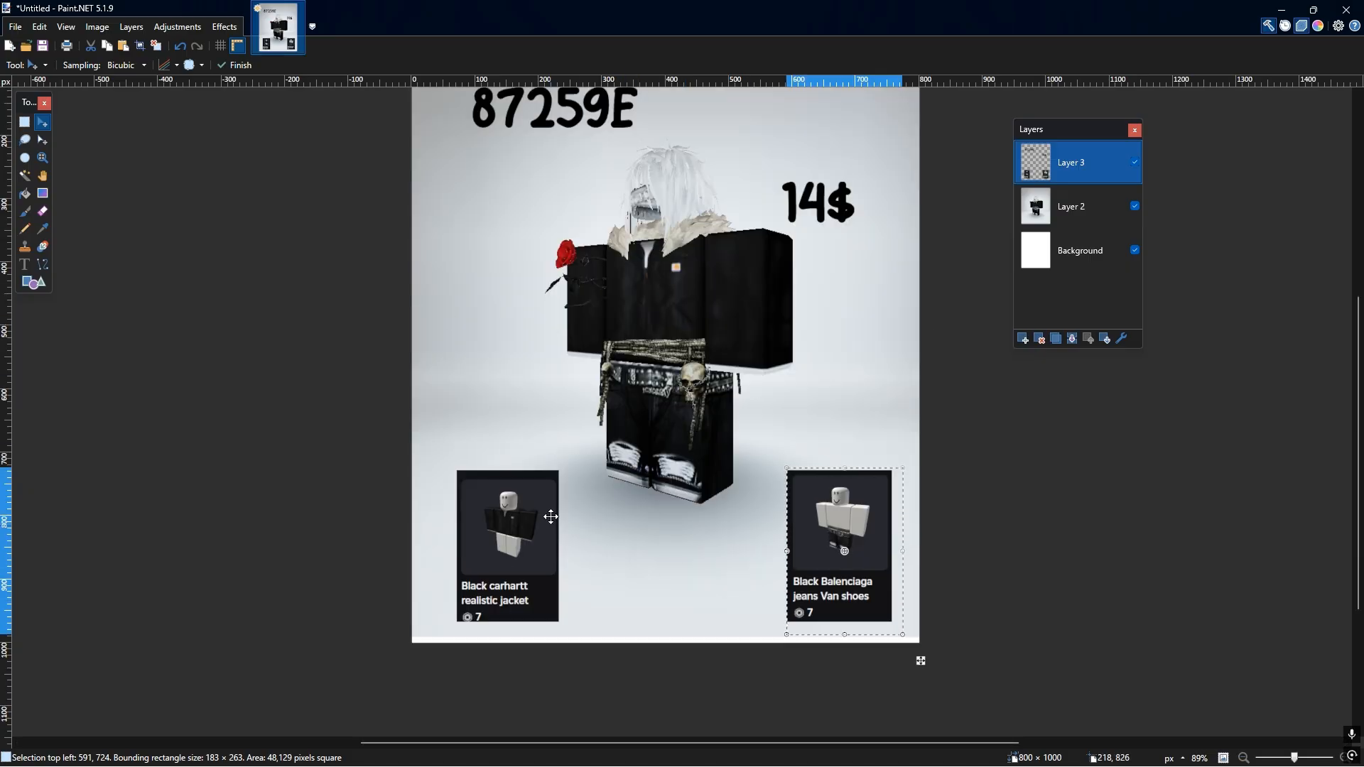
{"action": "scroll", "coordinate": [589, 503], "scroll_direction": "up", "scroll_amount": 1}
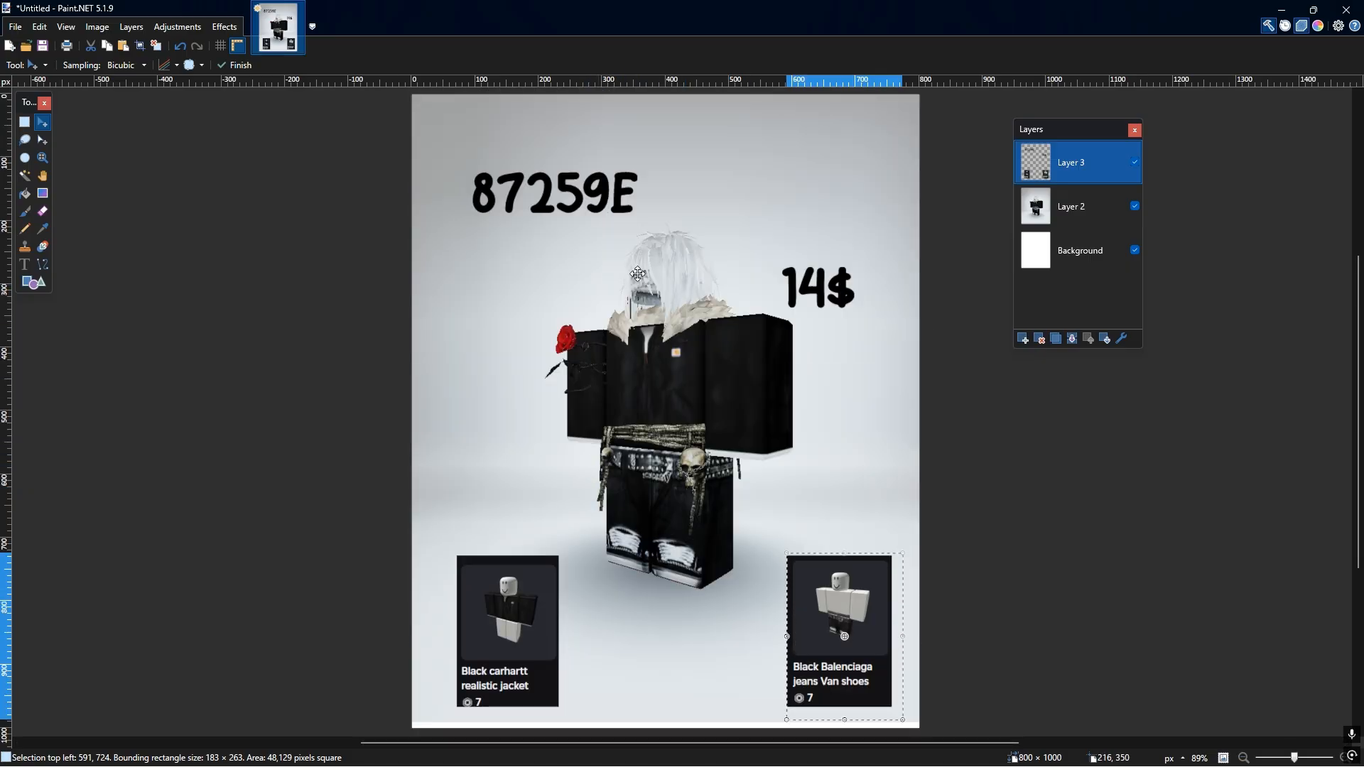
{"action": "left_click", "coordinate": [218, 26]}
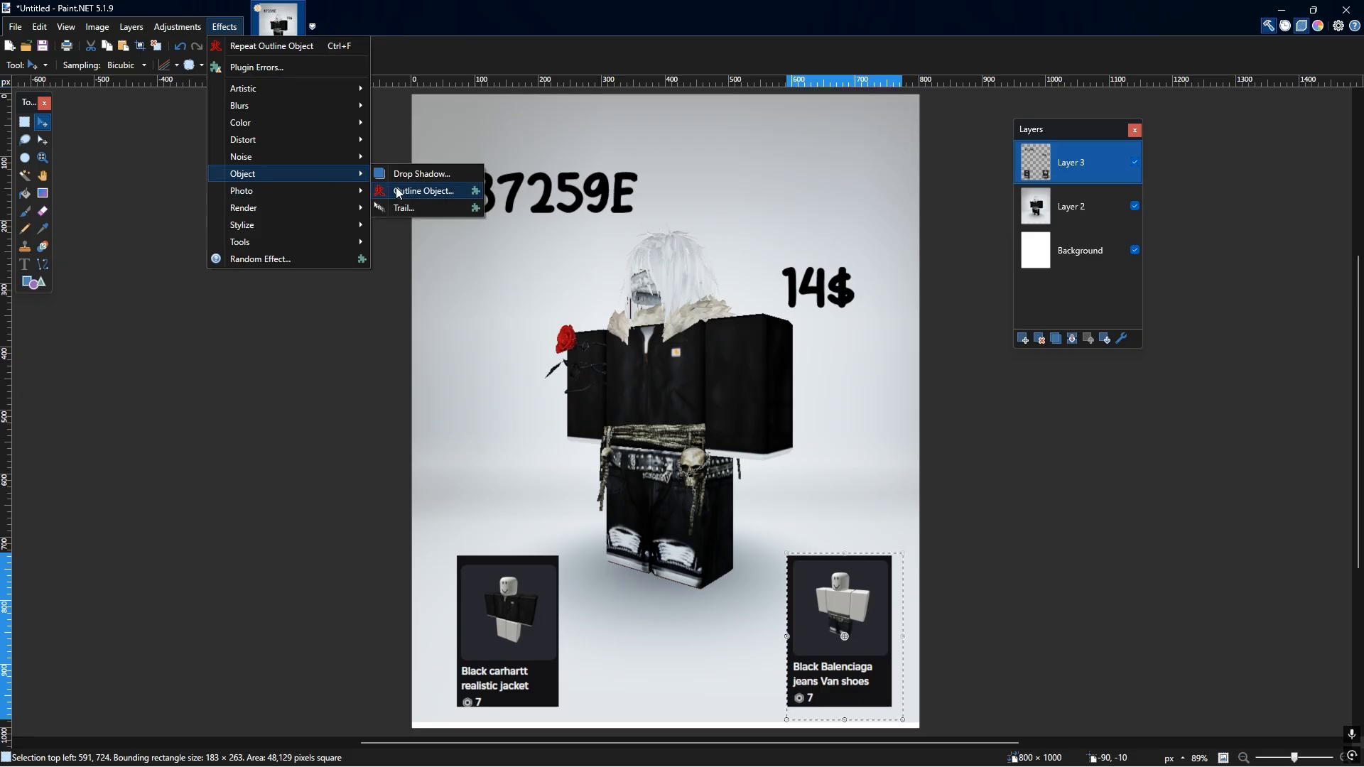
{"action": "mouse_move", "coordinate": [282, 162]}
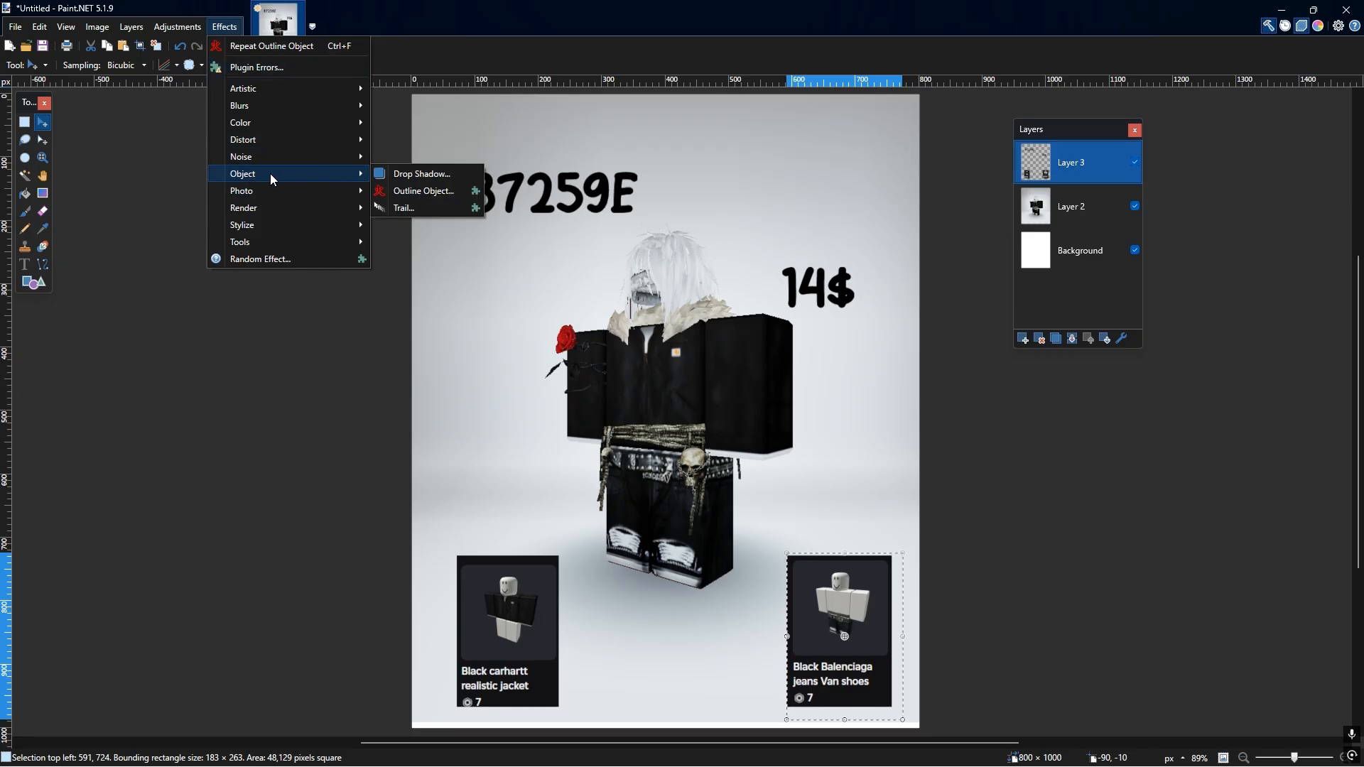
{"action": "left_click", "coordinate": [226, 26]}
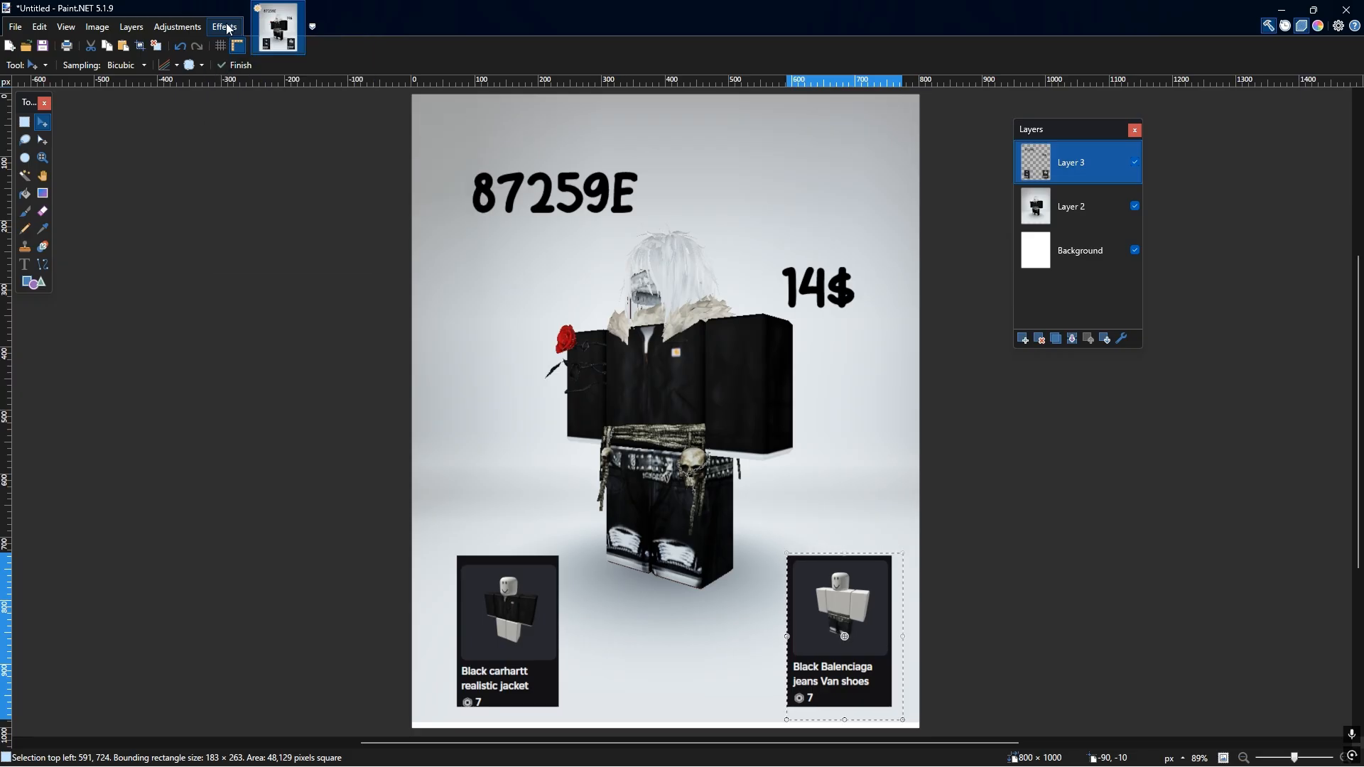
{"action": "left_click", "coordinate": [221, 25]}
{"action": "mouse_move", "coordinate": [269, 173]}
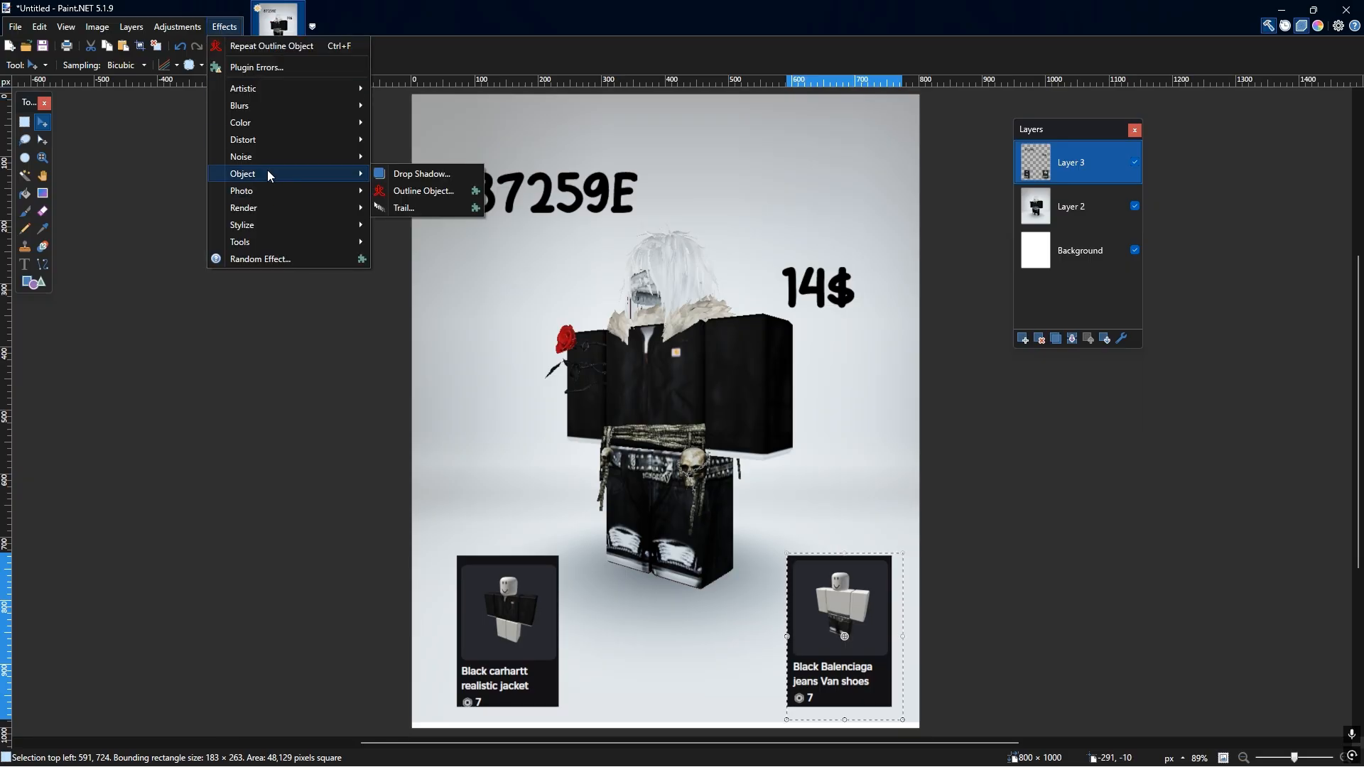
{"action": "left_click", "coordinate": [402, 192]}
{"action": "left_click_drag", "start_coordinate": [640, 219], "coordinate": [223, 206]}
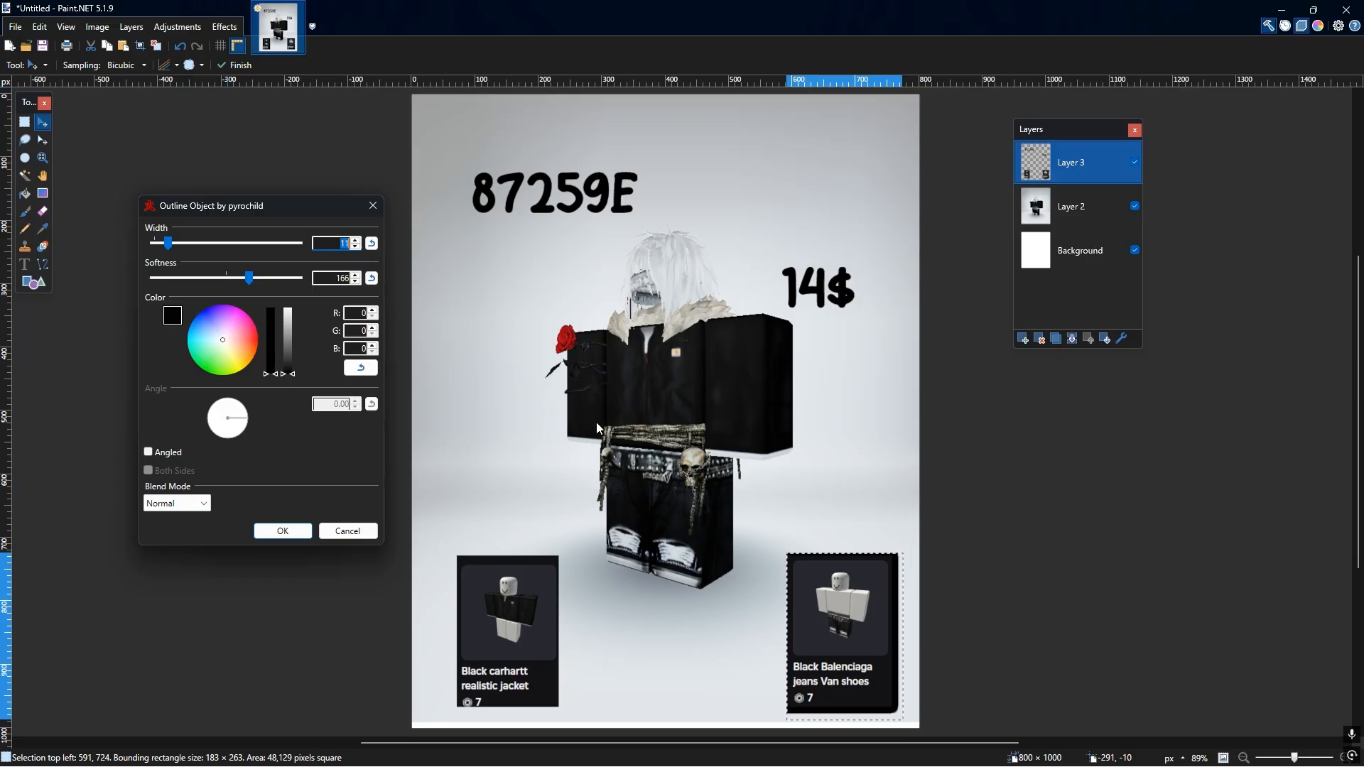
{"action": "left_click", "coordinate": [76, 95]}
{"action": "left_click", "coordinate": [371, 206]}
- Select practically the whole canvas on Layer 3 with Rectangle Select, about 800 × 997 px
{"action": "left_click", "coordinate": [36, 65]}
{"action": "left_click", "coordinate": [42, 82]}
{"action": "left_click", "coordinate": [410, 96]}
{"action": "left_click_drag", "start_coordinate": [410, 96], "coordinate": [927, 733]}
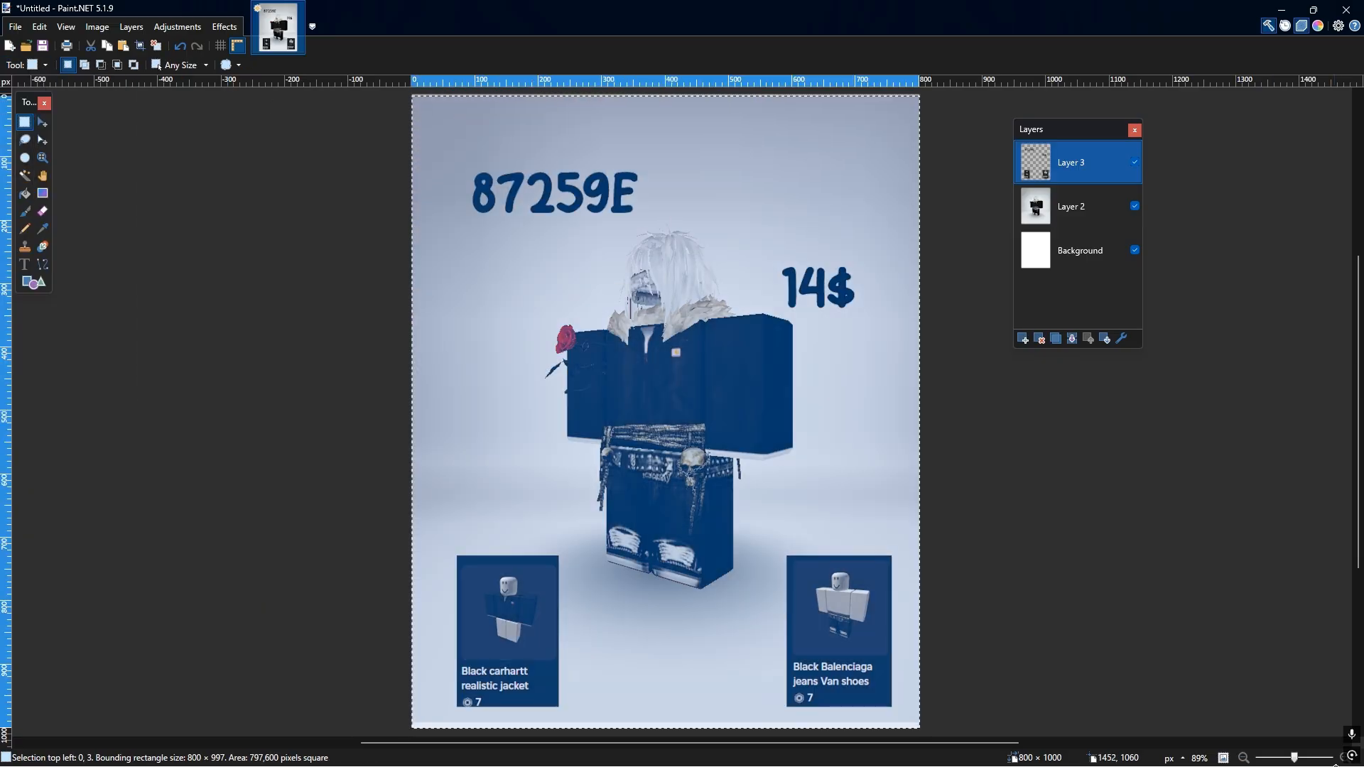
- Apply a white Outline Object effect (RGB 255, 255, 255) around the code, price text and clothing snips, and clear the selection
{"action": "left_click", "coordinate": [224, 26]}
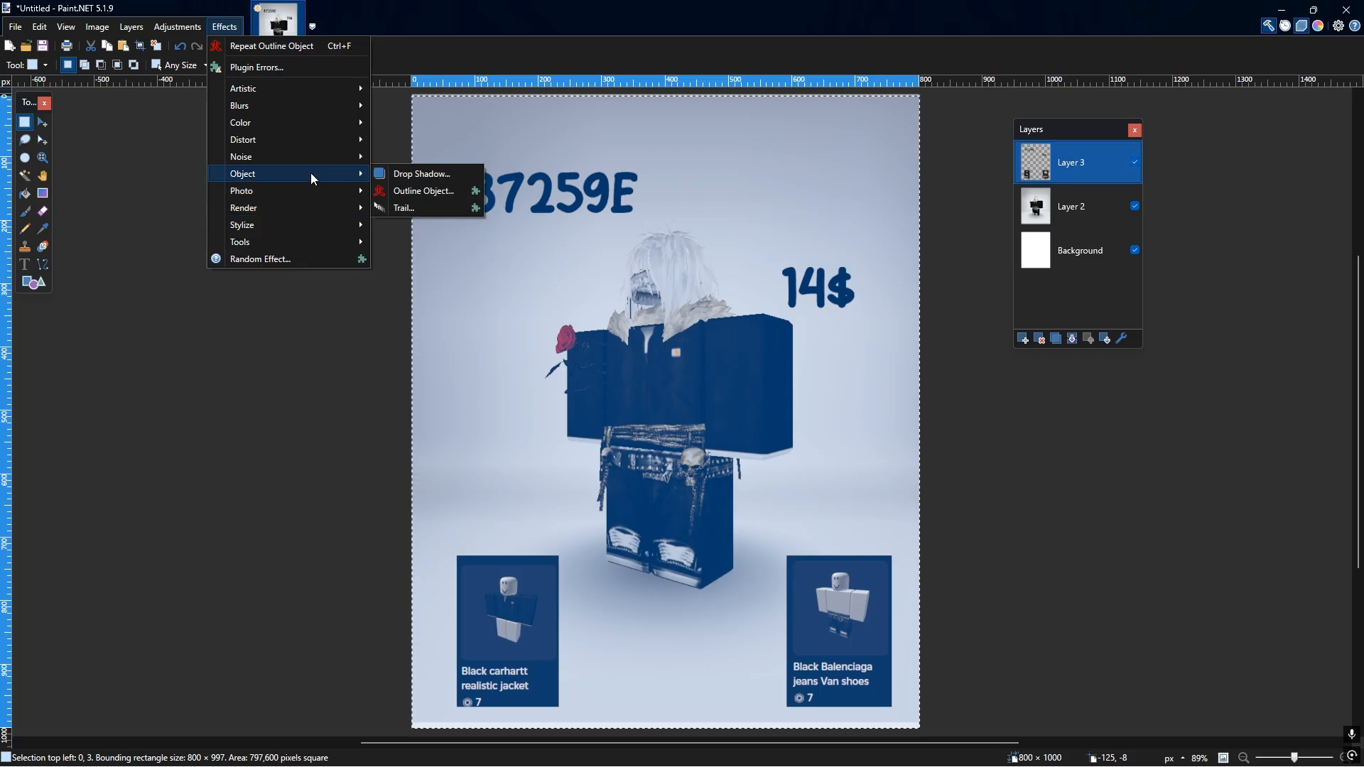
{"action": "left_click", "coordinate": [397, 202]}
{"action": "left_click_drag", "start_coordinate": [663, 220], "coordinate": [162, 196]}
{"action": "left_click_drag", "start_coordinate": [208, 355], "coordinate": [208, 293]}
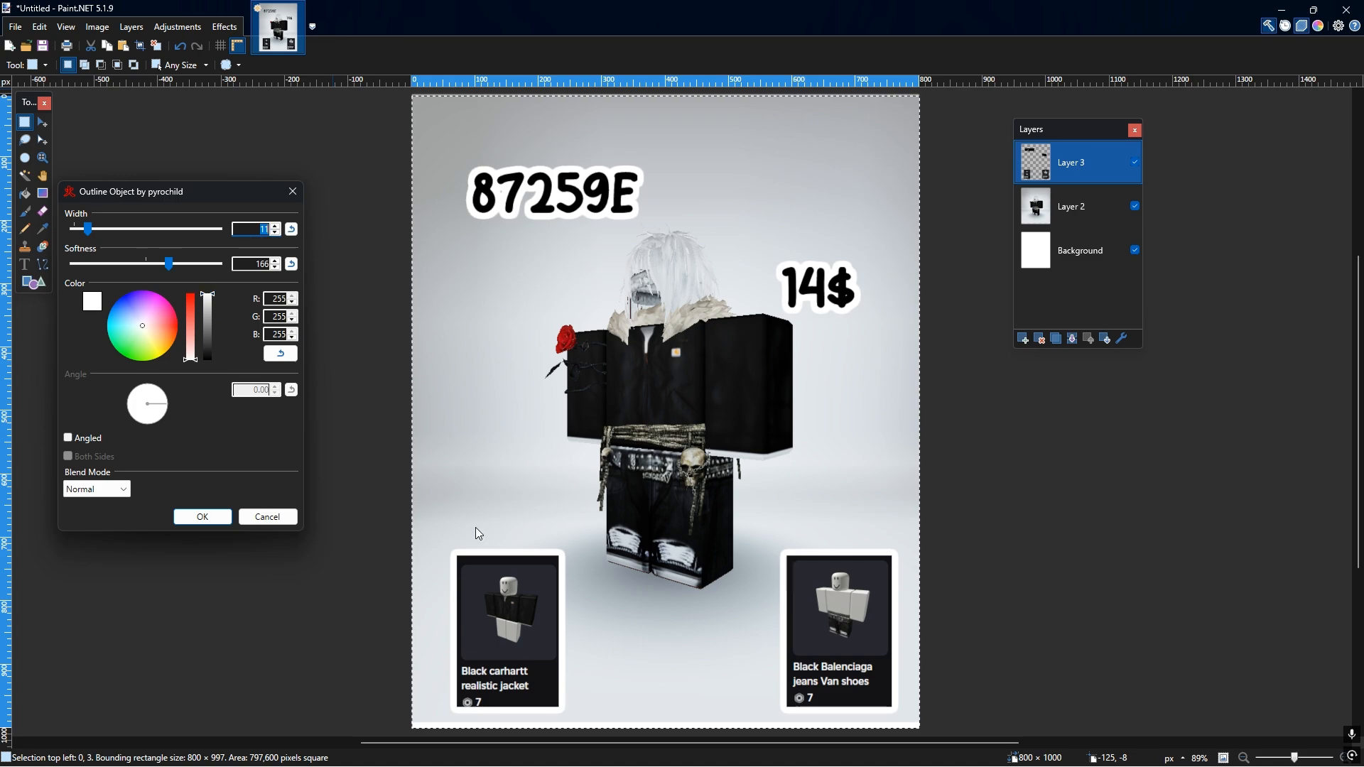
{"action": "left_click", "coordinate": [189, 294]}
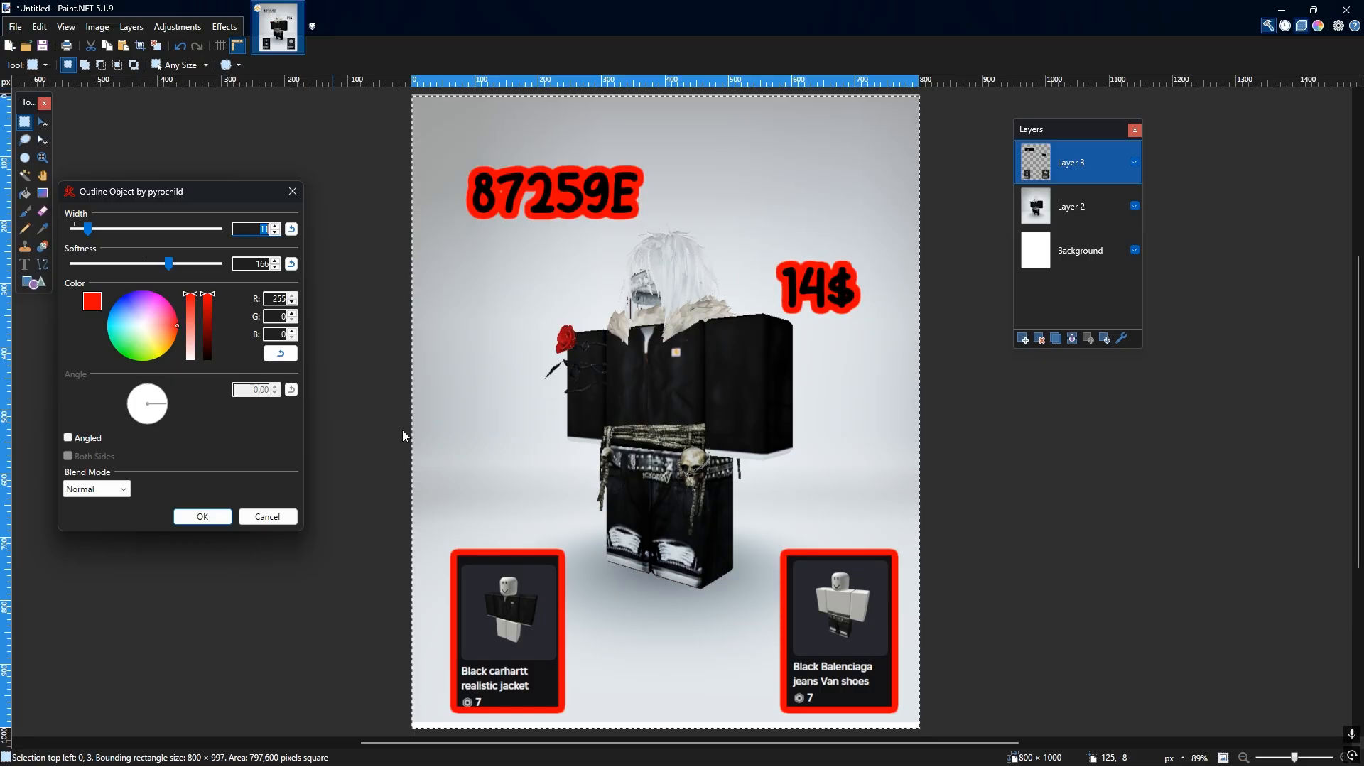
{"action": "left_click_drag", "start_coordinate": [164, 324], "coordinate": [189, 359]}
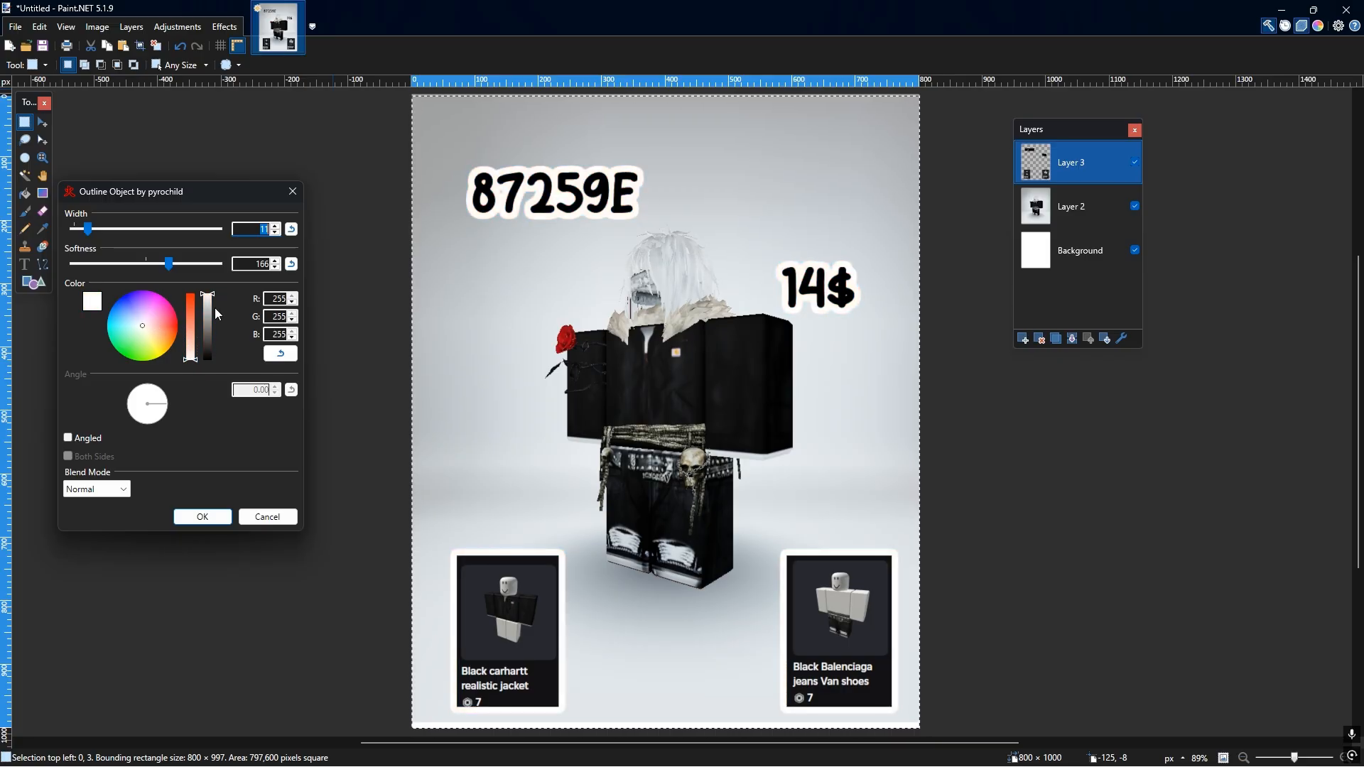
{"action": "left_click_drag", "start_coordinate": [115, 193], "coordinate": [126, 233]}
{"action": "left_click", "coordinate": [242, 515]}
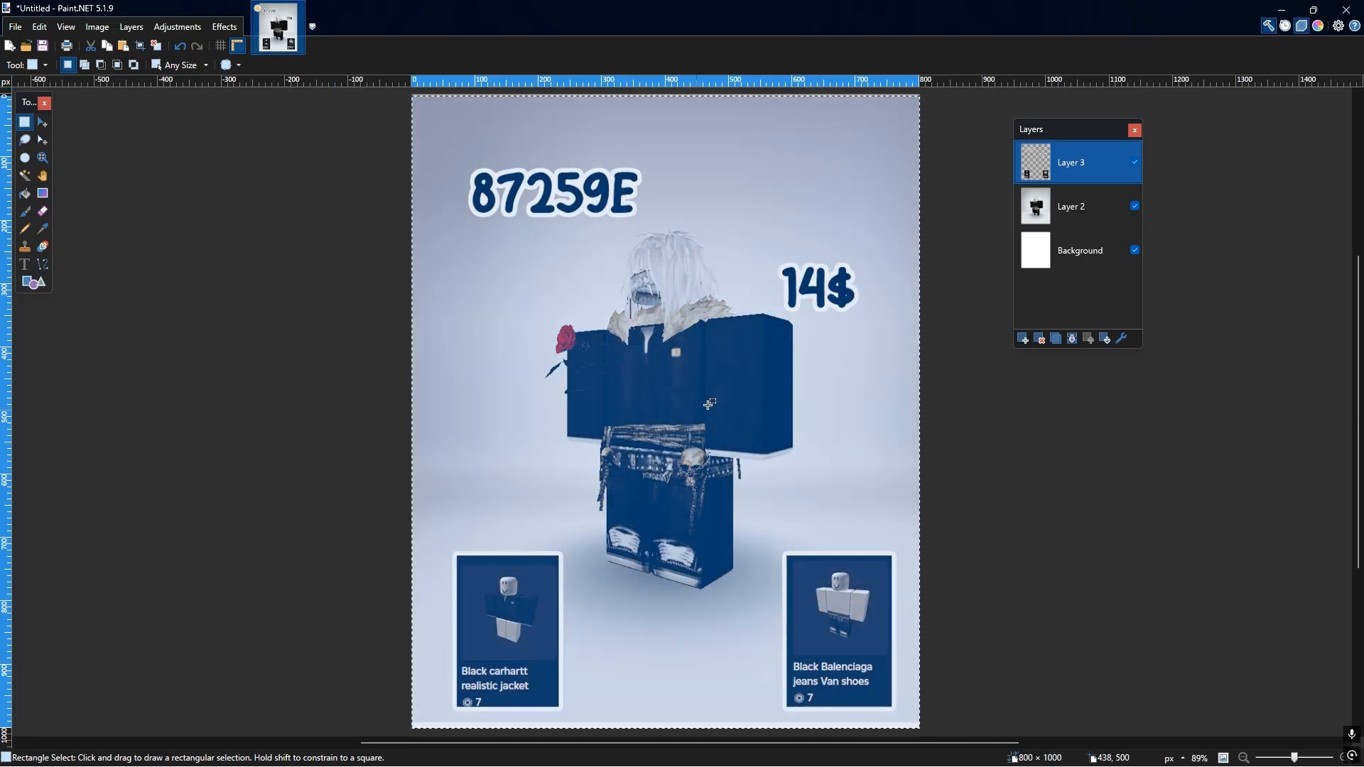
{"action": "left_click", "coordinate": [639, 406]}
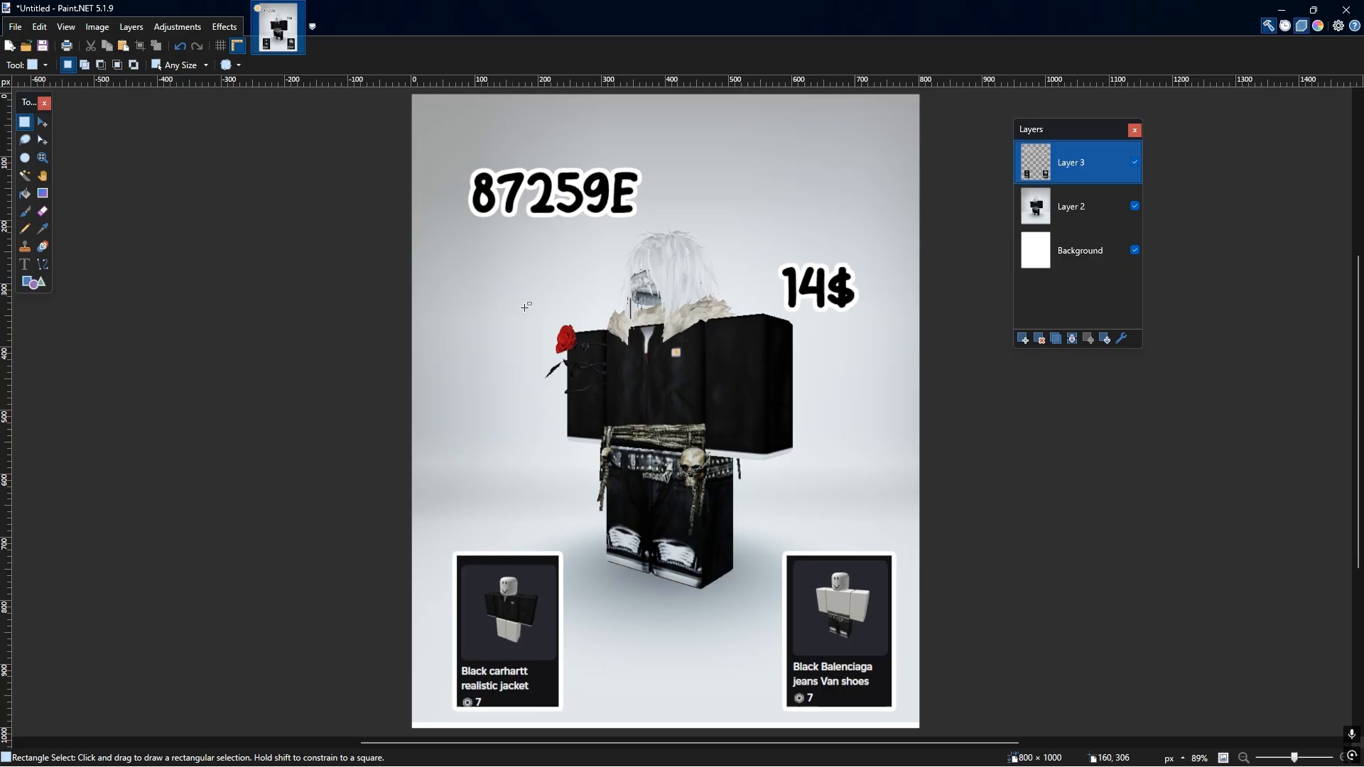
- Switch to Discord and examine the example clothing promotion posts in the Gorefell server's self-promo channel
{"action": "key", "text": "super"}
{"action": "left_click", "coordinate": [794, 749]}
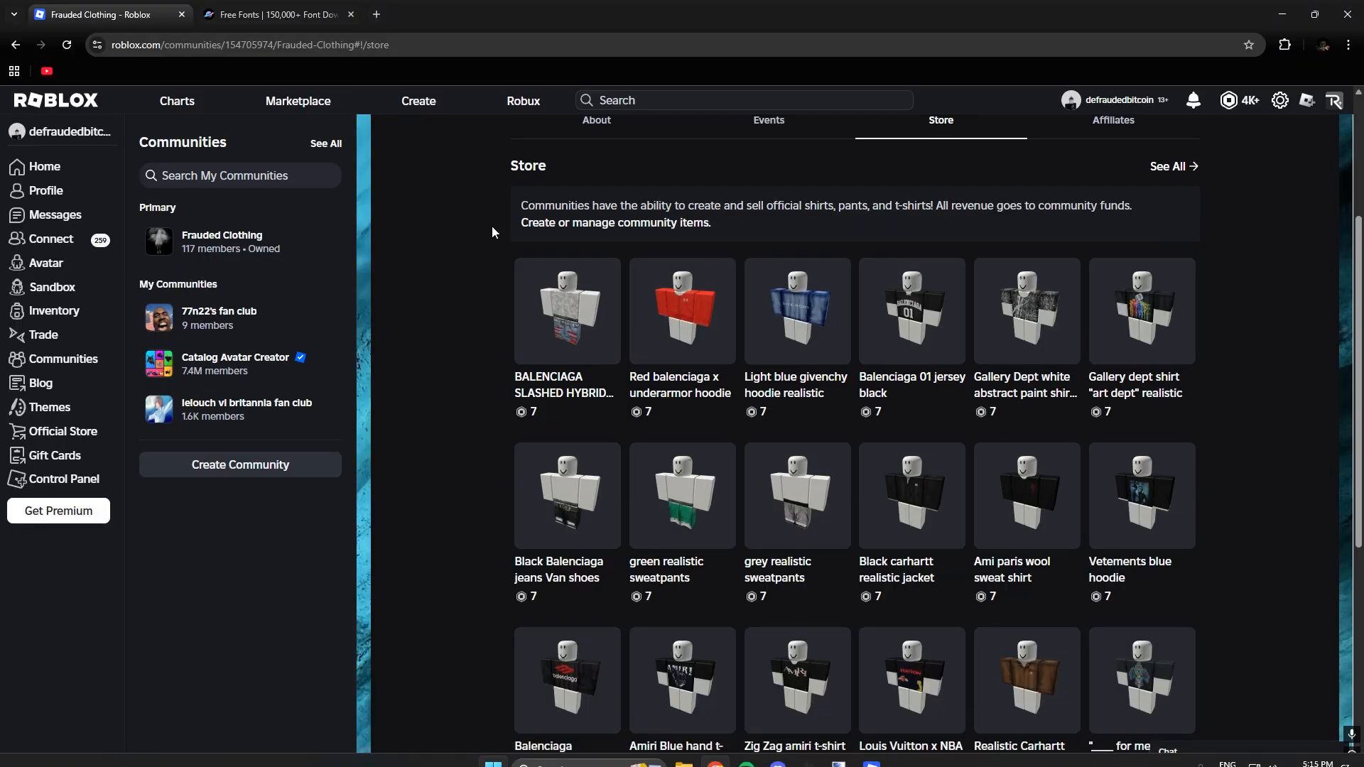
{"action": "left_click", "coordinate": [302, 10]}
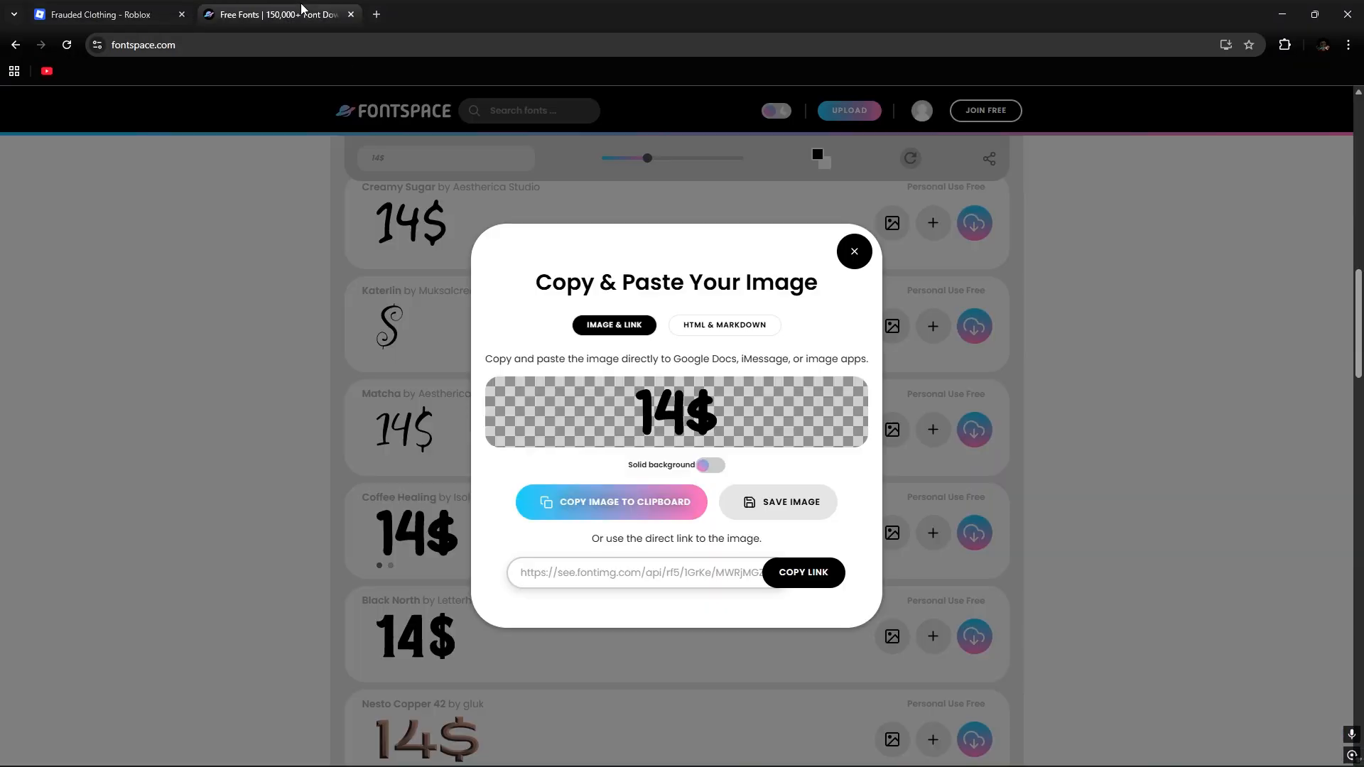
{"action": "key", "text": "super"}
{"action": "left_click", "coordinate": [773, 751]}
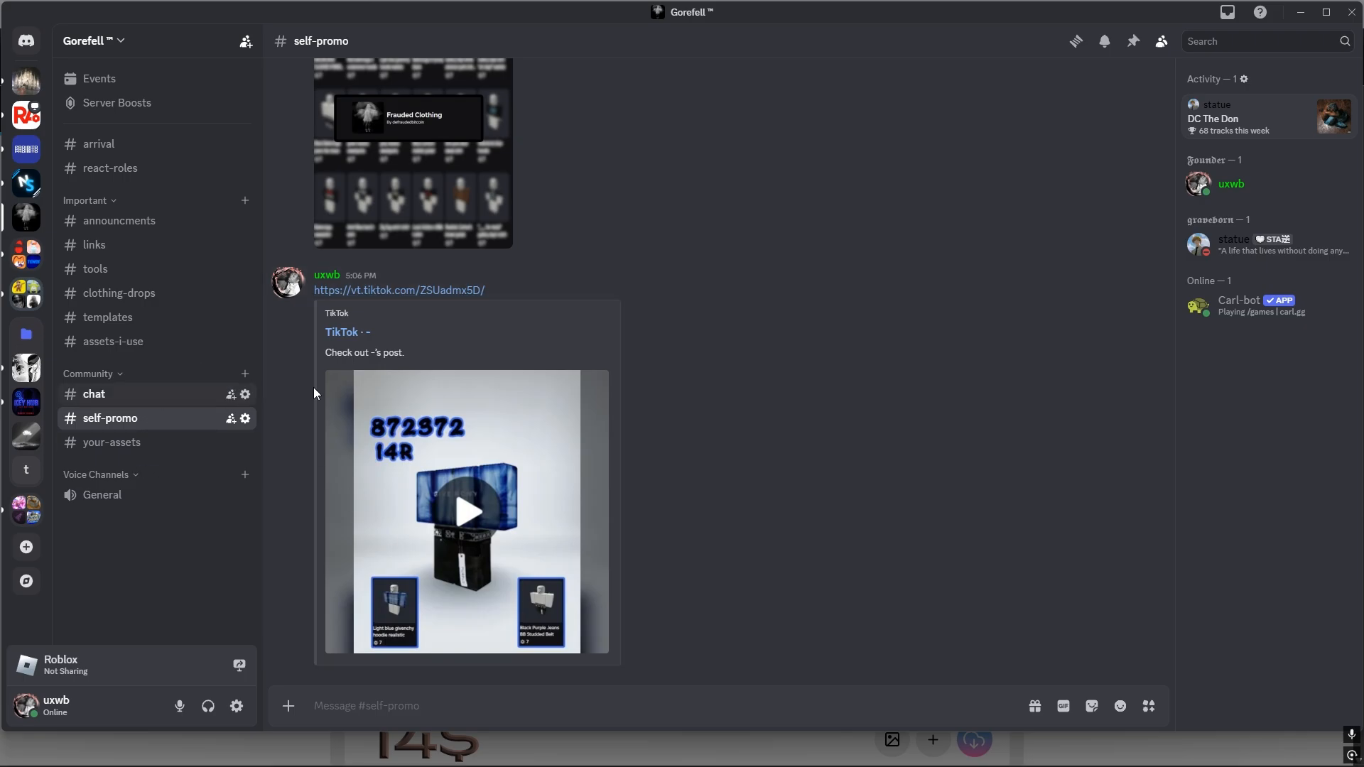
{"action": "scroll", "coordinate": [438, 353], "scroll_direction": "up", "scroll_amount": 4}
{"action": "left_click", "coordinate": [442, 351]}
{"action": "left_click", "coordinate": [851, 315]}
{"action": "left_click", "coordinate": [797, 455]}
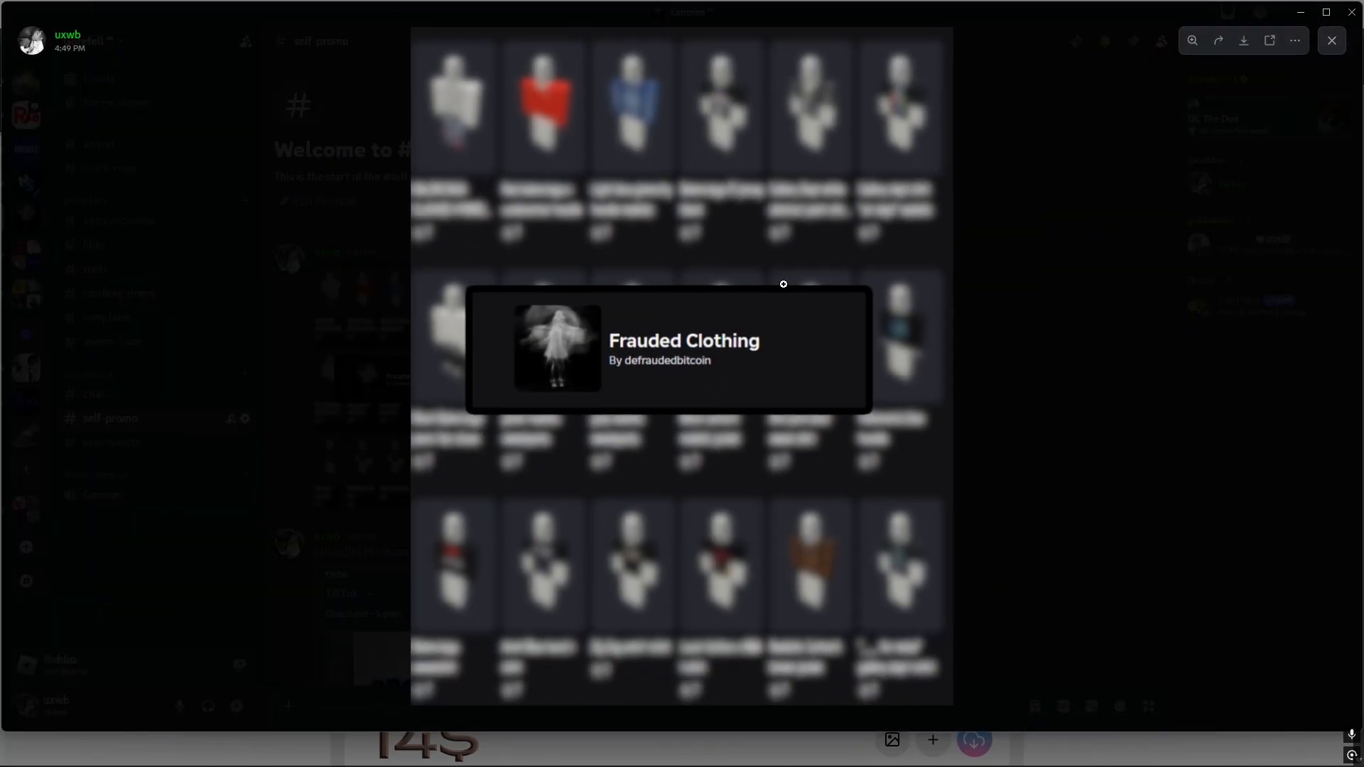
{"action": "left_click", "coordinate": [1027, 333]}
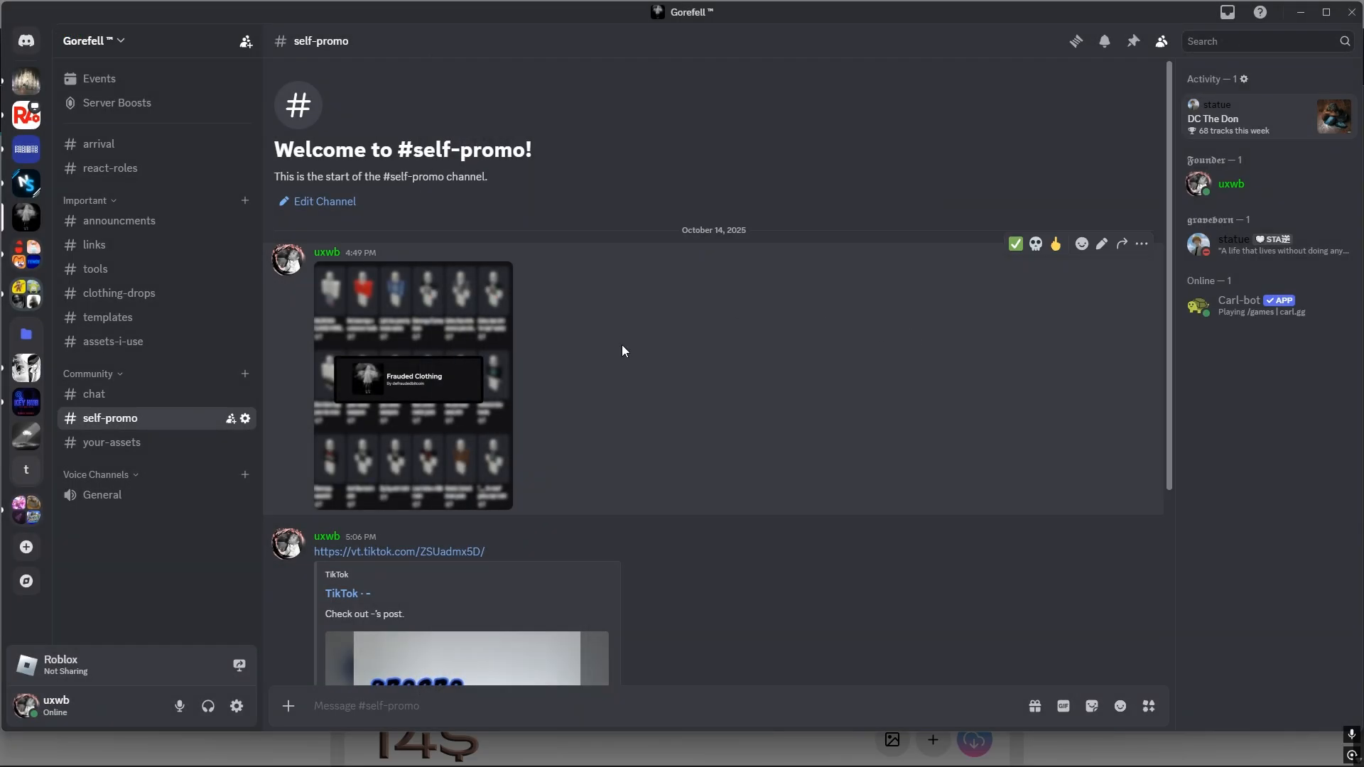
{"action": "left_click", "coordinate": [578, 321]}
{"action": "left_click", "coordinate": [697, 256]}
{"action": "left_click", "coordinate": [998, 330]}
{"action": "left_click", "coordinate": [997, 330]}
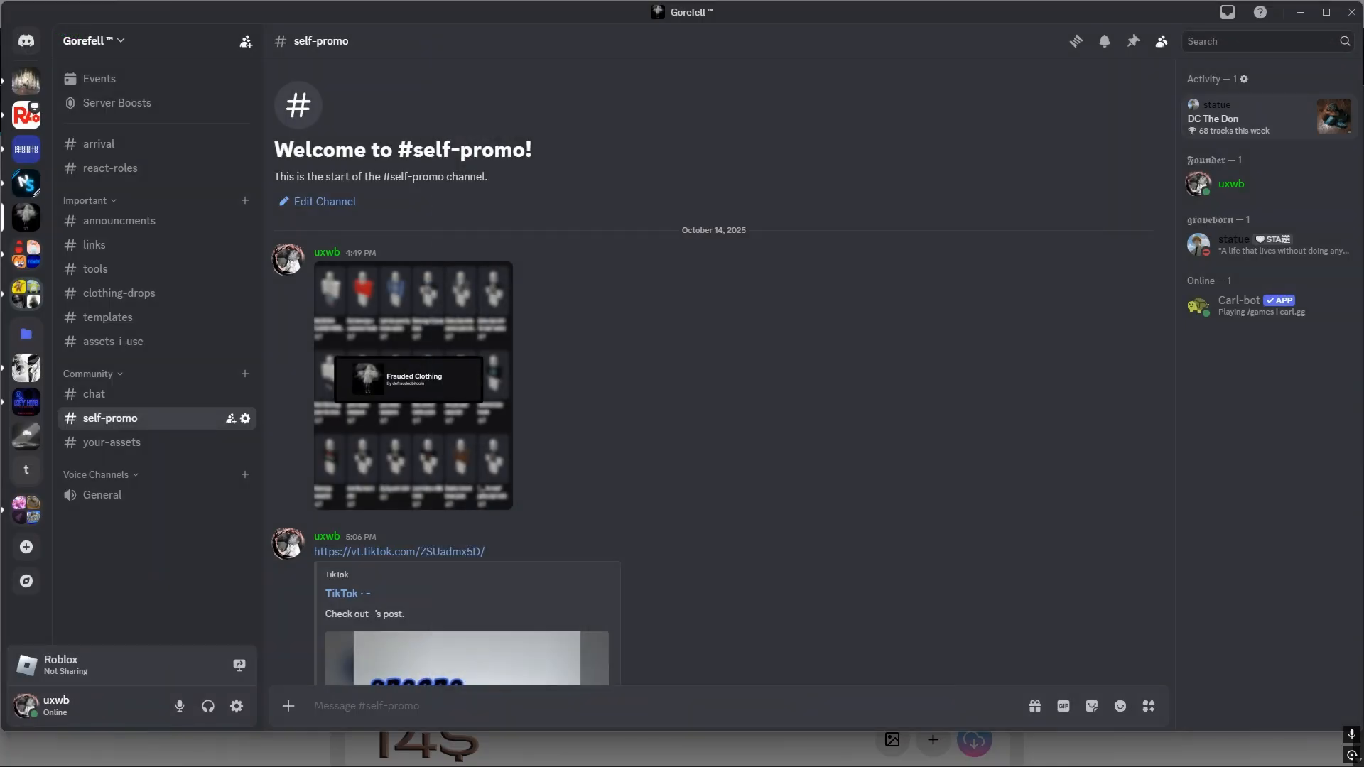
- Switch to Paint.NET and save the image as a PNG named ads in the Downloads folder, flattening the layers
{"action": "key", "text": "super"}
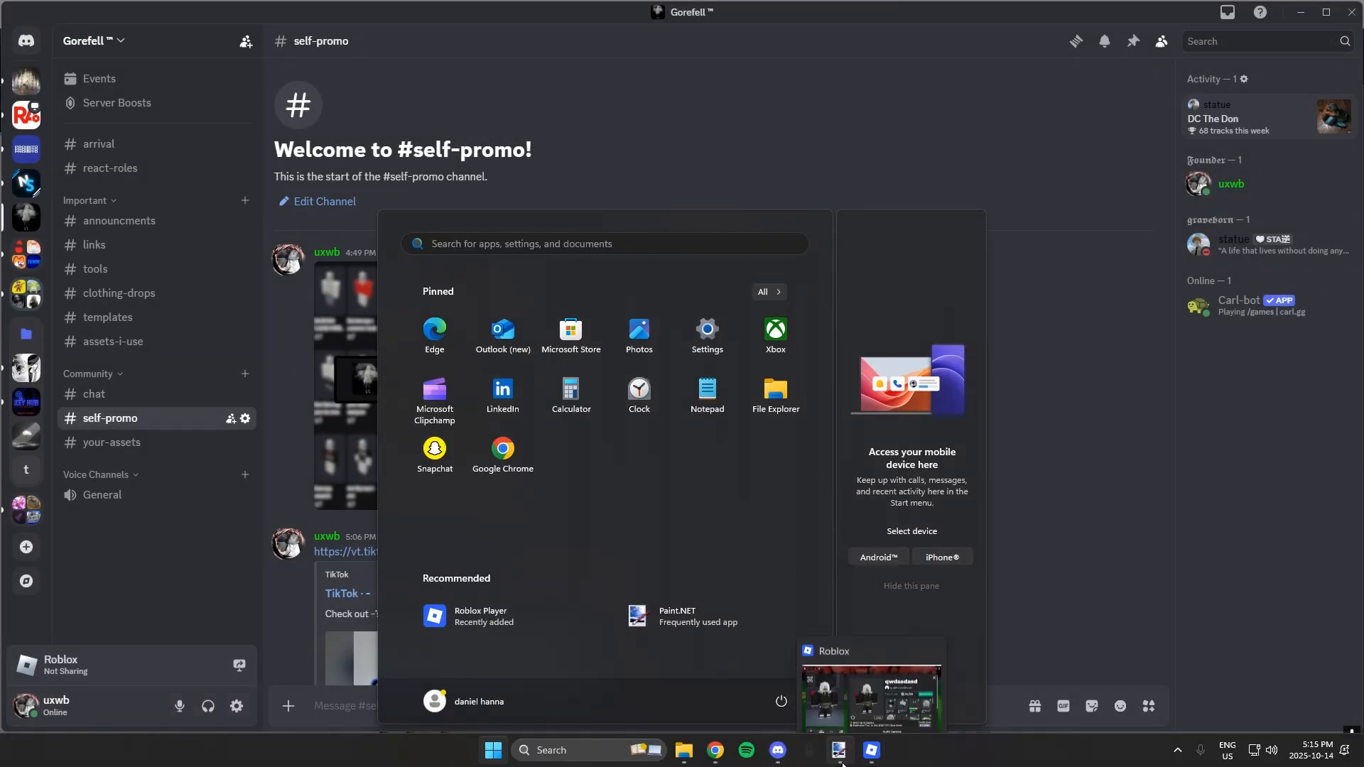
{"action": "left_click", "coordinate": [866, 750]}
{"action": "left_click", "coordinate": [15, 27]}
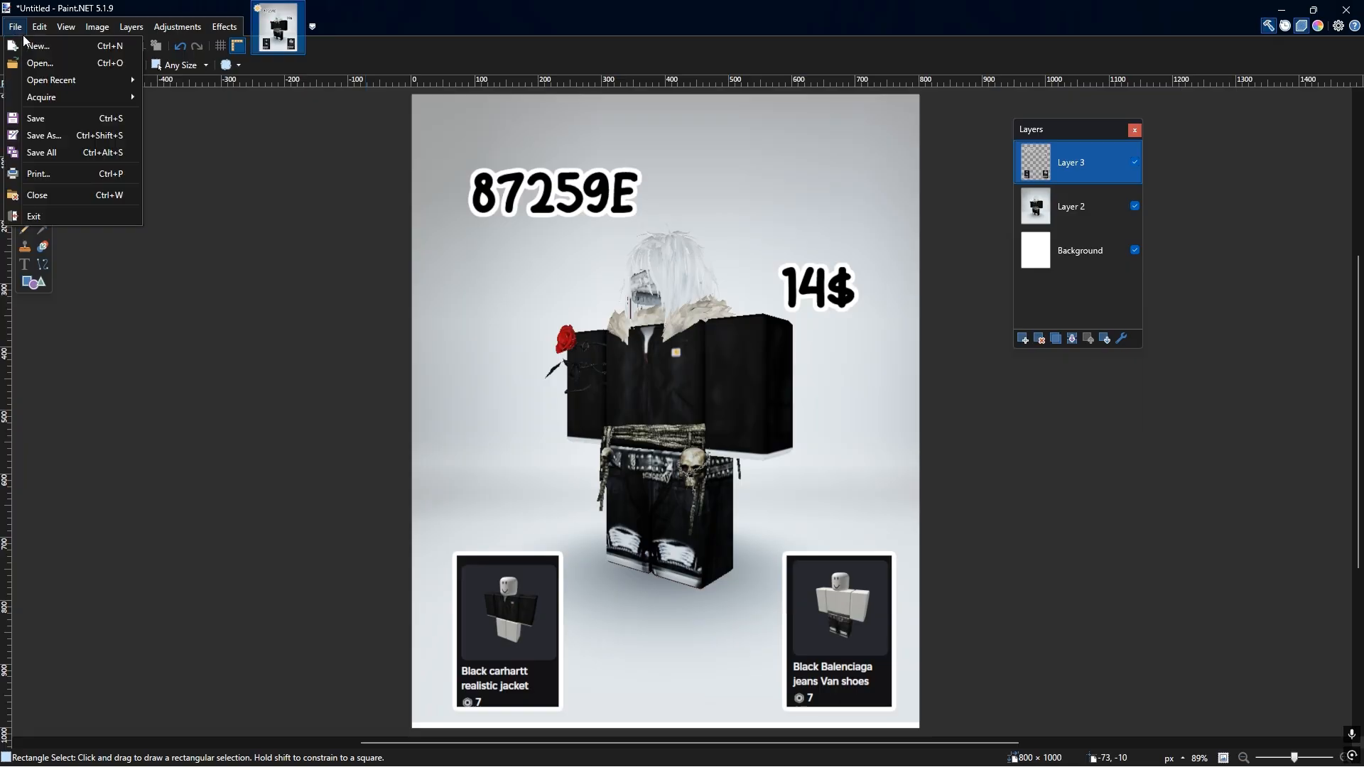
{"action": "left_click", "coordinate": [15, 27]}
{"action": "left_click", "coordinate": [15, 27]}
{"action": "left_click", "coordinate": [43, 135]}
{"action": "left_click", "coordinate": [160, 312]}
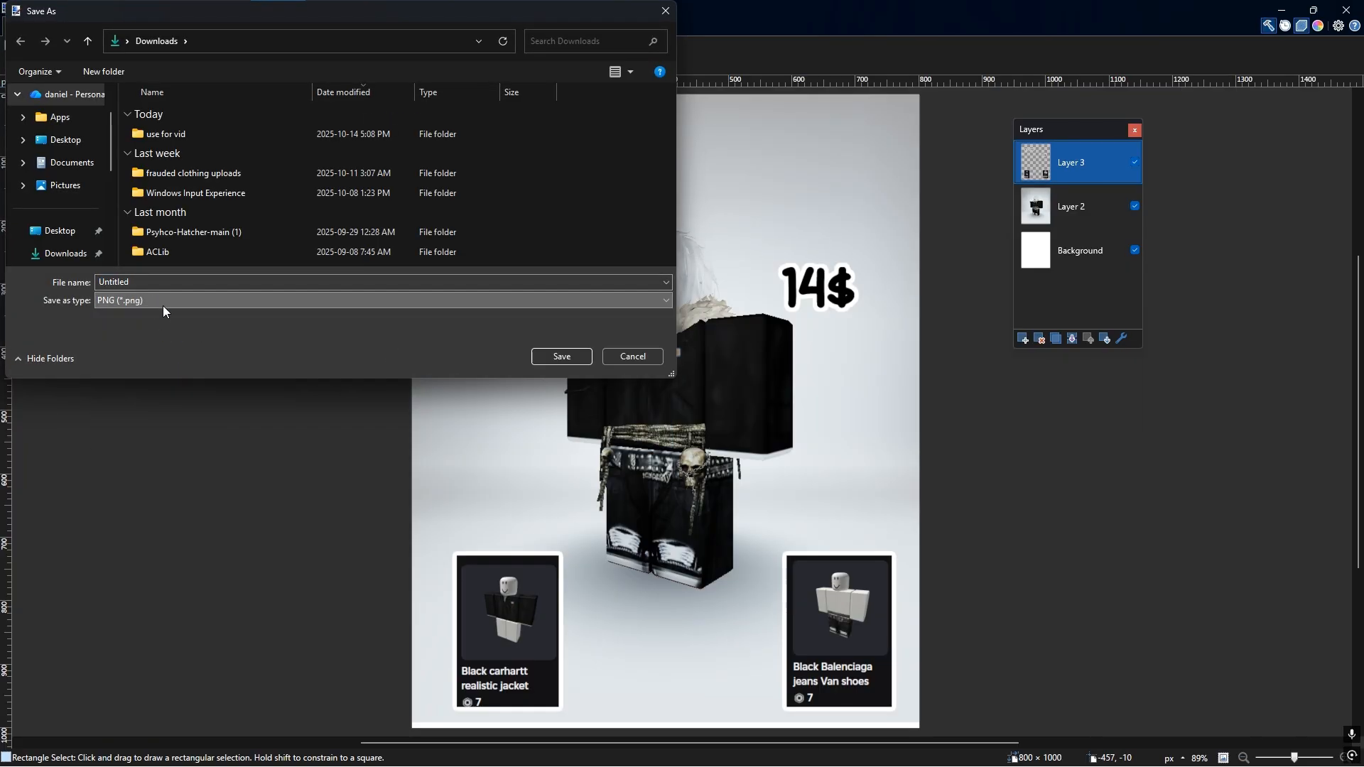
{"action": "double_click", "coordinate": [193, 281]}
{"action": "type", "text": "ads"}
{"action": "left_click", "coordinate": [537, 355]}
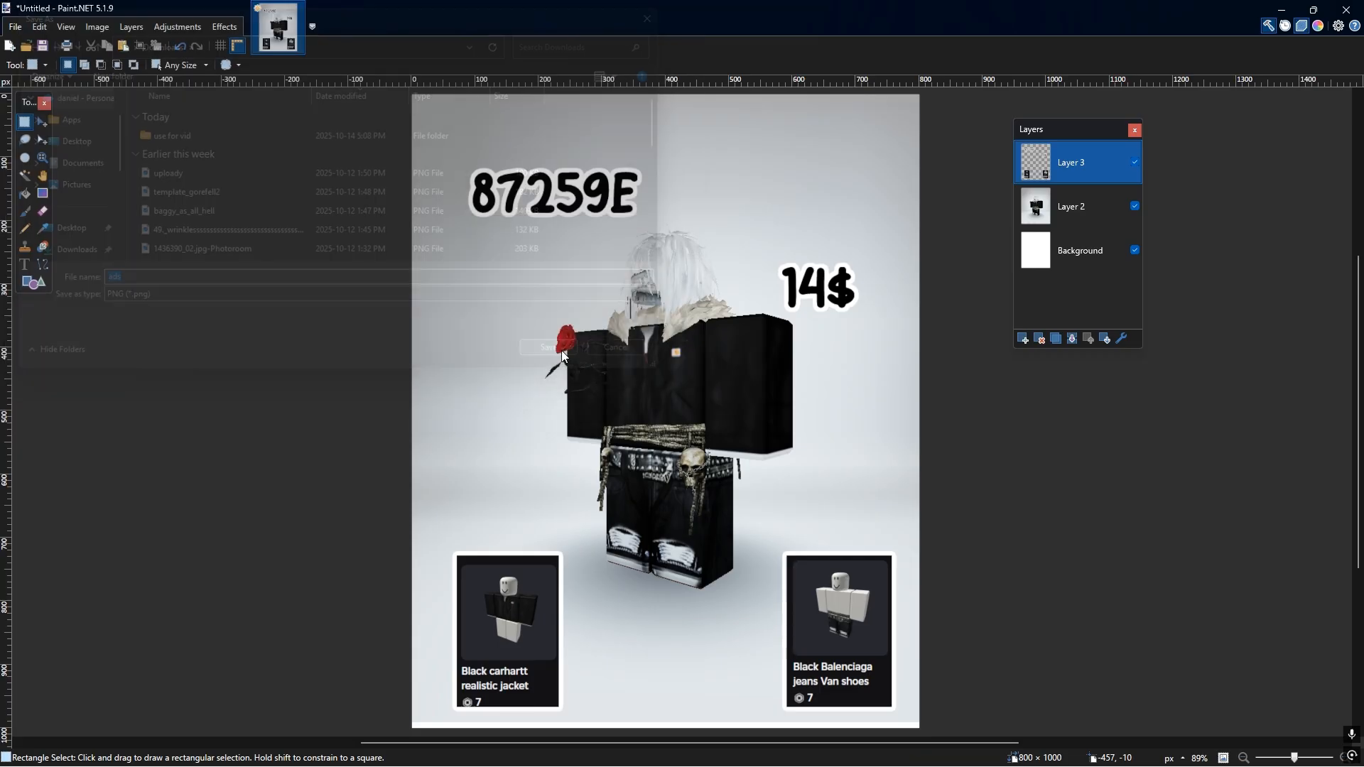
{"action": "left_click", "coordinate": [781, 486]}
{"action": "left_click", "coordinate": [703, 418]}
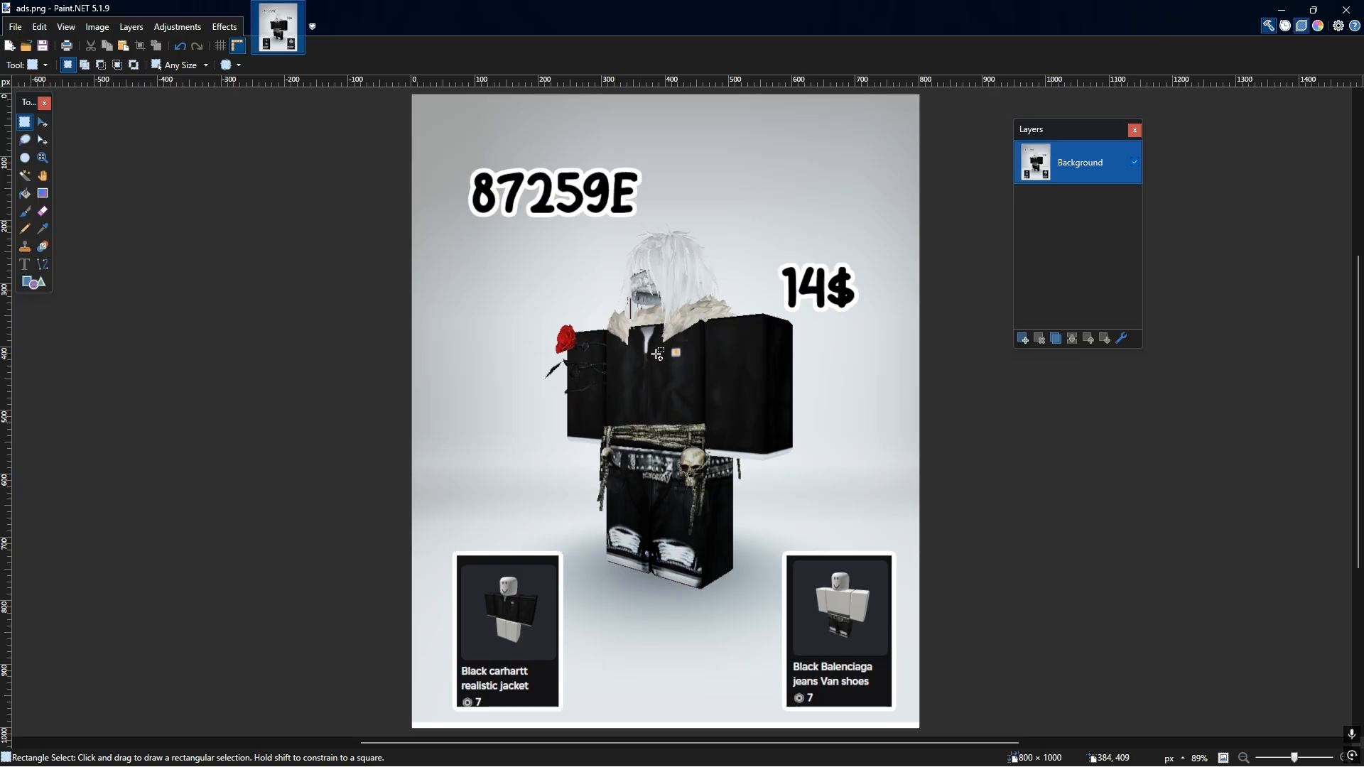
- Undo the flattening and close the ads.png image without saving the change
{"action": "key", "text": "ctrl+z"}
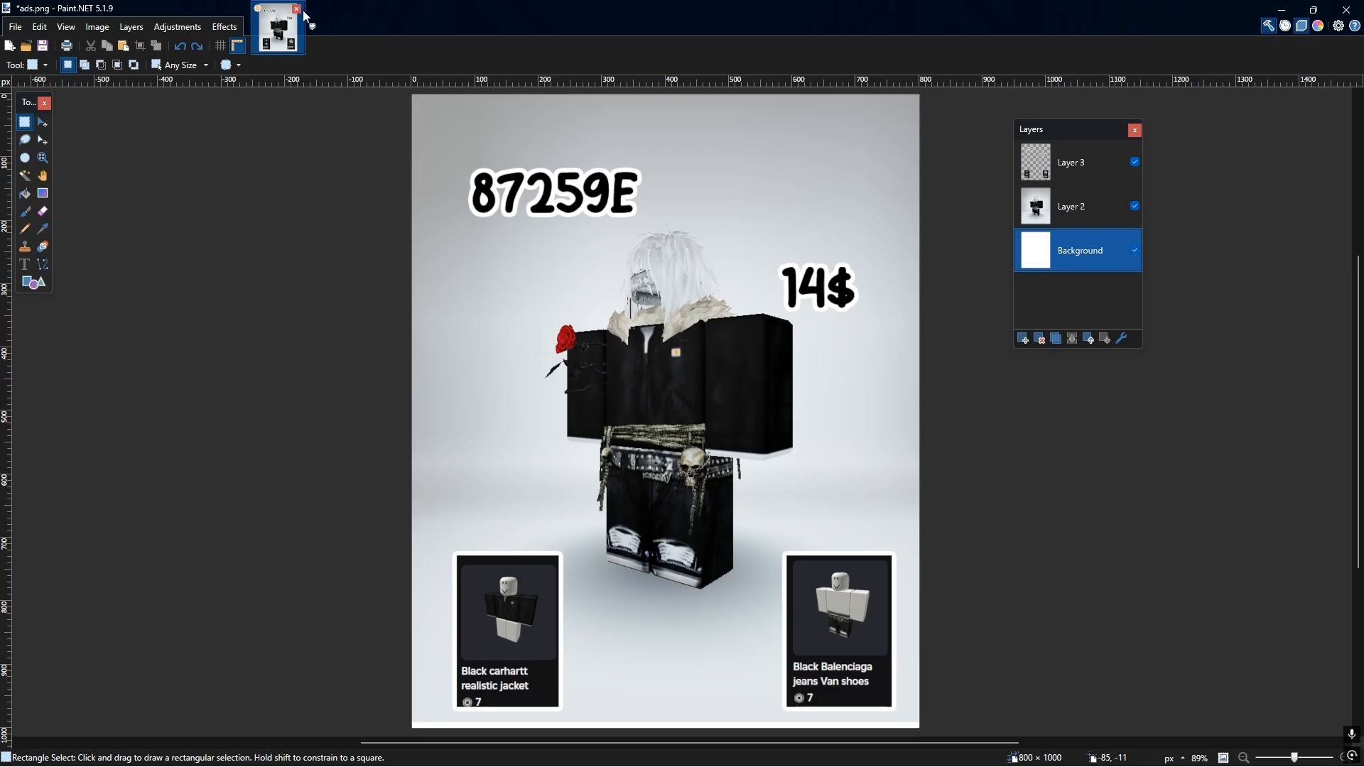
{"action": "left_click", "coordinate": [297, 10]}
{"action": "left_click", "coordinate": [628, 485]}
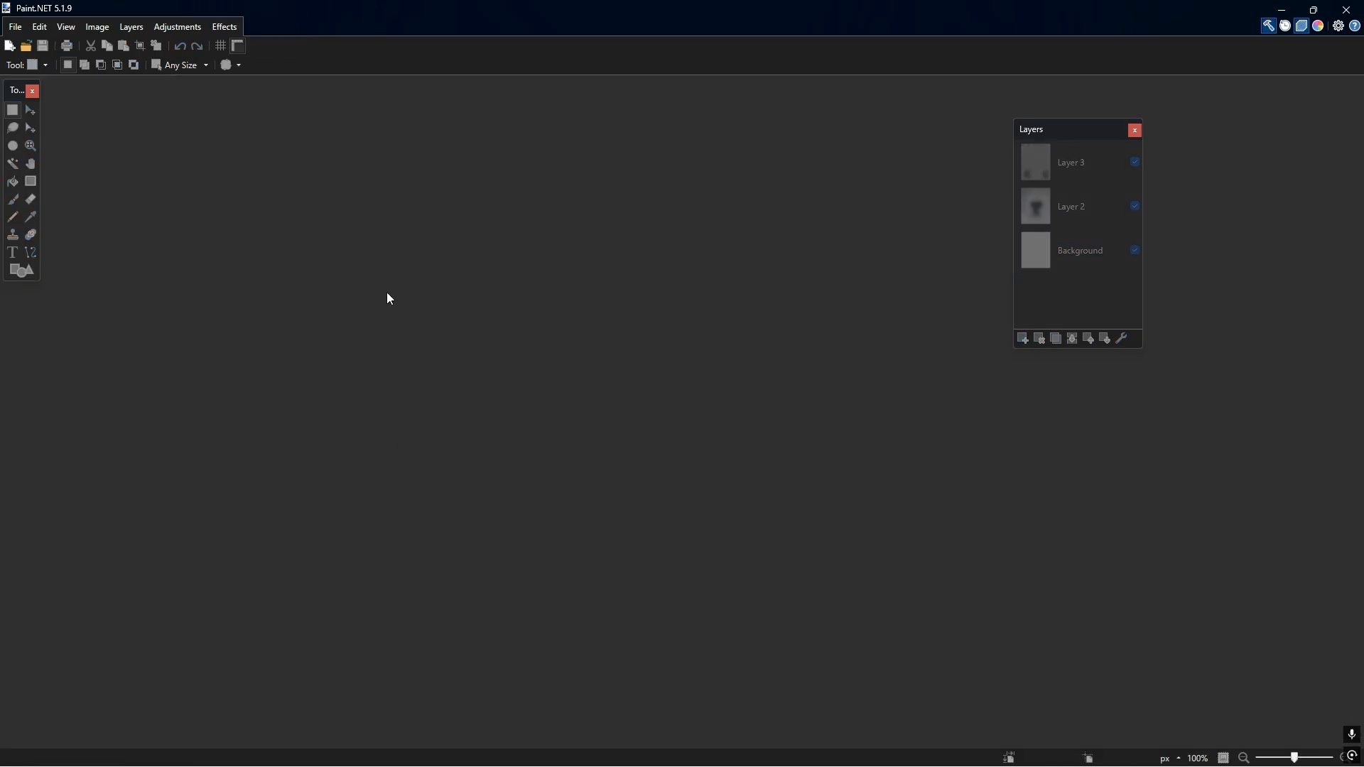
- Create a new blank image 800 pixels wide and 1000 pixels high
{"action": "left_click", "coordinate": [15, 28]}
{"action": "left_click", "coordinate": [35, 46]}
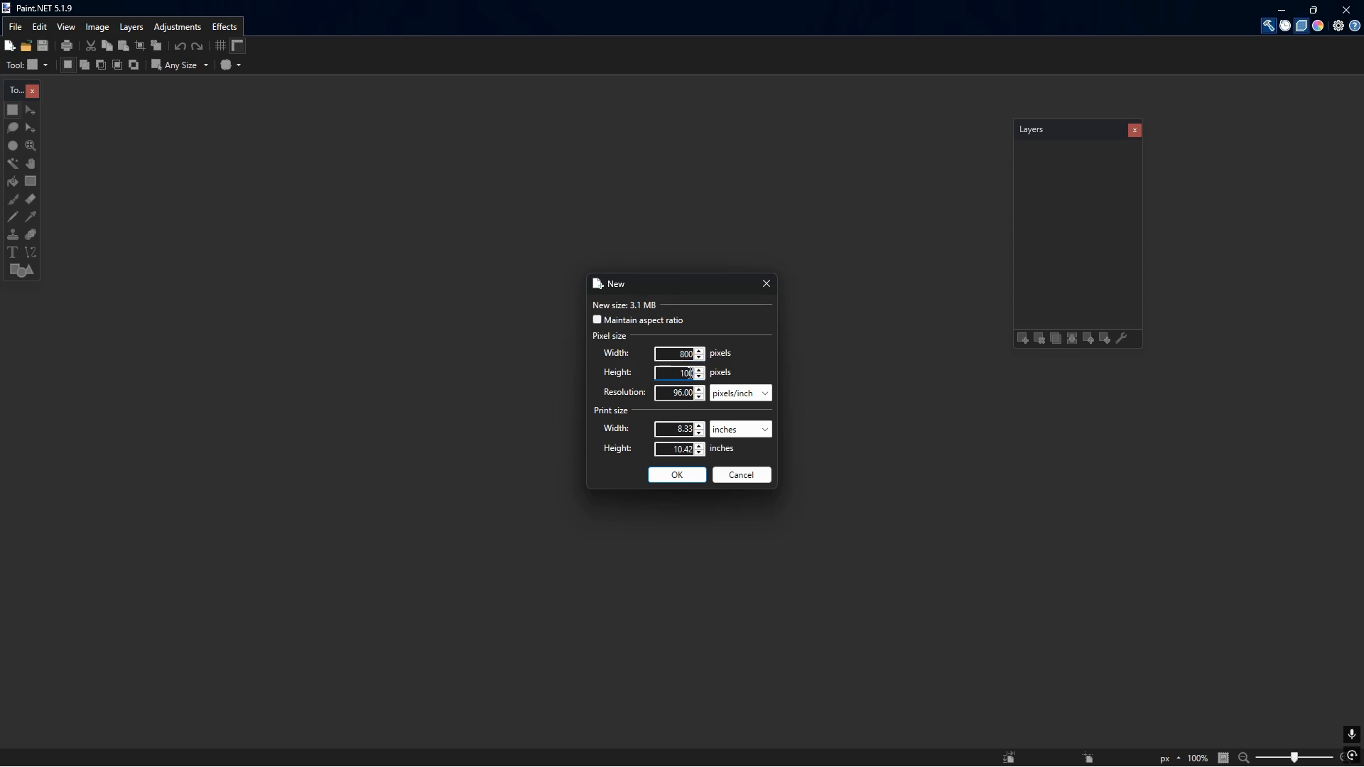
{"action": "left_click", "coordinate": [698, 480]}
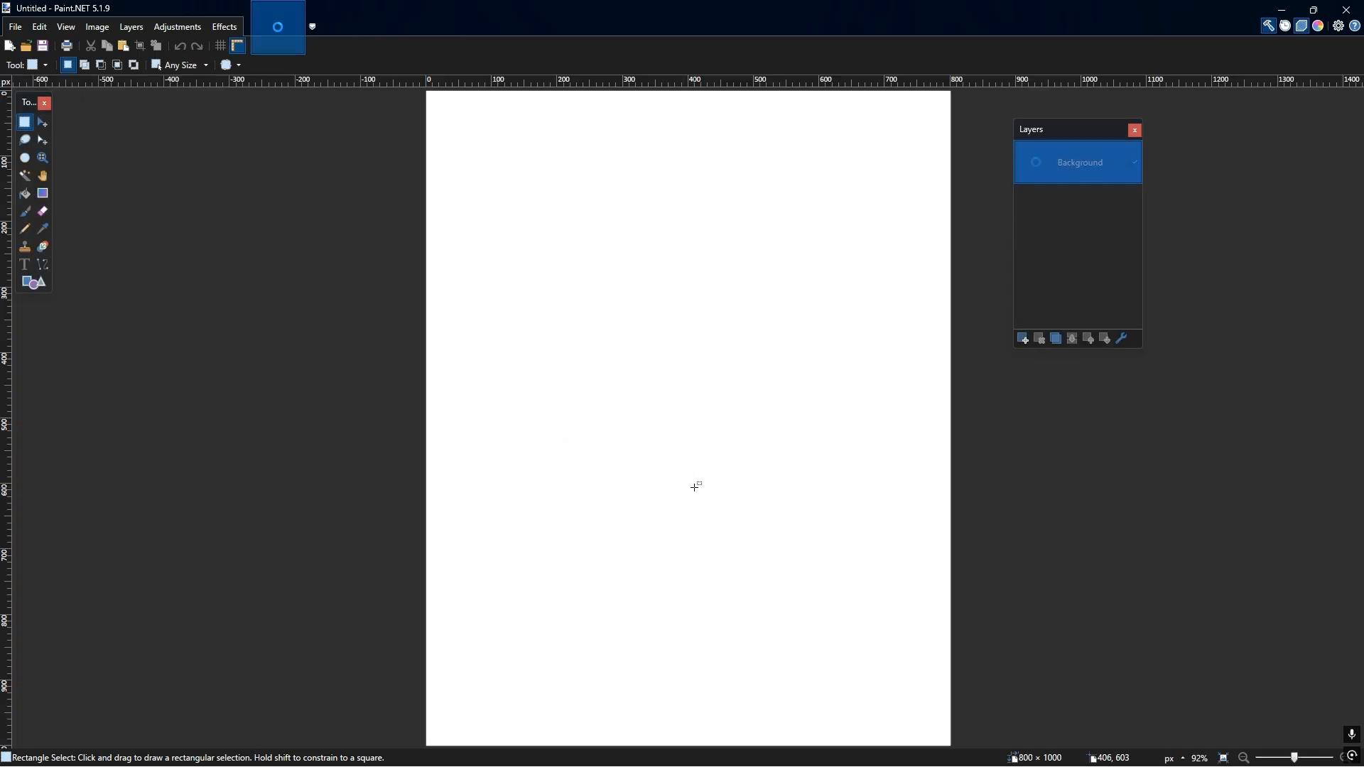
- Switch to the browser and snip the first three rows of items in the Frauded Clothing store
{"action": "key", "text": "super"}
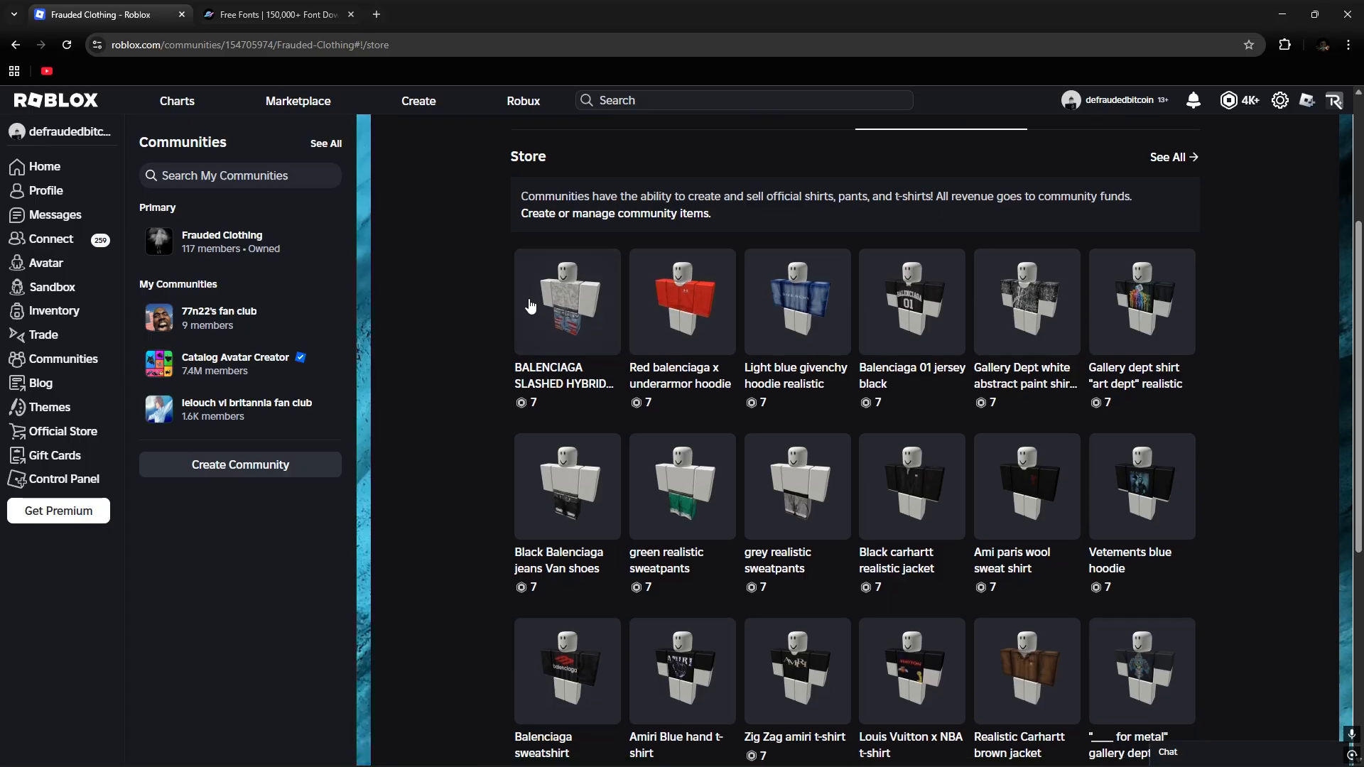
{"action": "scroll", "coordinate": [662, 252], "scroll_direction": "down", "scroll_amount": 1}
{"action": "scroll", "coordinate": [913, 604], "scroll_direction": "down", "scroll_amount": 2}
{"action": "scroll", "coordinate": [930, 554], "scroll_direction": "up", "scroll_amount": 2}
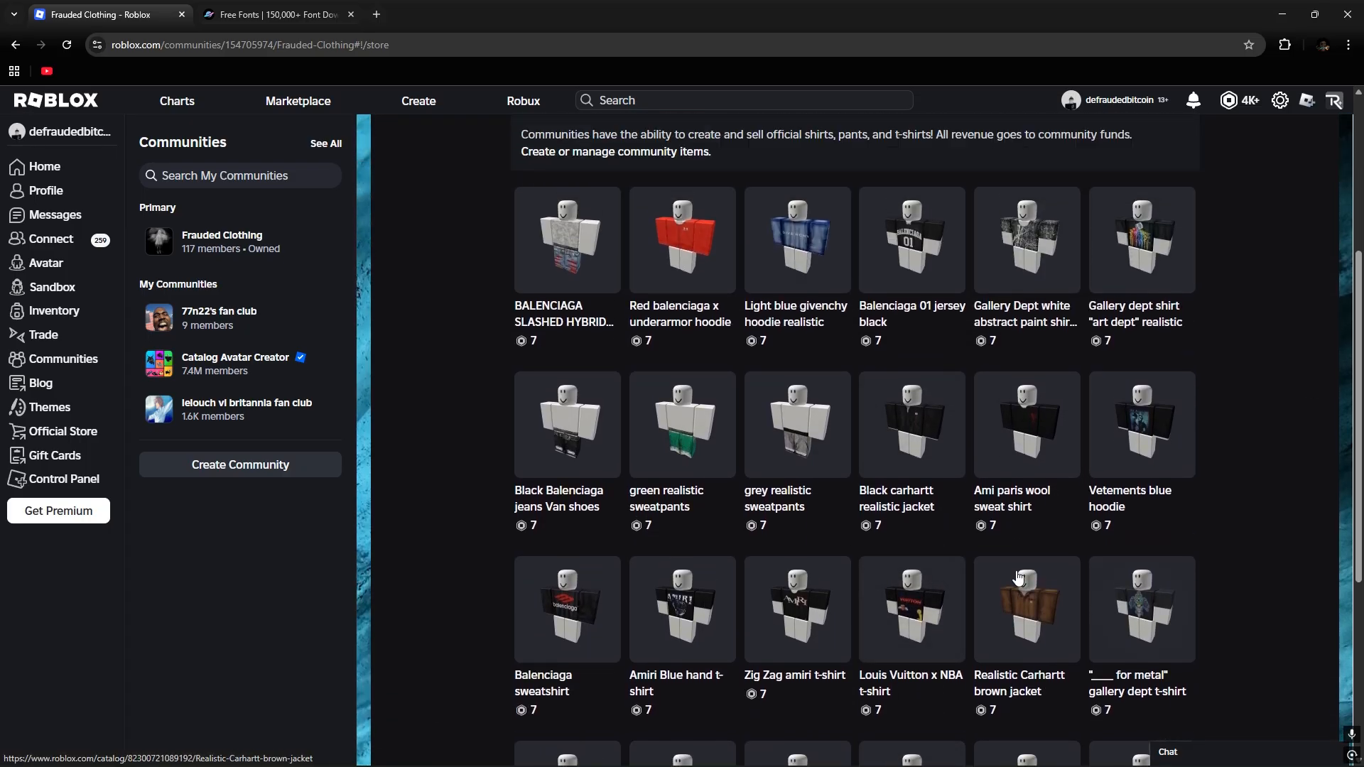
{"action": "scroll", "coordinate": [968, 435], "scroll_direction": "down", "scroll_amount": 1}
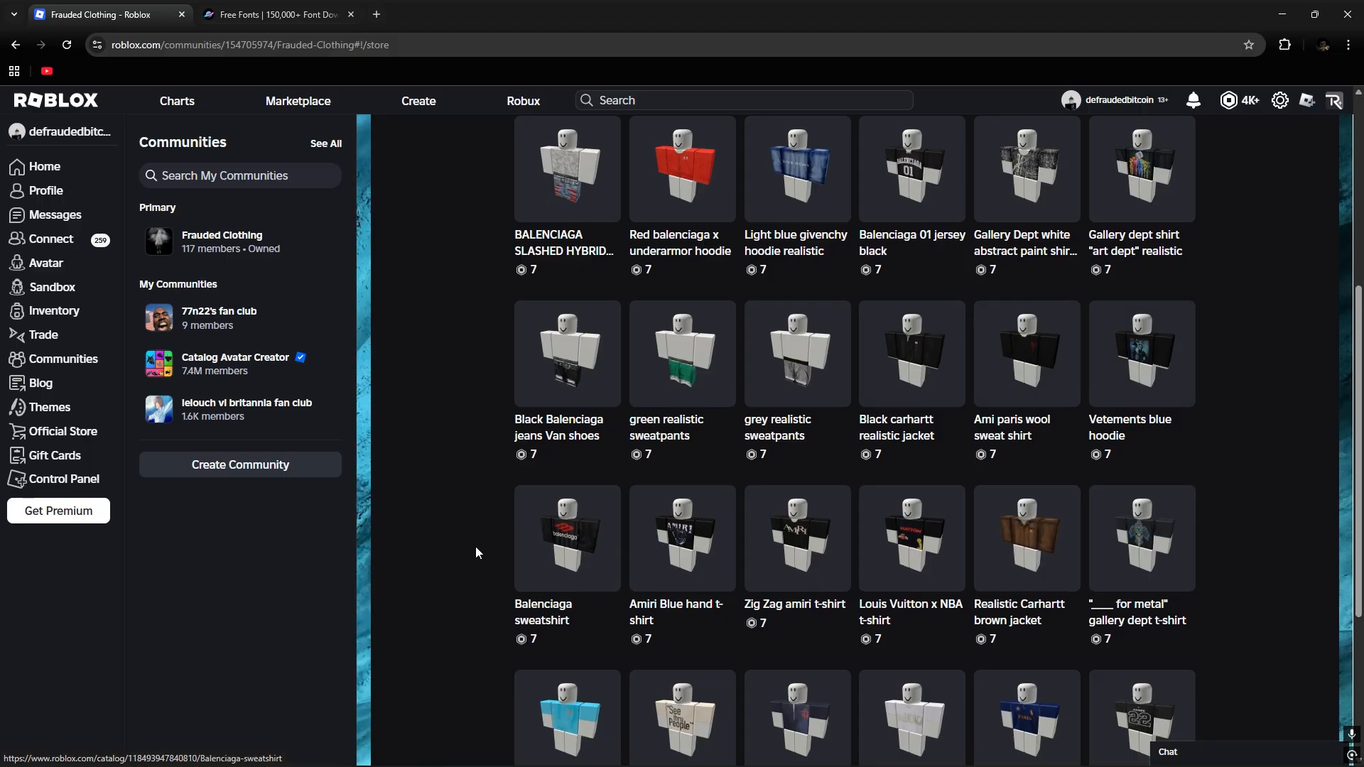
{"action": "scroll", "coordinate": [550, 497], "scroll_direction": "up", "scroll_amount": 5}
{"action": "scroll", "coordinate": [550, 497], "scroll_direction": "down", "scroll_amount": 6}
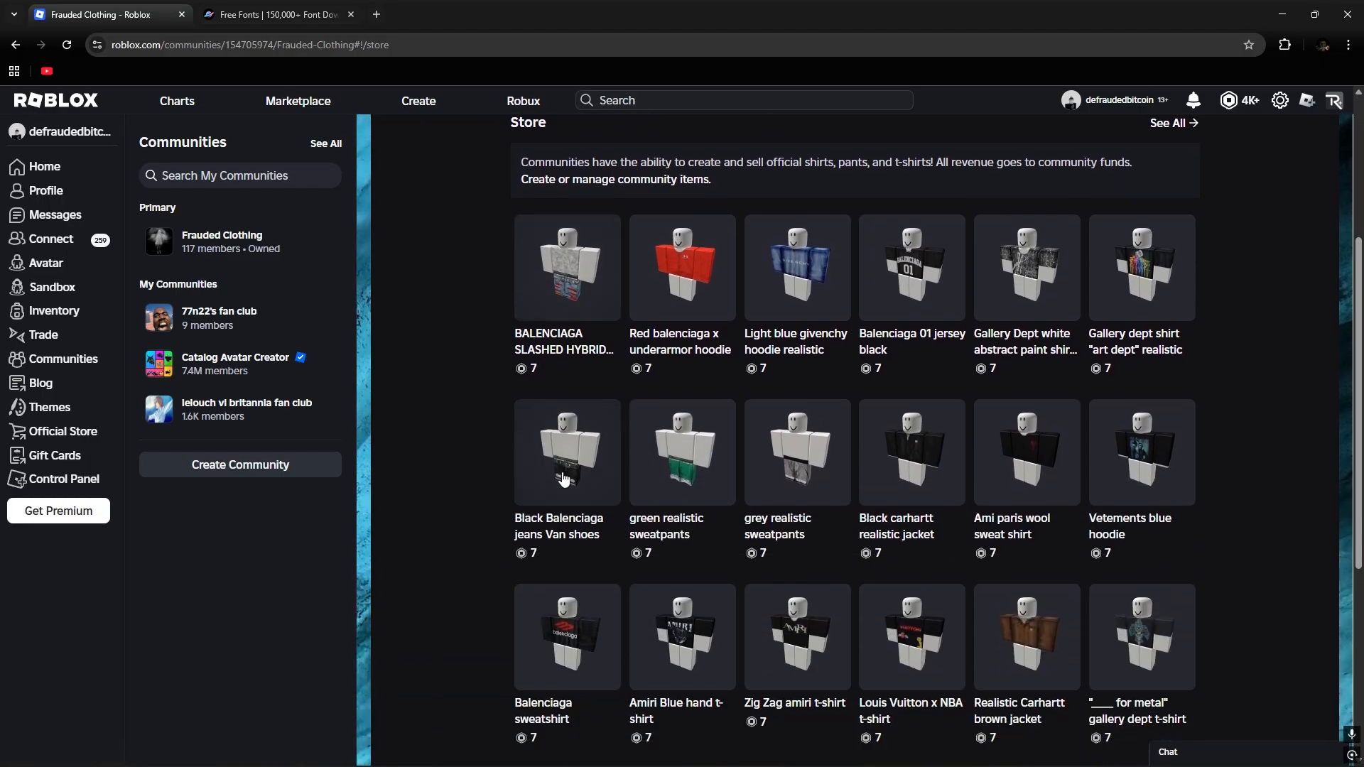
{"action": "scroll", "coordinate": [575, 464], "scroll_direction": "up", "scroll_amount": 1}
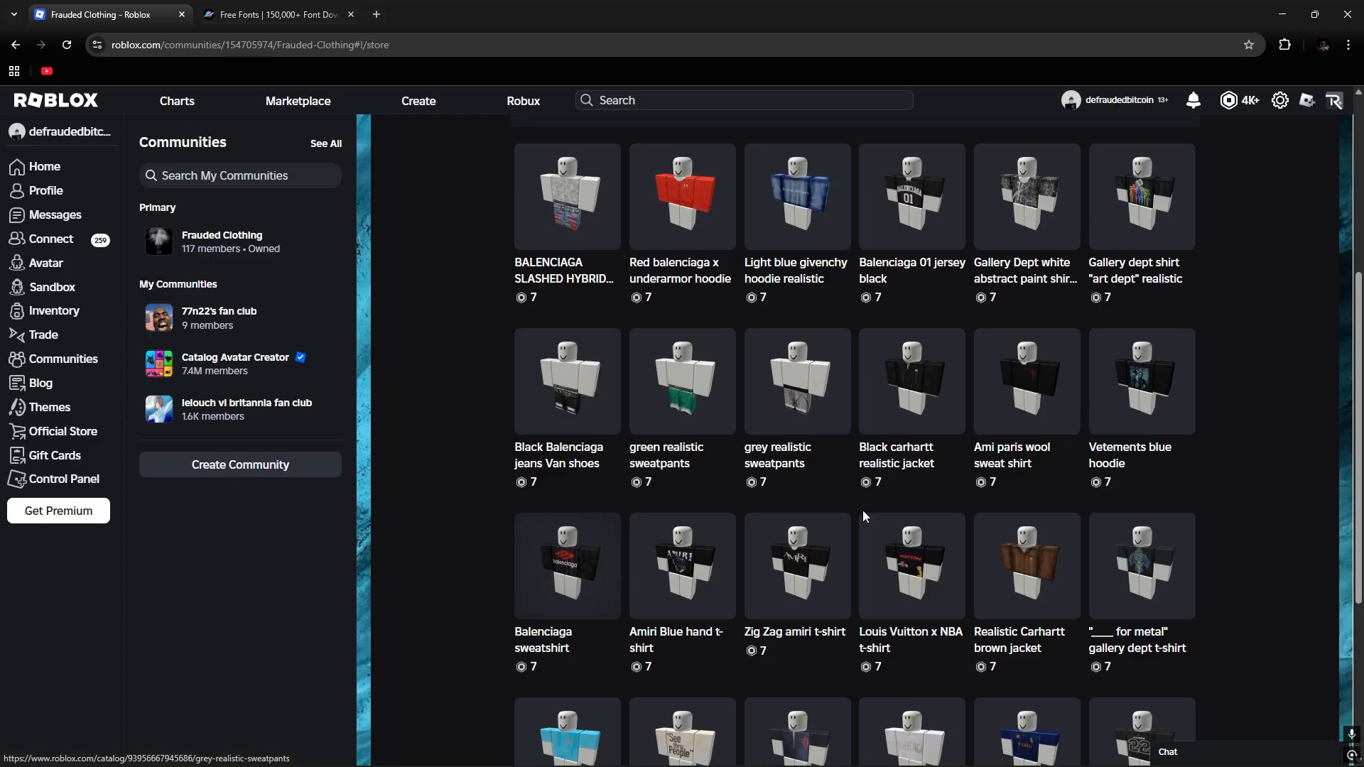
{"action": "key", "text": "super+shift+s"}
{"action": "left_click_drag", "start_coordinate": [500, 130], "coordinate": [1270, 764]}
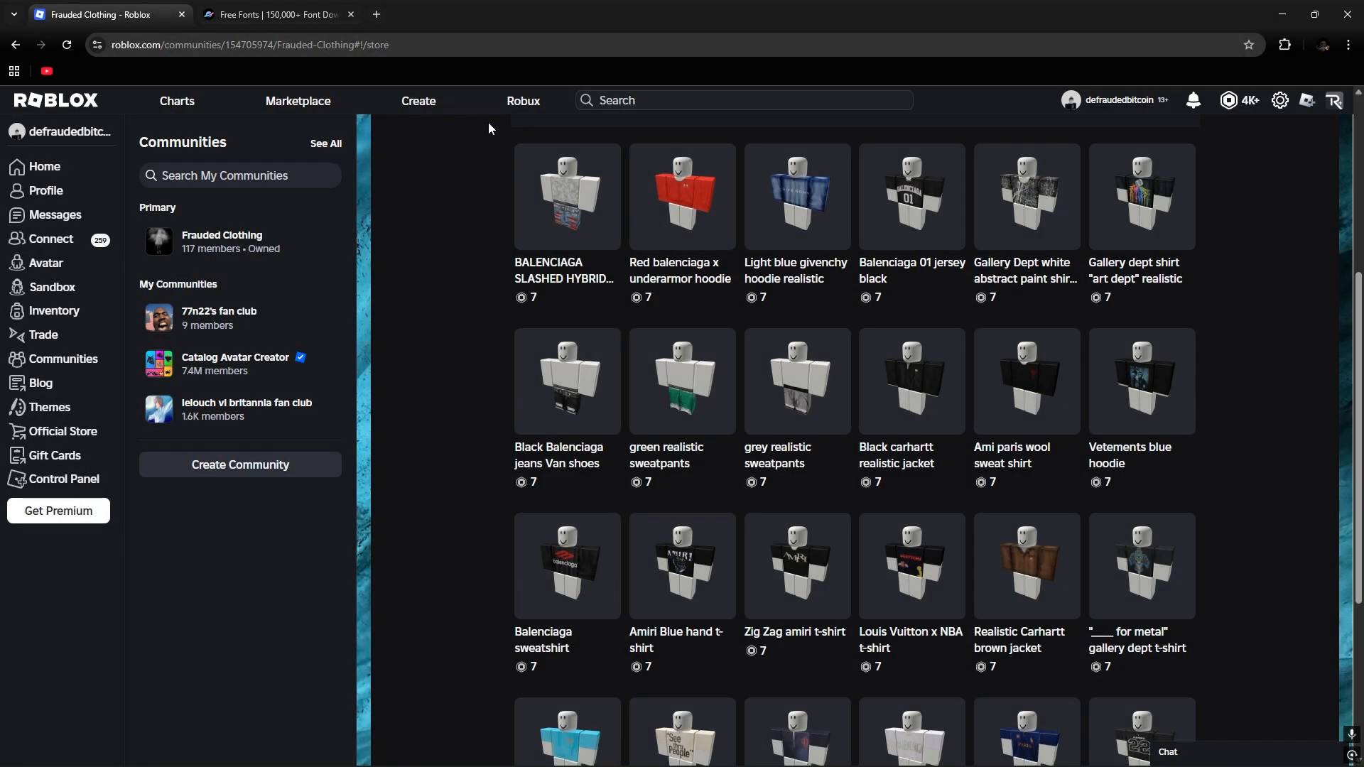
{"action": "key", "text": "super+shift+s"}
{"action": "left_click_drag", "start_coordinate": [504, 130], "coordinate": [1208, 691]}
- Switch back to Paint.NET, add a new layer and paste the store snip onto it, keeping the canvas size
{"action": "key", "text": "super"}
{"action": "left_click", "coordinate": [866, 755]}
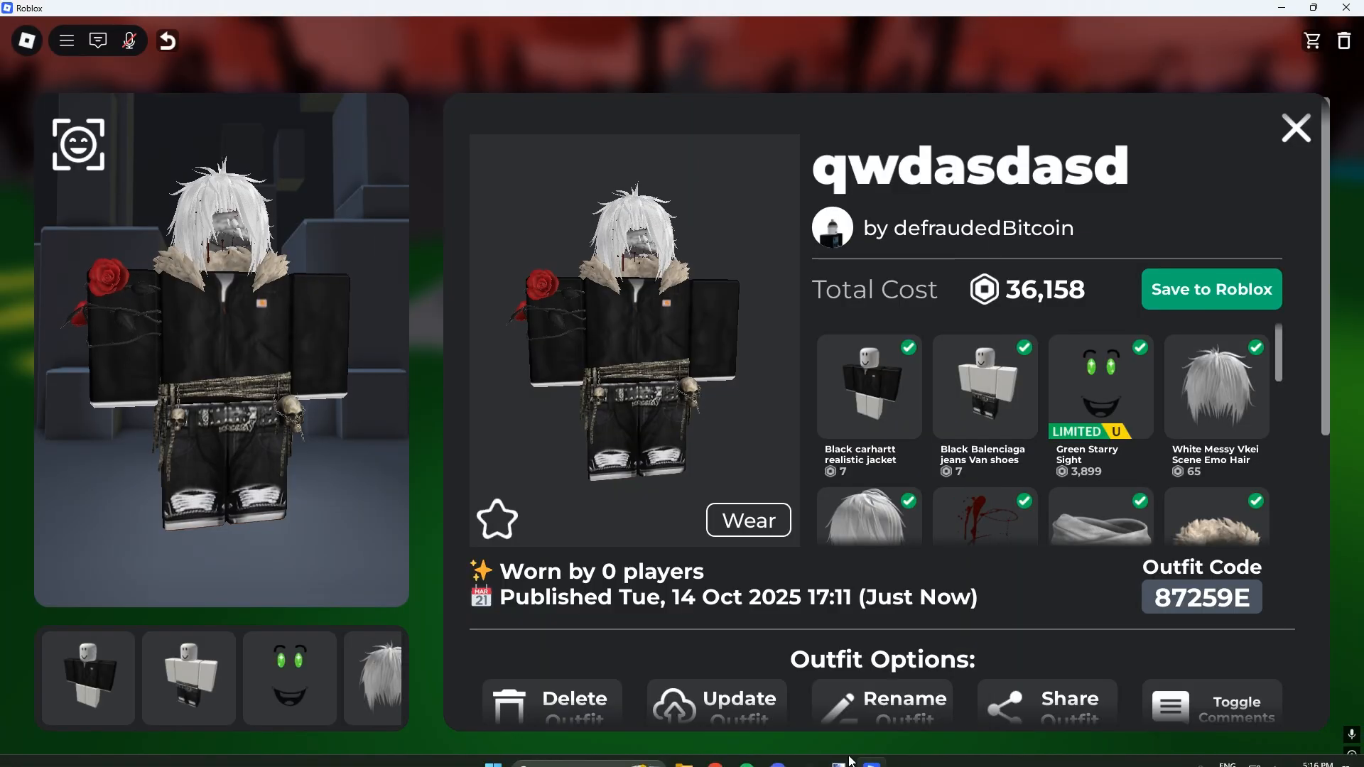
{"action": "key", "text": "super"}
{"action": "left_click", "coordinate": [841, 757]}
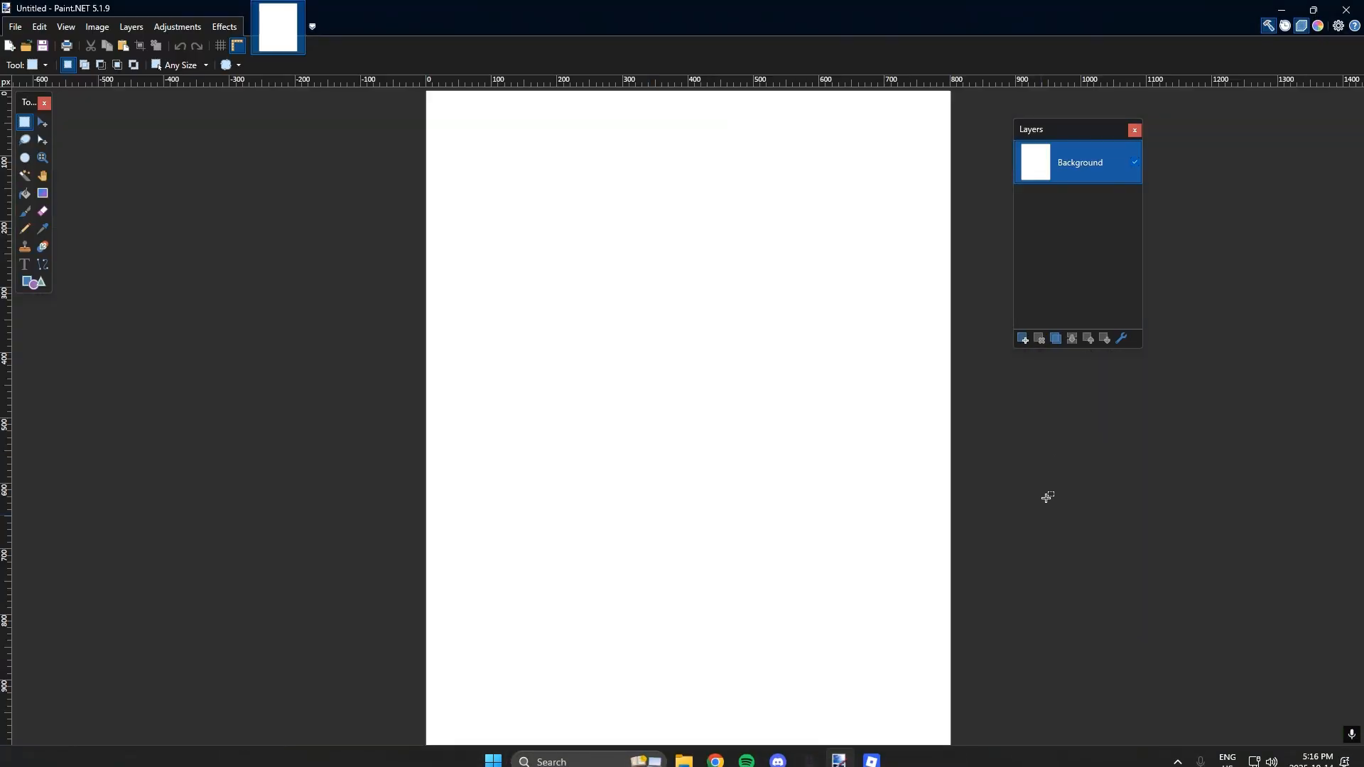
{"action": "left_click", "coordinate": [1020, 338]}
{"action": "key", "text": "ctrl+v"}
{"action": "left_click", "coordinate": [649, 498]}
- Resize the pasted store snip to cover the whole canvas, about 809 × 1006 px
{"action": "left_click_drag", "start_coordinate": [709, 213], "coordinate": [702, 213]}
{"action": "left_click_drag", "start_coordinate": [742, 609], "coordinate": [755, 757]}
{"action": "left_click_drag", "start_coordinate": [1064, 420], "coordinate": [956, 424]}
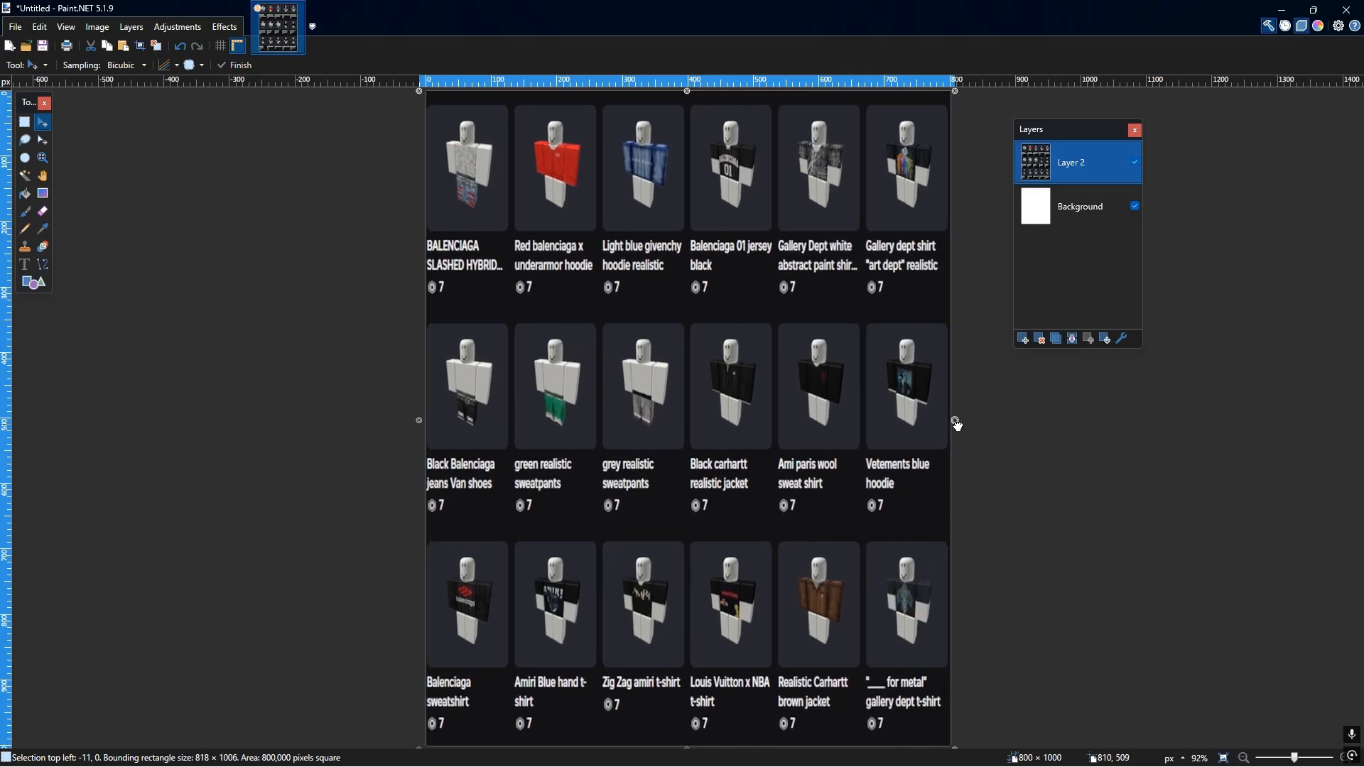
{"action": "left_click_drag", "start_coordinate": [418, 425], "coordinate": [422, 424]}
{"action": "left_click_drag", "start_coordinate": [955, 431], "coordinate": [954, 431]}
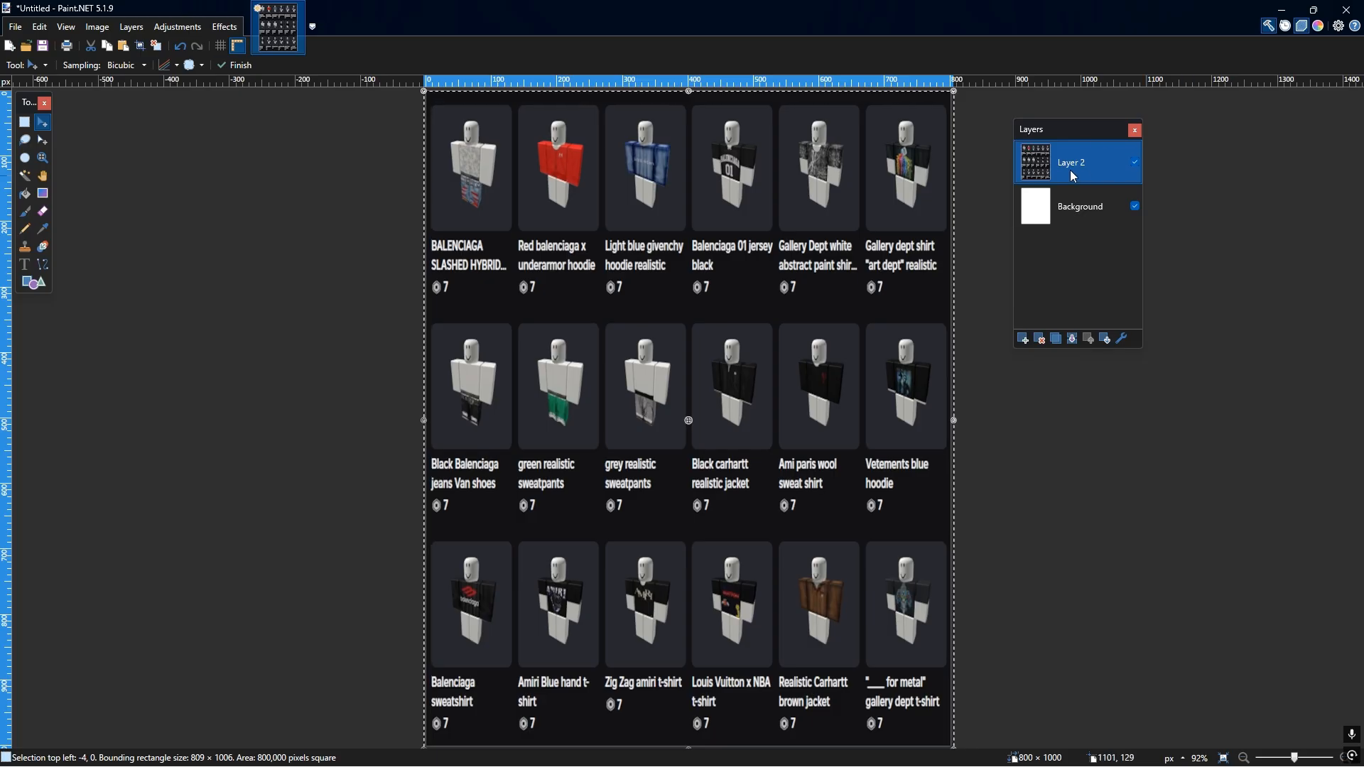
- Apply a Gaussian Blur with radius 28.1 and quality 1 to the store snip on Layer 2
{"action": "left_click", "coordinate": [225, 27]}
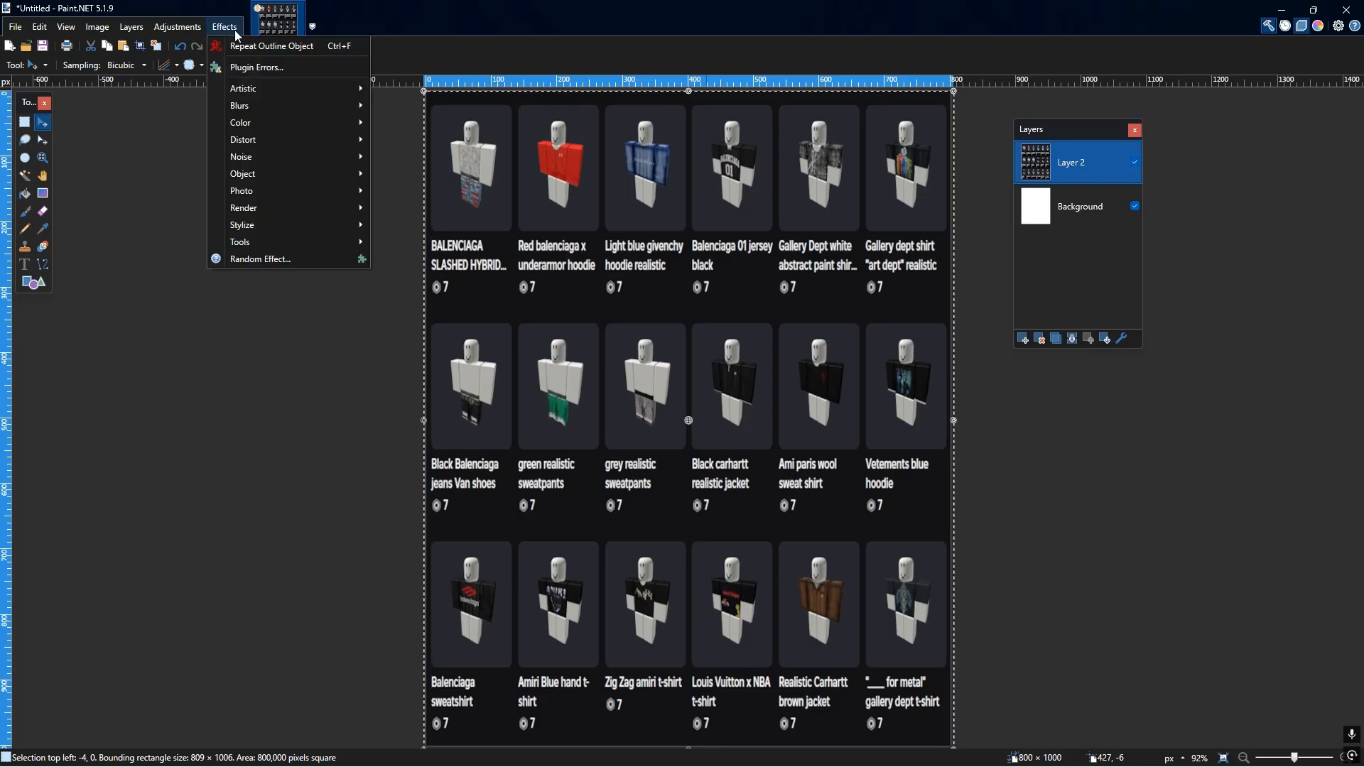
{"action": "mouse_move", "coordinate": [238, 106]}
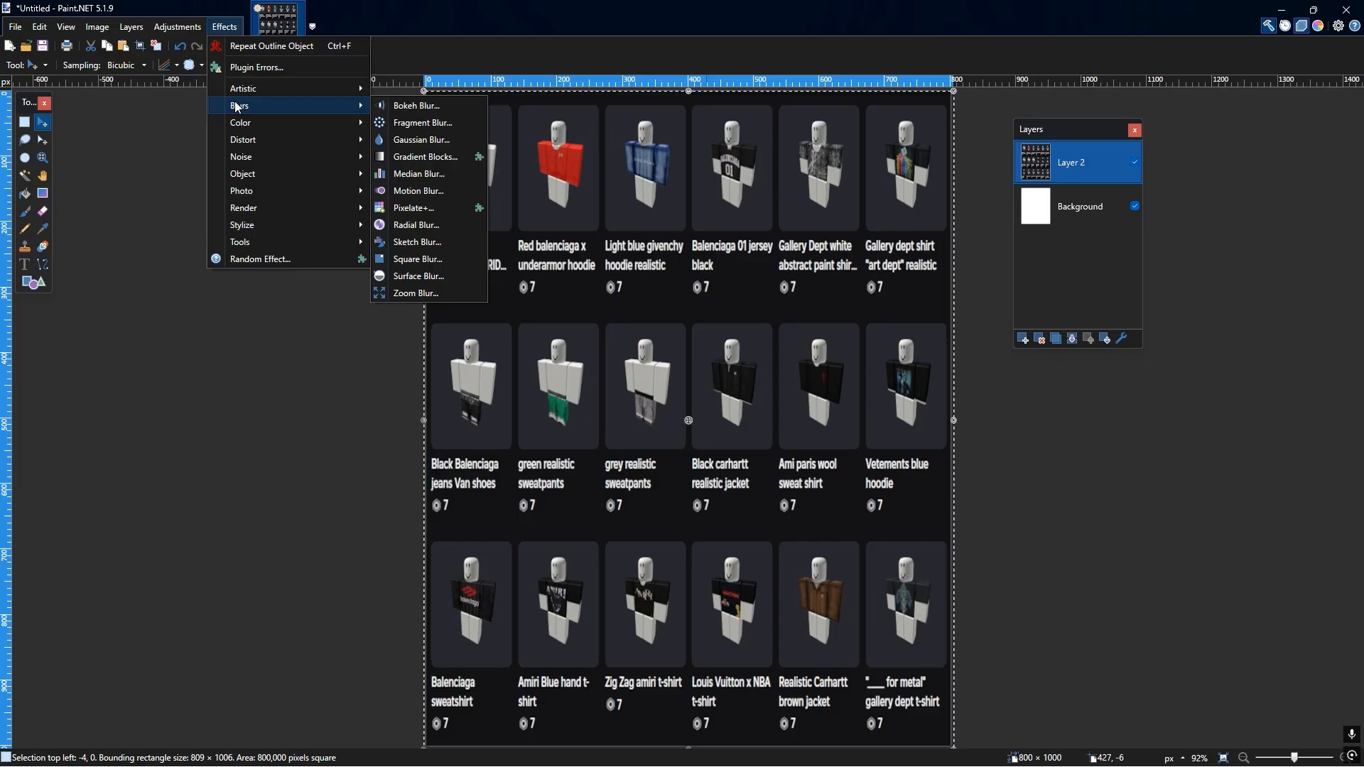
{"action": "left_click", "coordinate": [427, 140]}
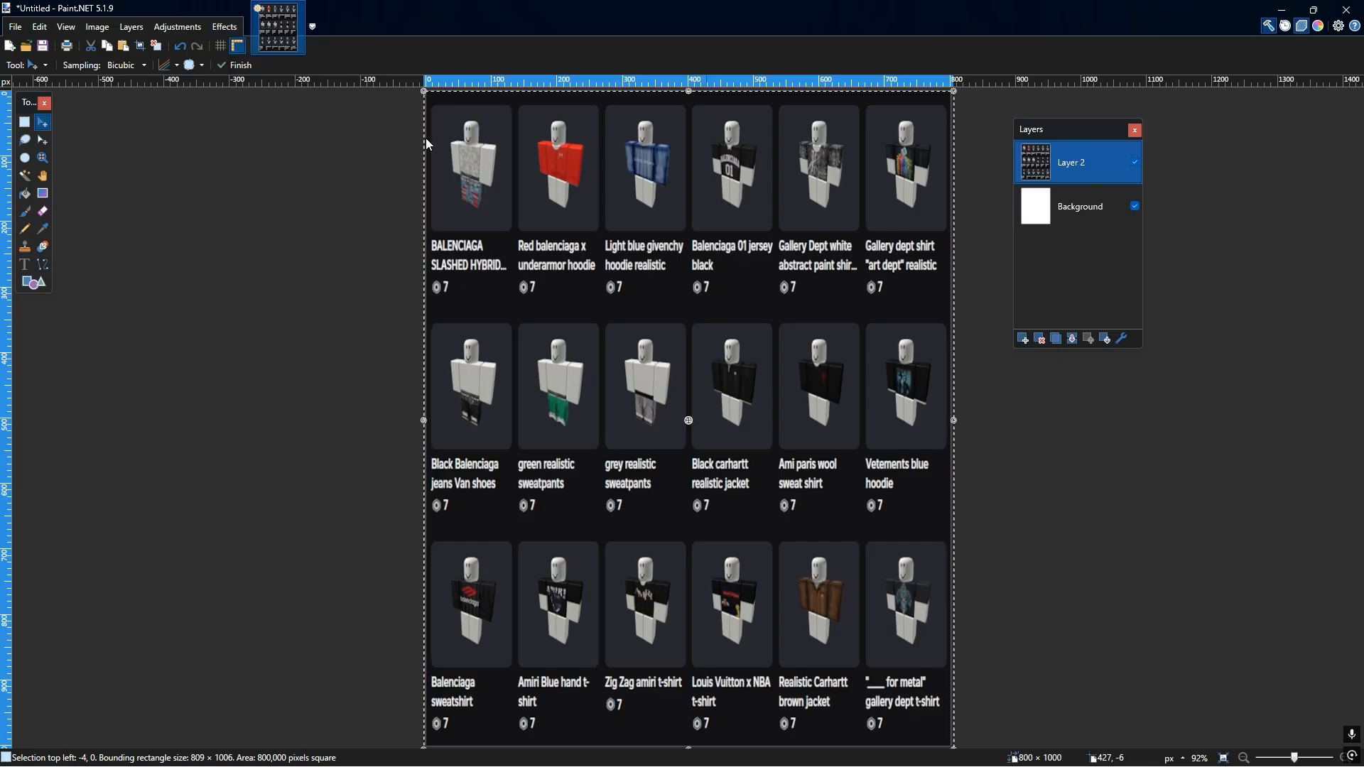
{"action": "left_click_drag", "start_coordinate": [620, 313], "coordinate": [186, 244]}
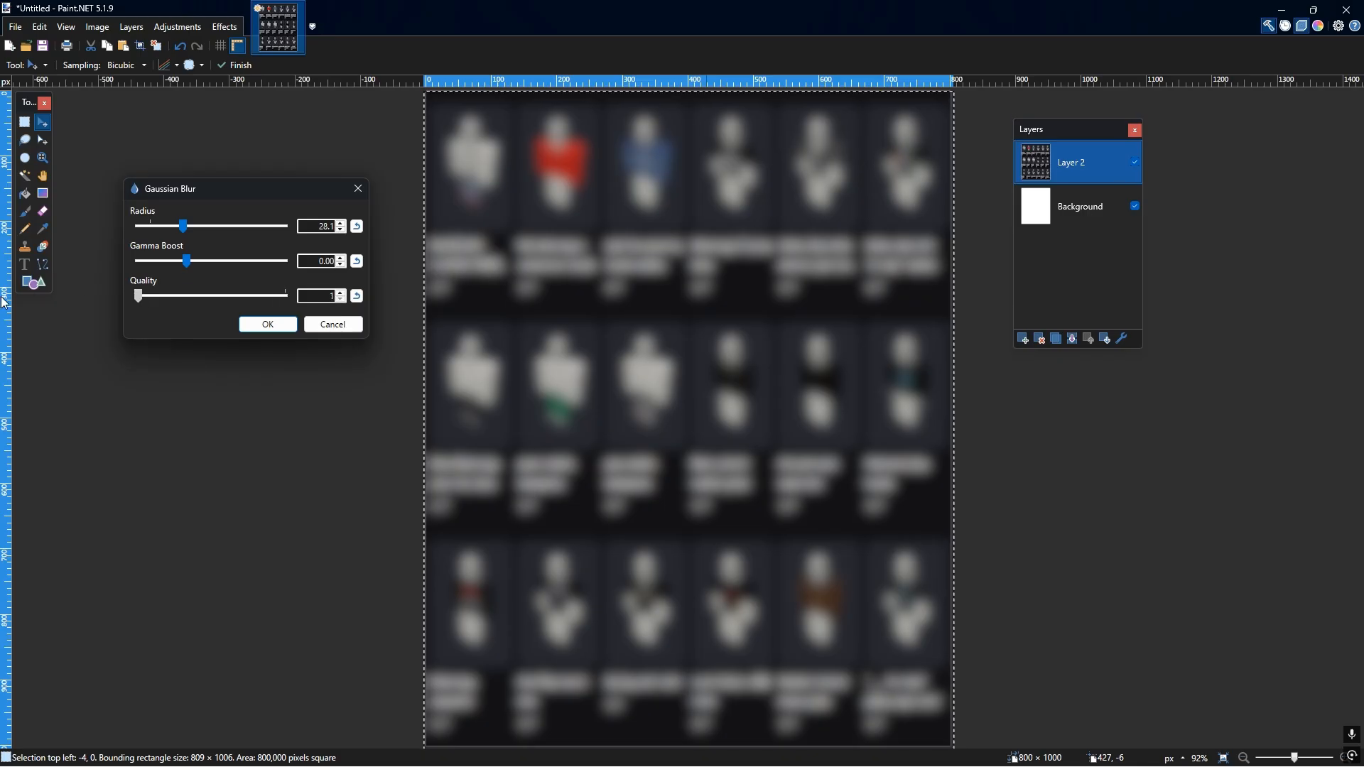
{"action": "left_click", "coordinate": [278, 325]}
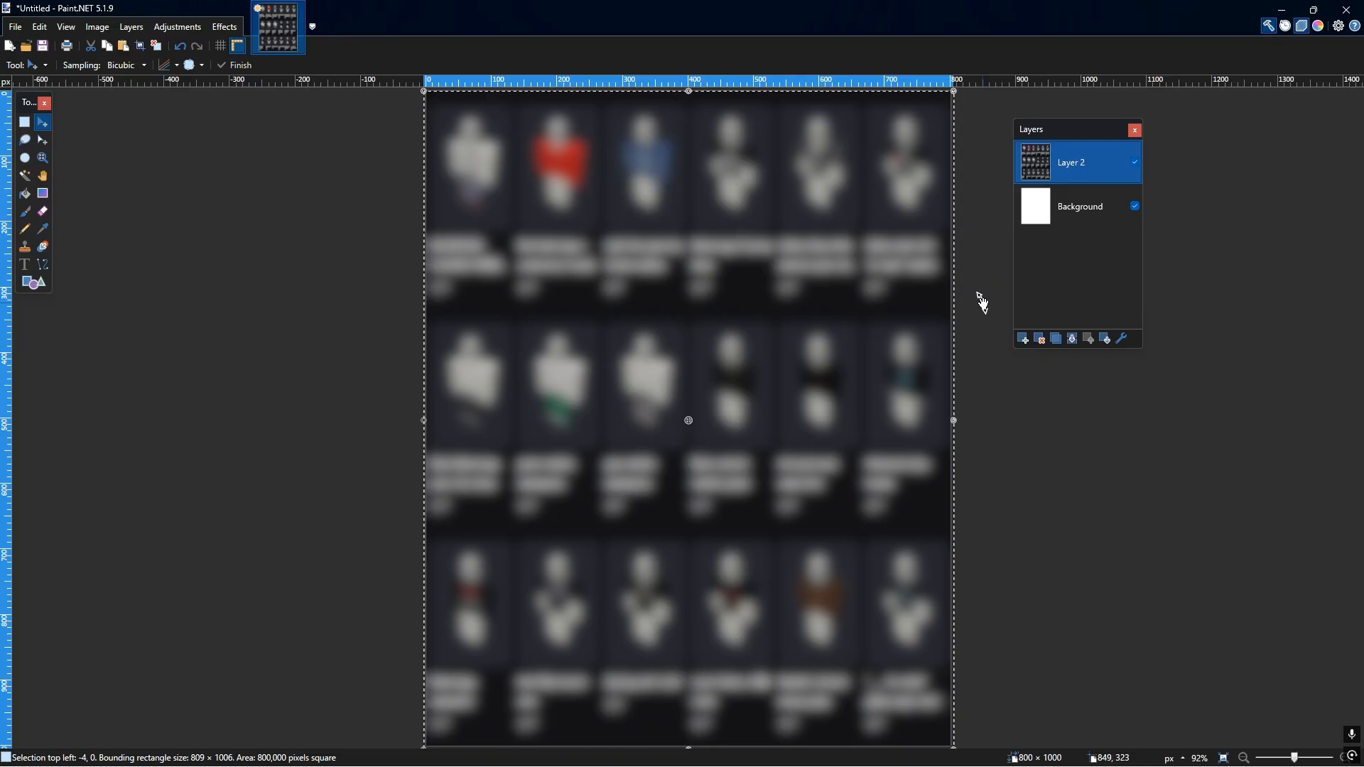
- Add a new layer above the blurred one and snip the Frauded Clothing community header with its icon in the browser
{"action": "left_click", "coordinate": [1025, 339]}
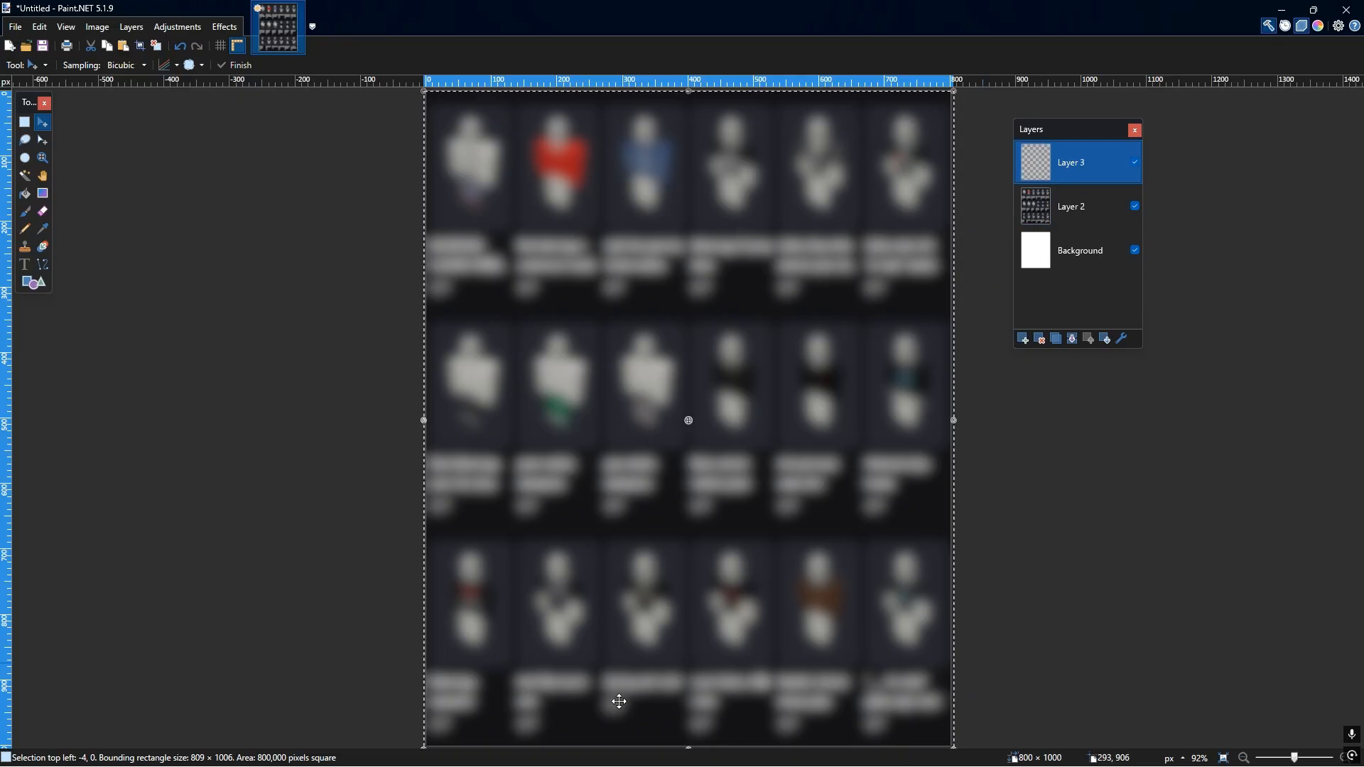
{"action": "key", "text": "super"}
{"action": "left_click", "coordinate": [713, 751]}
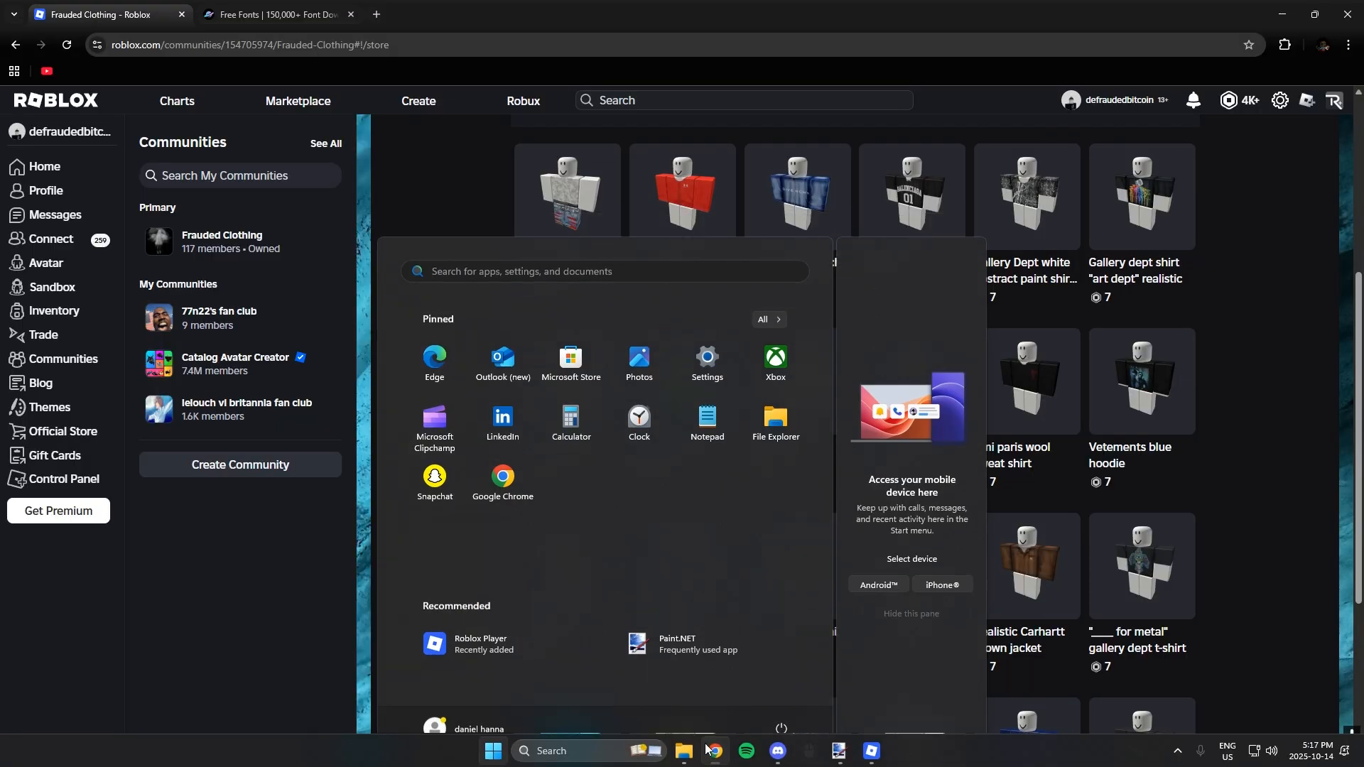
{"action": "scroll", "coordinate": [666, 497], "scroll_direction": "up", "scroll_amount": 5}
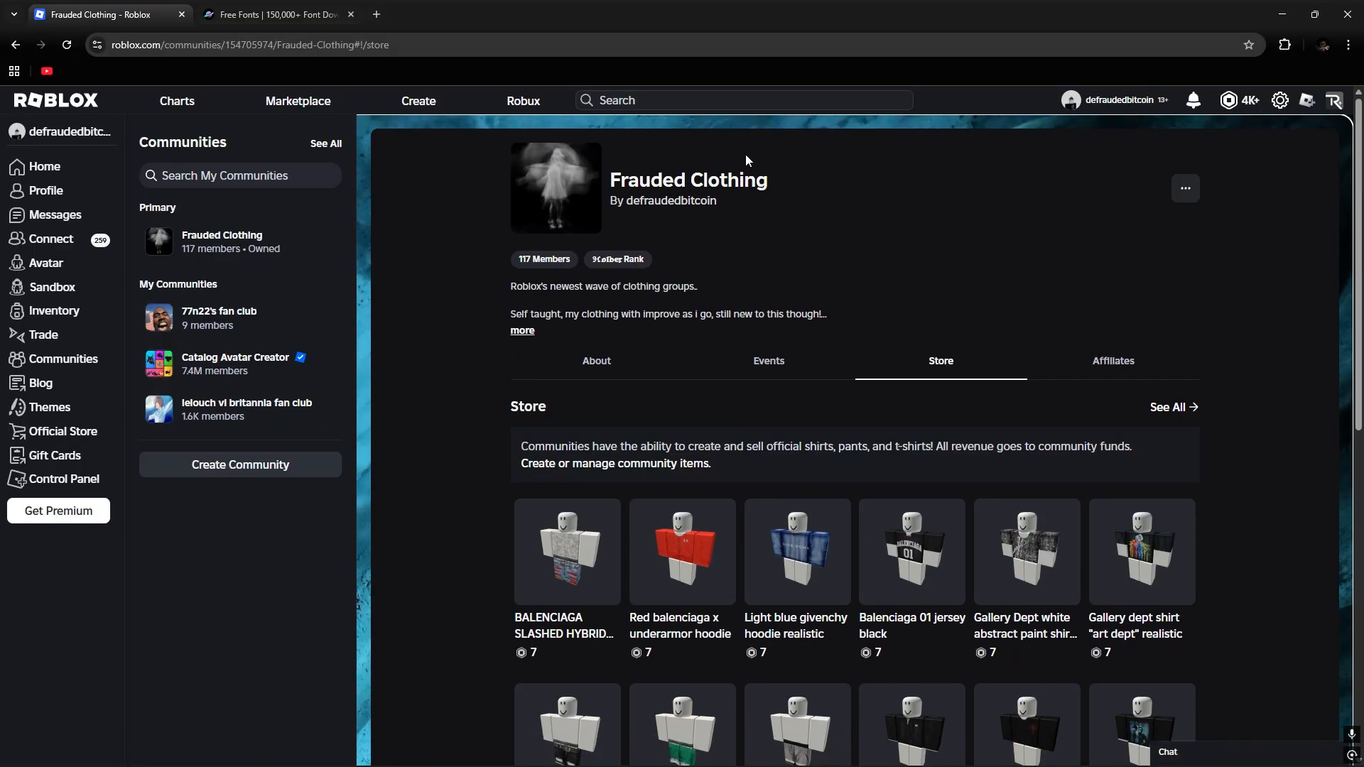
{"action": "key", "text": "super+shift+s"}
{"action": "left_click_drag", "start_coordinate": [487, 135], "coordinate": [850, 250]}
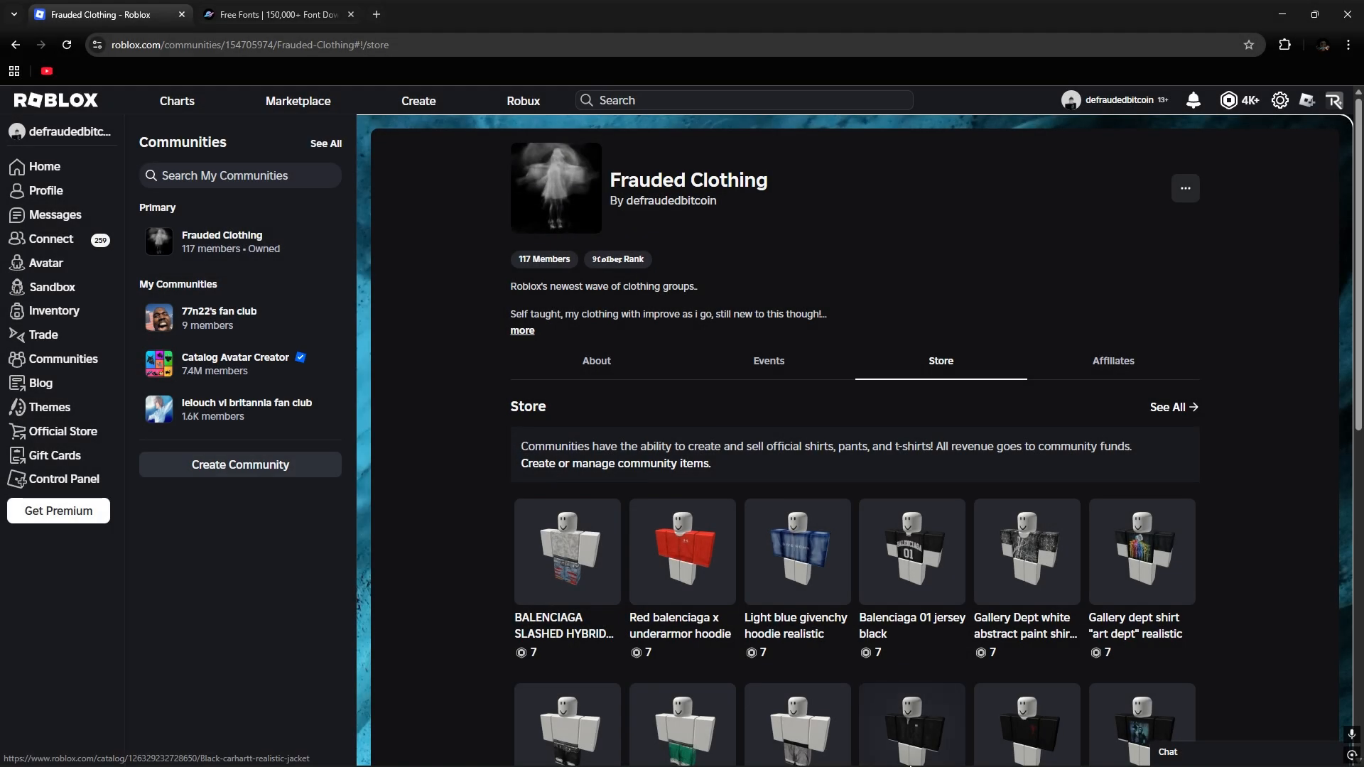
- Return to Paint.NET, paste the header snip onto Layer 3 and move it to the canvas's middle, at about 134, 381
{"action": "key", "text": "super"}
{"action": "left_click", "coordinate": [839, 752]}
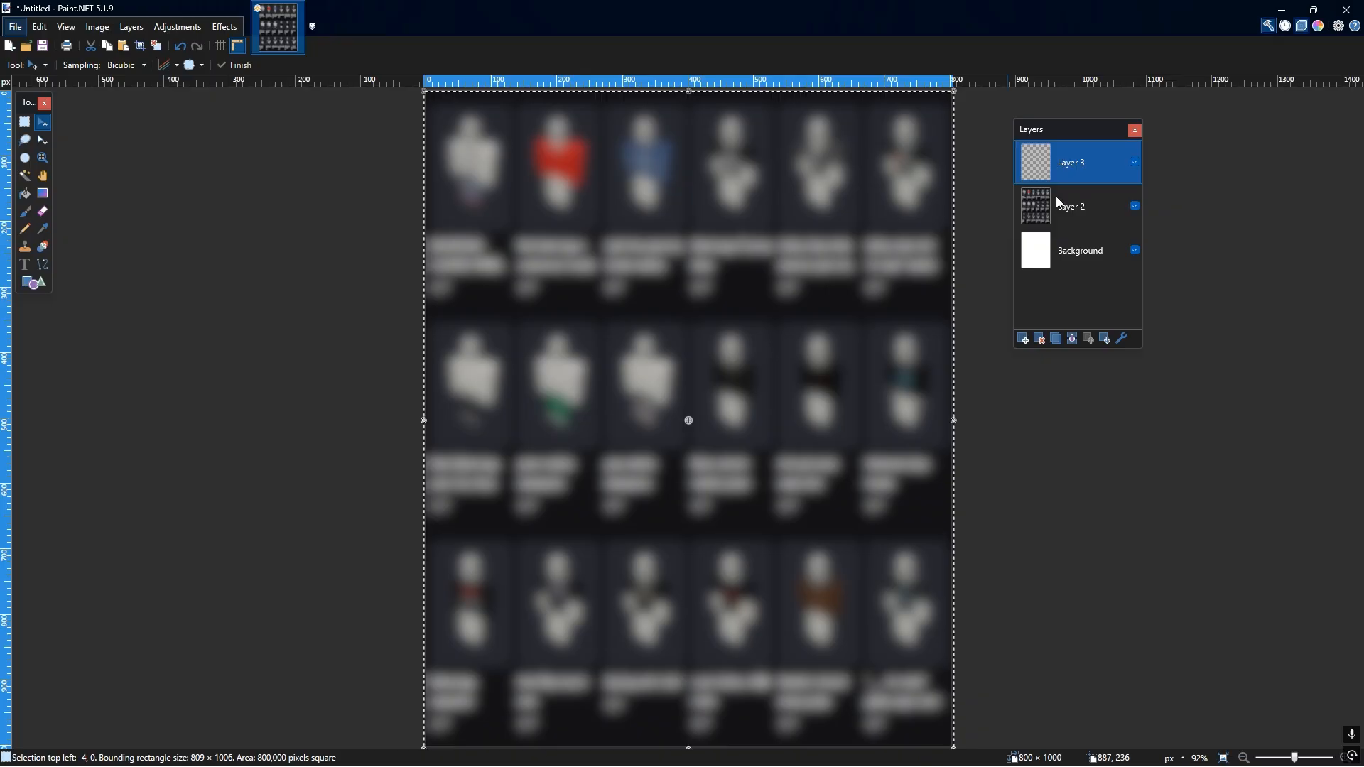
{"action": "key", "text": "ctrl+v"}
{"action": "left_click_drag", "start_coordinate": [788, 204], "coordinate": [878, 455]}
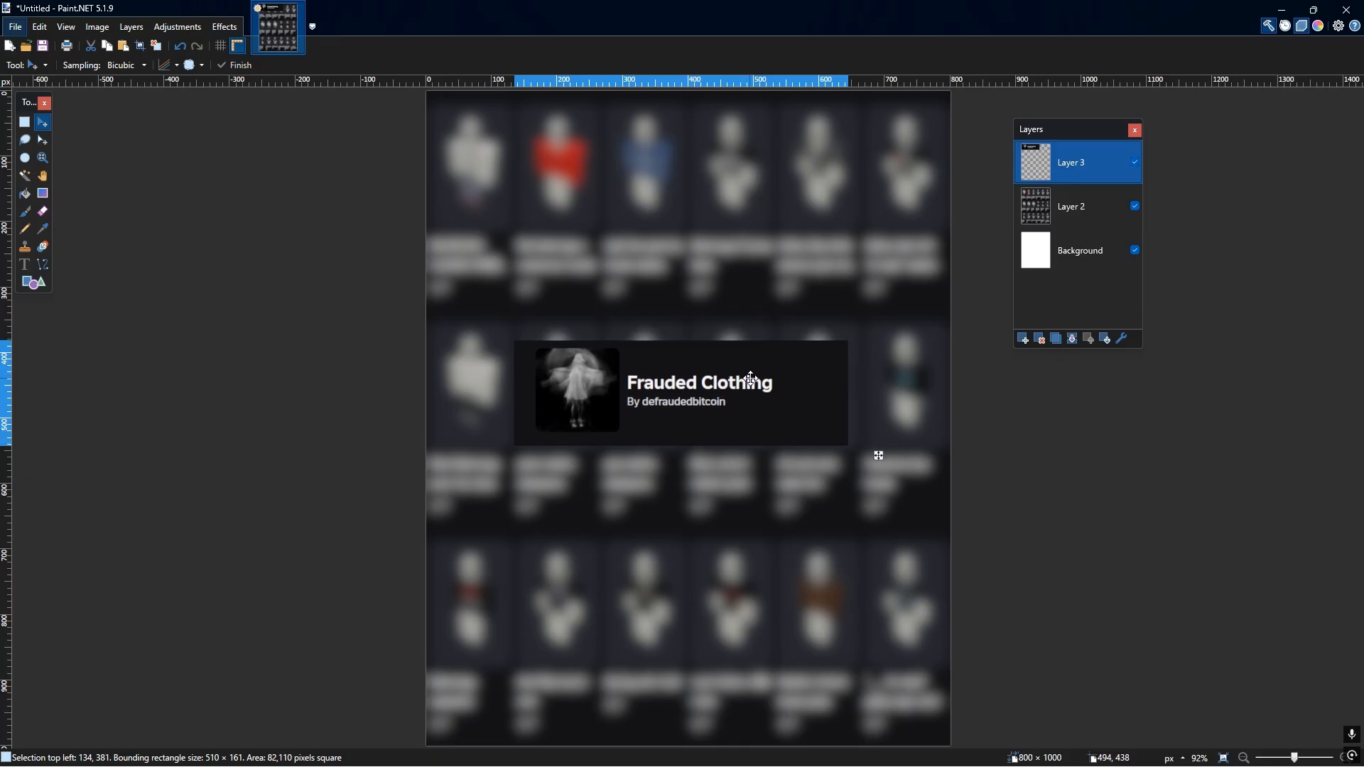
- Try to outline the header snip with a black Outline Object effect, width 36 and softness 166
{"action": "left_click", "coordinate": [233, 27]}
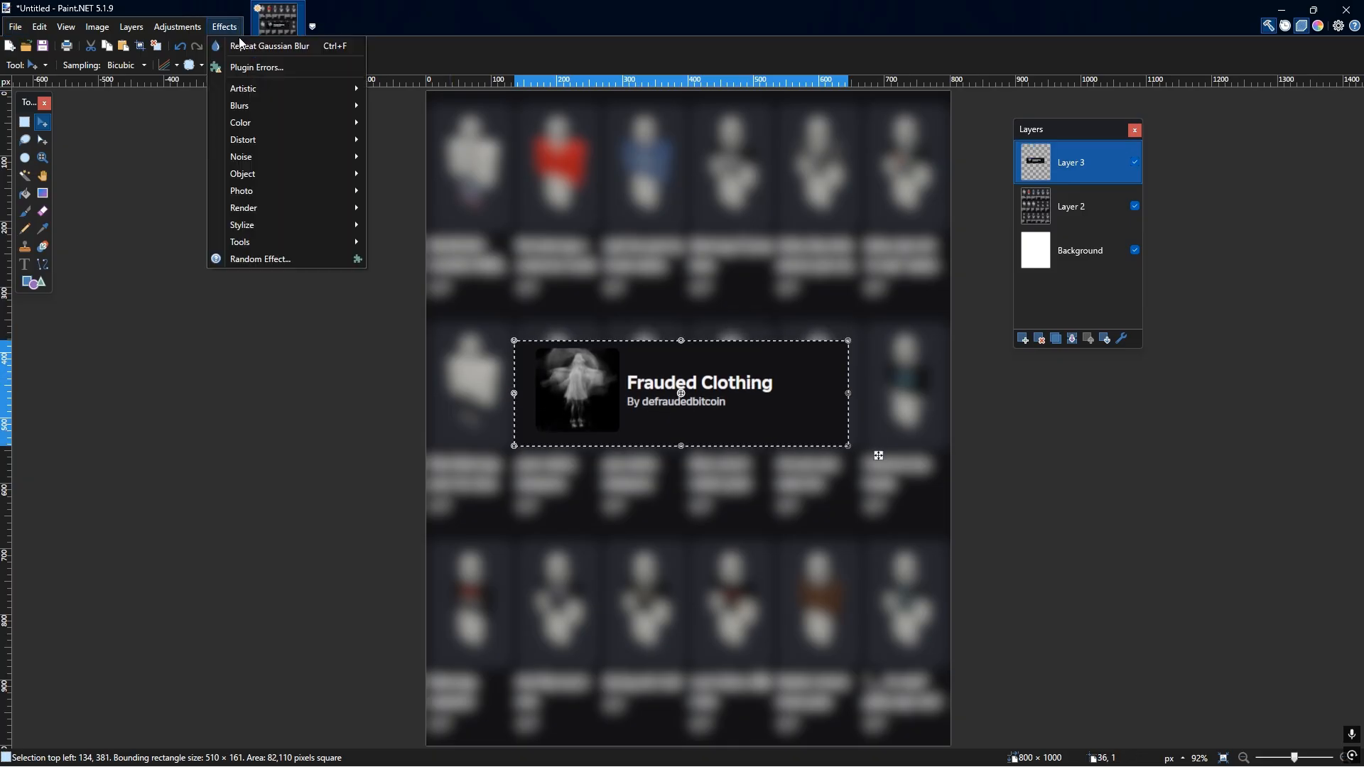
{"action": "mouse_move", "coordinate": [250, 176]}
{"action": "left_click", "coordinate": [394, 190]}
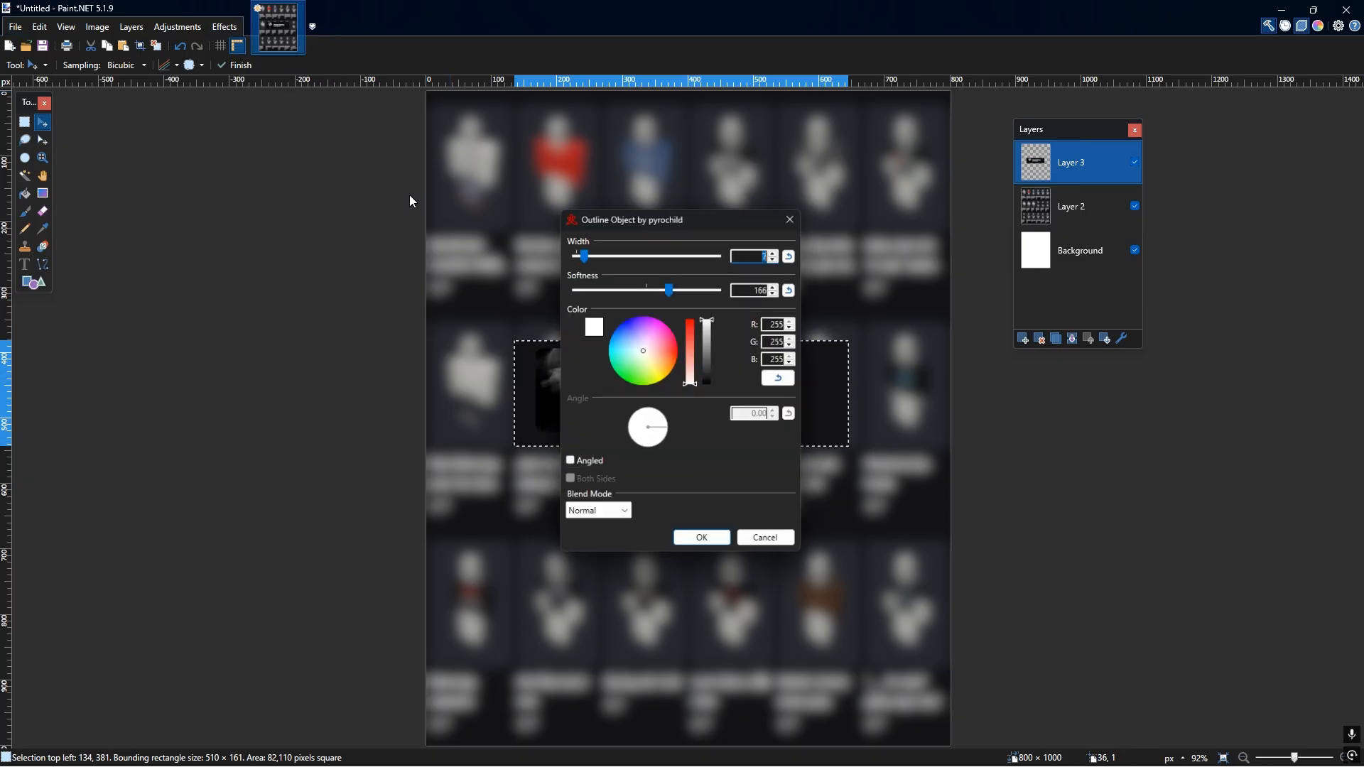
{"action": "left_click_drag", "start_coordinate": [640, 228], "coordinate": [260, 205]}
{"action": "left_click", "coordinate": [330, 317]}
{"action": "left_click_drag", "start_coordinate": [330, 317], "coordinate": [331, 372]}
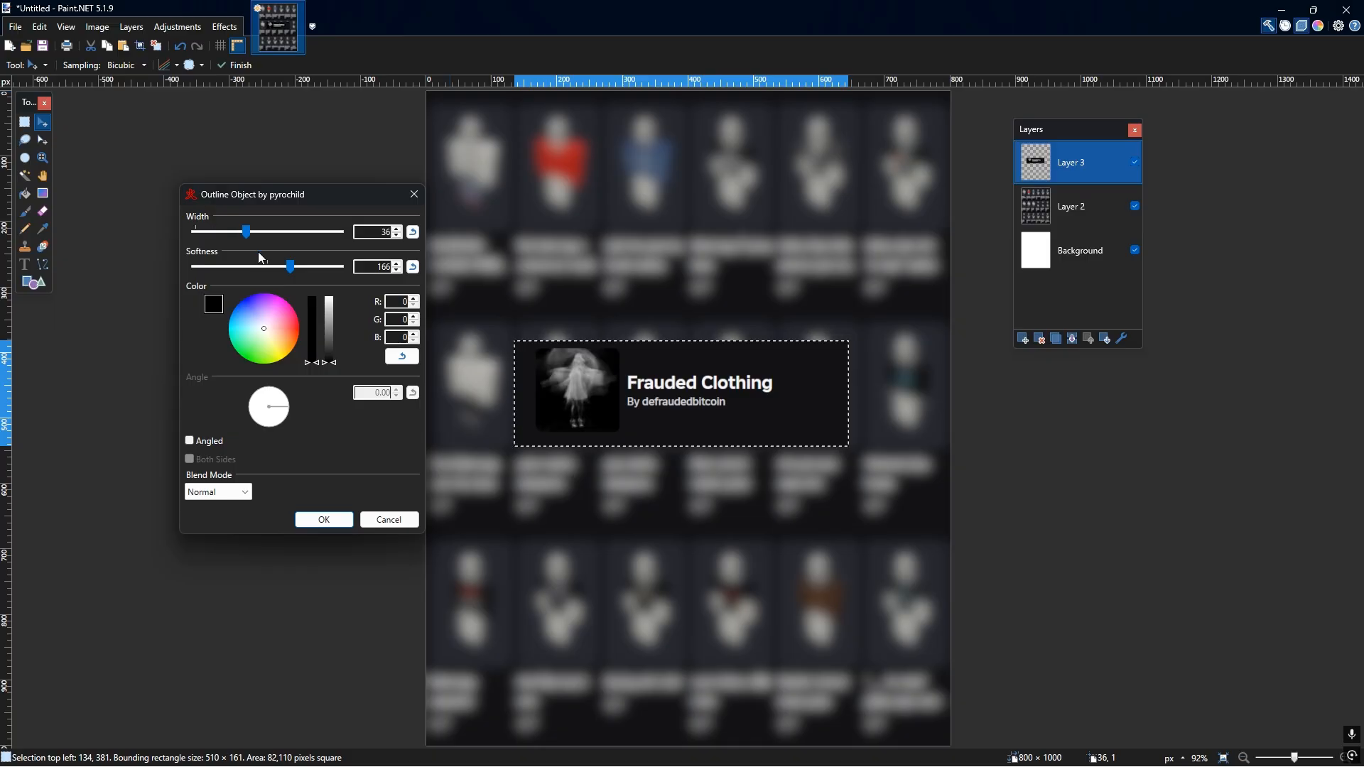
{"action": "left_click", "coordinate": [323, 519]}
- Select practically the whole canvas around the header snip with Rectangle Select, about 800 × 996 px
{"action": "key", "text": "s"}
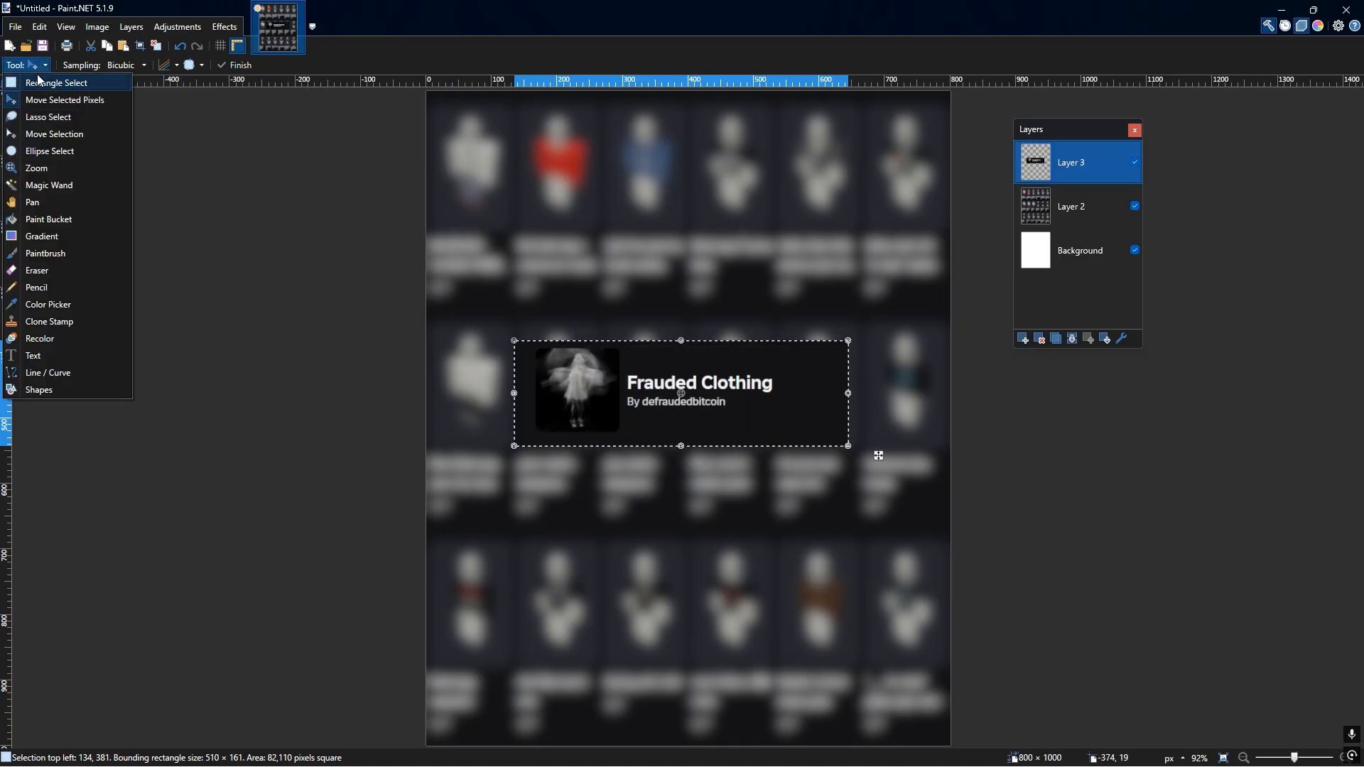
{"action": "left_click_drag", "start_coordinate": [409, 94], "coordinate": [1017, 725]}
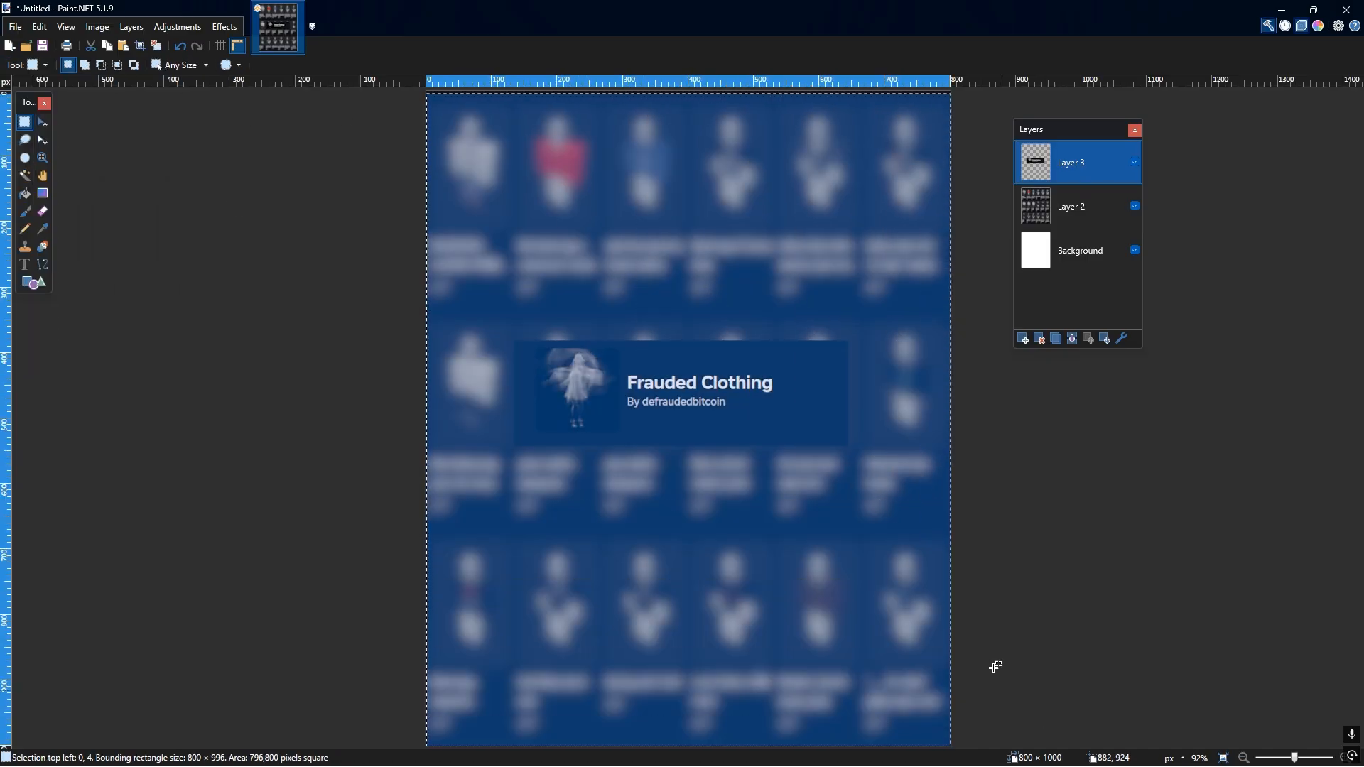
- Apply a black Outline Object effect to the header snip with width 6 and softness 166, and clear the selection
{"action": "left_click", "coordinate": [224, 27]}
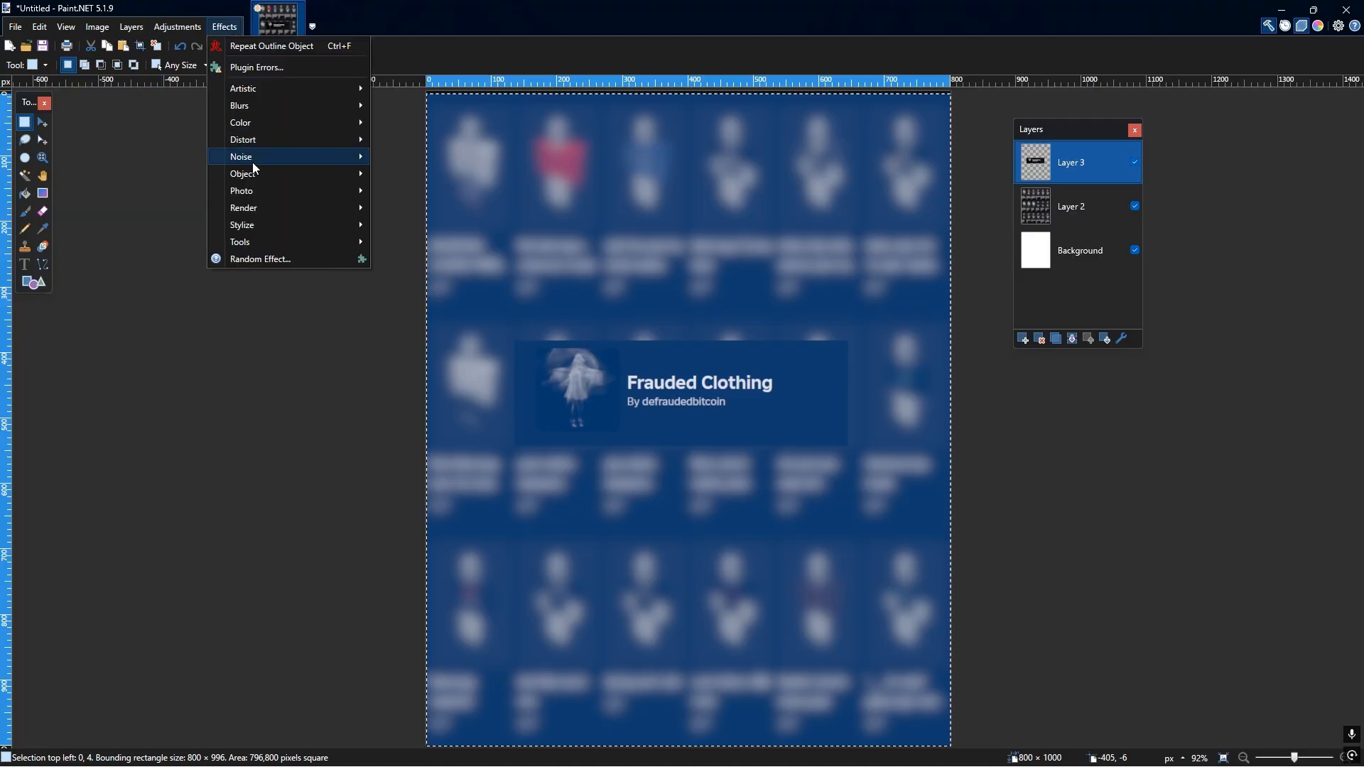
{"action": "mouse_move", "coordinate": [252, 181]}
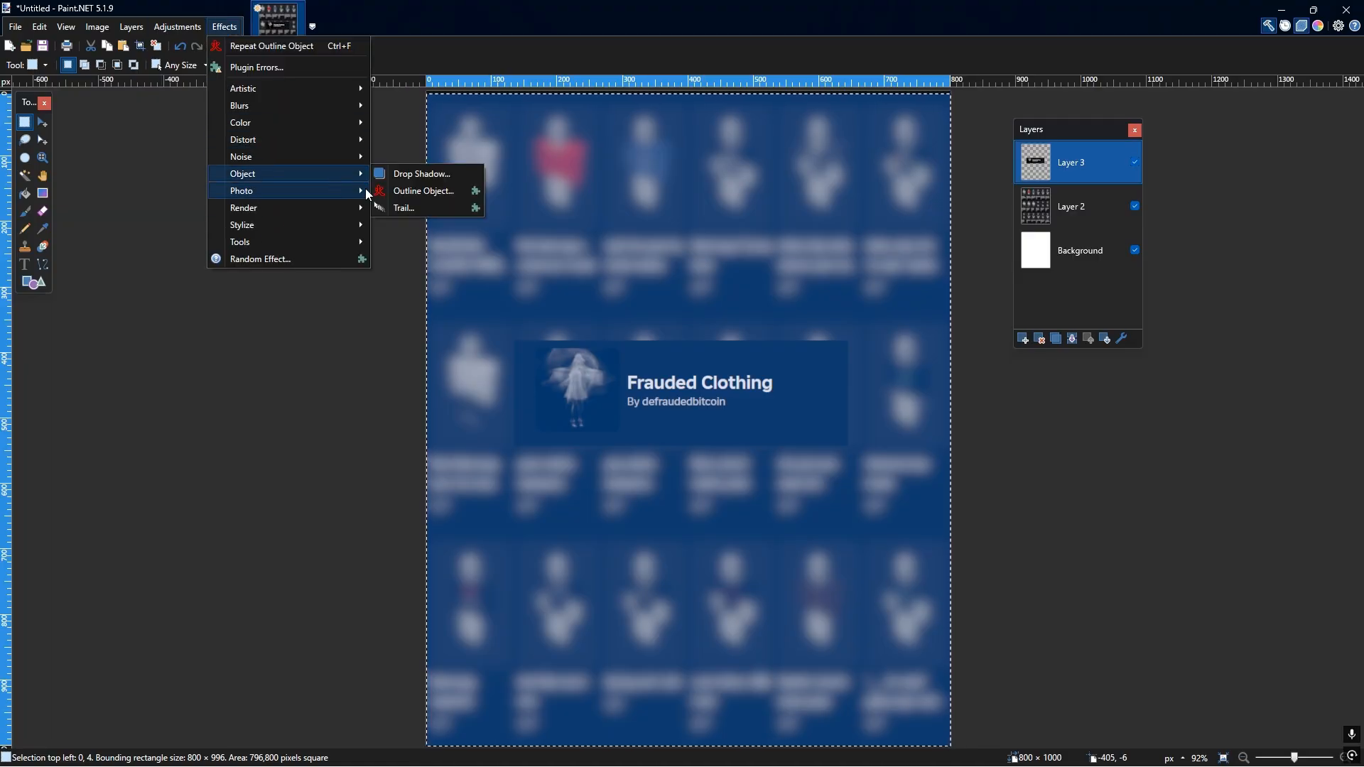
{"action": "left_click", "coordinate": [403, 190]}
{"action": "left_click_drag", "start_coordinate": [641, 224], "coordinate": [132, 205]}
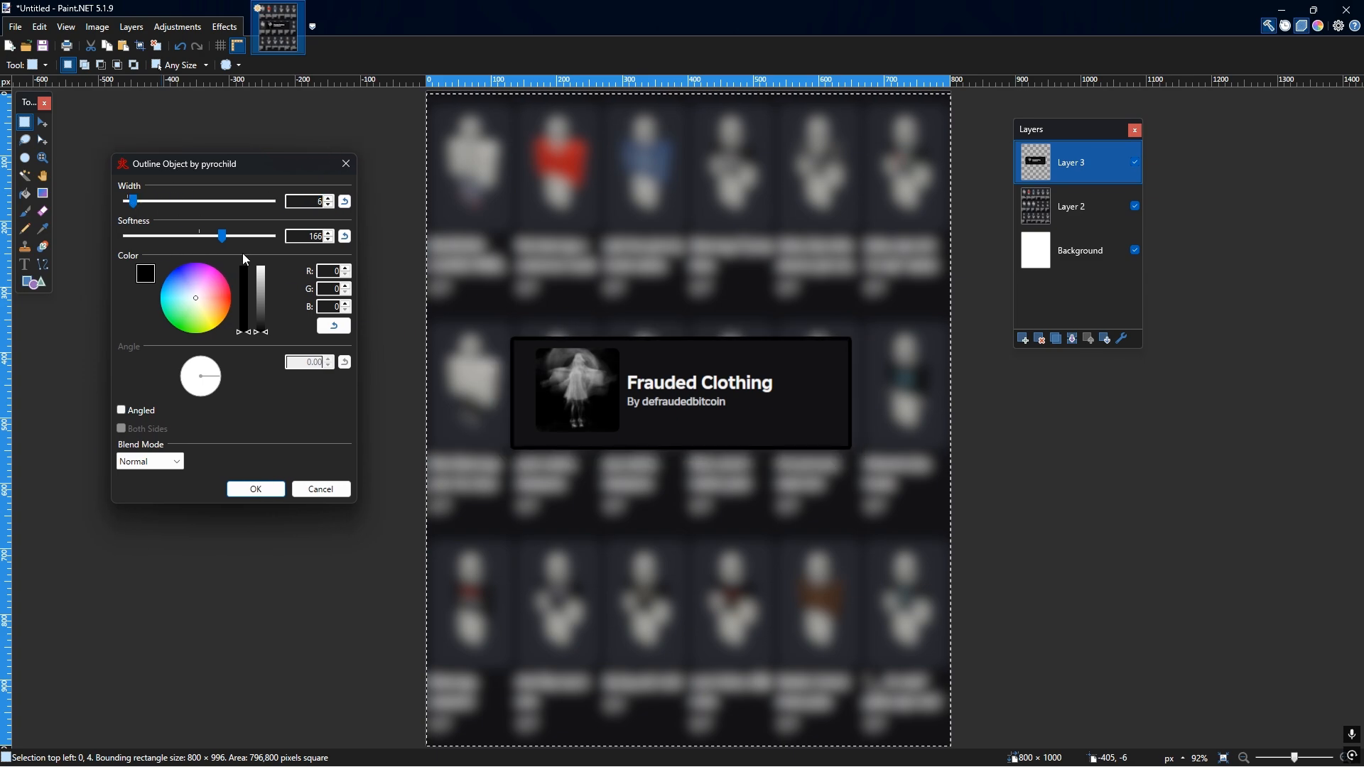
{"action": "left_click", "coordinate": [264, 323]}
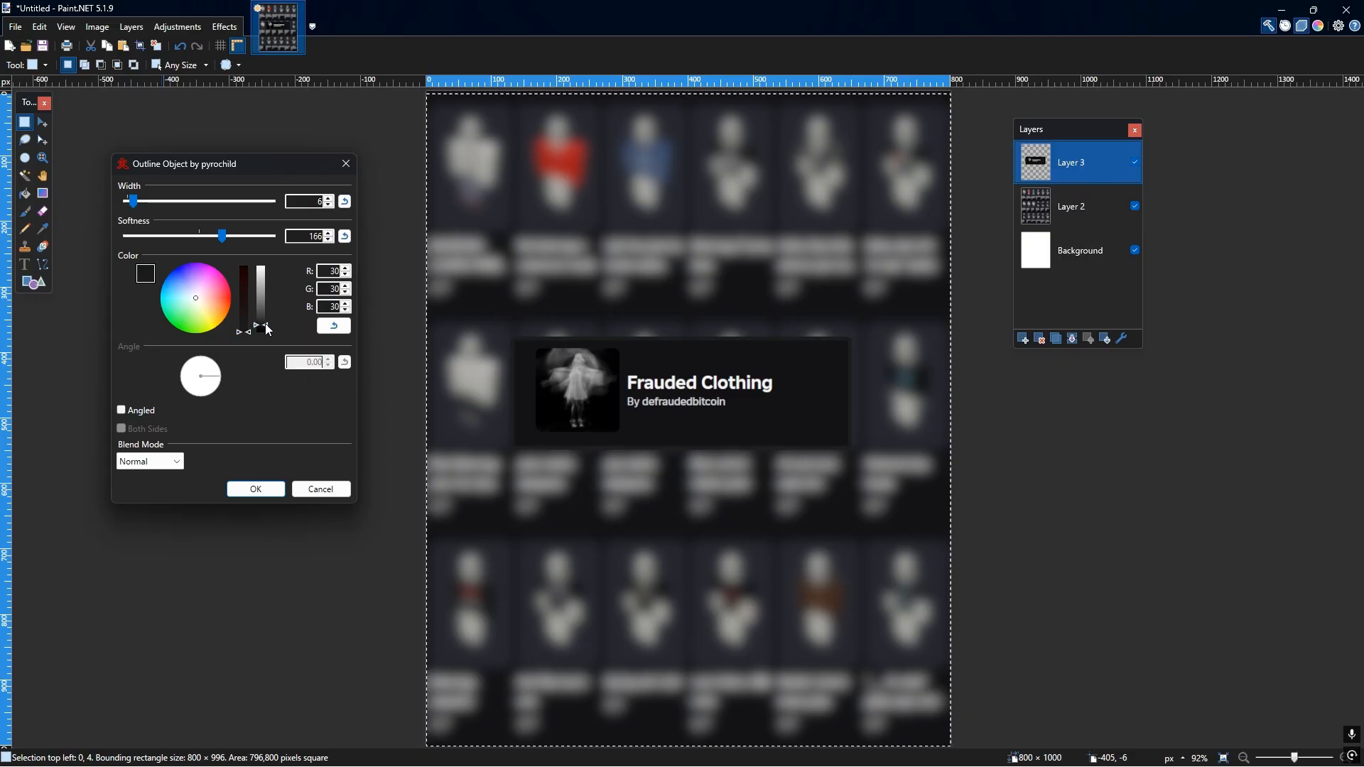
{"action": "left_click_drag", "start_coordinate": [268, 328], "coordinate": [273, 359]}
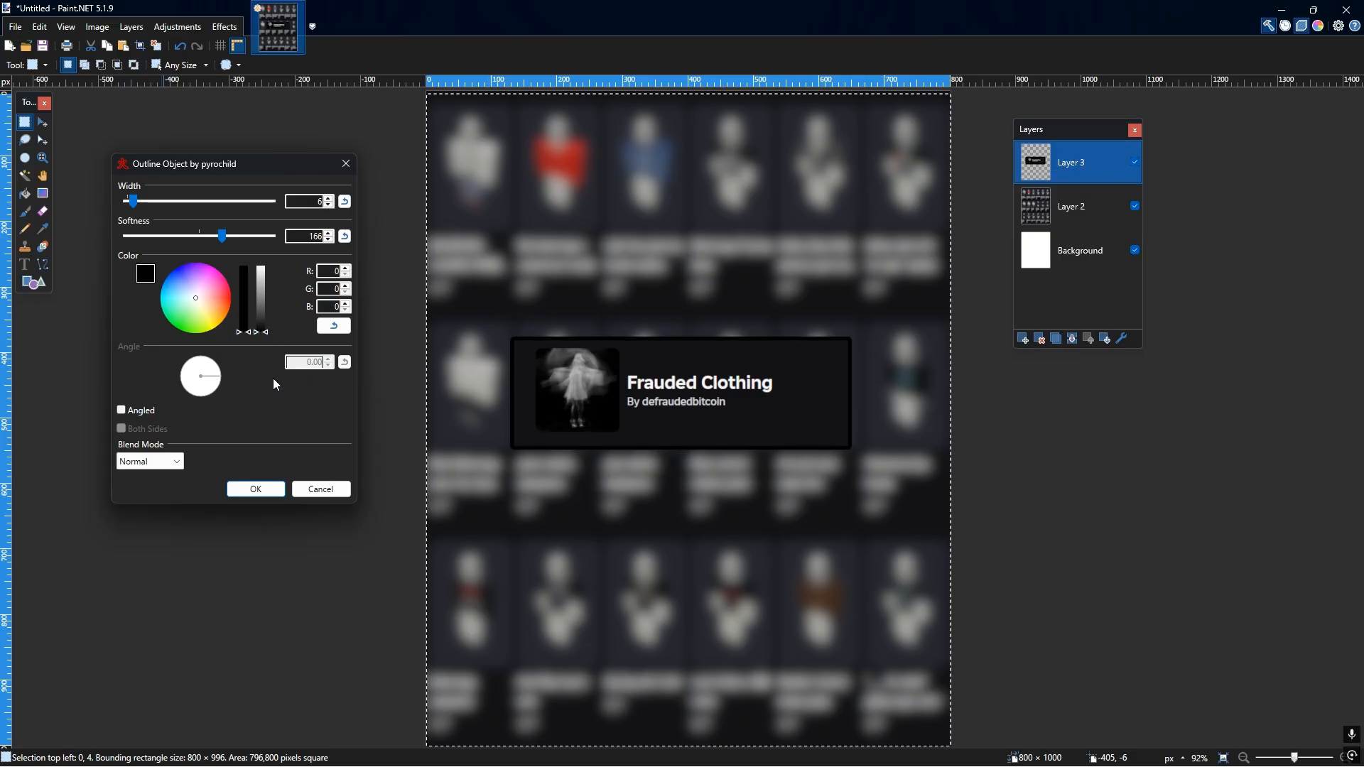
{"action": "left_click", "coordinate": [264, 490]}
{"action": "left_click", "coordinate": [454, 185]}
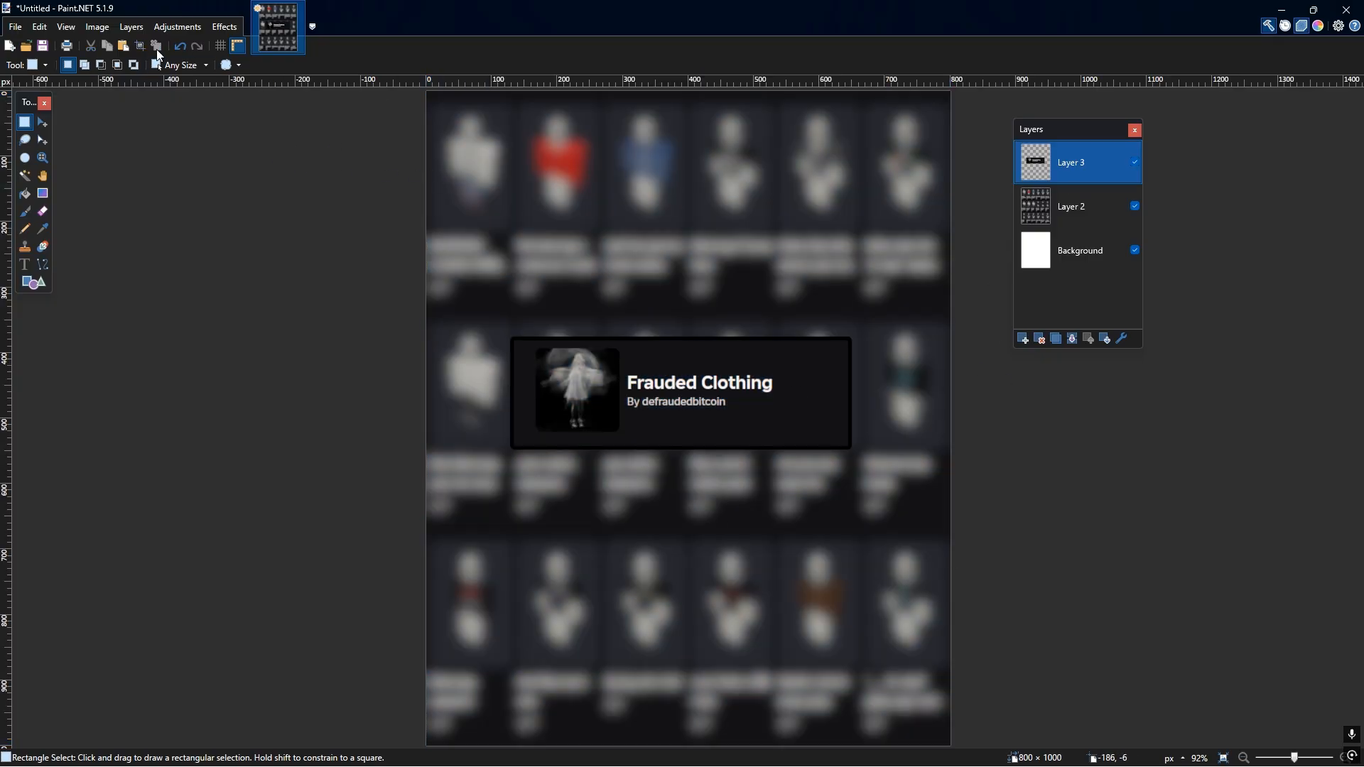
- Save the image as a flattened PNG named 1q23wdfqewfqAWEF in the Downloads folder
{"action": "left_click", "coordinate": [10, 27]}
{"action": "left_click", "coordinate": [59, 134]}
{"action": "left_click", "coordinate": [184, 300]}
{"action": "left_click", "coordinate": [148, 325]}
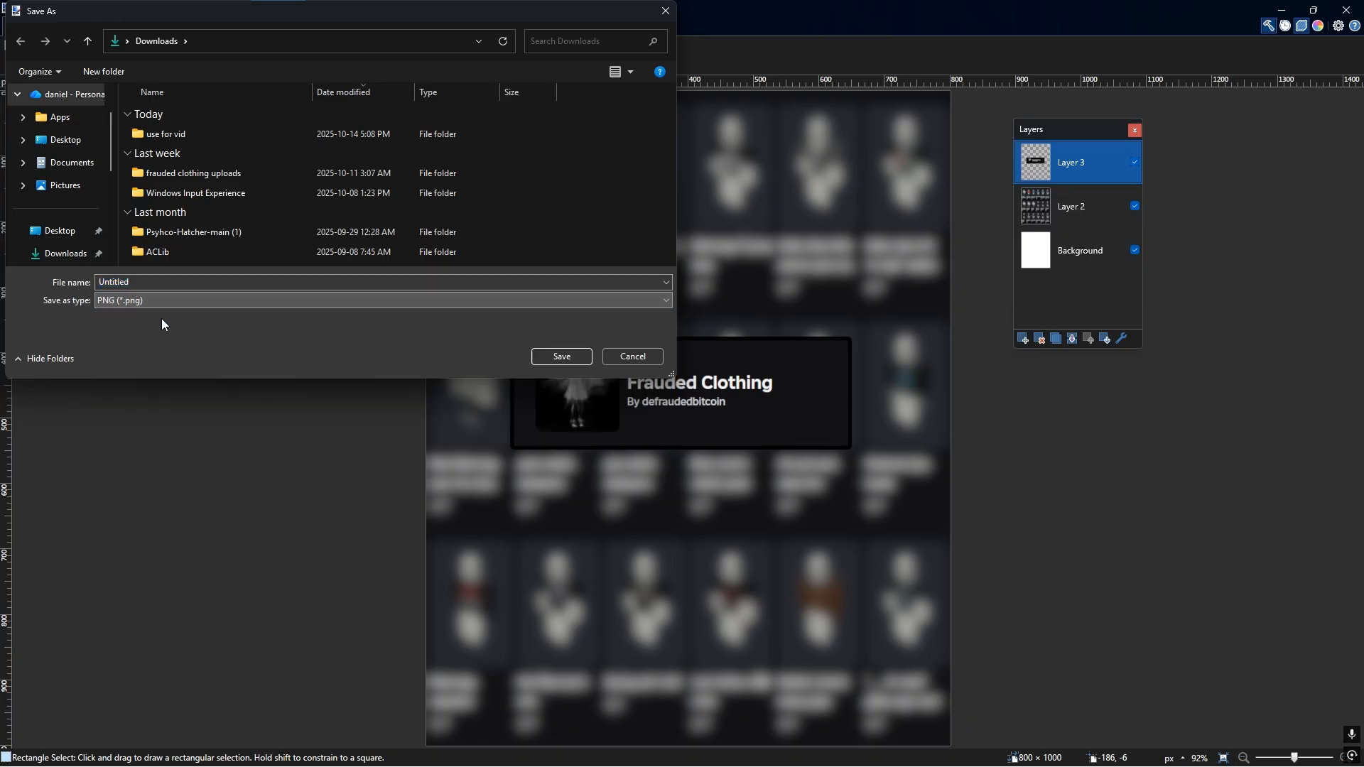
{"action": "type", "text": "1q23wdfqewfqAW"}
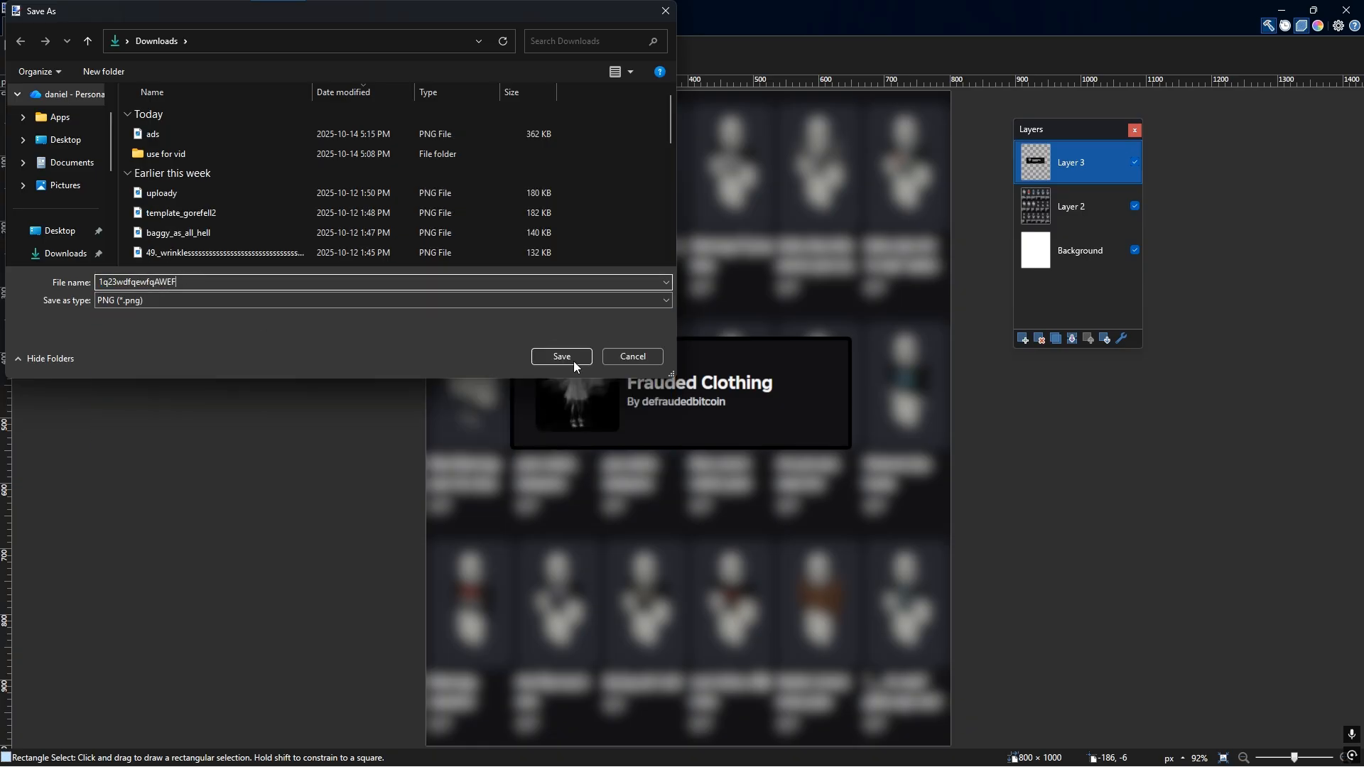
{"action": "type", "text": "EF"}
{"action": "left_click", "coordinate": [574, 362]}
{"action": "left_click", "coordinate": [789, 490]}
{"action": "left_click", "coordinate": [697, 408]}
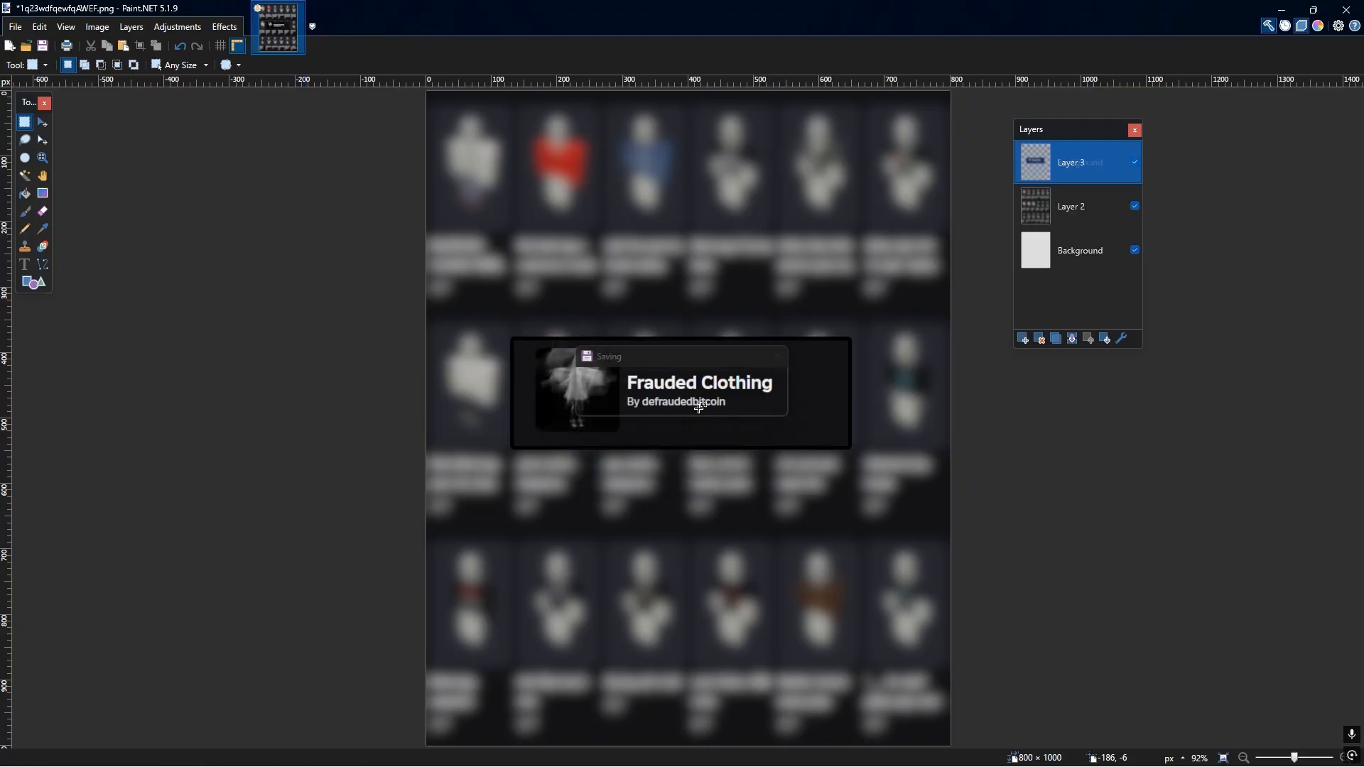
- Undo the flattening and close the image, discarding the unsaved changes
{"action": "key", "text": "ctrl+z"}
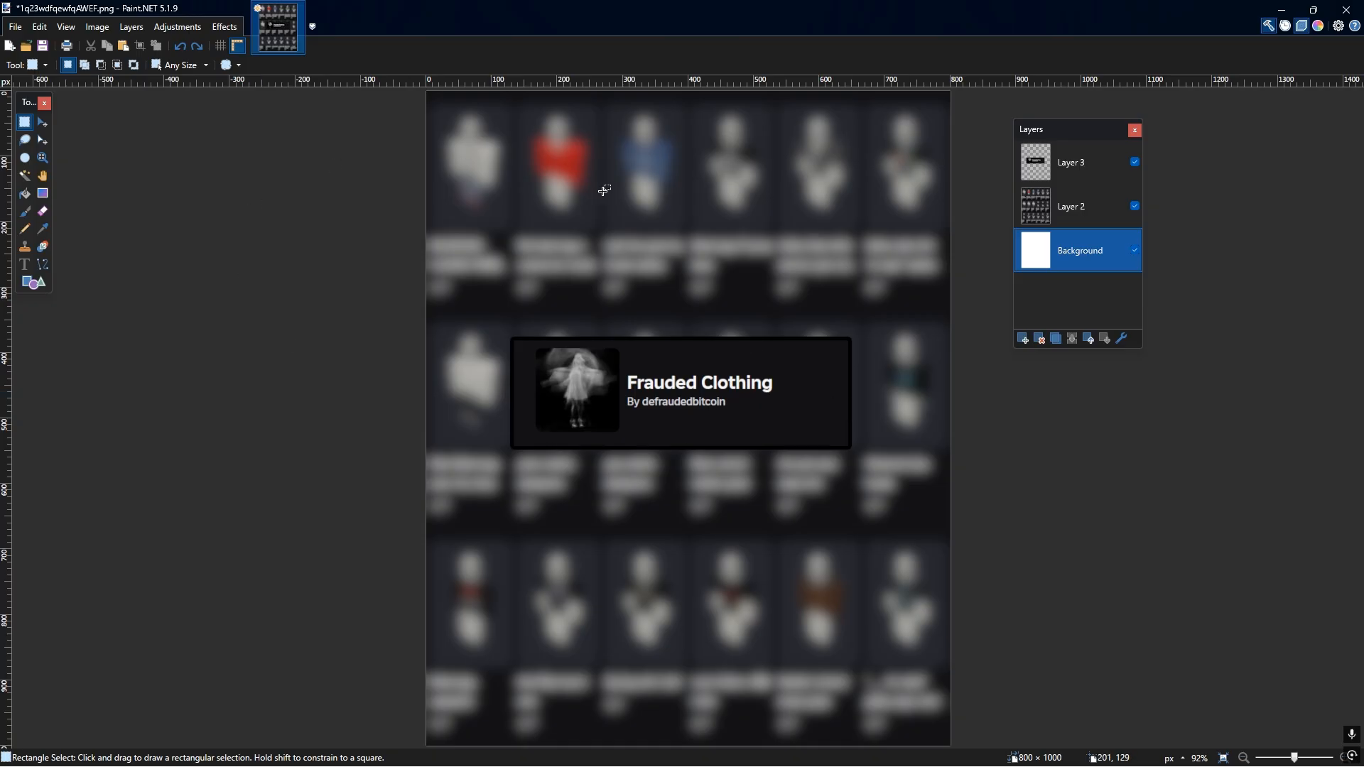
{"action": "left_click", "coordinate": [297, 8]}
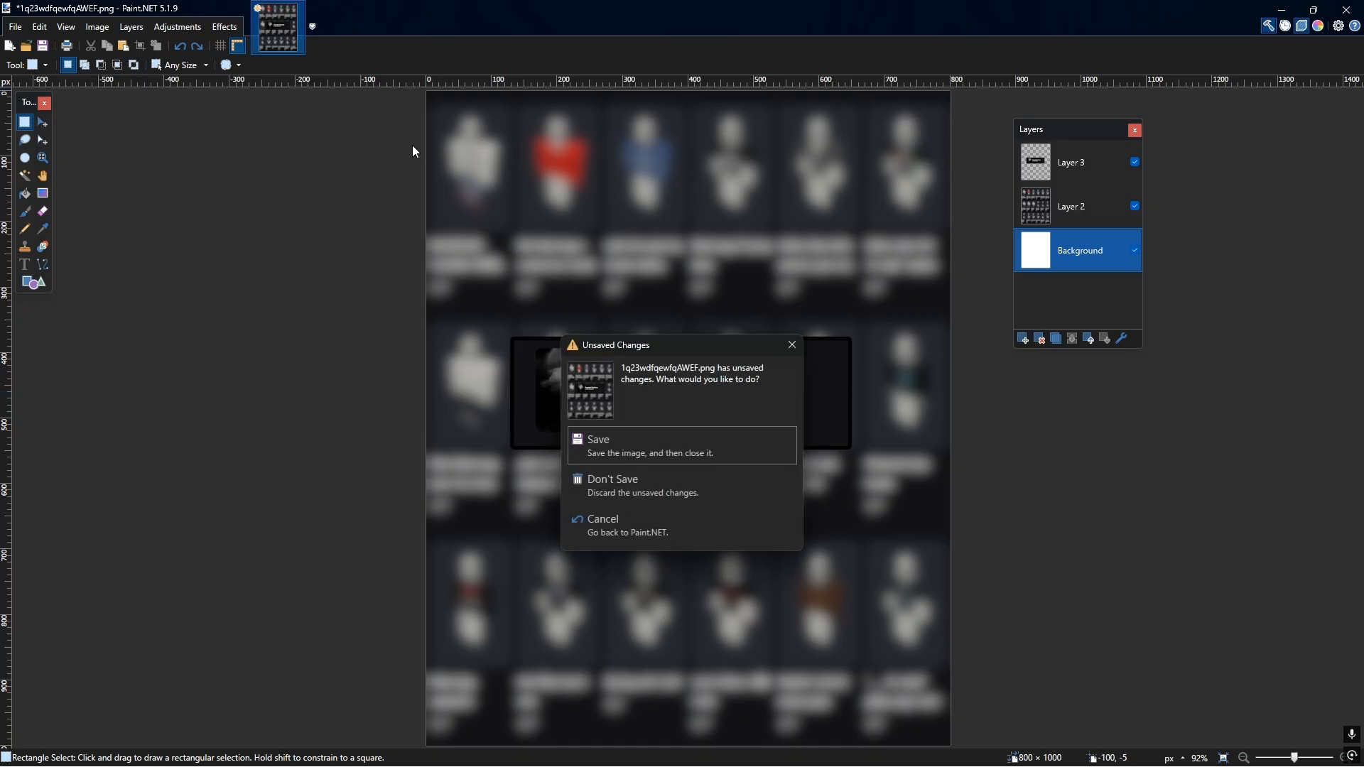
{"action": "left_click", "coordinate": [664, 481]}
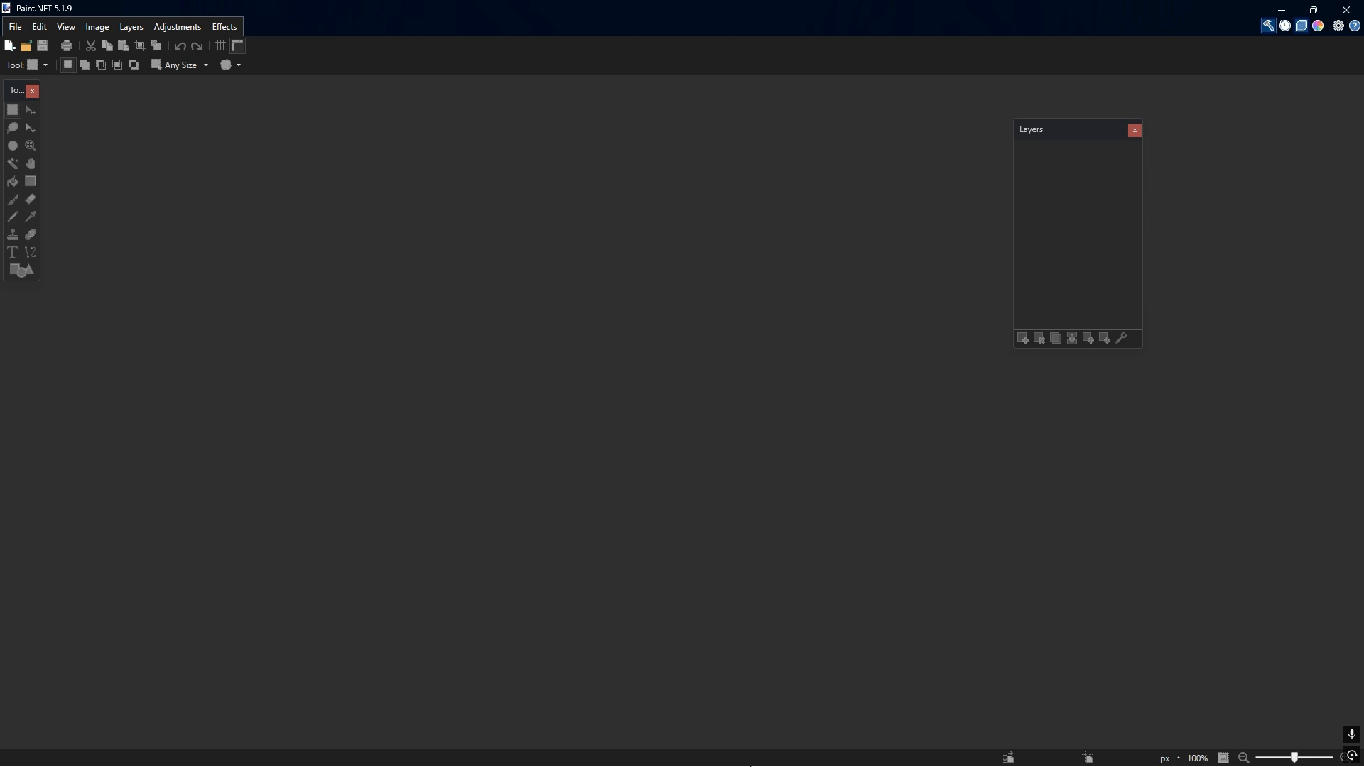
- Switch to Roblox, leave the community outfits browser and put the avatar in the Photo Studio
{"action": "key", "text": "super"}
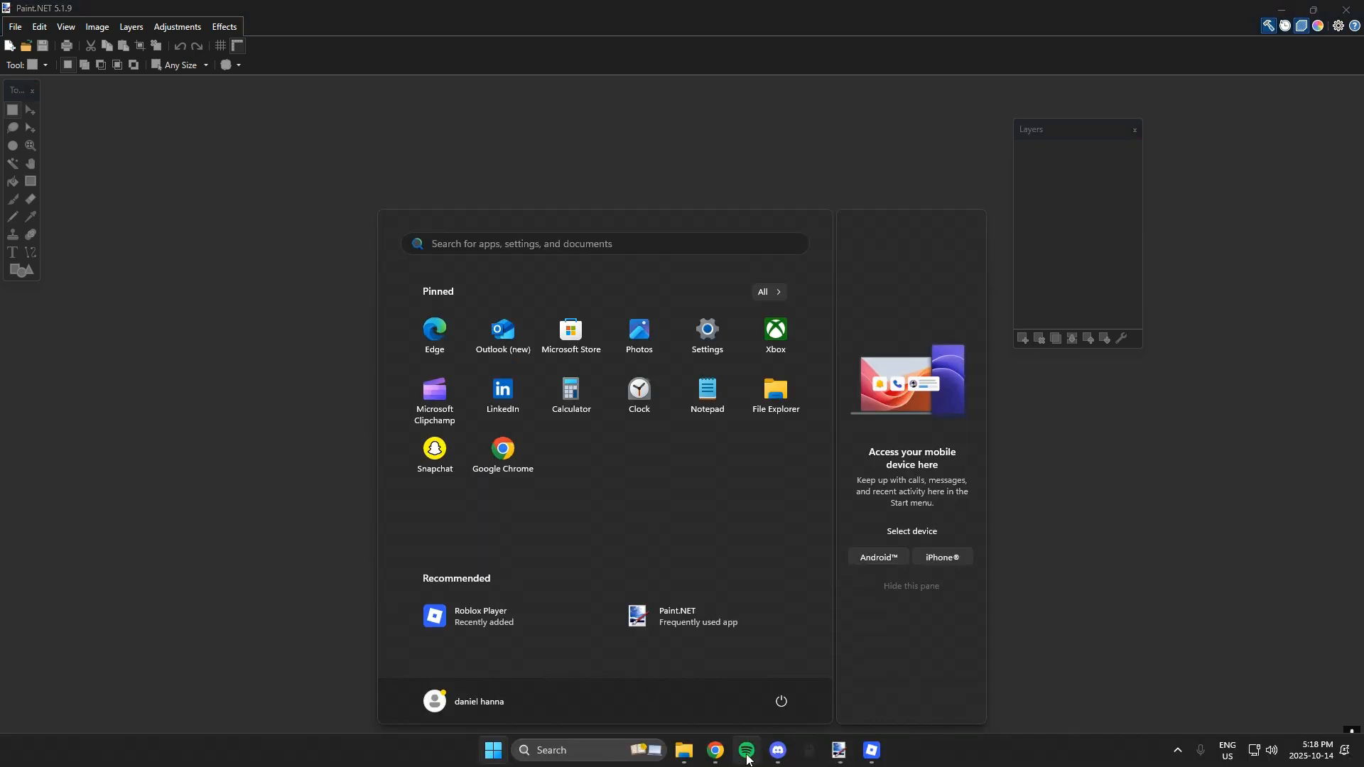
{"action": "left_click", "coordinate": [871, 750]}
{"action": "left_click", "coordinate": [1294, 129]}
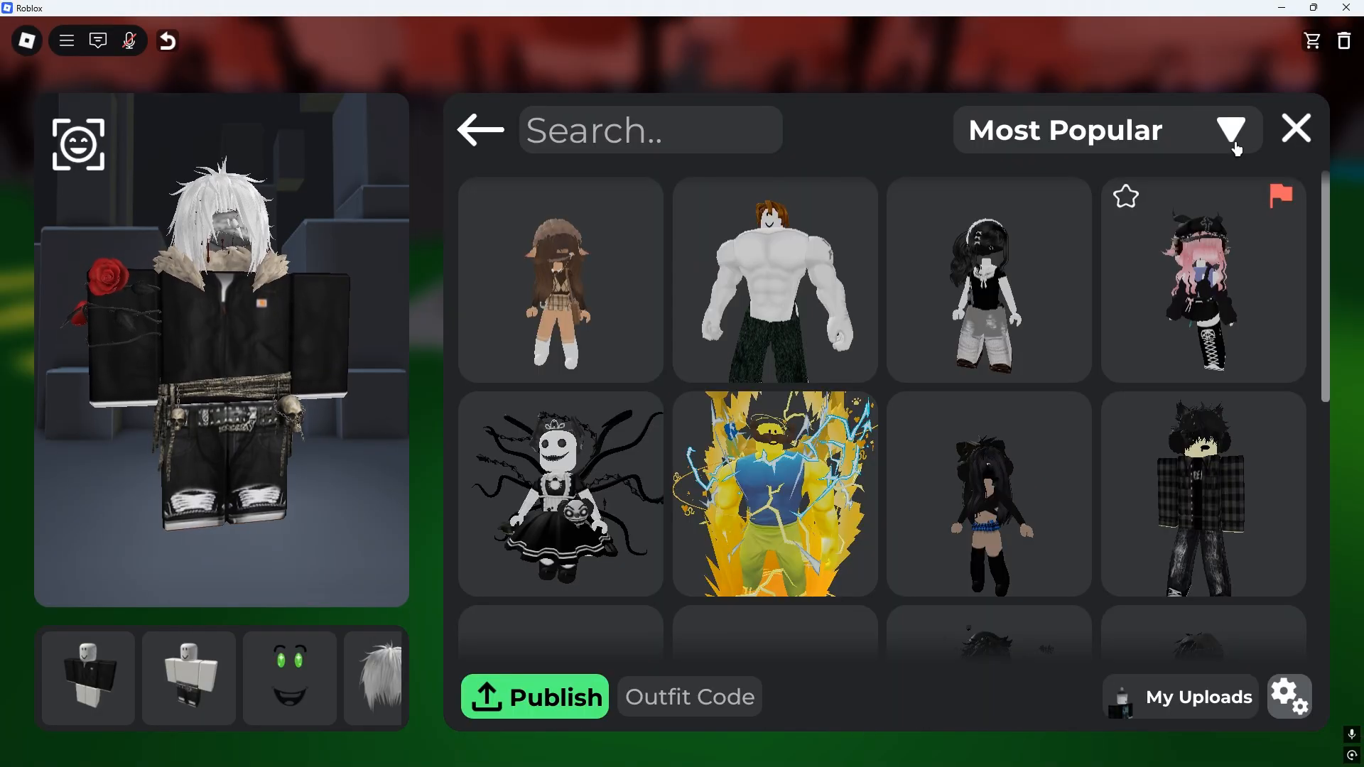
{"action": "left_click", "coordinate": [1294, 131]}
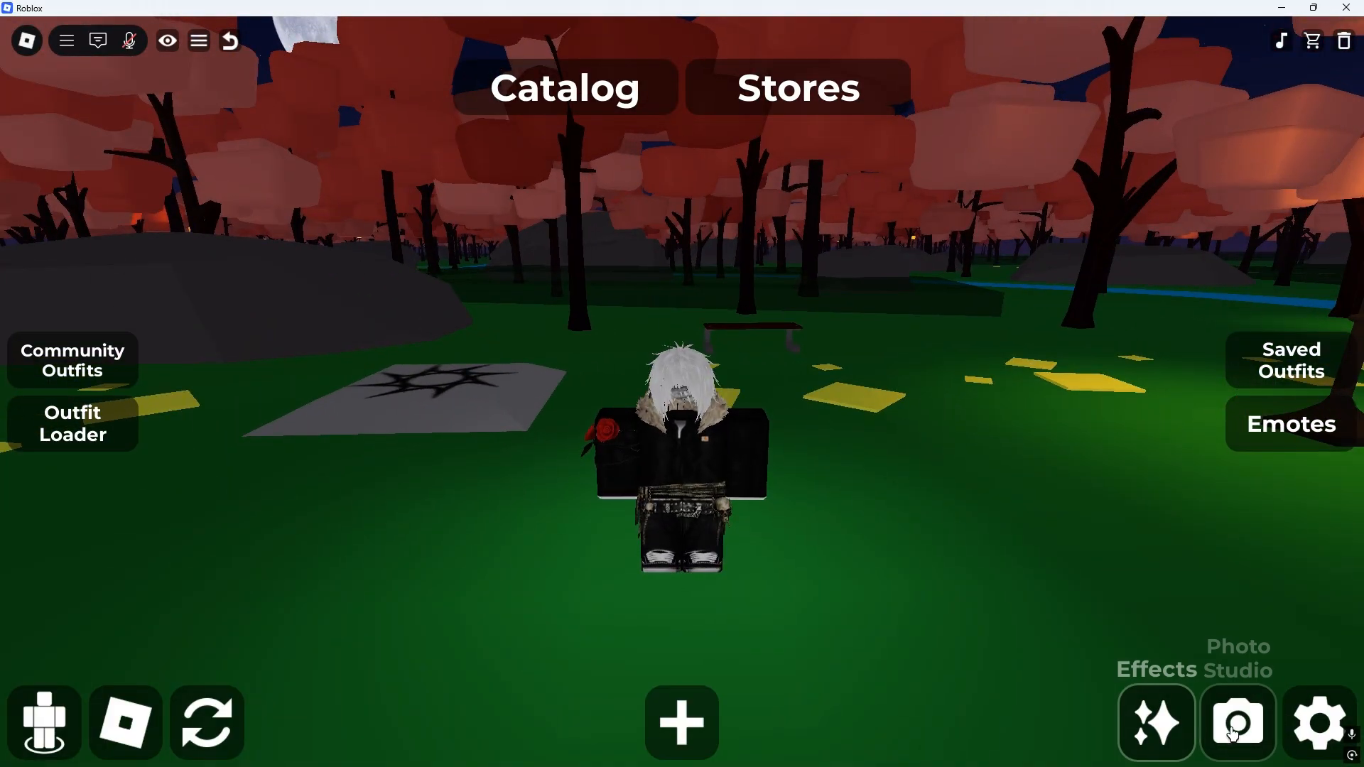
{"action": "left_click", "coordinate": [1155, 721]}
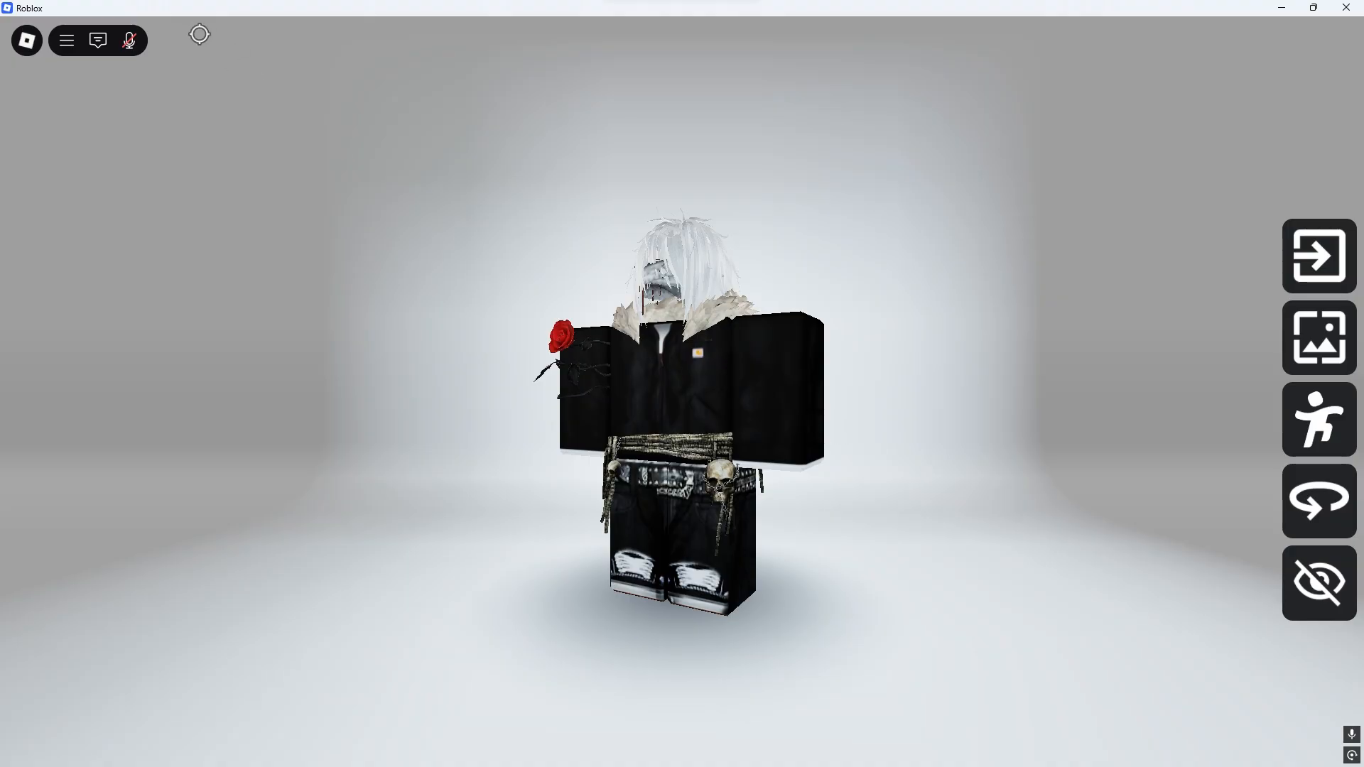
- Snip the avatar's front view against the studio backdrop, then rotate around it and snip its back view
{"action": "key", "text": "super+shift+s"}
{"action": "left_click_drag", "start_coordinate": [183, 17], "coordinate": [1218, 766]}
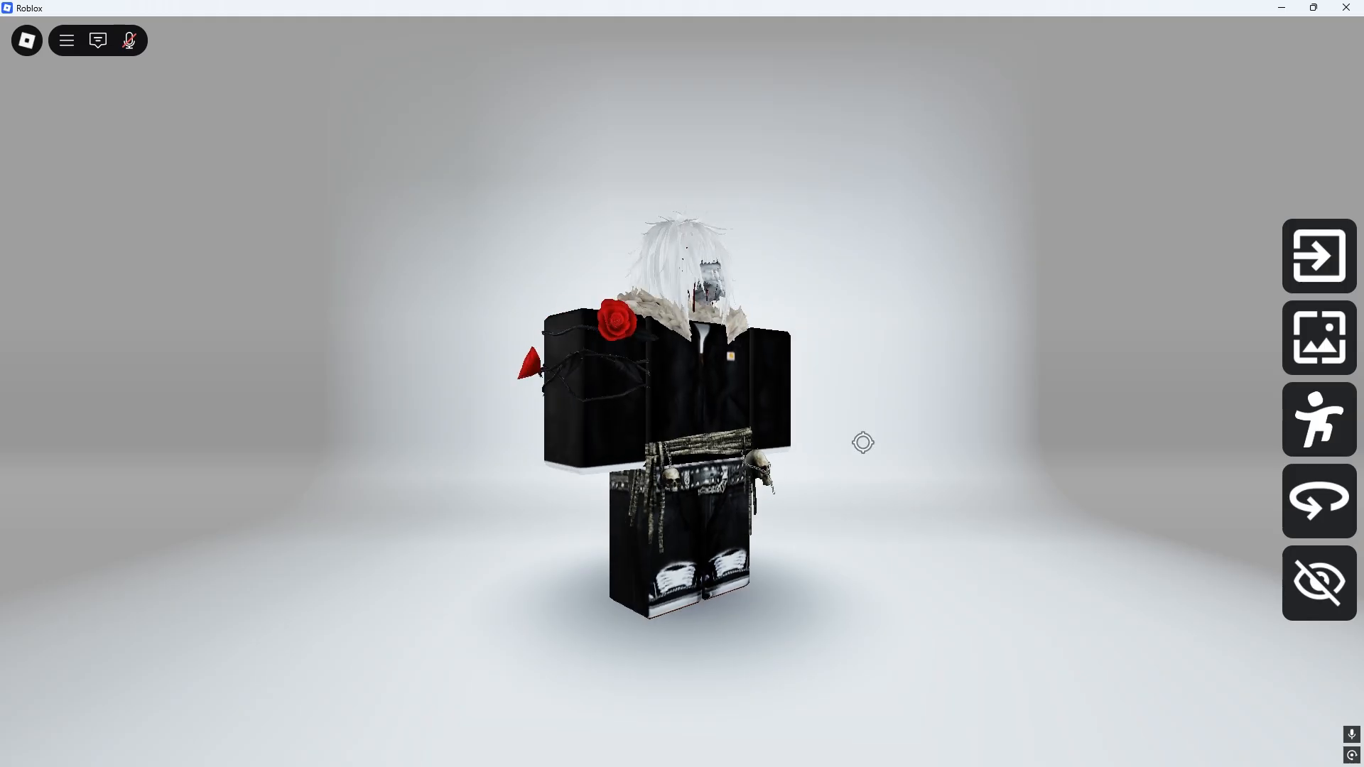
{"action": "left_click_drag", "start_coordinate": [765, 432], "coordinate": [687, 453]}
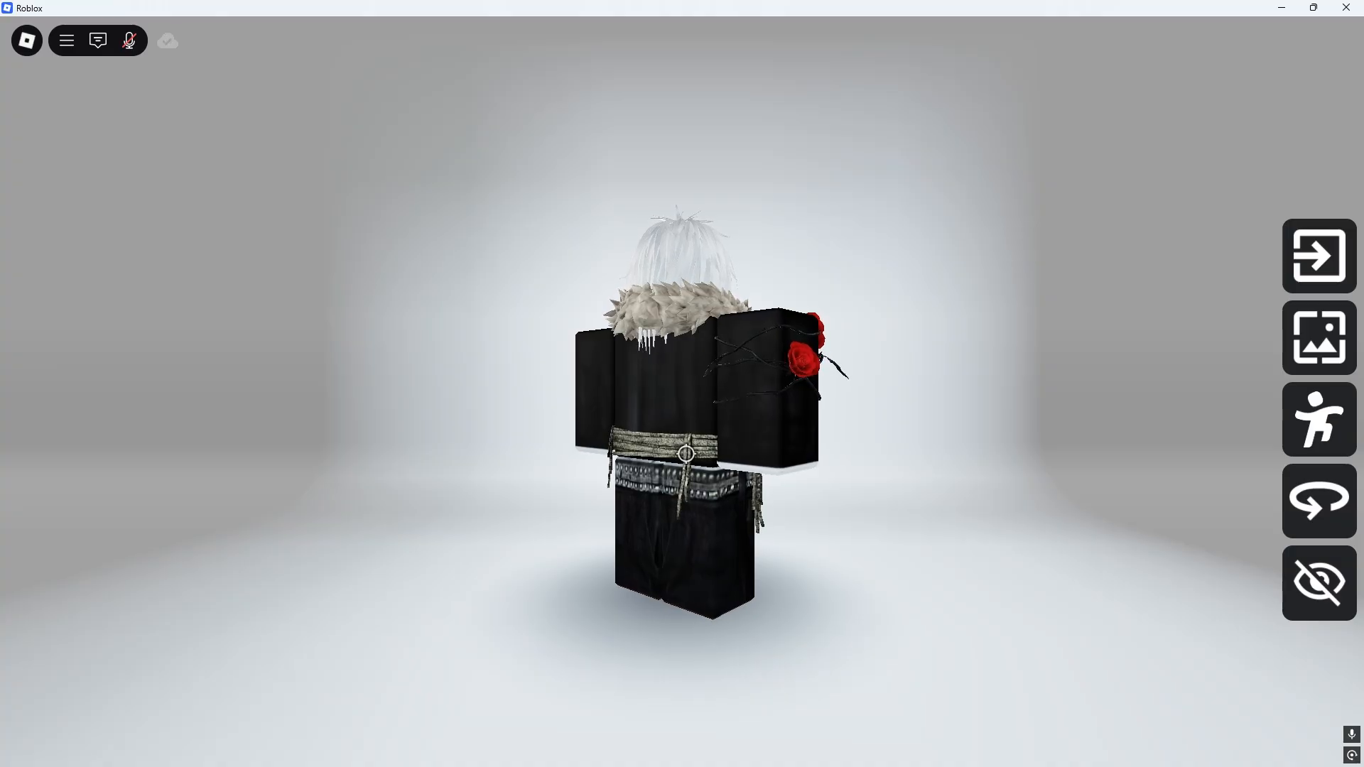
{"action": "key", "text": "super+shift+s"}
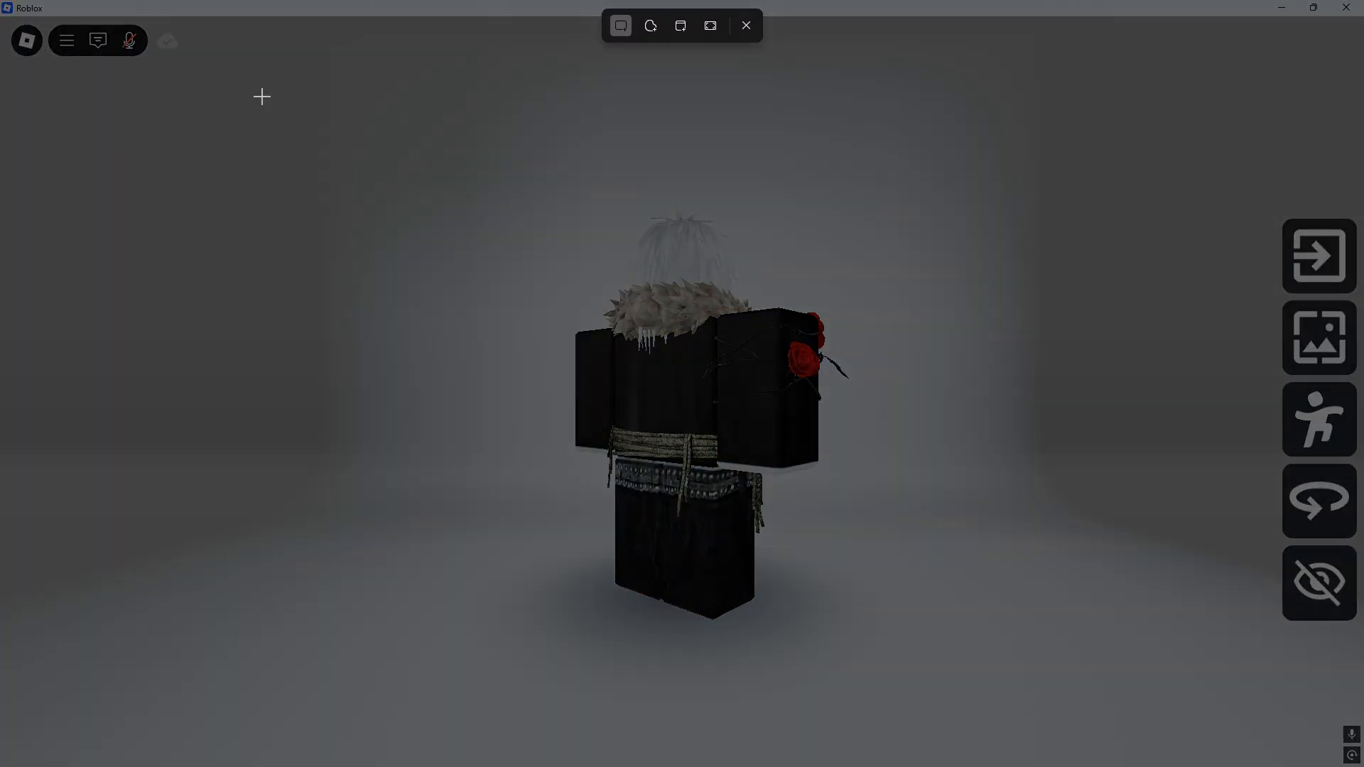
{"action": "left_click_drag", "start_coordinate": [179, 23], "coordinate": [1216, 763]}
- Return to Paint.NET and create a new blank image of 800 × 1000 pixels
{"action": "key", "text": "super"}
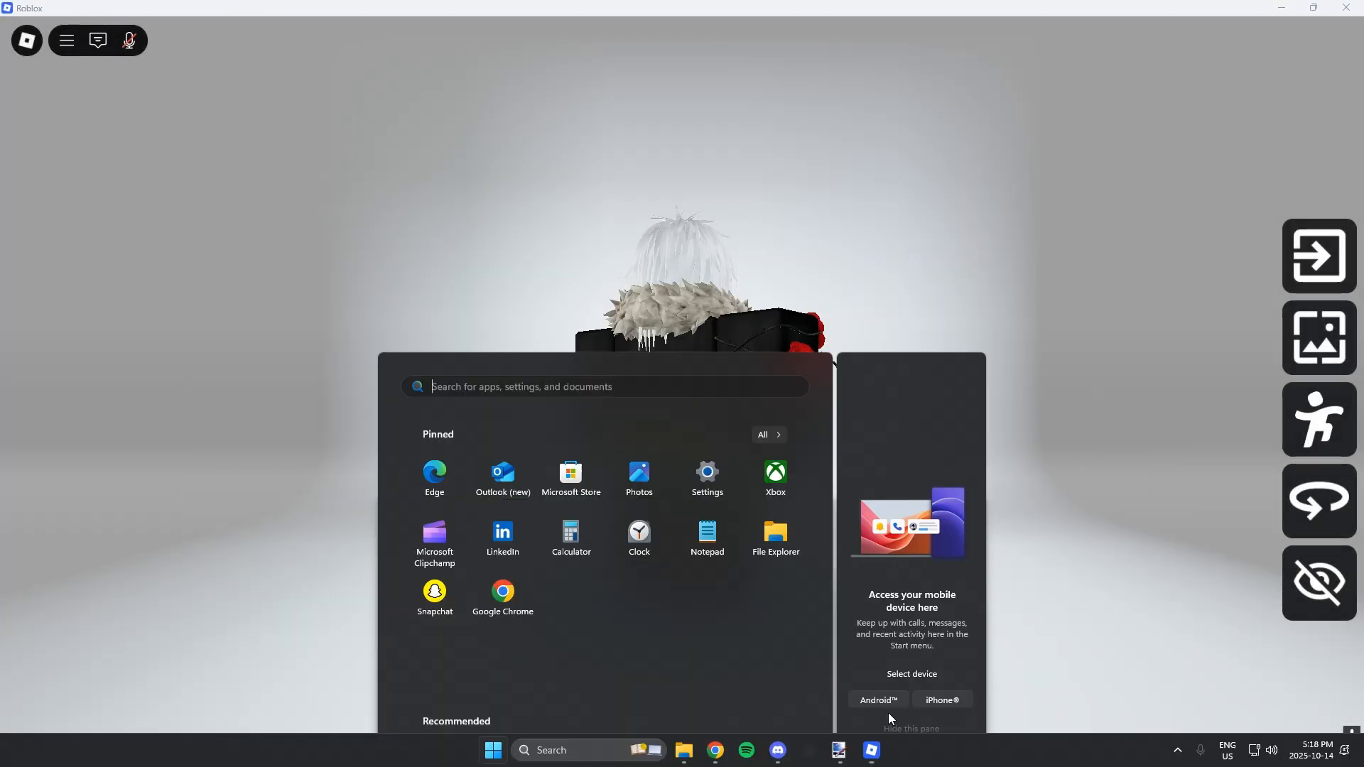
{"action": "left_click", "coordinate": [838, 755]}
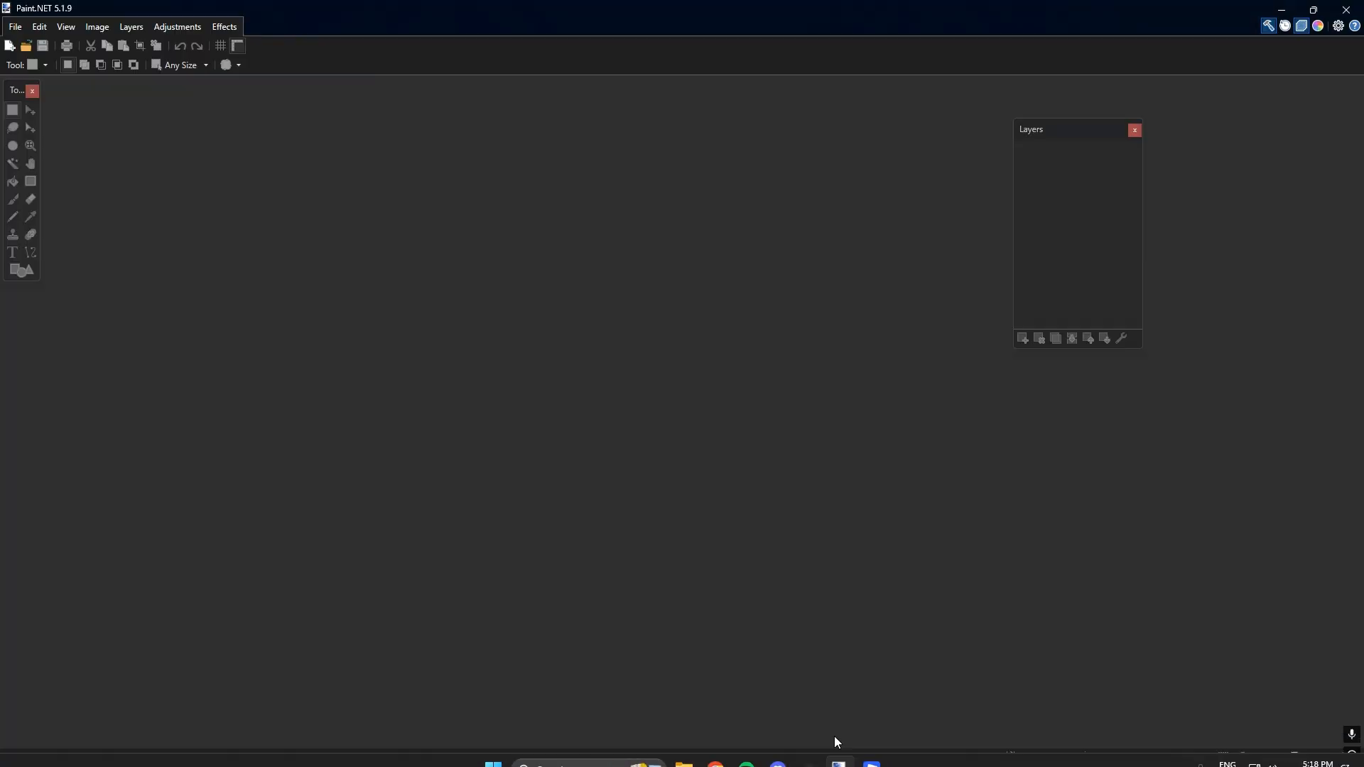
{"action": "left_click", "coordinate": [12, 27]}
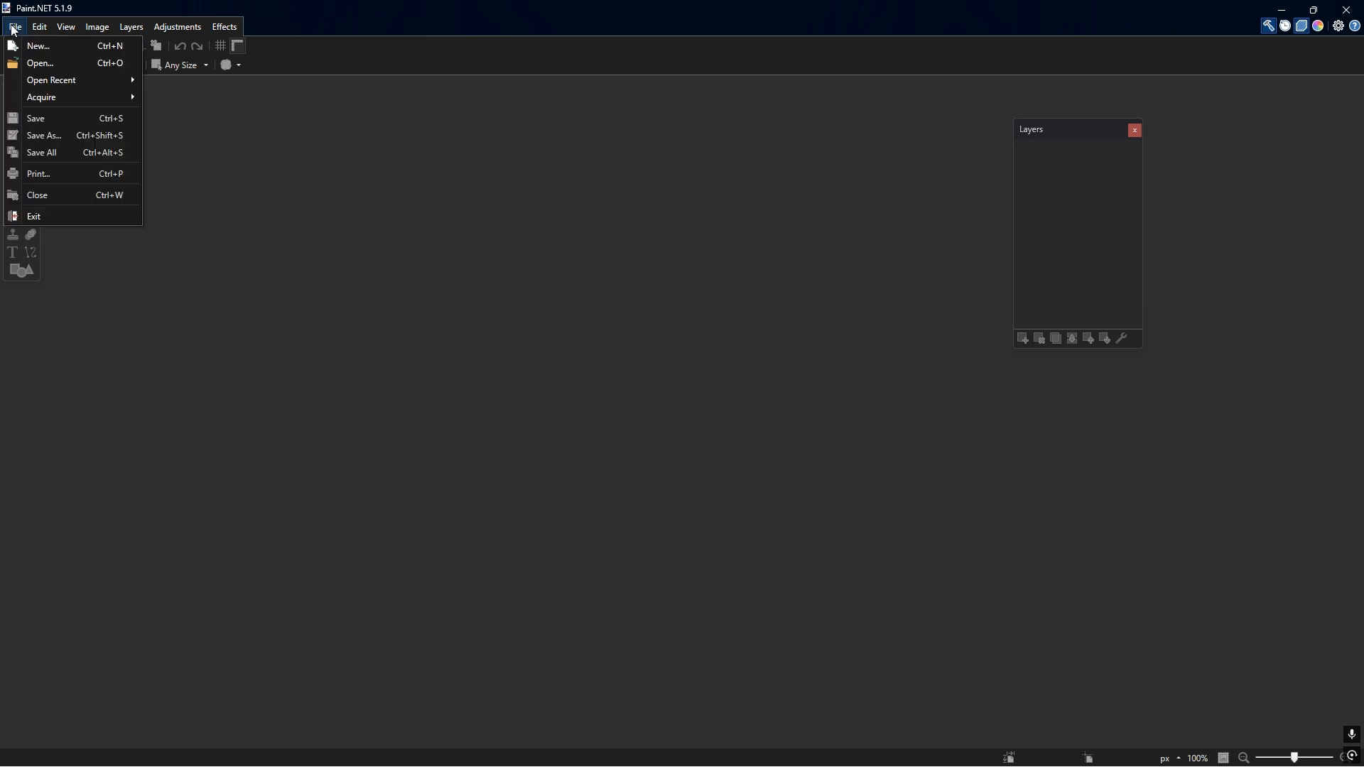
{"action": "left_click", "coordinate": [40, 51]}
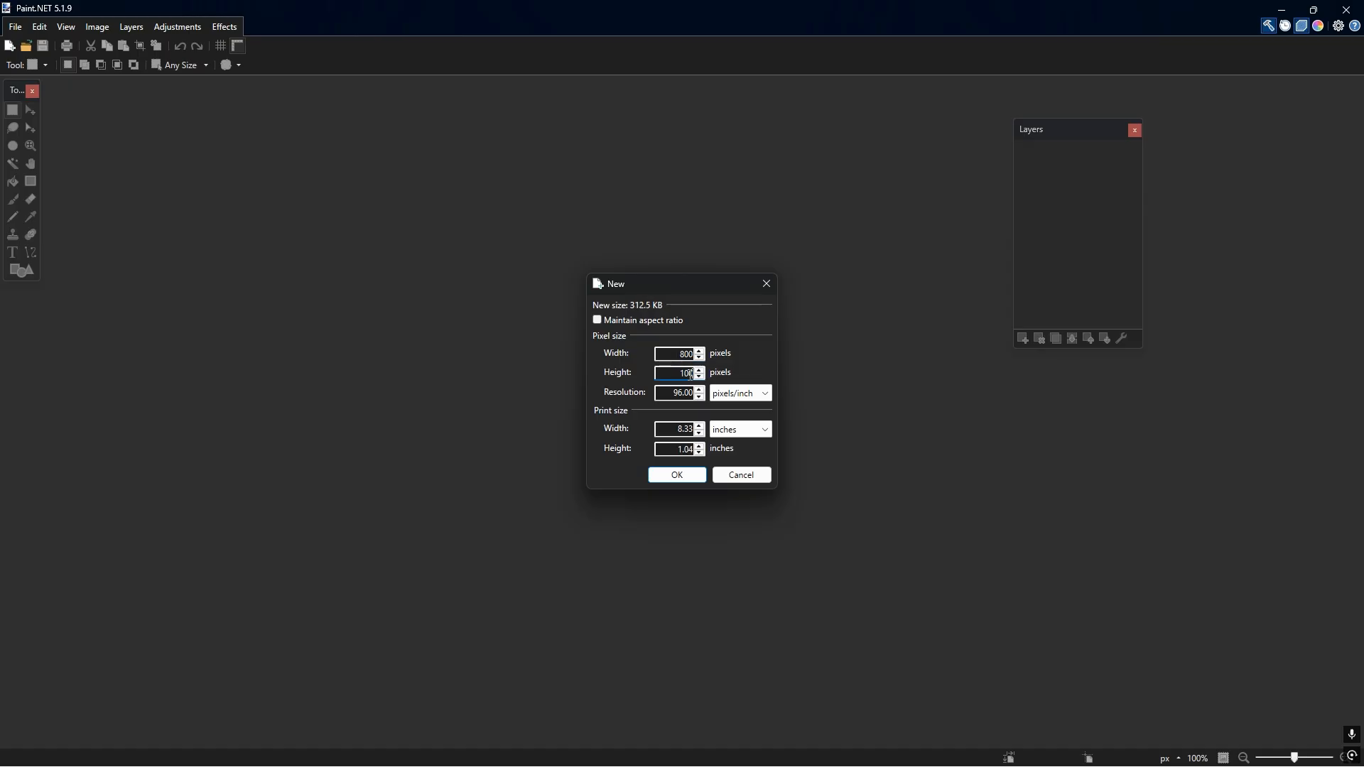
{"action": "left_click", "coordinate": [684, 470]}
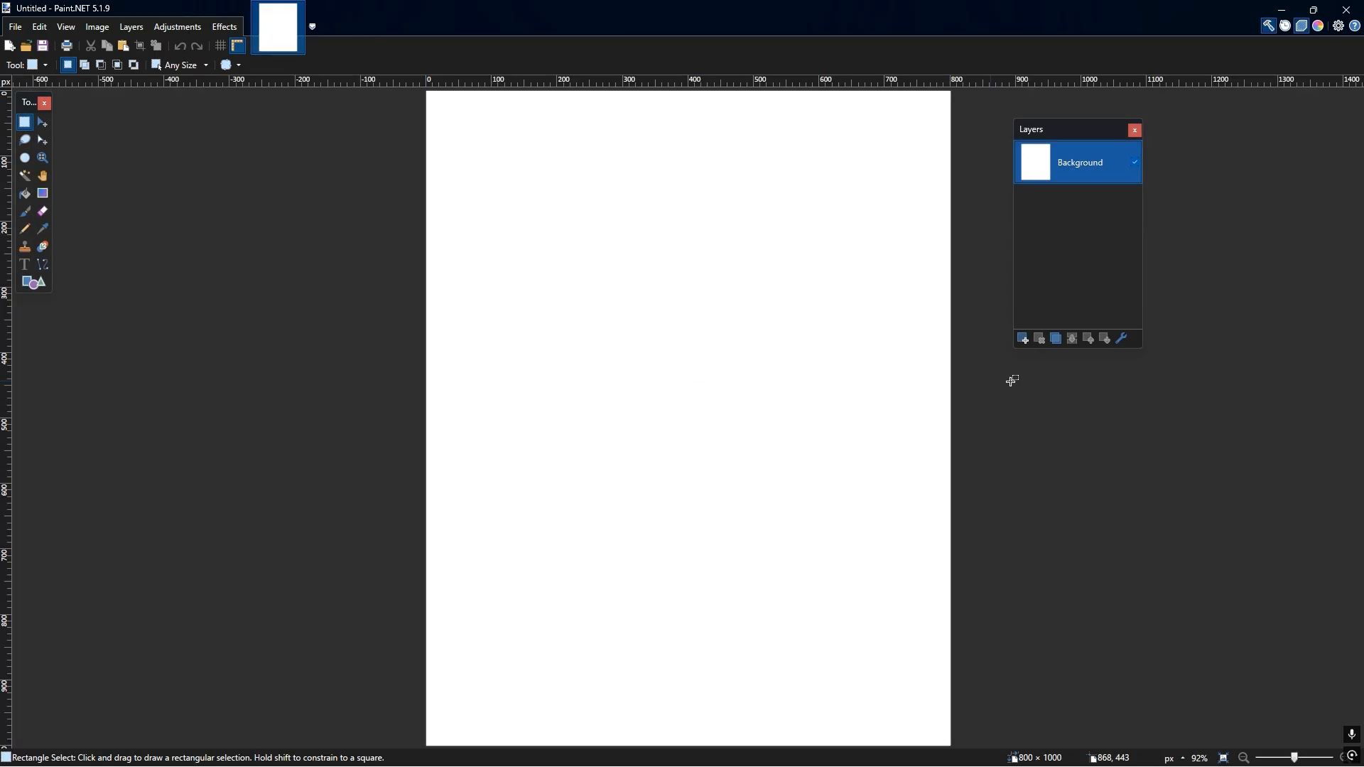
- Paste the front-view avatar snip onto a new layer, keeping the canvas size, and shift it left to about -442, -2
{"action": "left_click", "coordinate": [1025, 343]}
{"action": "key", "text": "super+v"}
{"action": "left_click", "coordinate": [1132, 650]}
{"action": "left_click", "coordinate": [718, 518]}
{"action": "left_click_drag", "start_coordinate": [861, 334], "coordinate": [586, 333]}
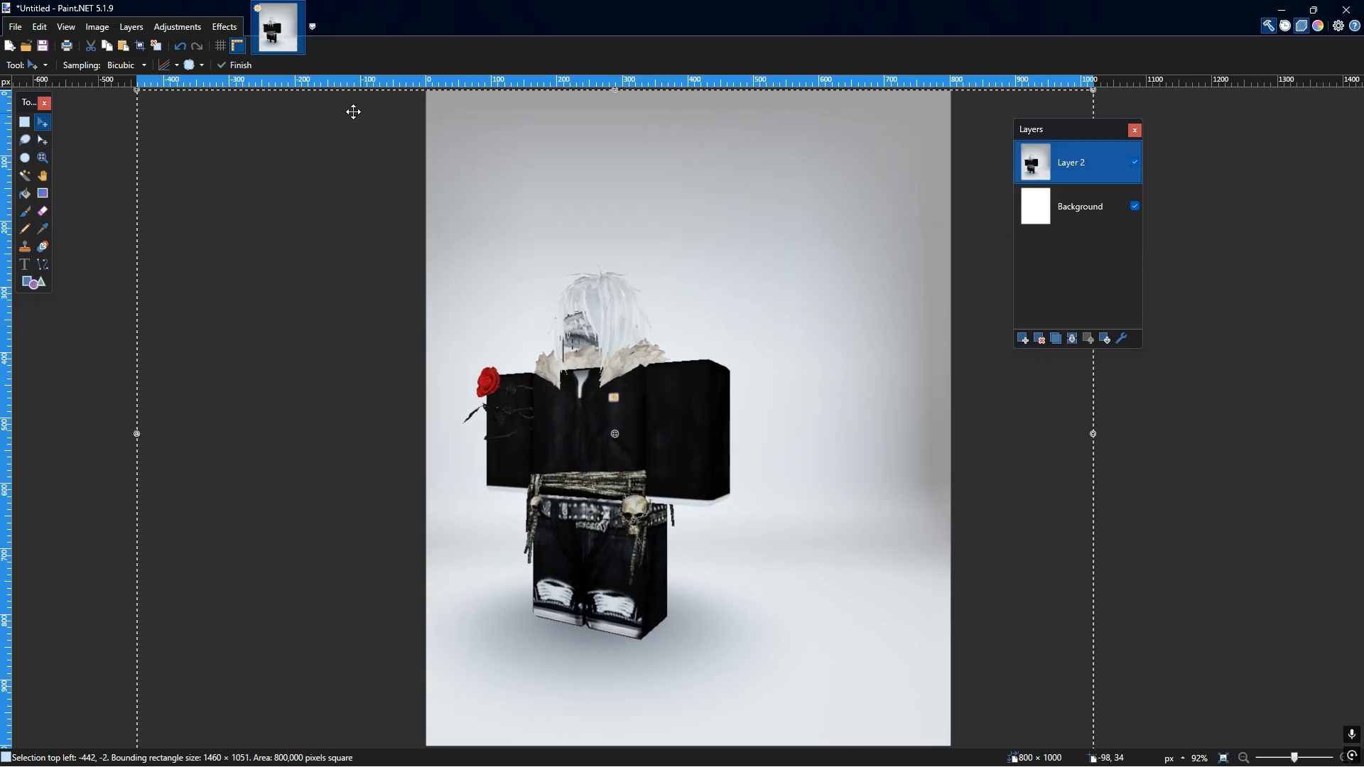
- Move the front-view snip up to about -446, -200 so the avatar stands in the upper left of the canvas
{"action": "scroll", "coordinate": [570, 278], "scroll_direction": "down", "scroll_amount": 2}
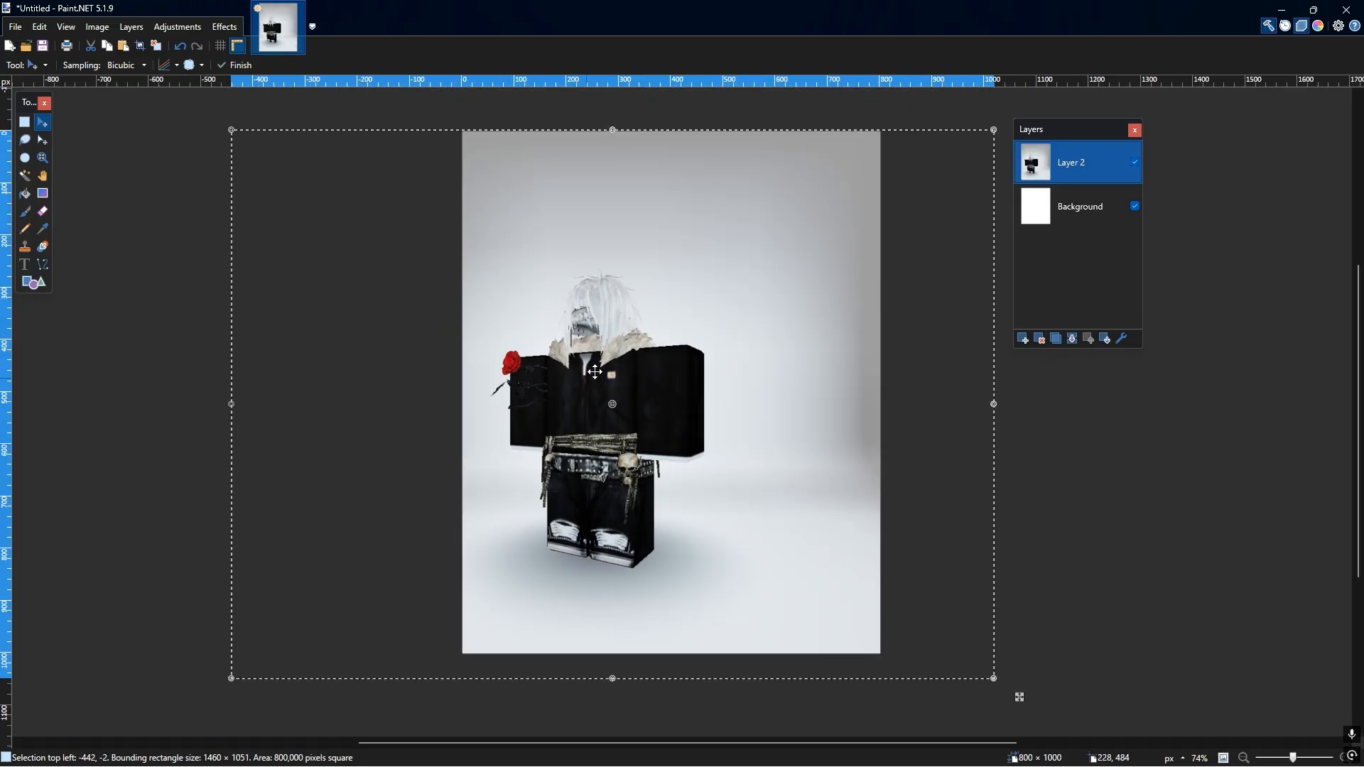
{"action": "scroll", "coordinate": [690, 348], "scroll_direction": "up", "scroll_amount": 2}
{"action": "left_click_drag", "start_coordinate": [625, 458], "coordinate": [621, 354]}
{"action": "scroll", "coordinate": [651, 346], "scroll_direction": "down", "scroll_amount": 2}
{"action": "mouse_move", "coordinate": [606, 574]}
{"action": "left_mouse_down"}
{"action": "mouse_move", "coordinate": [615, 636]}
{"action": "mouse_move", "coordinate": [615, 539]}
{"action": "mouse_move", "coordinate": [616, 570]}
{"action": "left_mouse_up"}
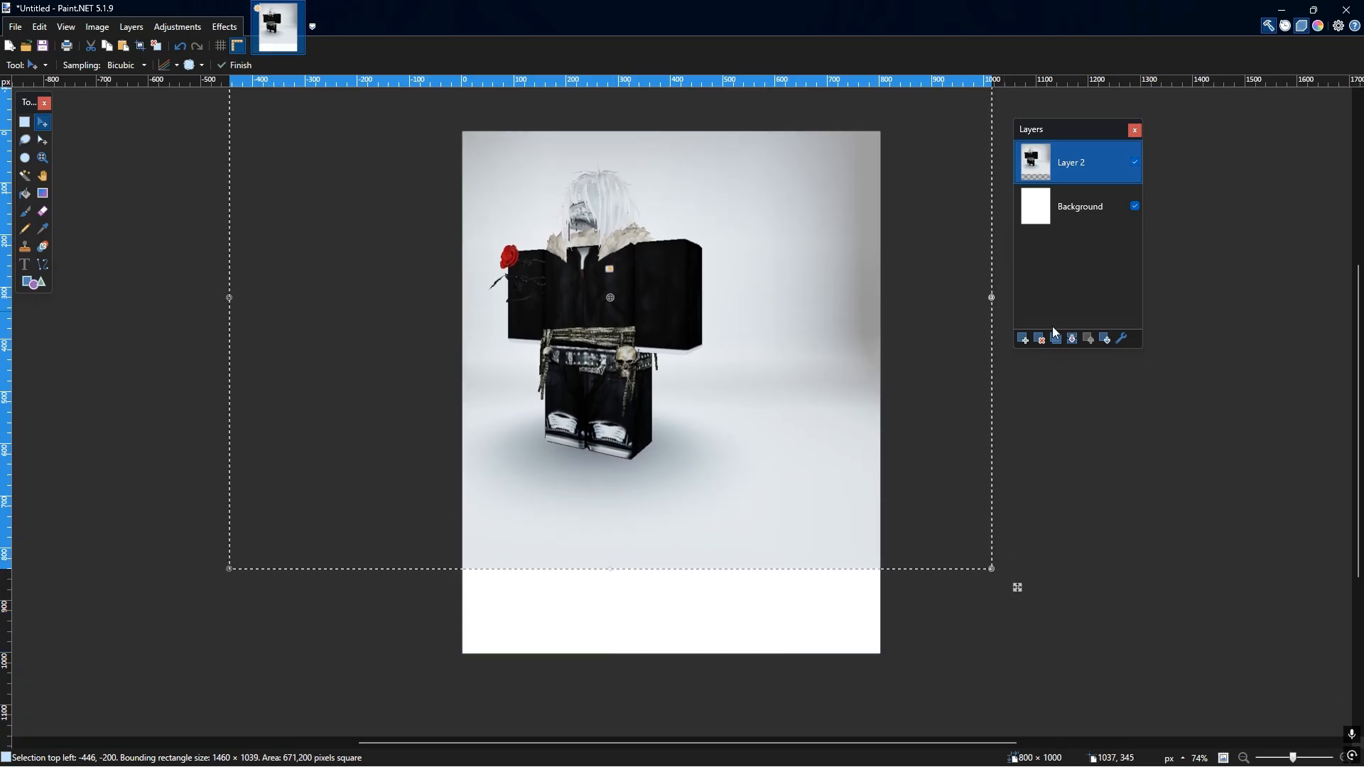
- Add another layer and paste the back-view avatar snip onto it, keeping the canvas size
{"action": "left_click", "coordinate": [1023, 341]}
{"action": "key", "text": "super+v"}
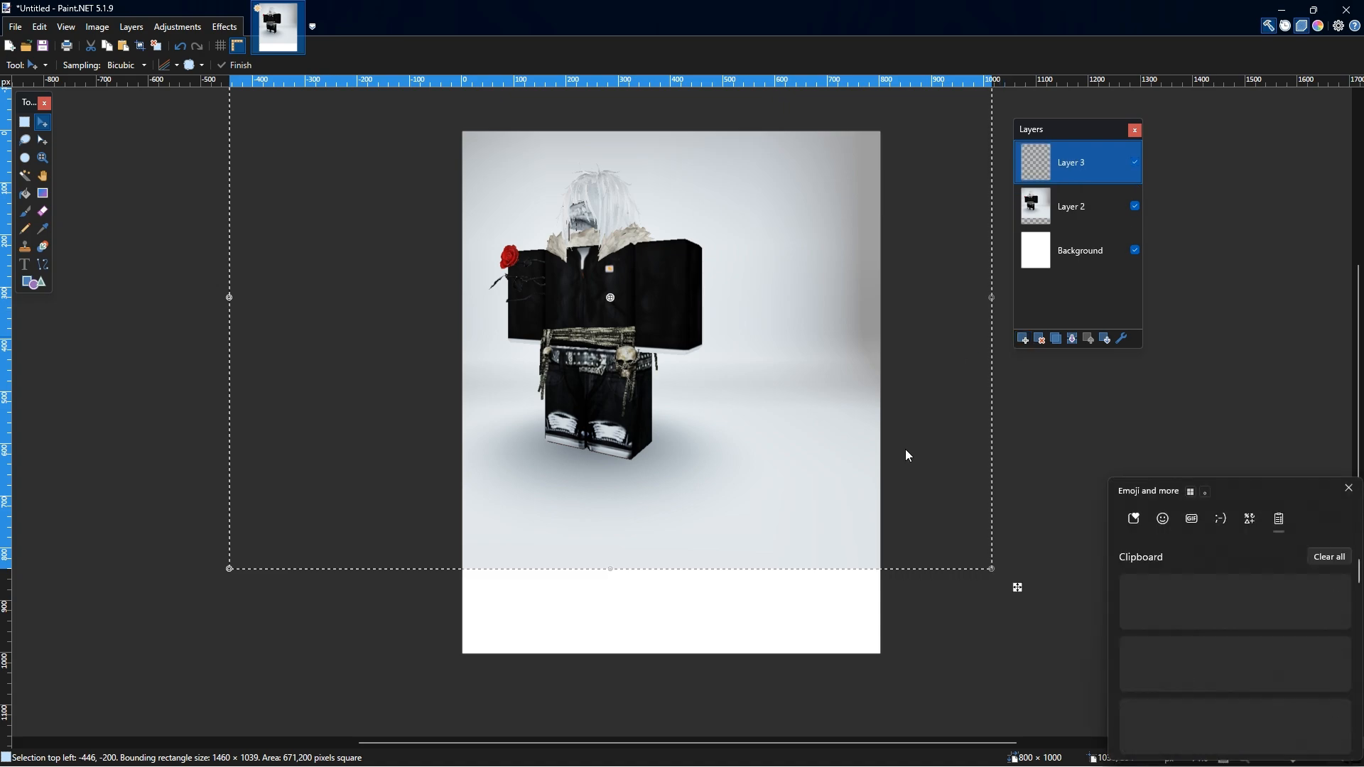
{"action": "left_click", "coordinate": [1170, 620]}
{"action": "left_click", "coordinate": [640, 478]}
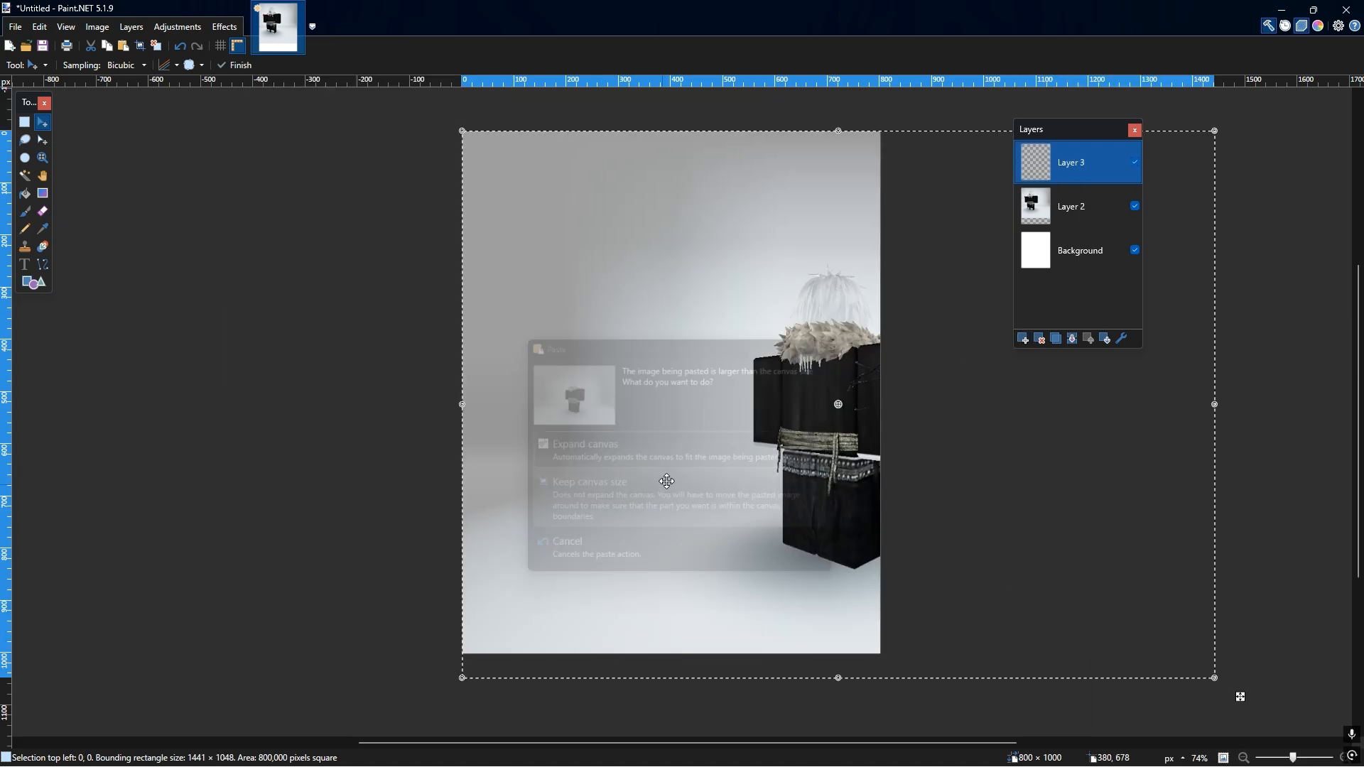
- Scale the back-view snip down to about 886 × 679 px and place it at about 37, 262
{"action": "left_click_drag", "start_coordinate": [830, 387], "coordinate": [773, 490]}
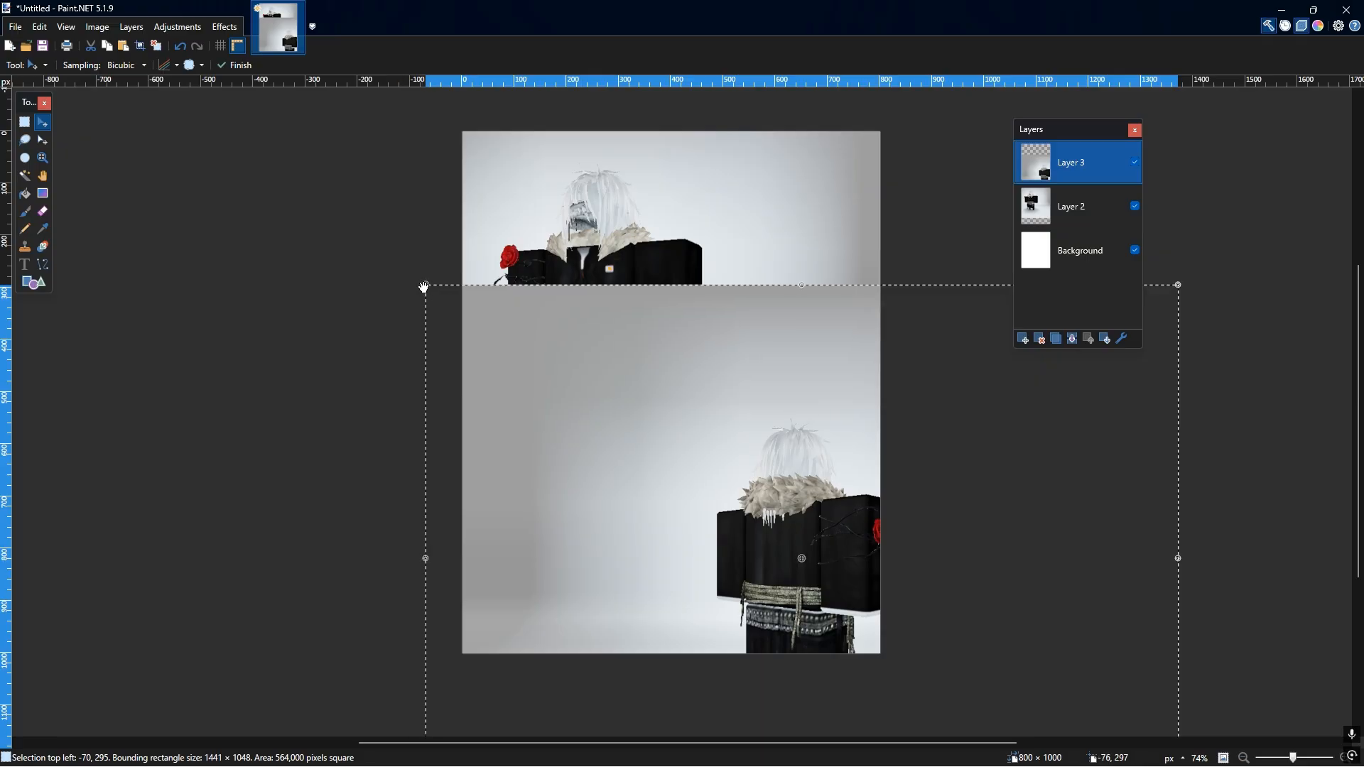
{"action": "left_click_drag", "start_coordinate": [425, 289], "coordinate": [718, 482]}
{"action": "left_click_drag", "start_coordinate": [922, 604], "coordinate": [700, 437]}
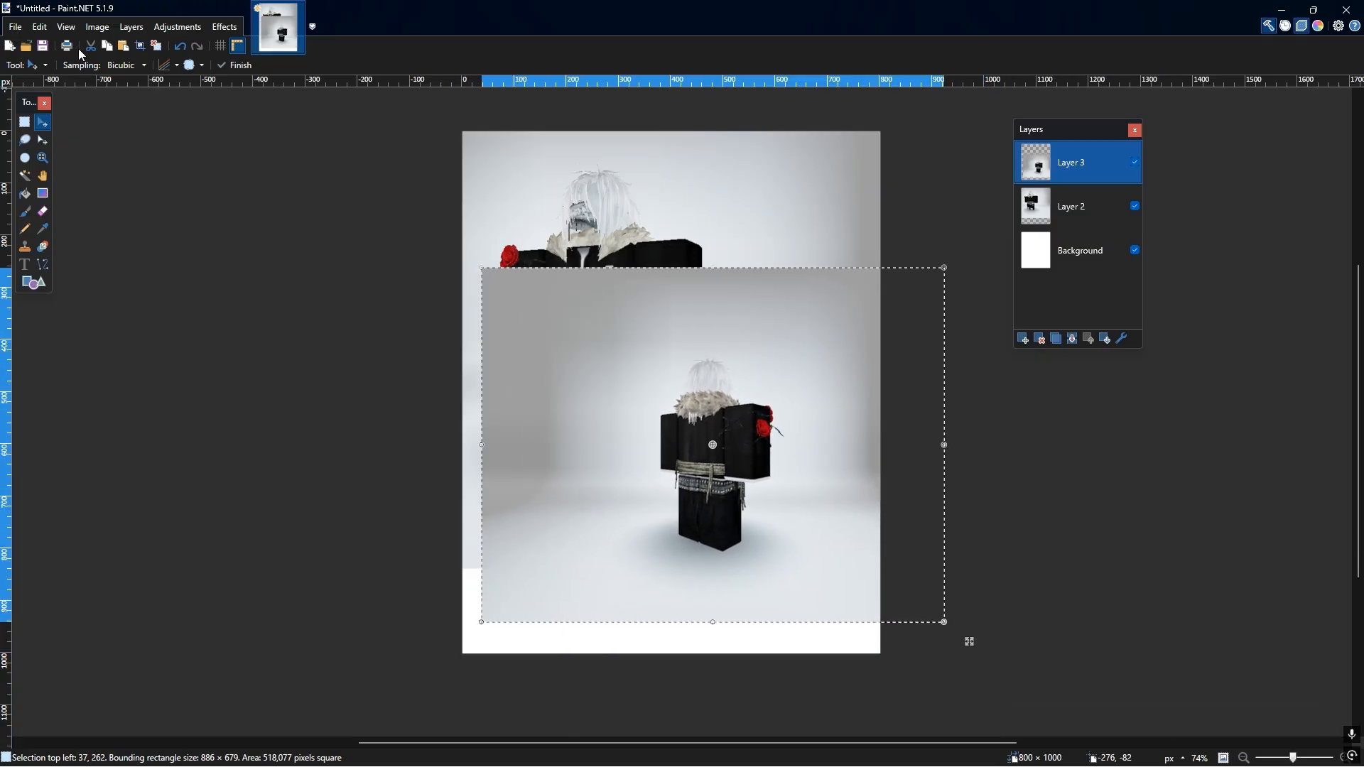
- Cut the scaled back-view snip and paste it into Photoroom's Background Remover, opened from the link in Discord's tools channel
{"action": "left_click", "coordinate": [89, 47]}
{"action": "key", "text": "super"}
{"action": "left_click", "coordinate": [778, 751]}
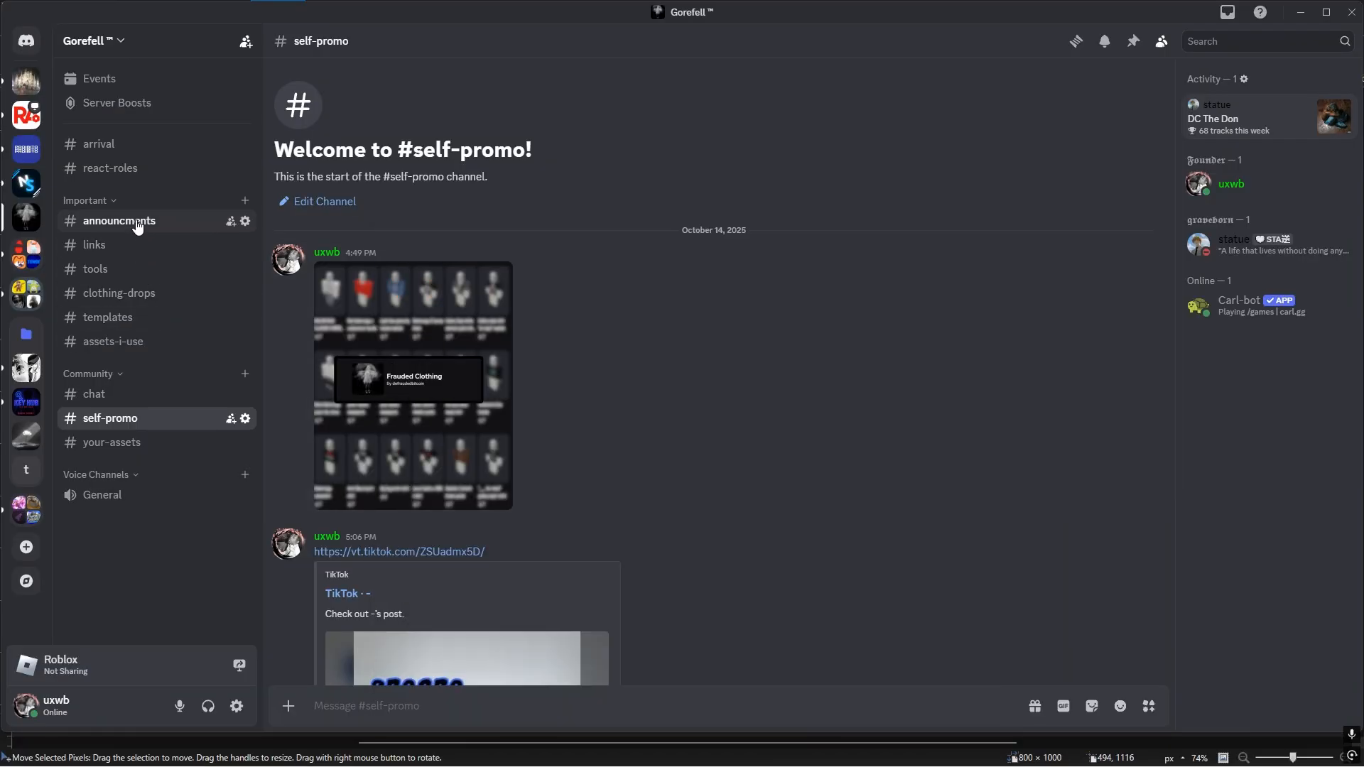
{"action": "left_click", "coordinate": [130, 274]}
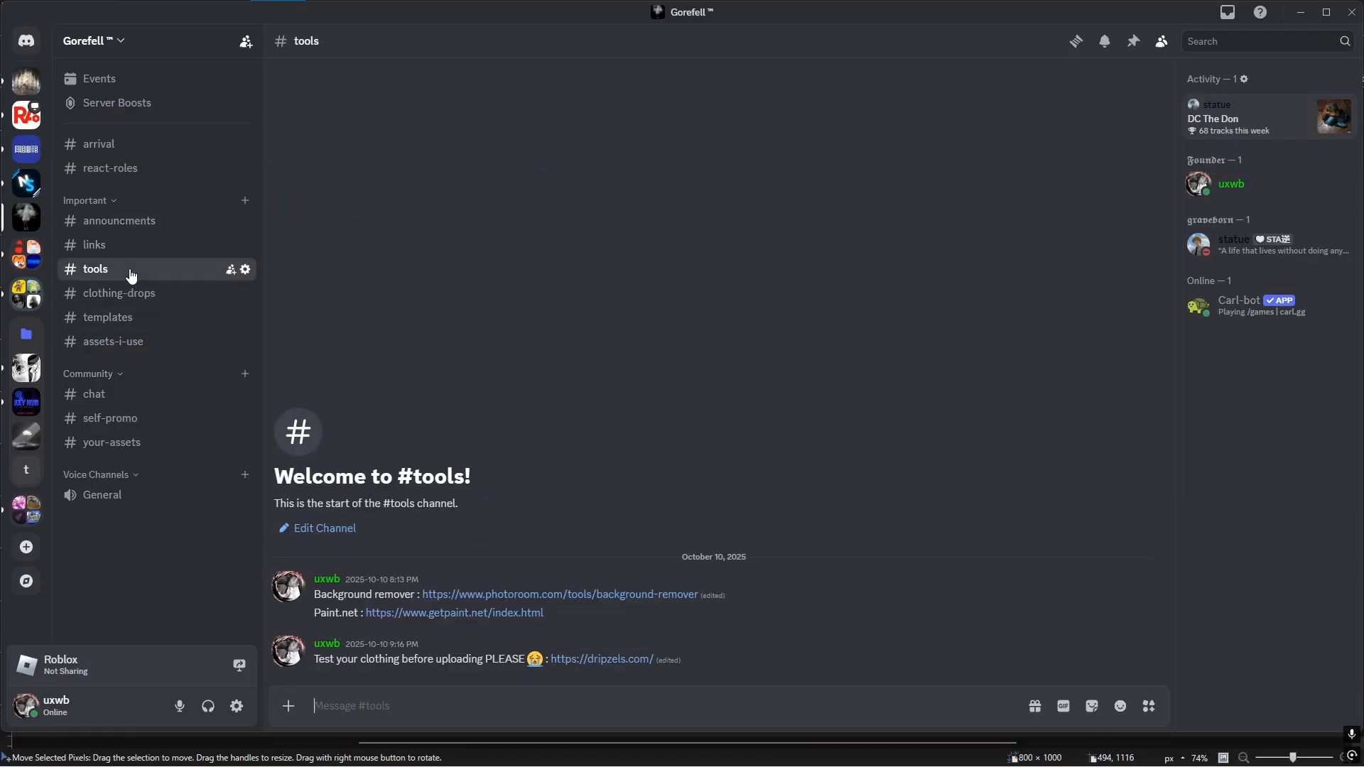
{"action": "left_click", "coordinate": [492, 594]}
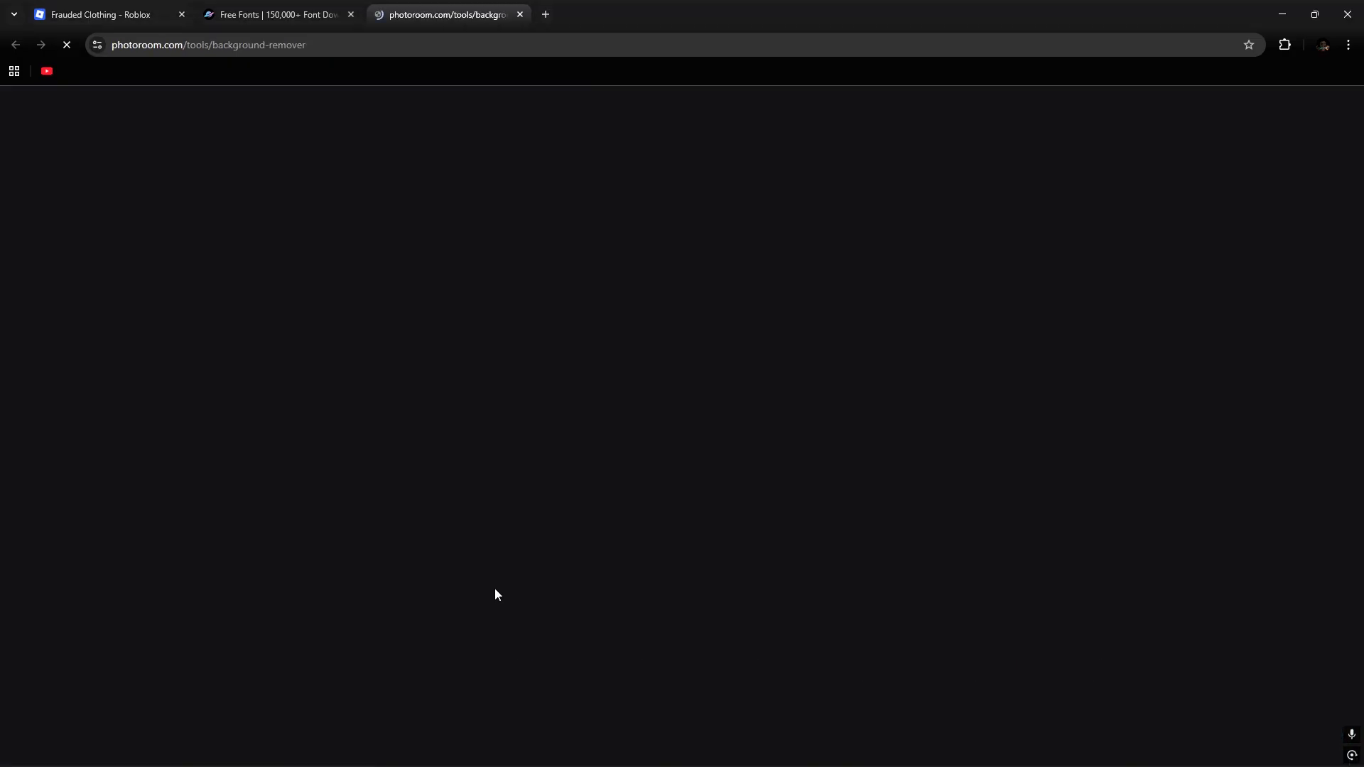
{"action": "key", "text": "ctrl+v"}
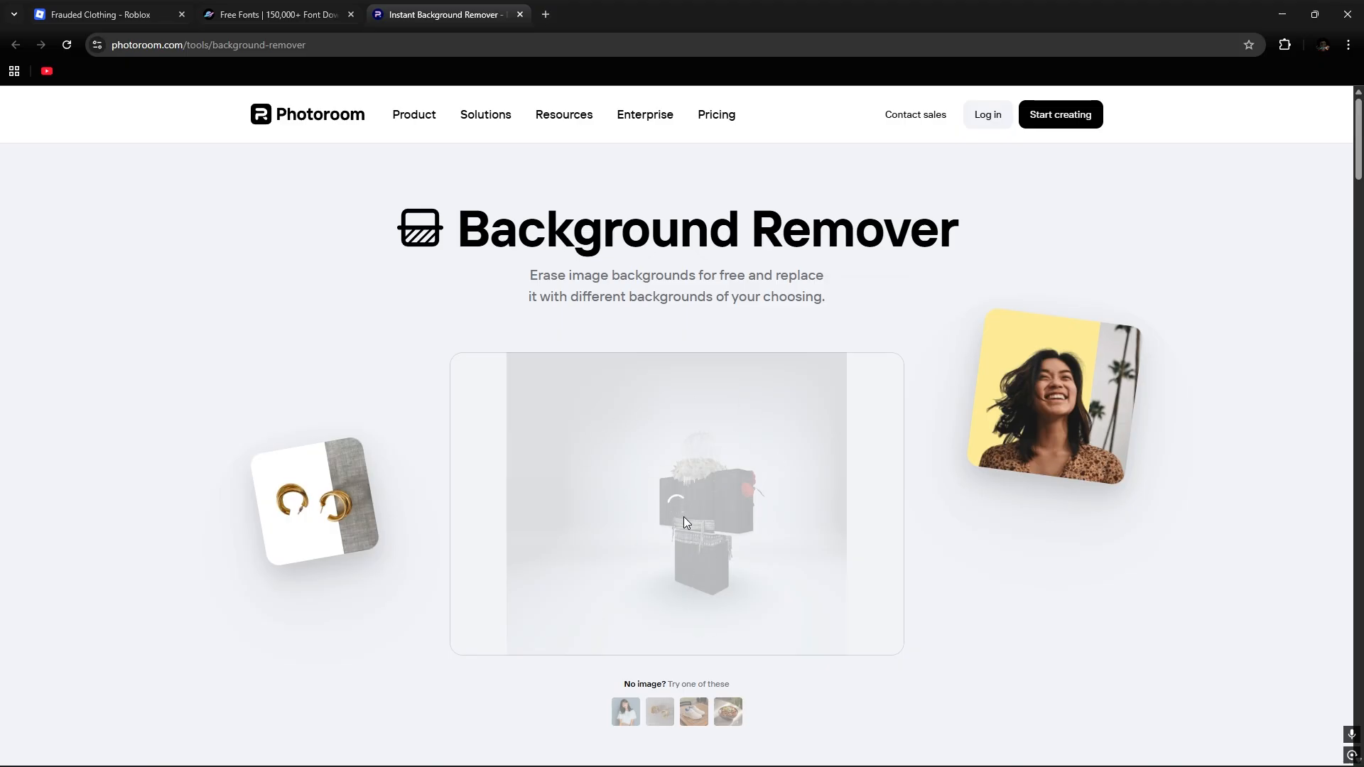
- Download the background-free back-view avatar in standard resolution, open the file, and return to Paint.NET
{"action": "scroll", "coordinate": [683, 517], "scroll_direction": "down", "scroll_amount": 2}
{"action": "left_click", "coordinate": [829, 601]}
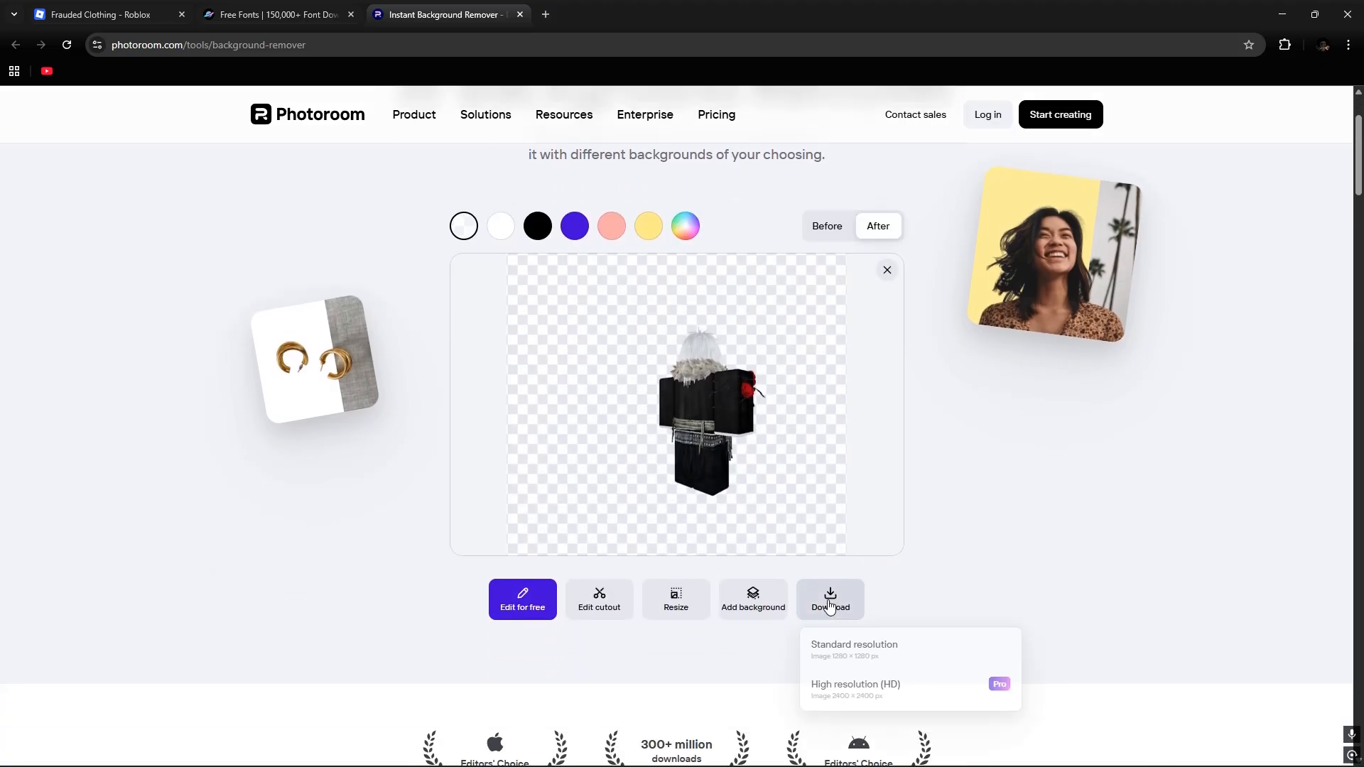
{"action": "left_click", "coordinate": [879, 655]}
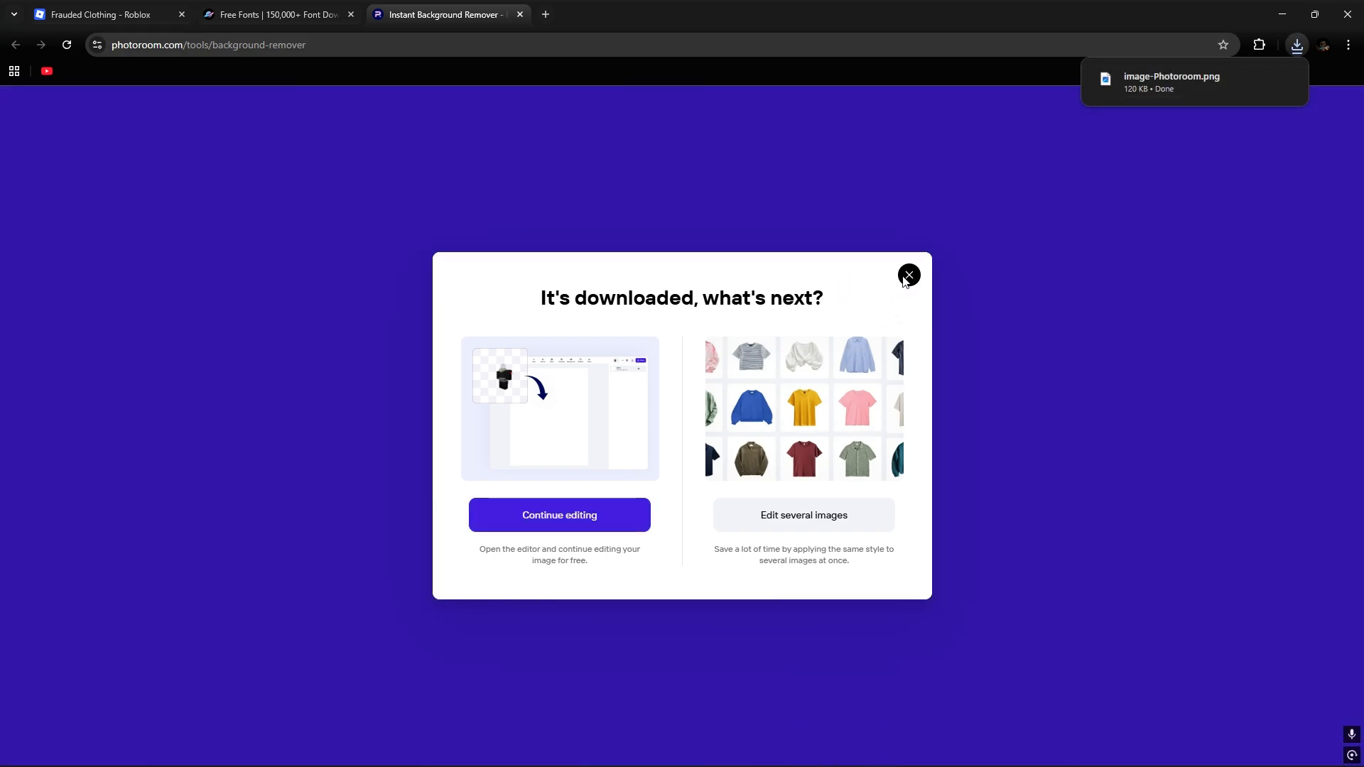
{"action": "left_click", "coordinate": [1156, 83]}
{"action": "key", "text": "super"}
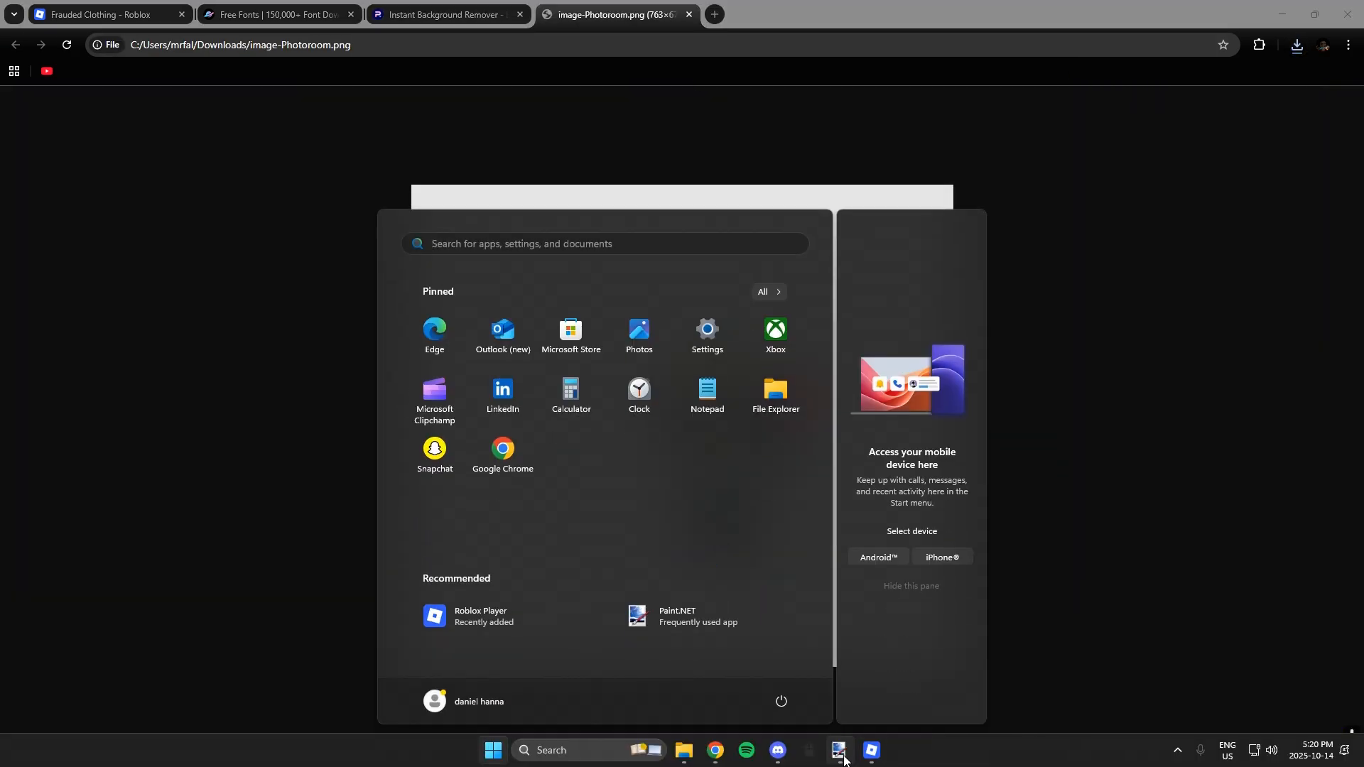
{"action": "left_click", "coordinate": [841, 753]}
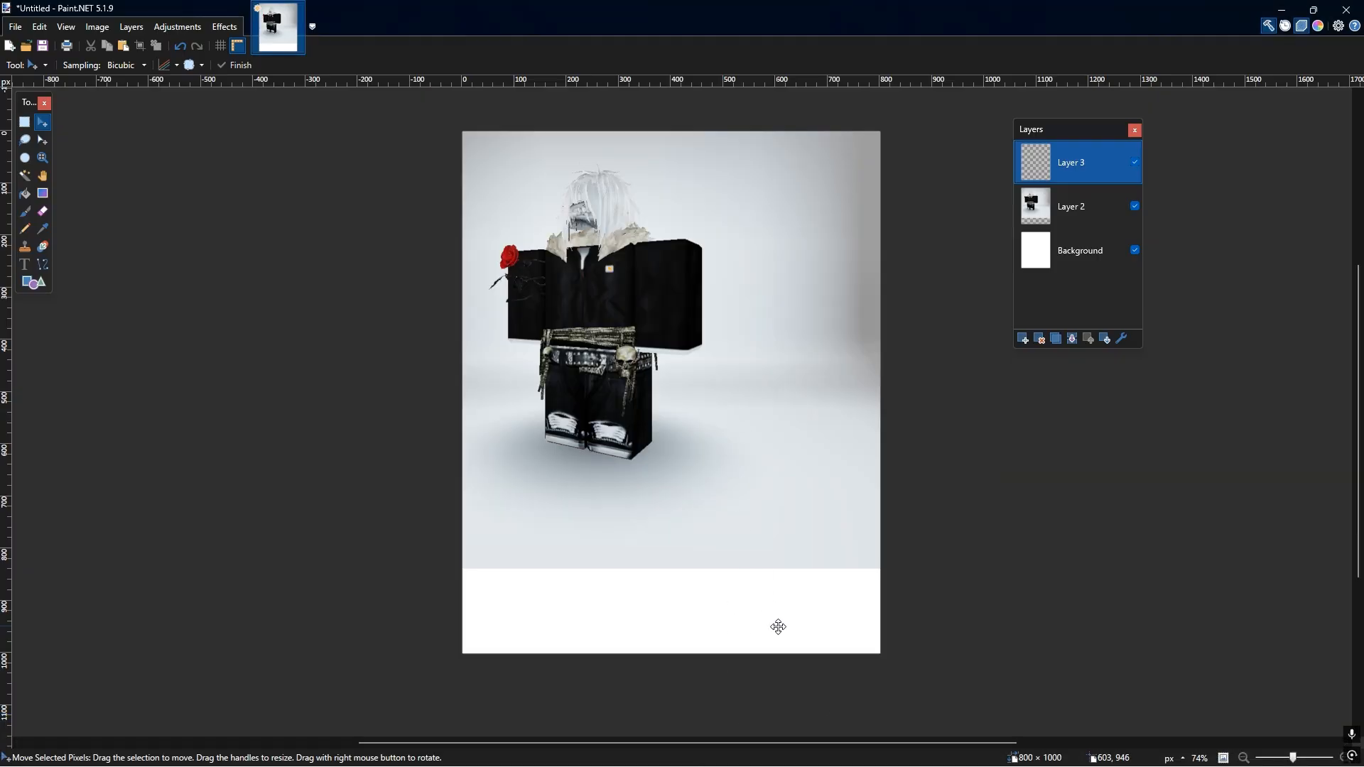
- Bring image-Photoroom from the Downloads folder into the current image as a new layer
{"action": "key", "text": "super"}
{"action": "left_click", "coordinate": [683, 750]}
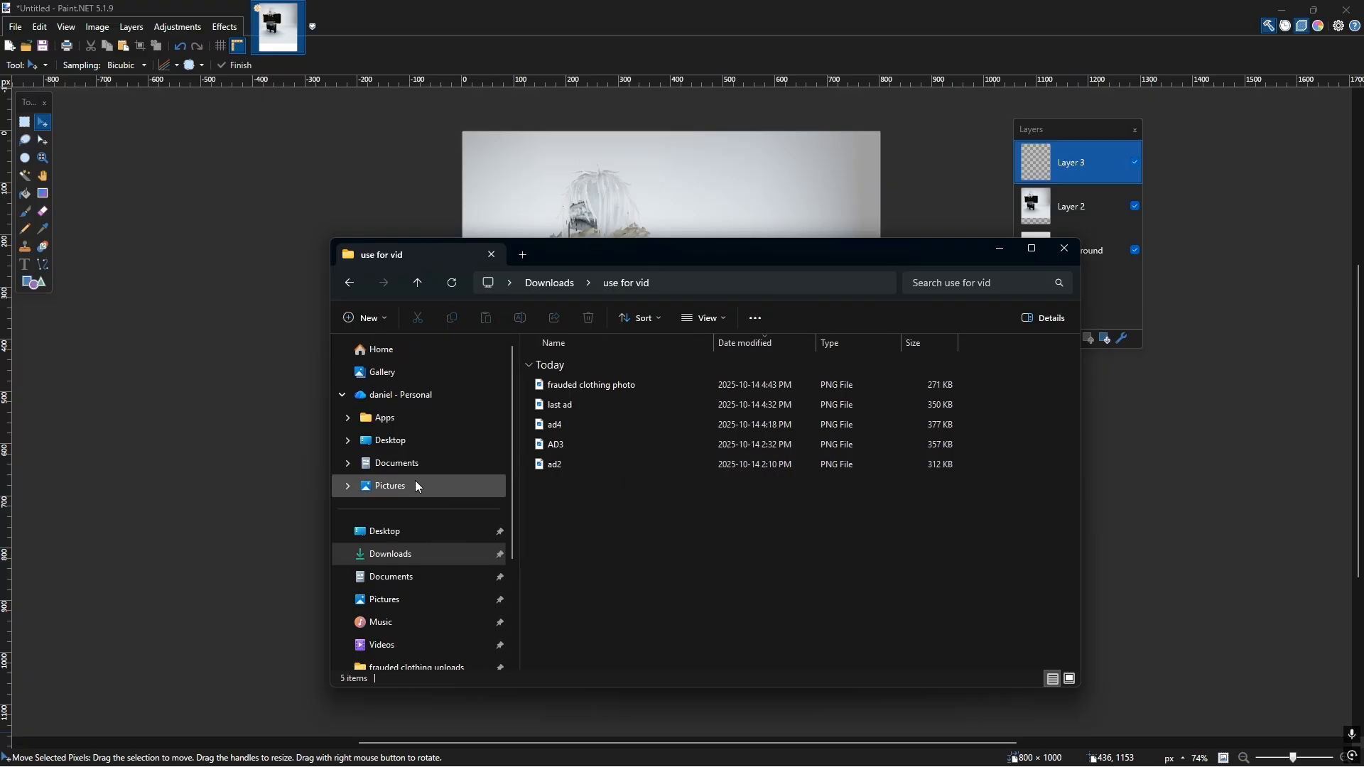
{"action": "left_click", "coordinate": [403, 554]}
{"action": "left_click", "coordinate": [638, 386]}
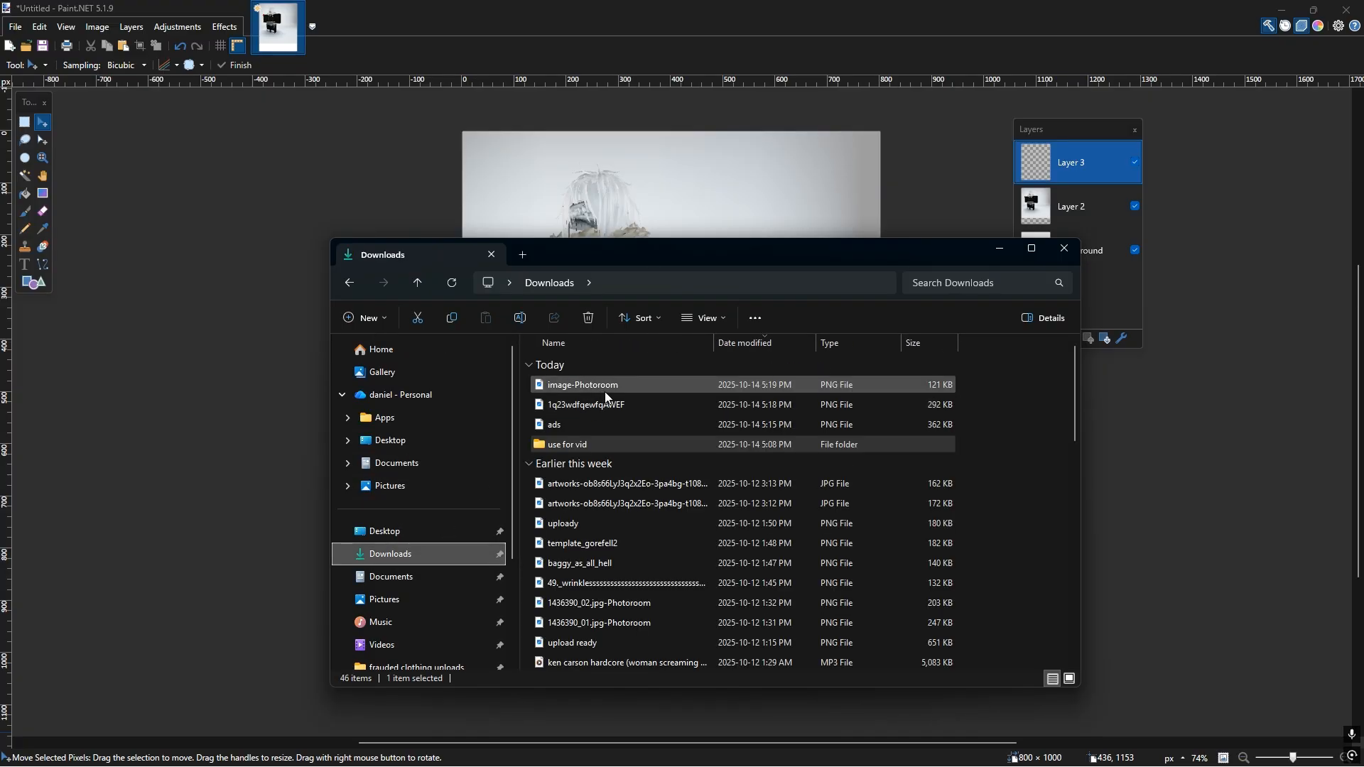
{"action": "left_click_drag", "start_coordinate": [718, 179], "coordinate": [736, 259]}
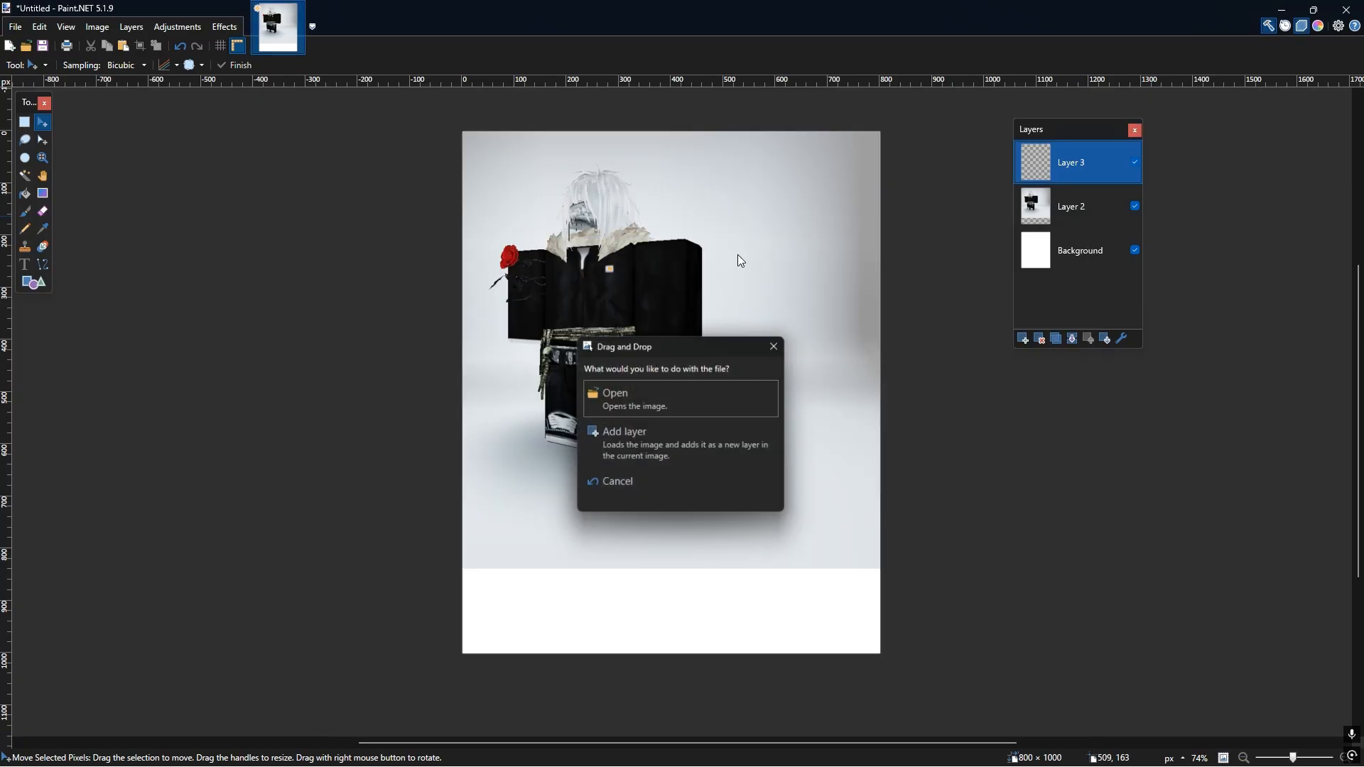
{"action": "left_click", "coordinate": [647, 438]}
- Enlarge the back-view cutout to about 1289 × 1115 px and place it at about -173, -21, beside the front view
{"action": "left_click_drag", "start_coordinate": [713, 307], "coordinate": [796, 412]}
{"action": "left_click_drag", "start_coordinate": [543, 610], "coordinate": [337, 730]}
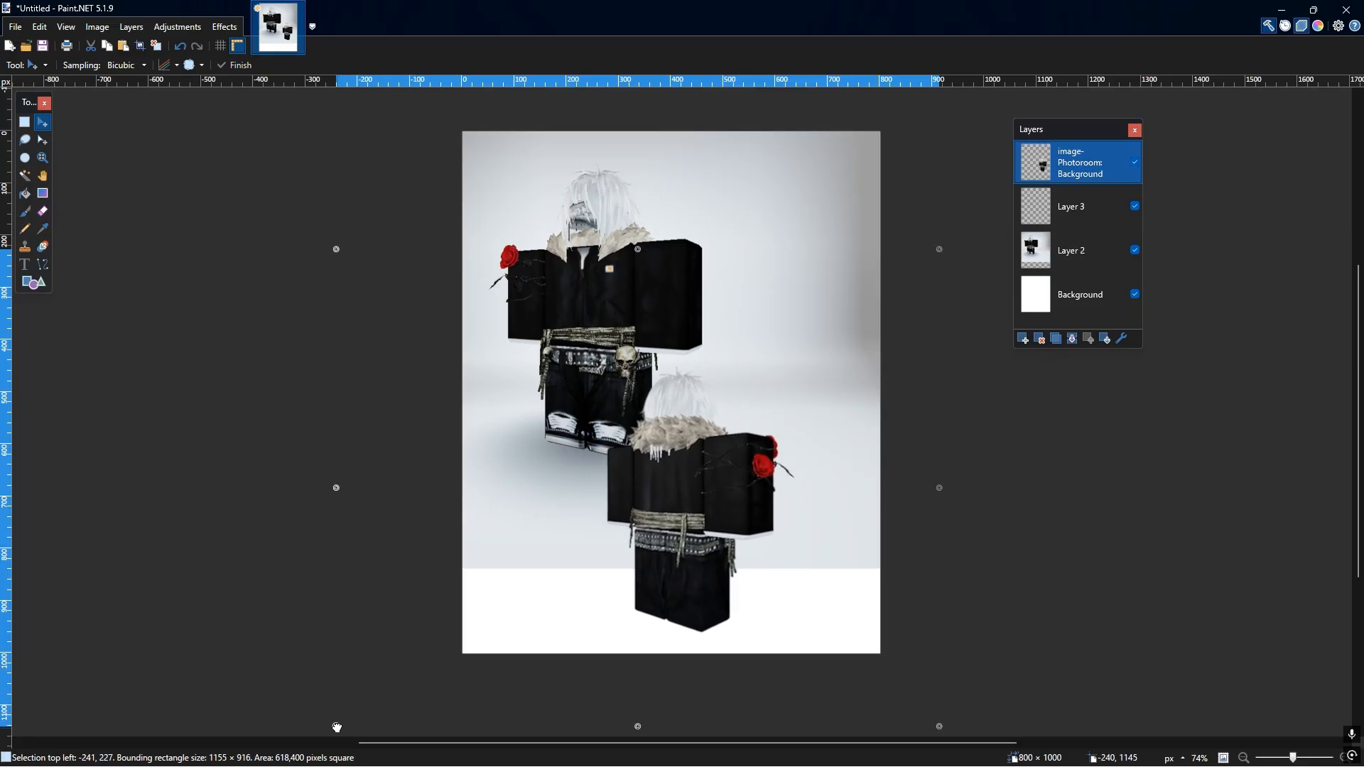
{"action": "left_click_drag", "start_coordinate": [700, 487], "coordinate": [611, 319]}
{"action": "left_click_drag", "start_coordinate": [845, 553], "coordinate": [913, 654]}
{"action": "left_click_drag", "start_coordinate": [673, 352], "coordinate": [631, 284]}
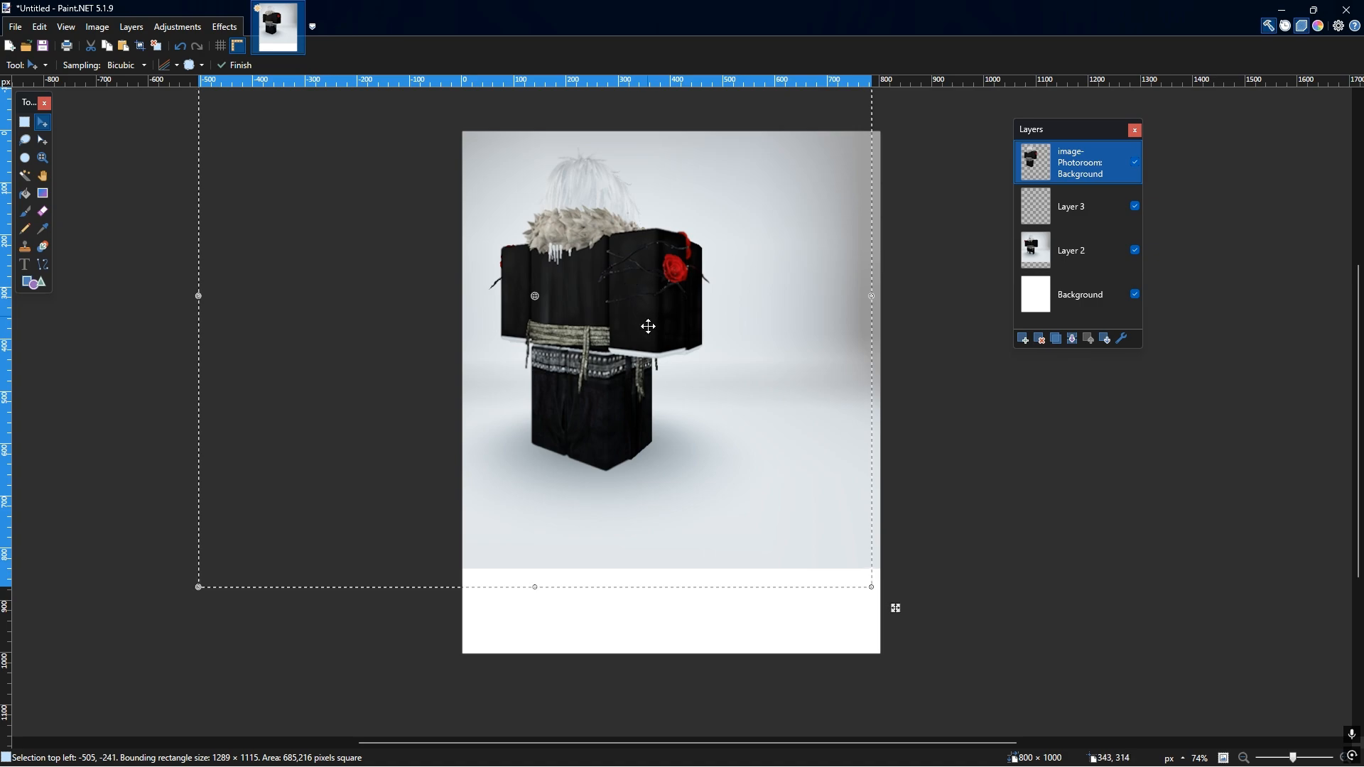
{"action": "left_click_drag", "start_coordinate": [592, 276], "coordinate": [757, 389]}
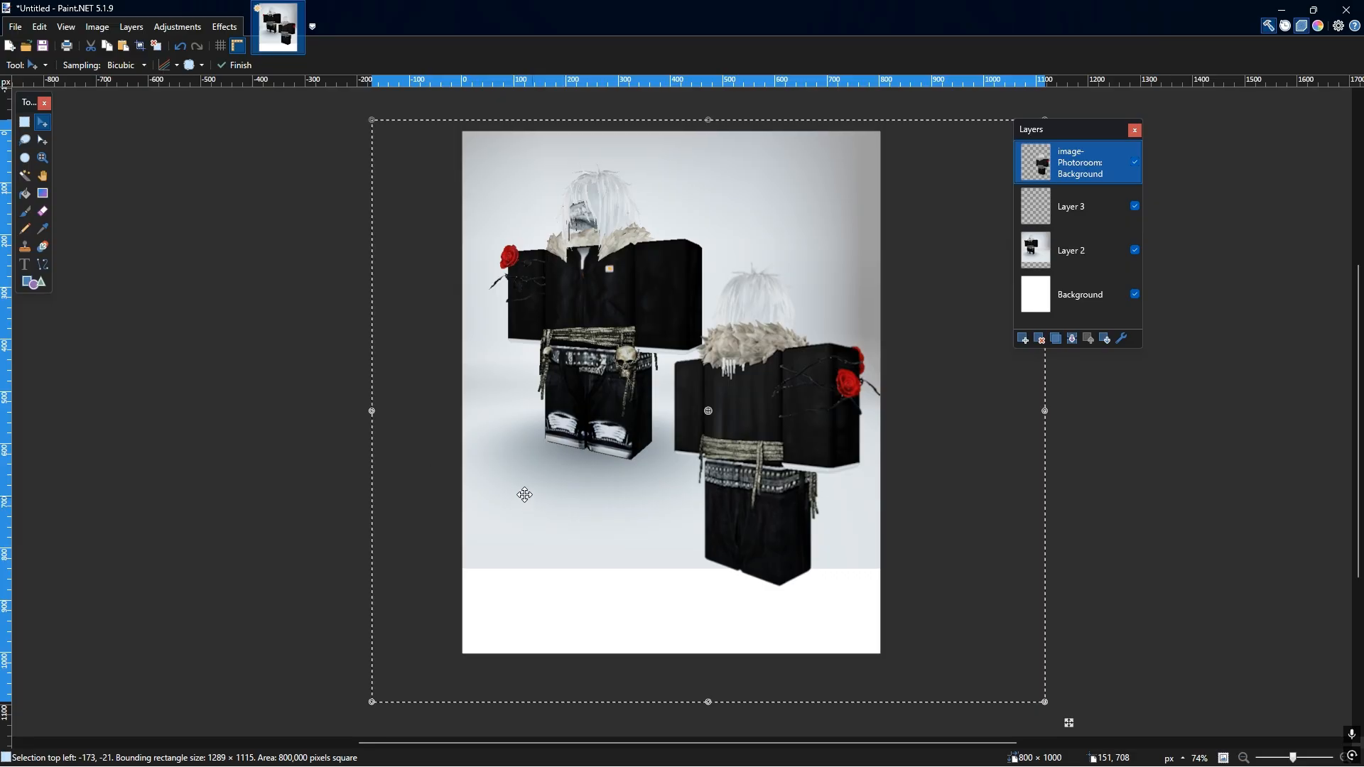
{"action": "left_click", "coordinate": [34, 65]}
{"action": "left_click", "coordinate": [42, 79]}
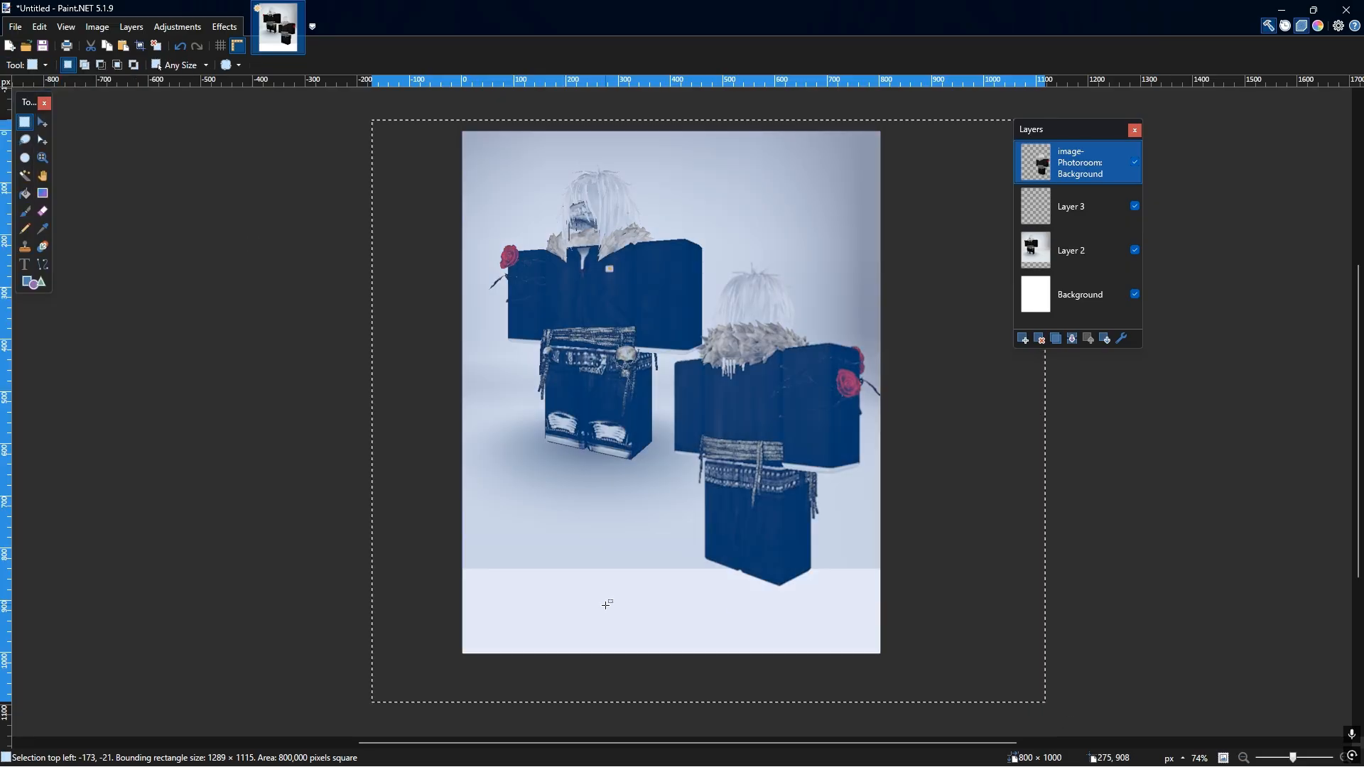
{"action": "left_click_drag", "start_coordinate": [481, 502], "coordinate": [578, 566]}
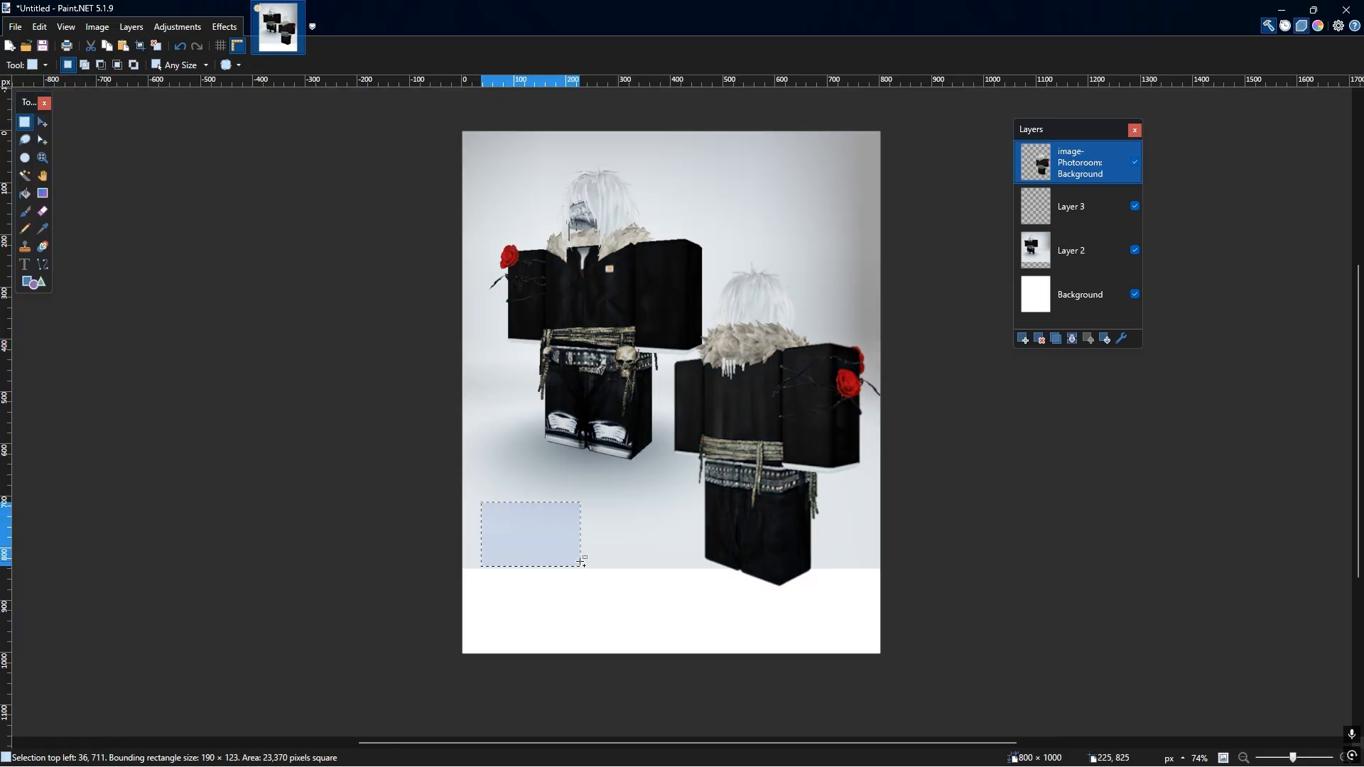
{"action": "key", "text": "m"}
- Copy a small backdrop patch on Layer 2 and stretch it to about 901 × 337 px at -19, 703, covering the white strip
{"action": "left_click", "coordinate": [1083, 251]}
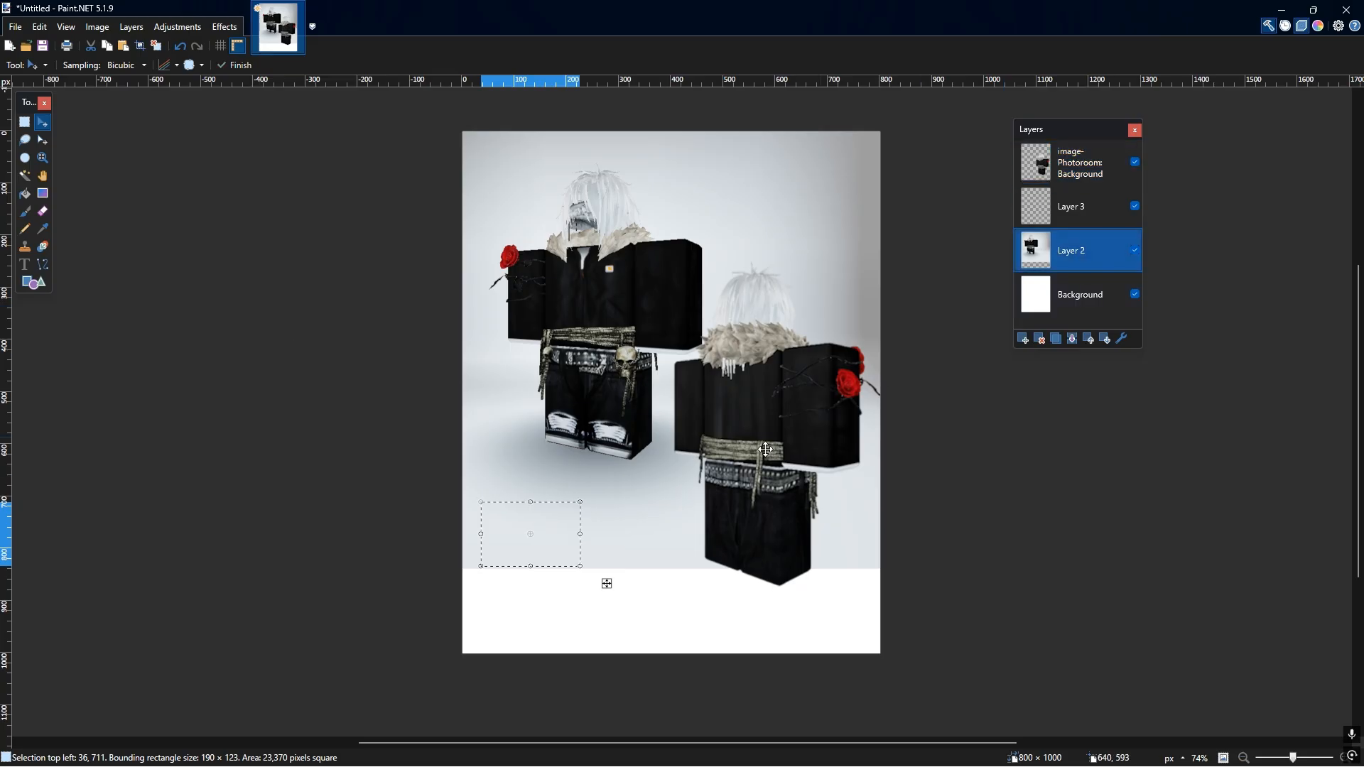
{"action": "left_click", "coordinate": [40, 65]}
{"action": "left_click", "coordinate": [43, 81]}
{"action": "left_click_drag", "start_coordinate": [492, 484], "coordinate": [589, 563]}
{"action": "key", "text": "m"}
{"action": "left_click_drag", "start_coordinate": [557, 508], "coordinate": [890, 632]}
{"action": "left_click_drag", "start_coordinate": [692, 651], "coordinate": [692, 677]}
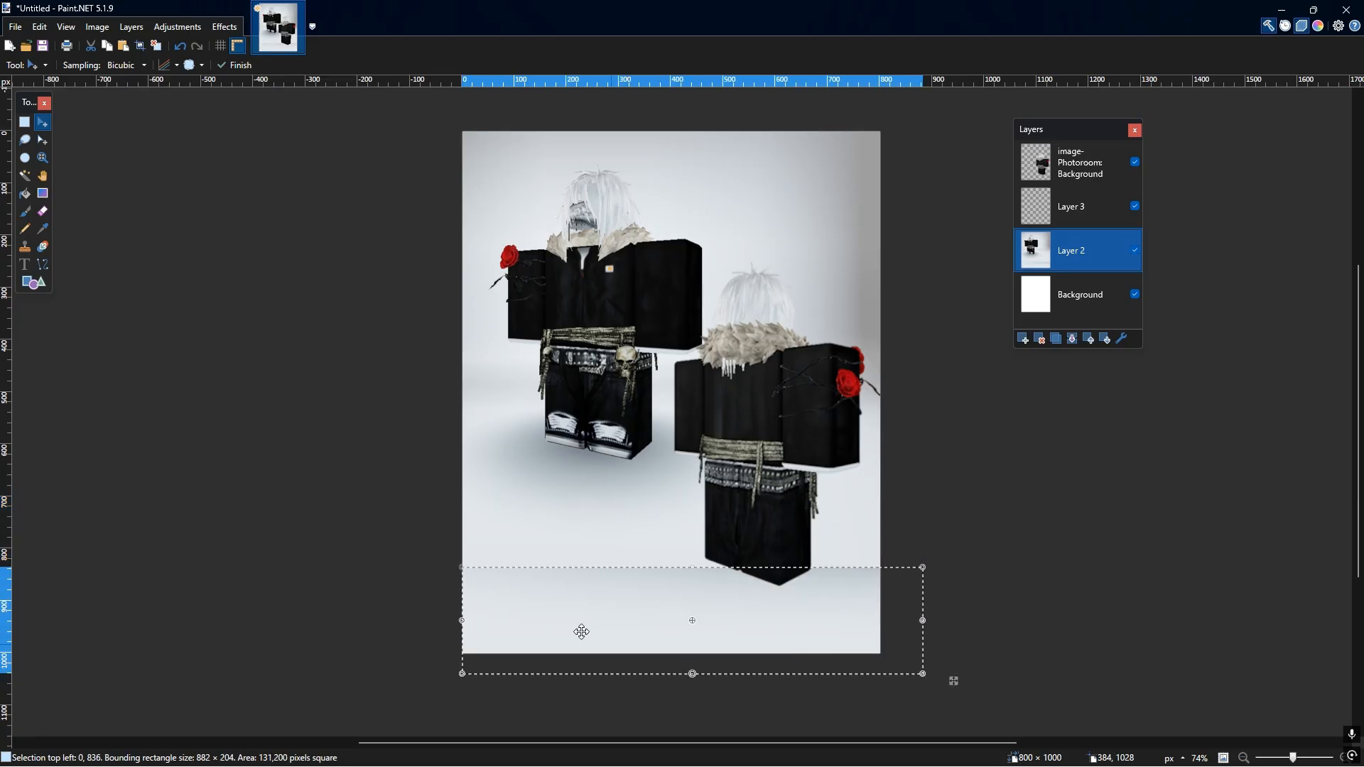
{"action": "left_click_drag", "start_coordinate": [459, 619], "coordinate": [452, 620]}
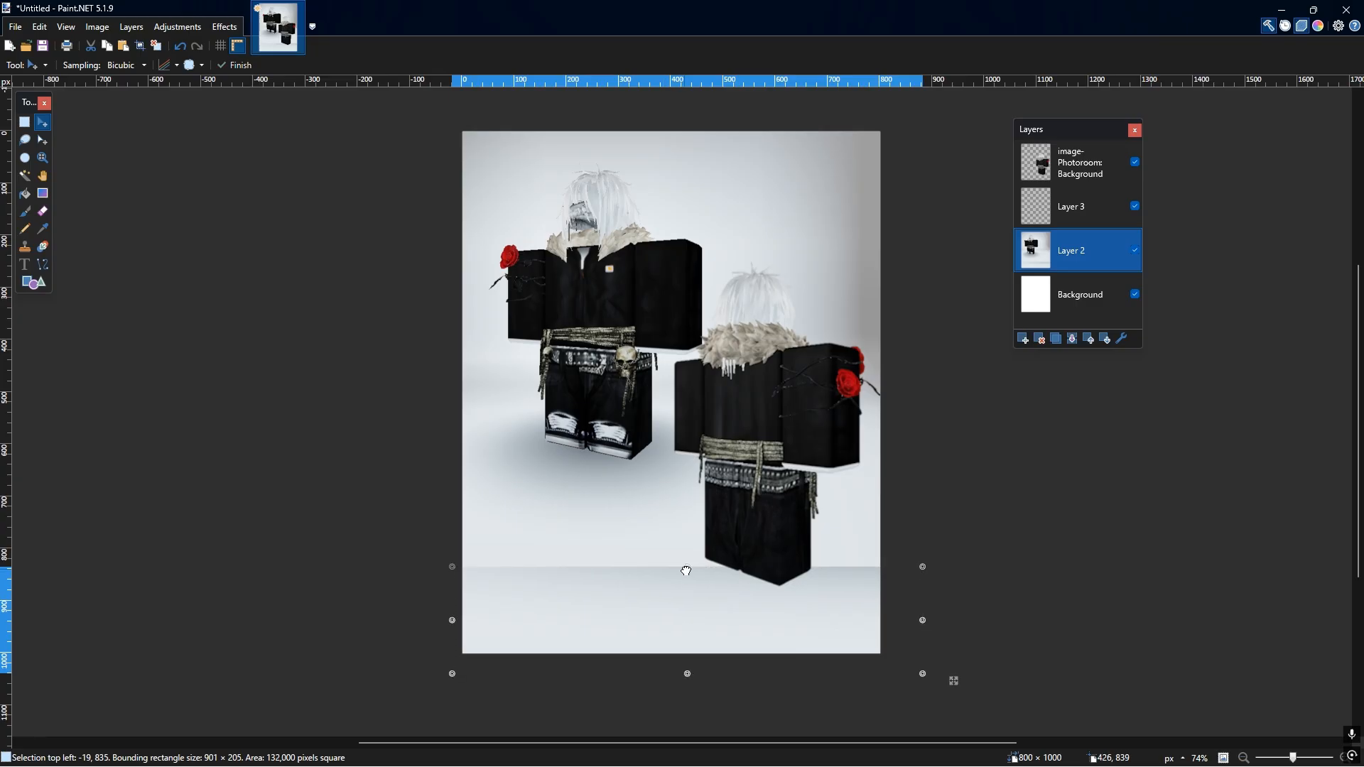
{"action": "left_click_drag", "start_coordinate": [688, 566], "coordinate": [752, 506]}
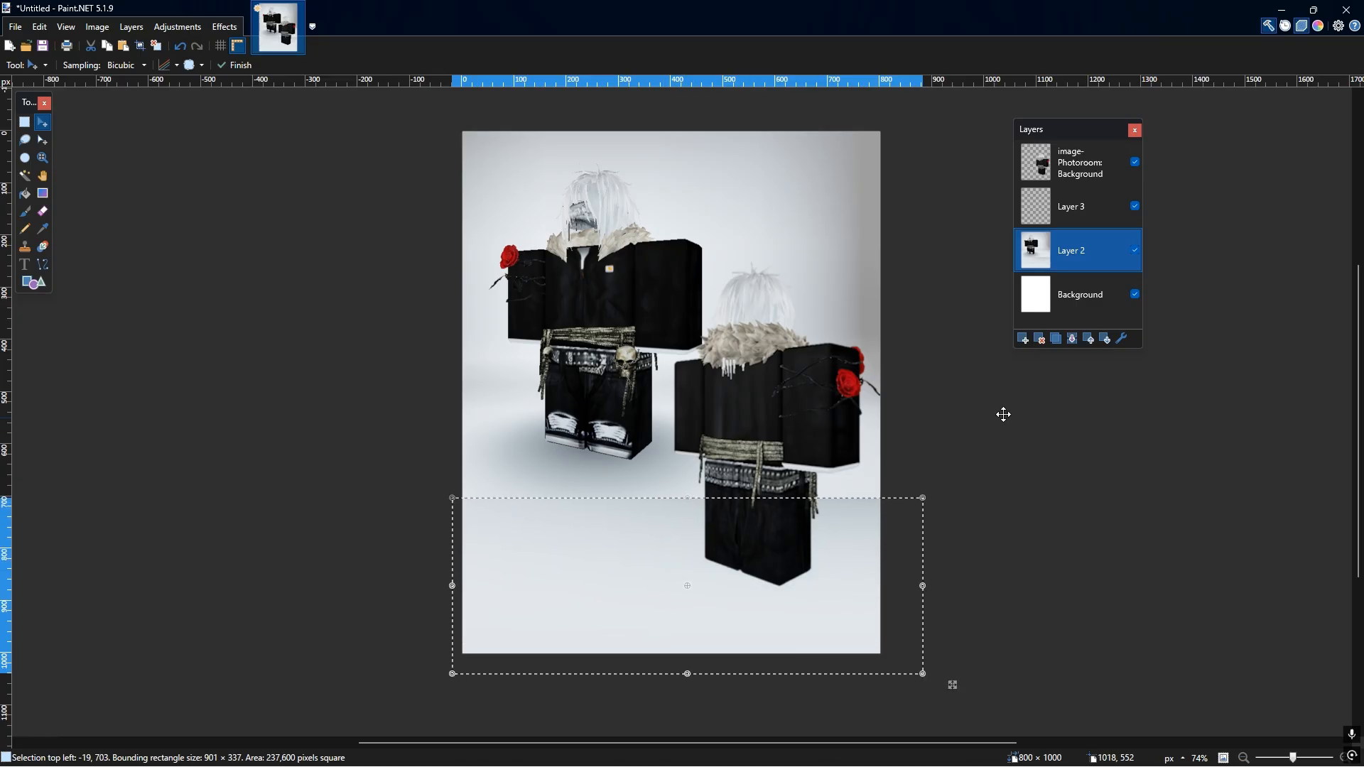
- Add a new topmost layer and paste the Black carhartt realistic jacket card from clipboard history, placed at about 613, 5
{"action": "left_click", "coordinate": [1023, 339]}
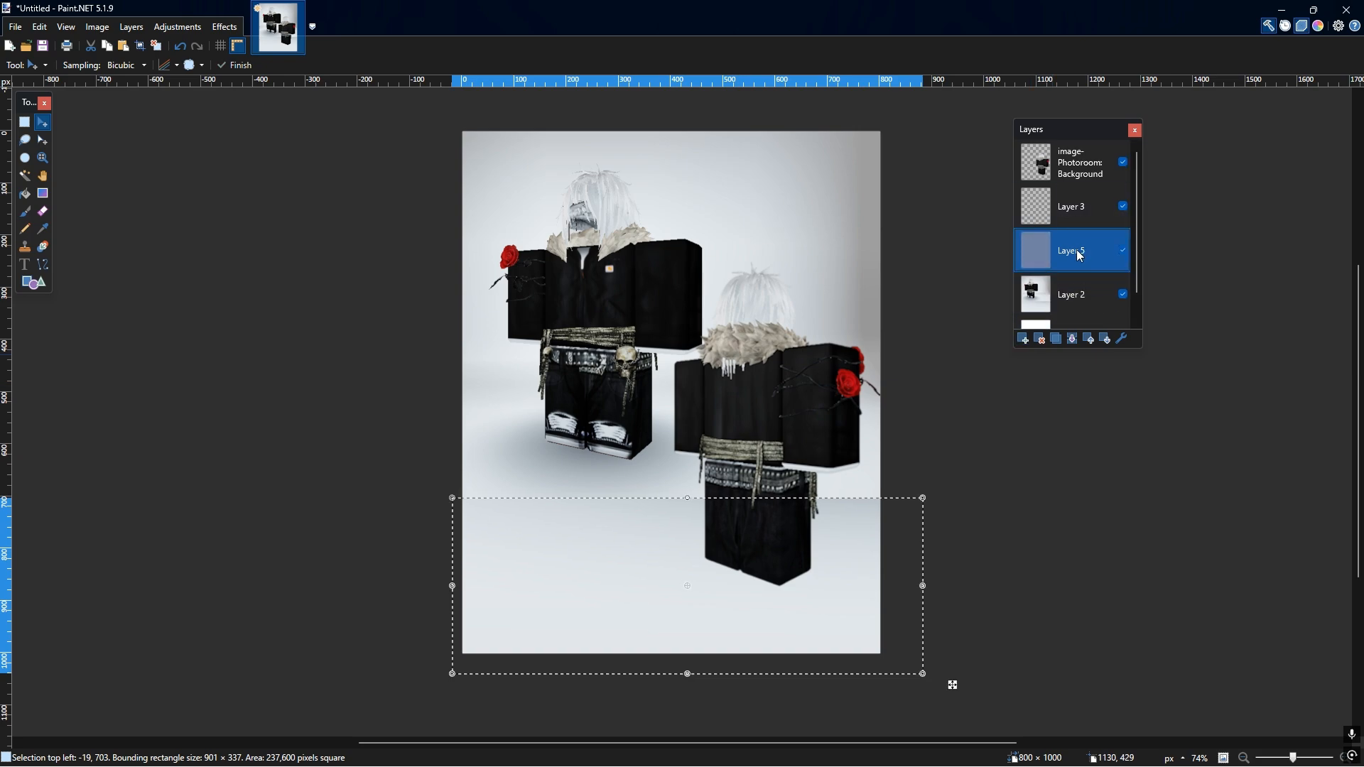
{"action": "left_click_drag", "start_coordinate": [1078, 256], "coordinate": [1072, 162]}
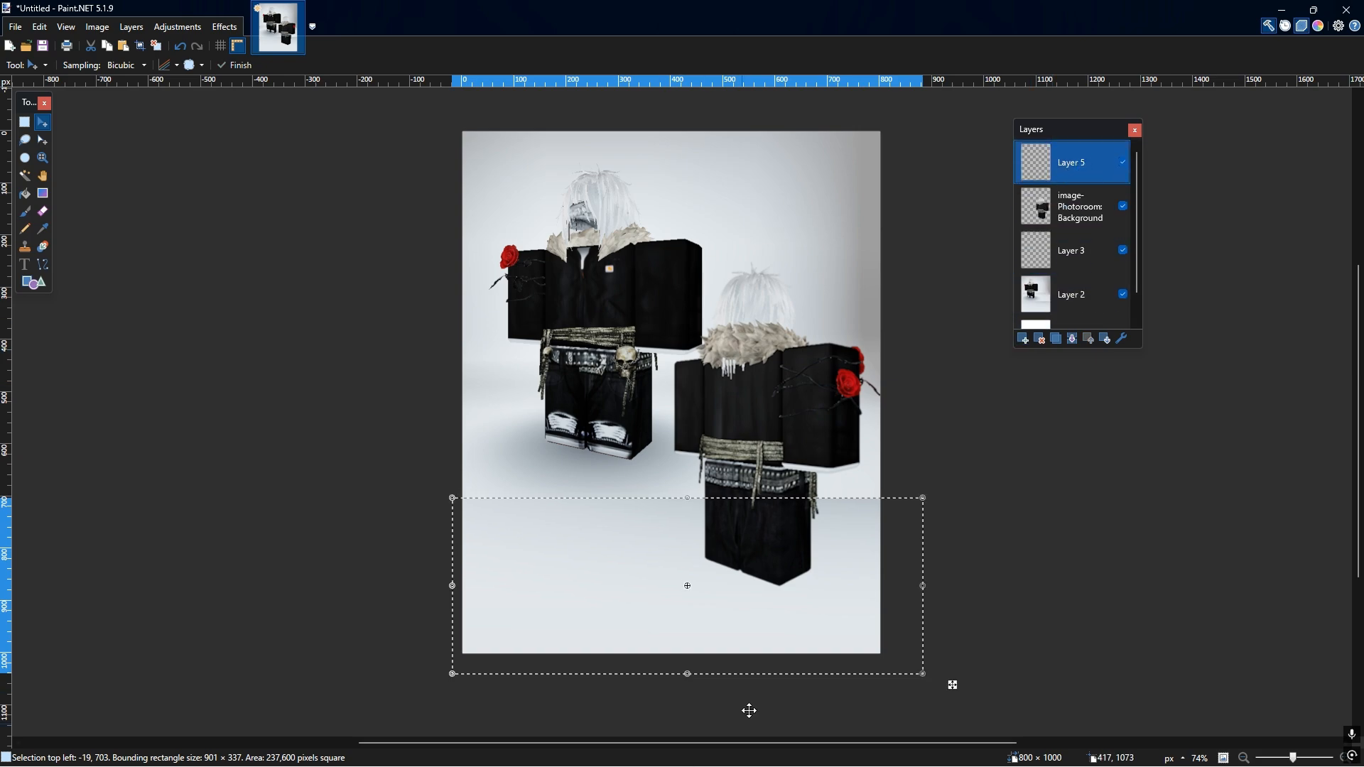
{"action": "key", "text": "super+v"}
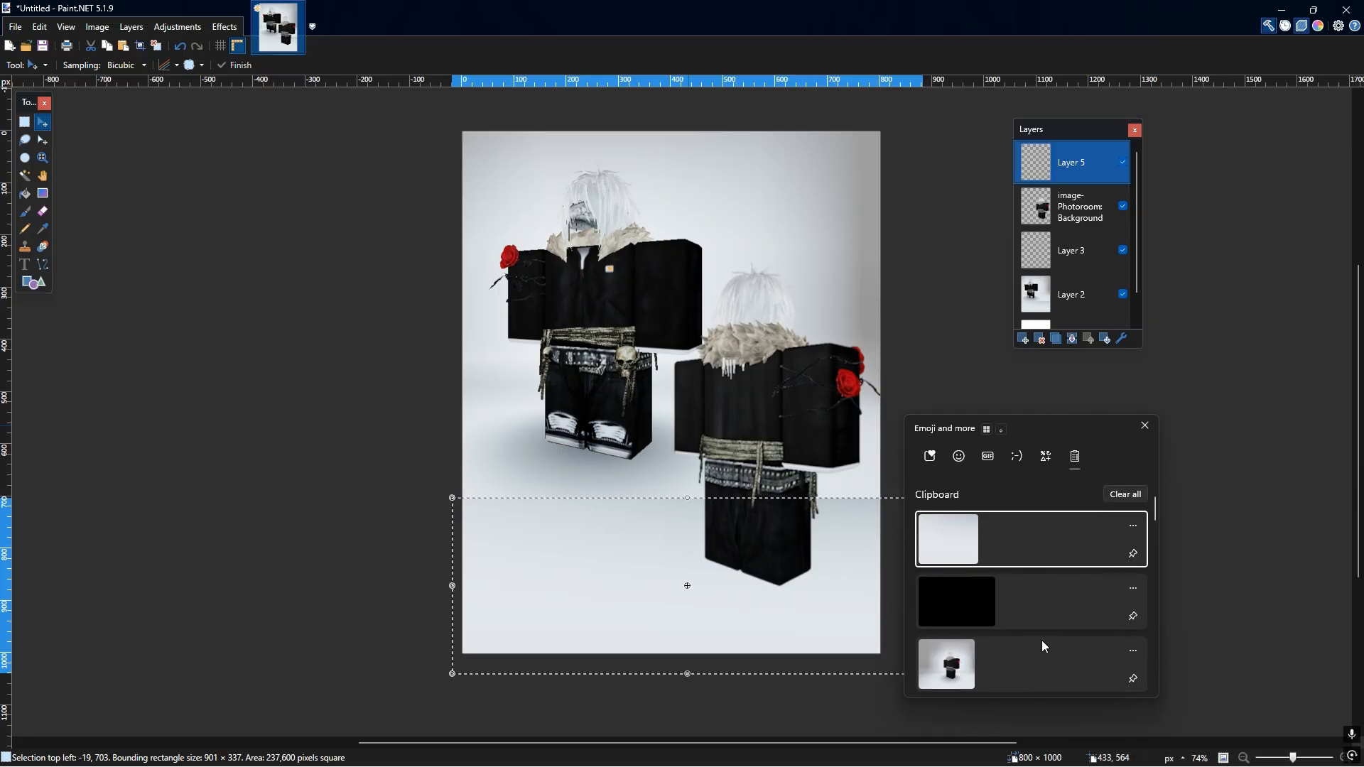
{"action": "scroll", "coordinate": [1042, 637], "scroll_direction": "down", "scroll_amount": 3}
{"action": "scroll", "coordinate": [1150, 522], "scroll_direction": "down", "scroll_amount": 5}
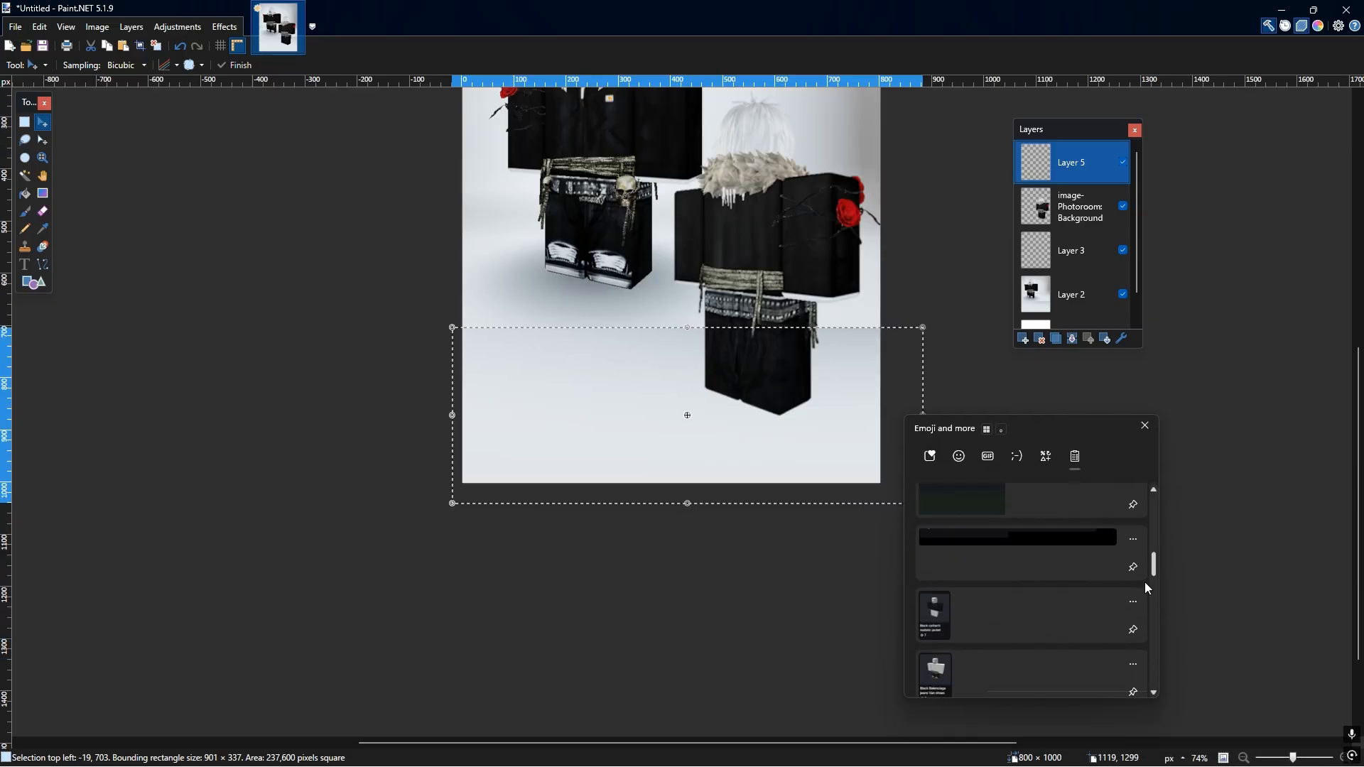
{"action": "left_click", "coordinate": [1008, 607]}
{"action": "scroll", "coordinate": [1054, 581], "scroll_direction": "up", "scroll_amount": 3}
{"action": "left_click_drag", "start_coordinate": [498, 297], "coordinate": [819, 171]}
- Paste the Black Balenciaga jeans Van shoes card from clipboard history and place it at about 46, 700
{"action": "key", "text": "super+v"}
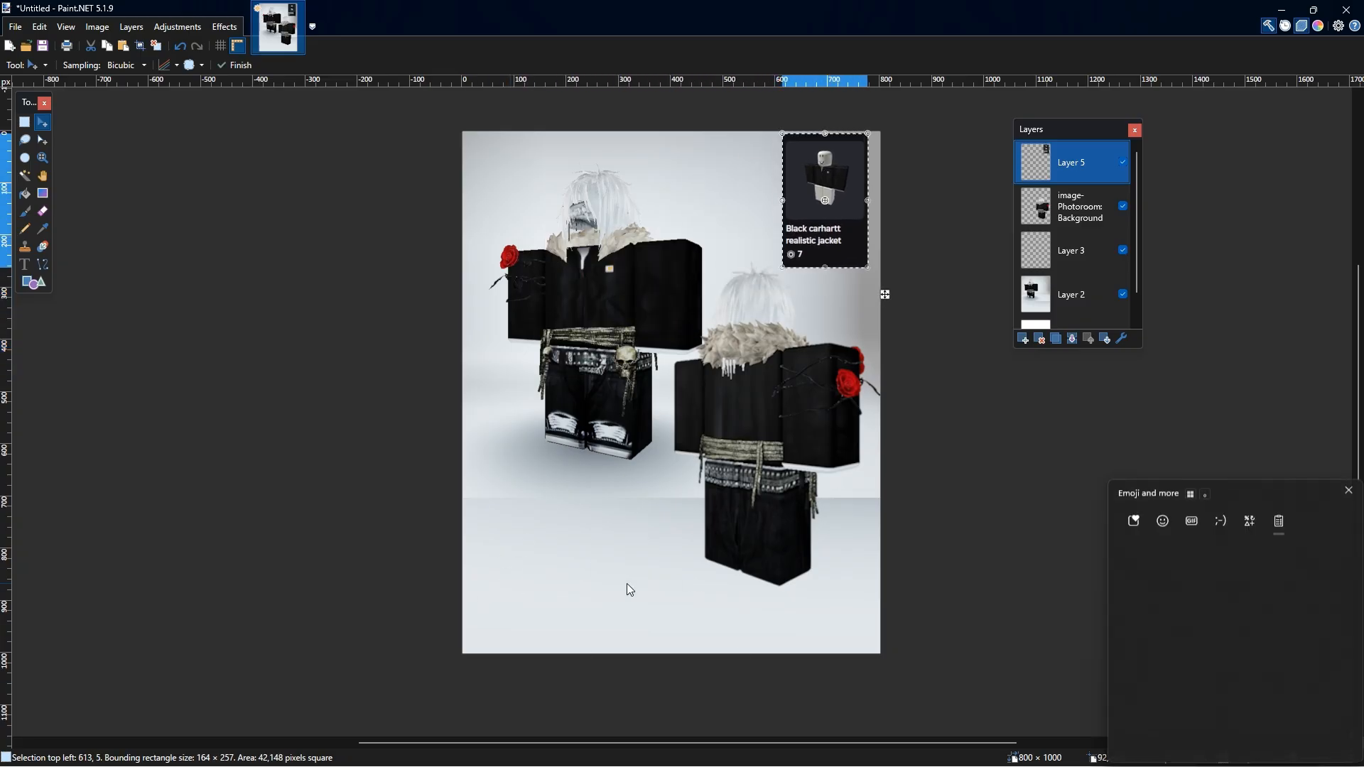
{"action": "left_click_drag", "start_coordinate": [1357, 580], "coordinate": [1358, 655]}
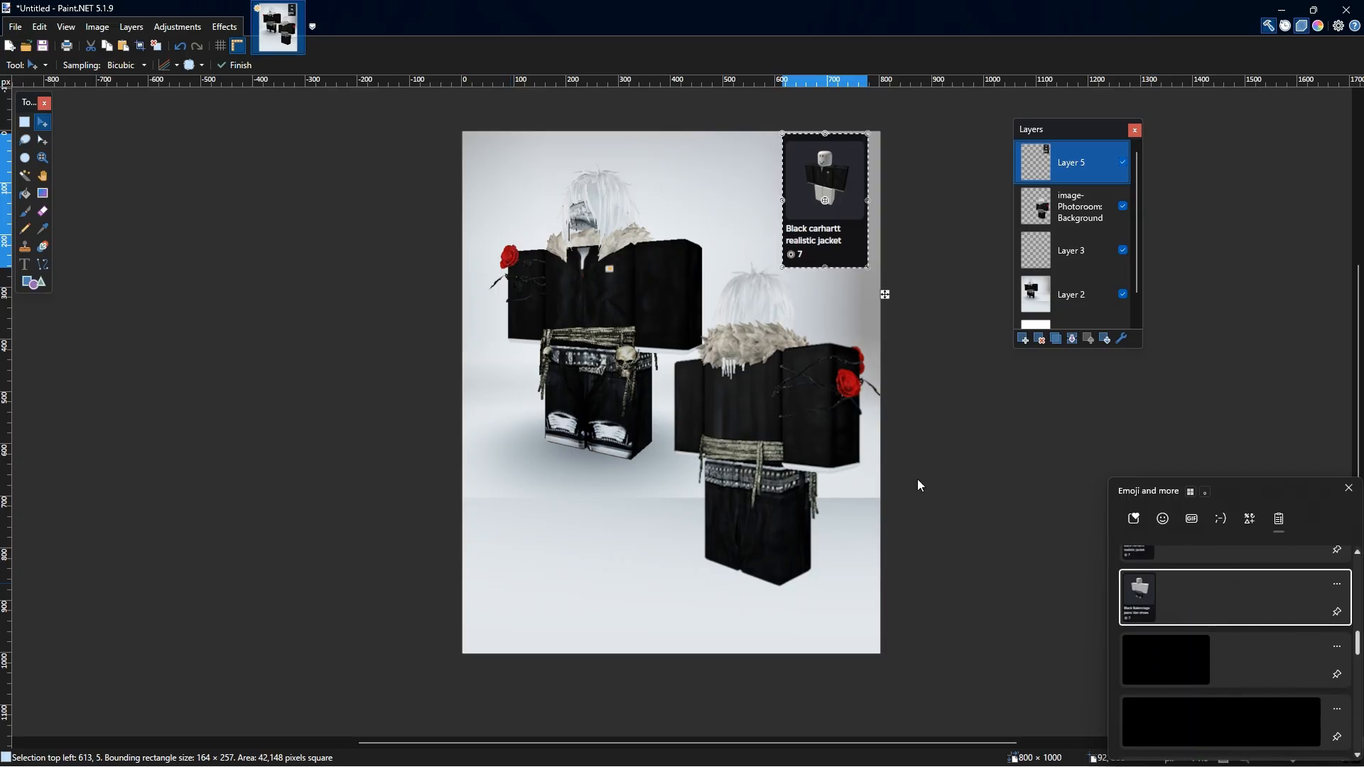
{"action": "left_click", "coordinate": [1138, 597]}
{"action": "left_click_drag", "start_coordinate": [491, 175], "coordinate": [514, 537]}
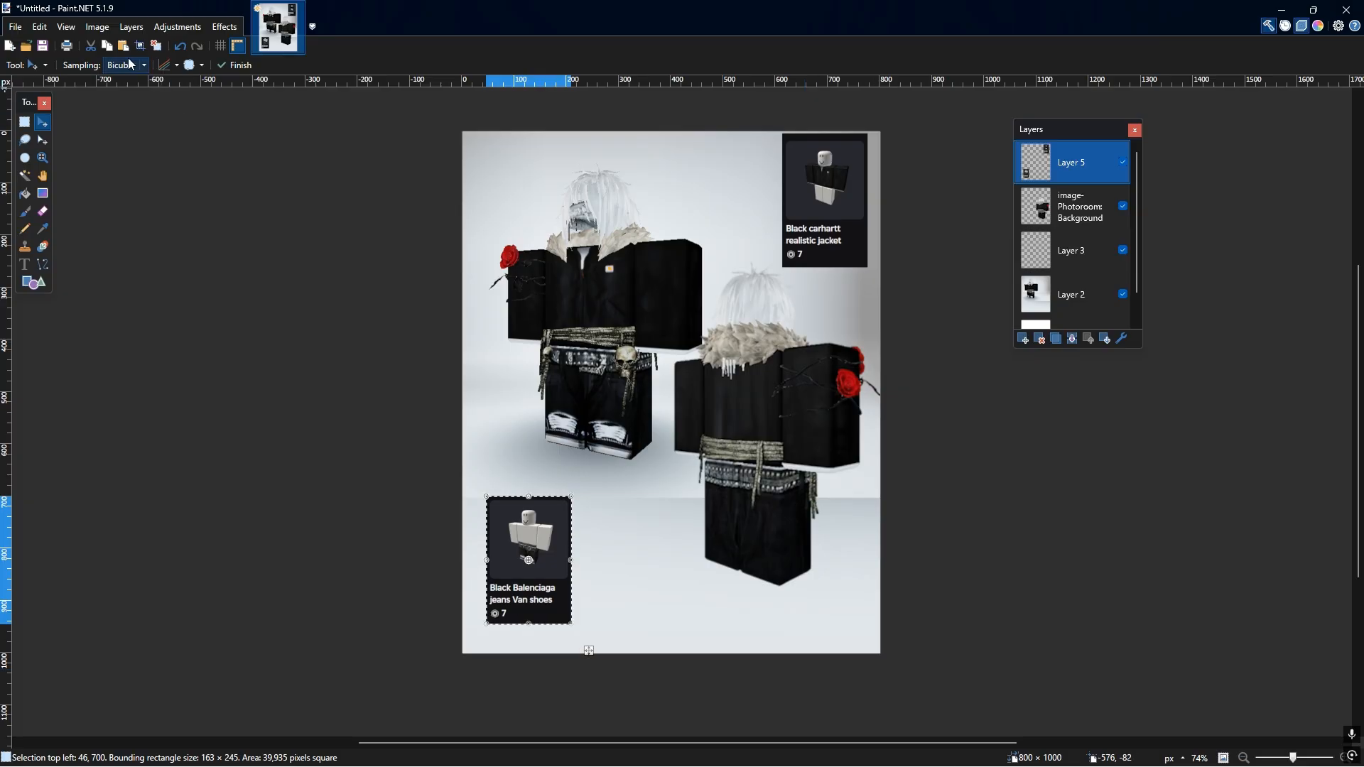
{"action": "left_click", "coordinate": [16, 27]}
{"action": "left_click", "coordinate": [17, 27]}
{"action": "left_click", "coordinate": [15, 65]}
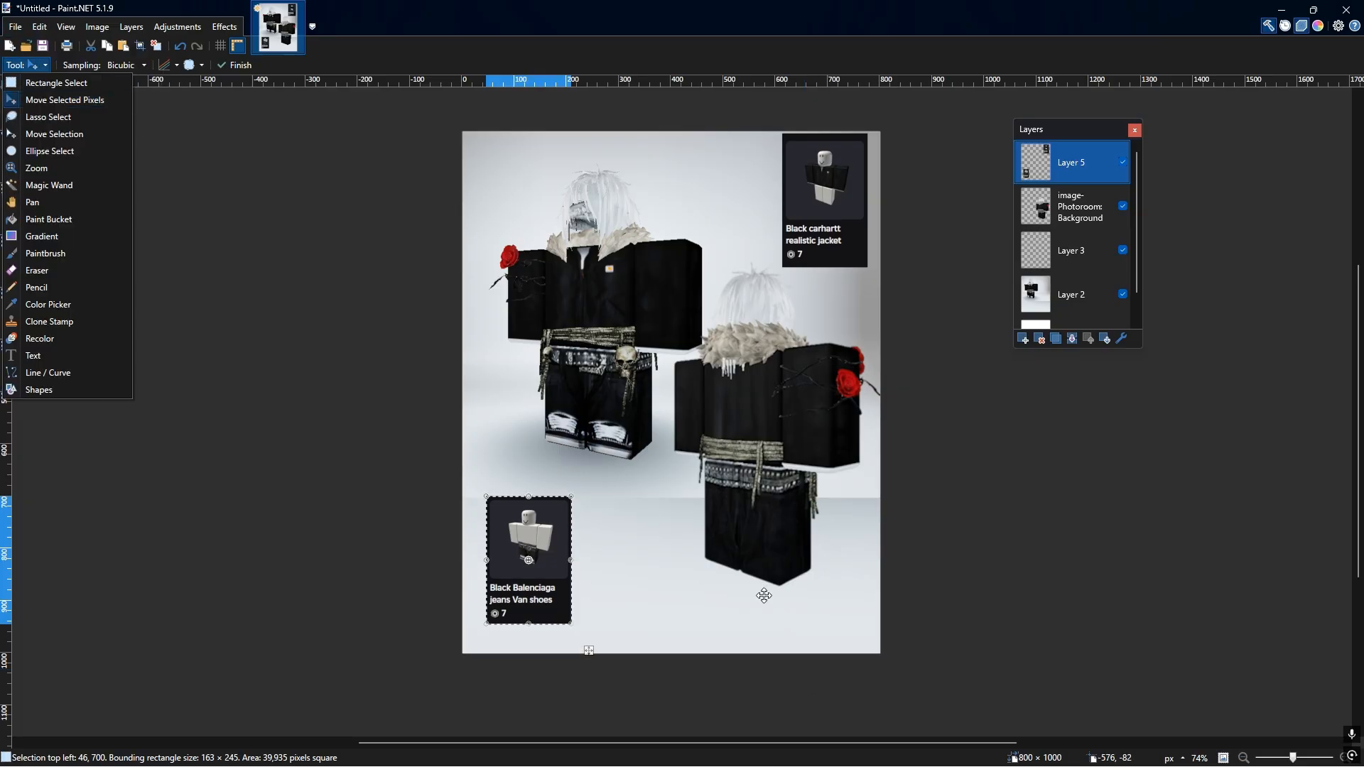
{"action": "key", "text": "super+v"}
{"action": "mouse_move", "coordinate": [1281, 517]}
{"action": "left_mouse_down"}
{"action": "mouse_move", "coordinate": [1281, 688]}
{"action": "mouse_move", "coordinate": [1288, 508]}
{"action": "left_mouse_up"}
{"action": "left_click", "coordinate": [1272, 435]}
- Switch to FontSpace in Chrome and replace the preview text with 87259E from clipboard history
{"action": "key", "text": "super"}
{"action": "left_click", "coordinate": [717, 754]}
{"action": "left_click", "coordinate": [234, 14]}
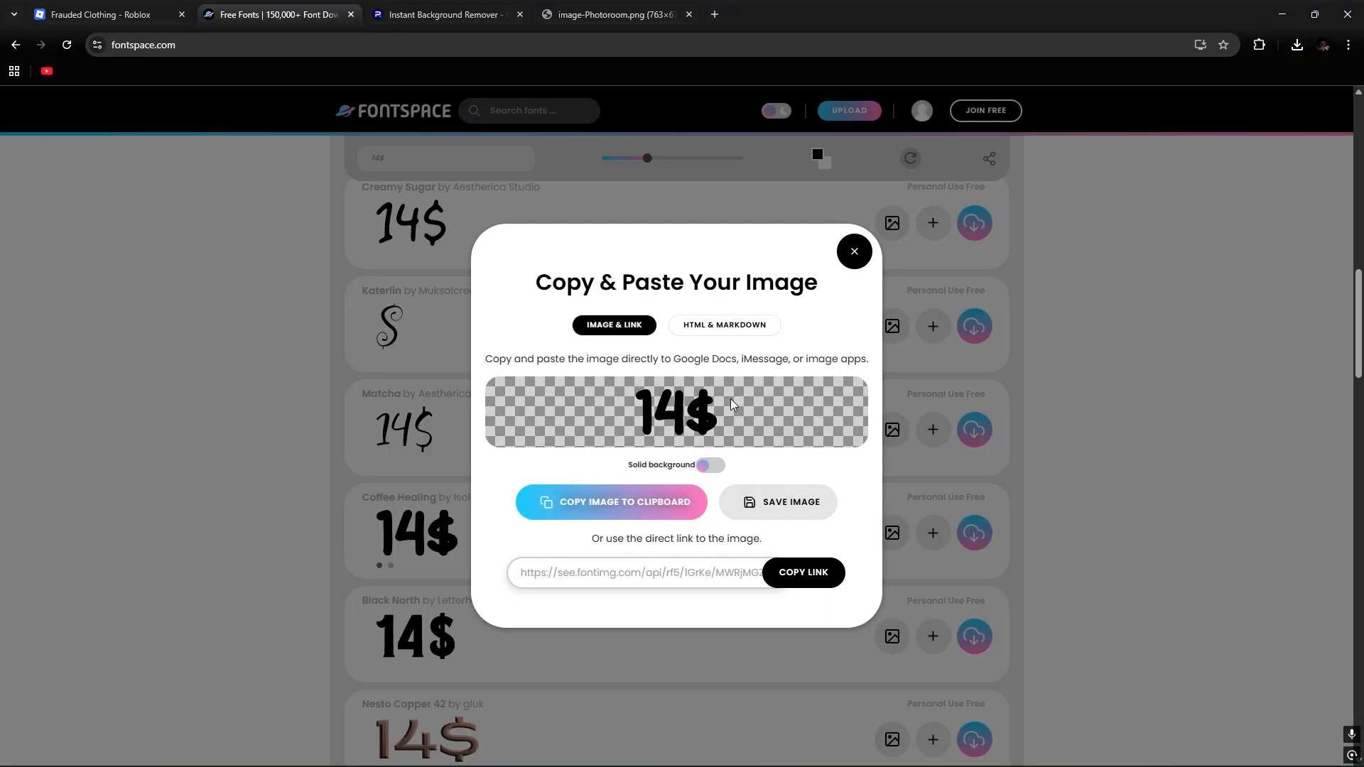
{"action": "left_click", "coordinate": [840, 263]}
{"action": "scroll", "coordinate": [533, 457], "scroll_direction": "up", "scroll_amount": 5}
{"action": "key", "text": "BackSpace"}
{"action": "key", "text": "super+v"}
{"action": "key", "text": "super+v"}
{"action": "key", "text": "super+v"}
{"action": "left_click_drag", "start_coordinate": [624, 274], "coordinate": [623, 359]}
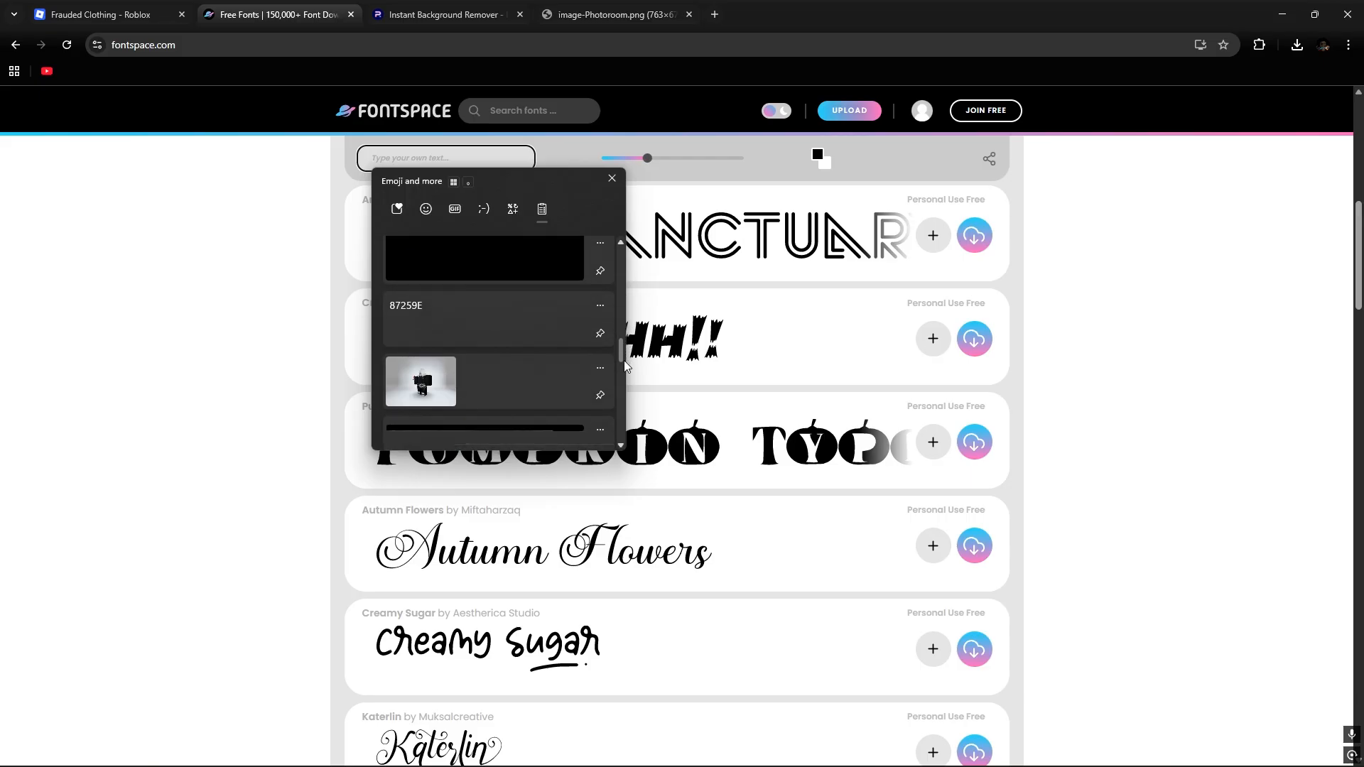
{"action": "left_click", "coordinate": [488, 299]}
- Copy the Creamy Sugar rendering of 87259E as an image and return to Paint.NET
{"action": "scroll", "coordinate": [771, 518], "scroll_direction": "down", "scroll_amount": 2}
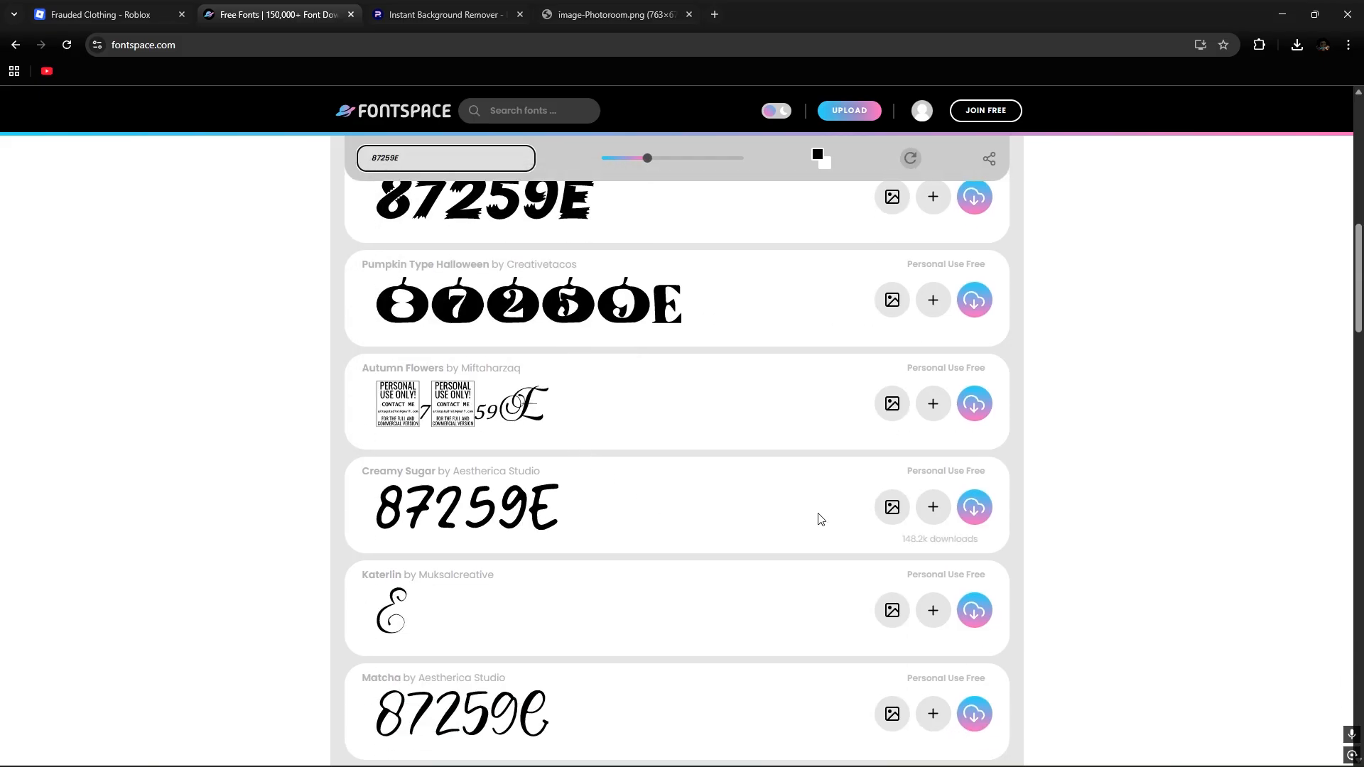
{"action": "left_click", "coordinate": [893, 507]}
{"action": "right_click", "coordinate": [671, 404]}
{"action": "left_click", "coordinate": [730, 469]}
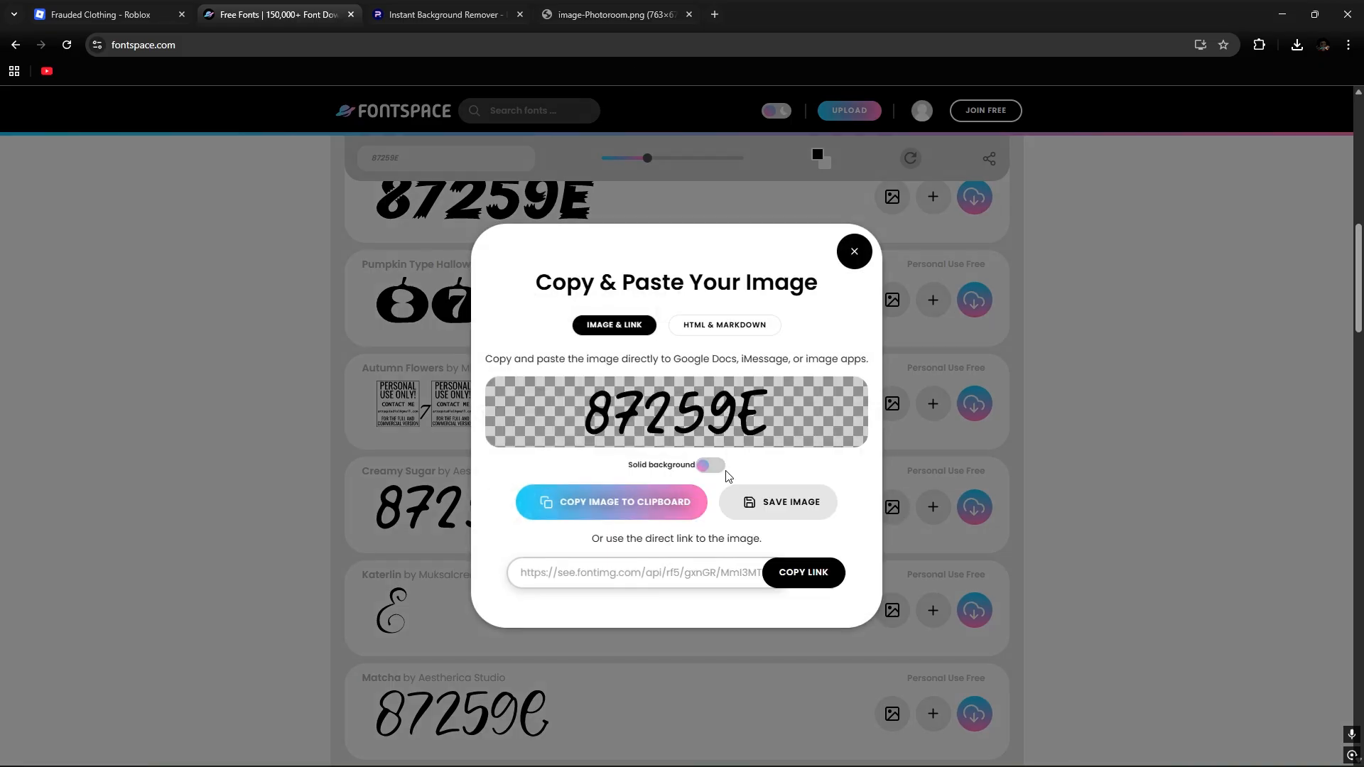
{"action": "key", "text": "super"}
{"action": "left_click", "coordinate": [844, 755]}
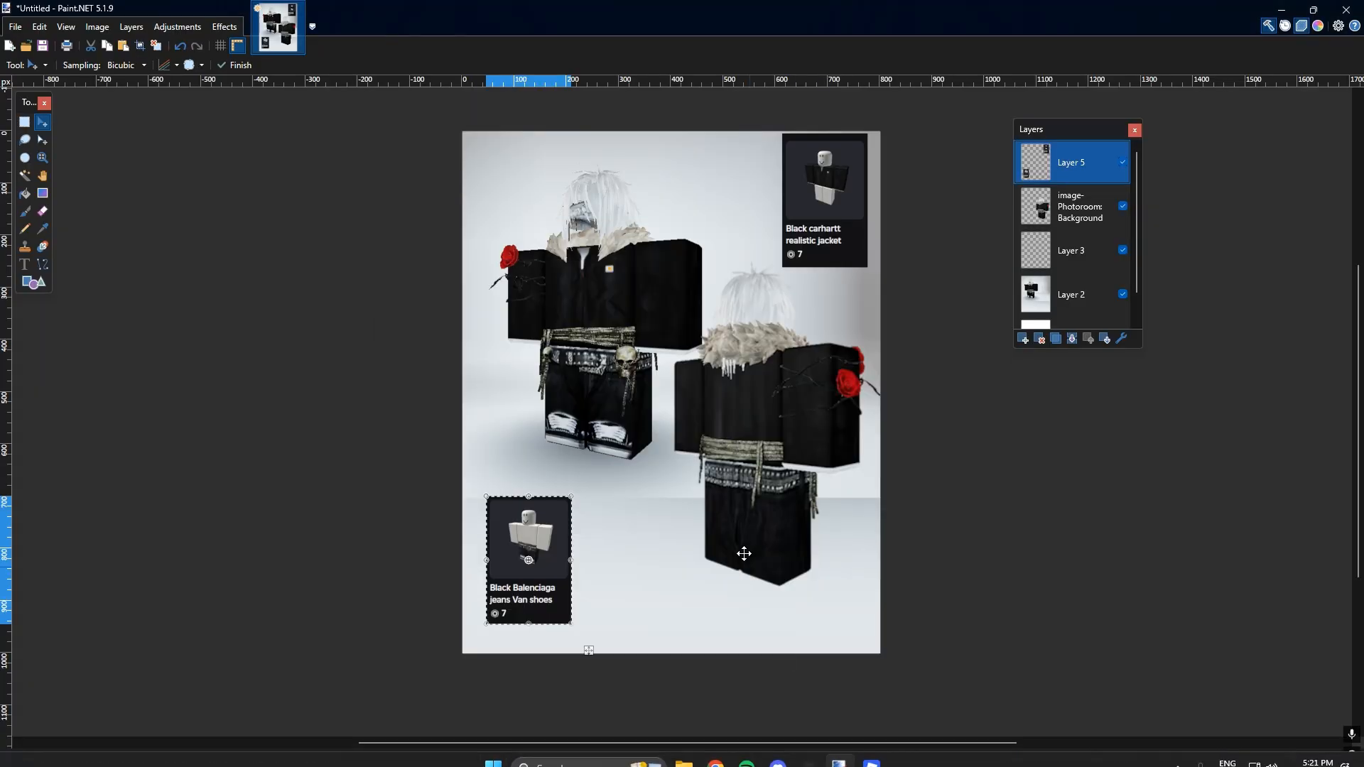
- Paste the 87259E lettering on a new layer, rotate it about 91° to vertical, and place it at about 694, 662
{"action": "left_click", "coordinate": [1023, 340]}
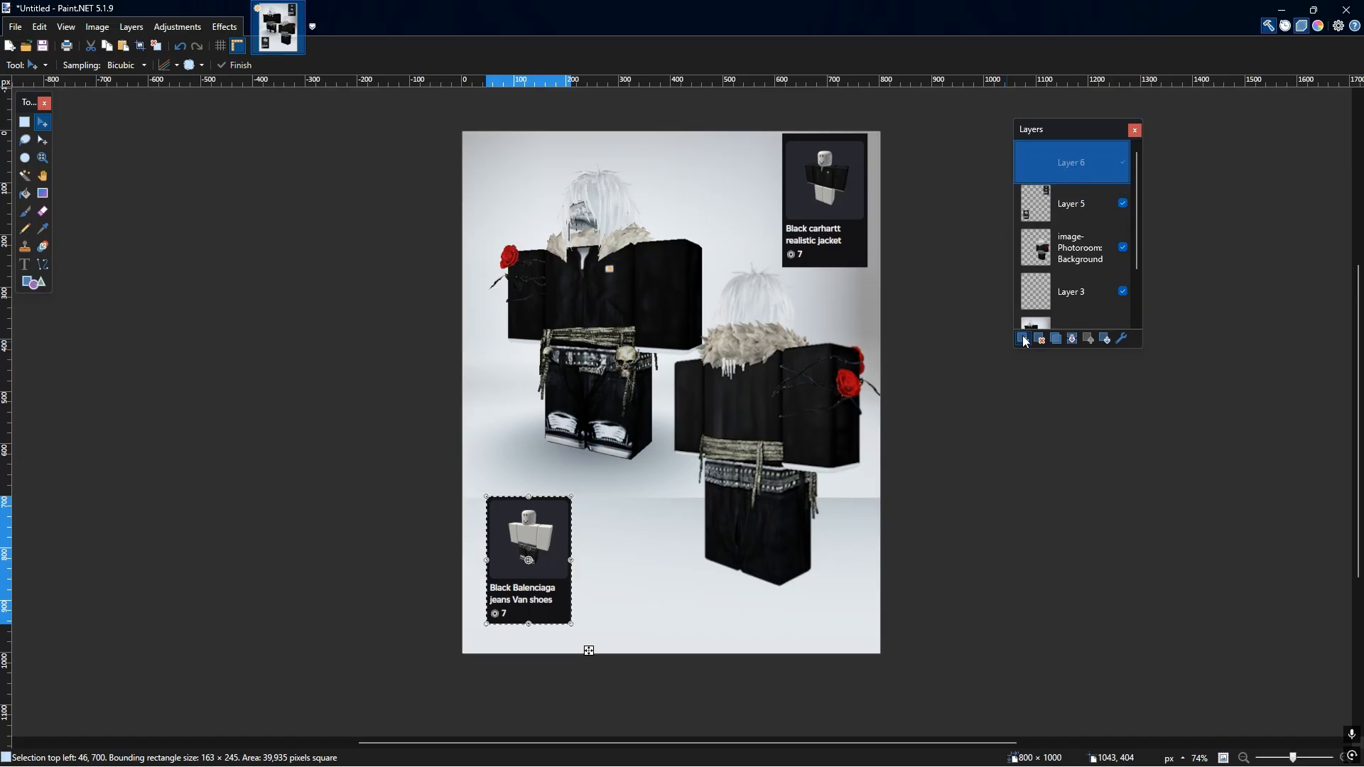
{"action": "key", "text": "ctrl+v"}
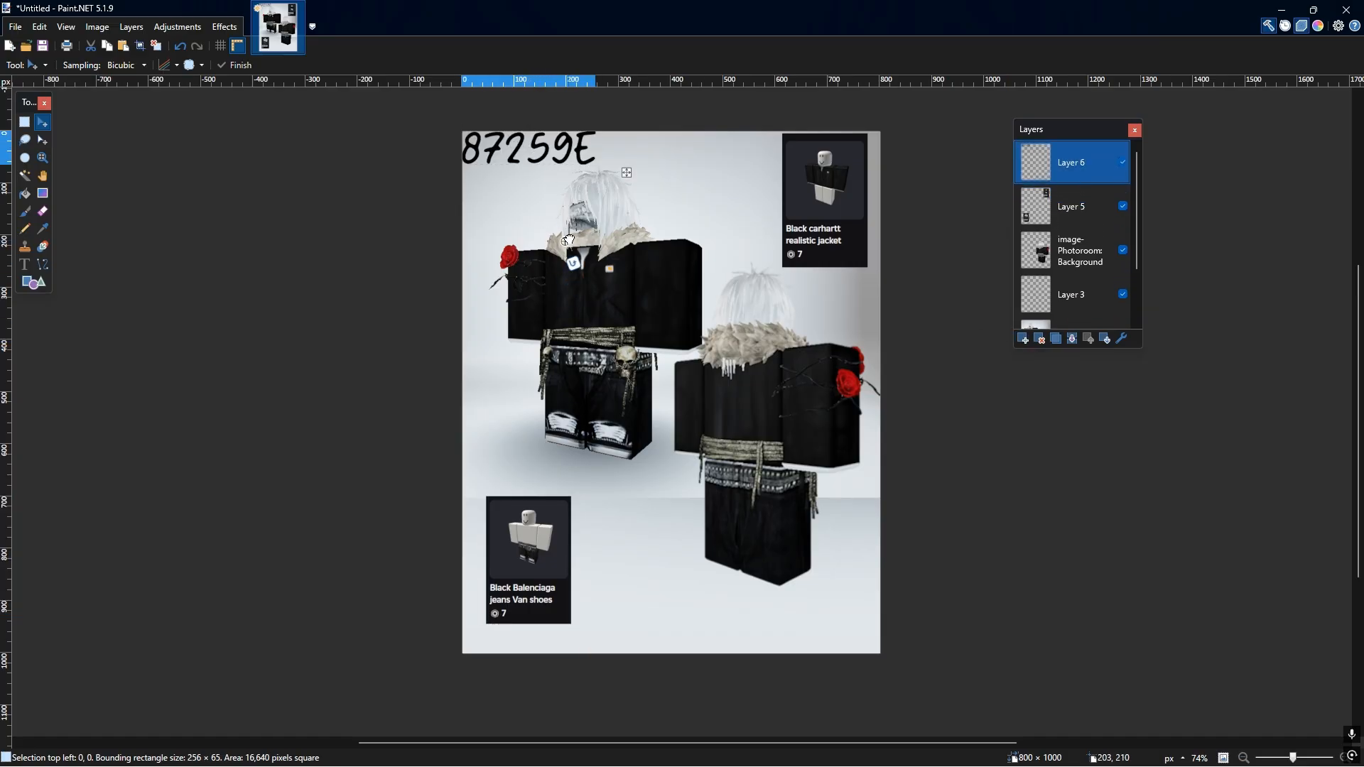
{"action": "left_click_drag", "start_coordinate": [545, 179], "coordinate": [726, 455]}
{"action": "left_click_drag", "start_coordinate": [646, 480], "coordinate": [843, 493]}
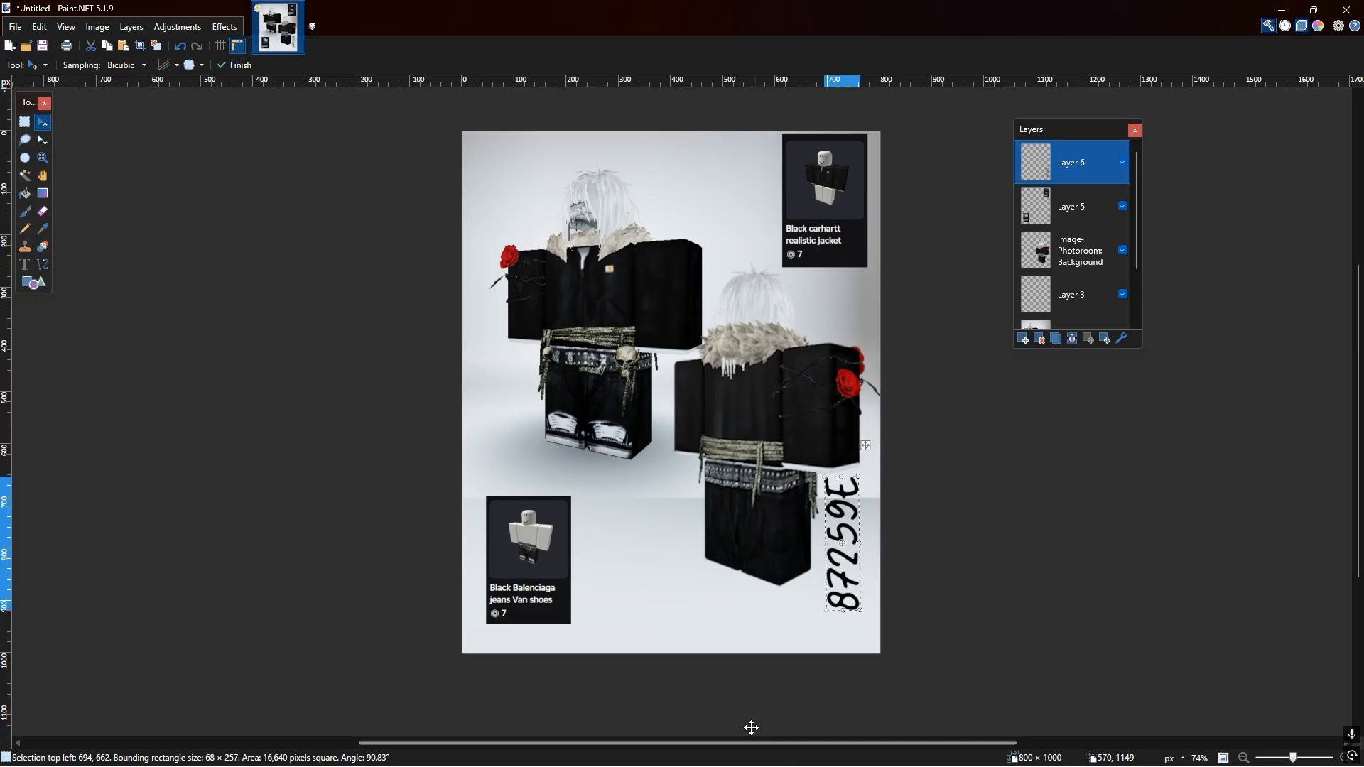
- Return to FontSpace, close the image dialog and set the preview text to 14$
{"action": "key", "text": "super"}
{"action": "left_click", "coordinate": [719, 752]}
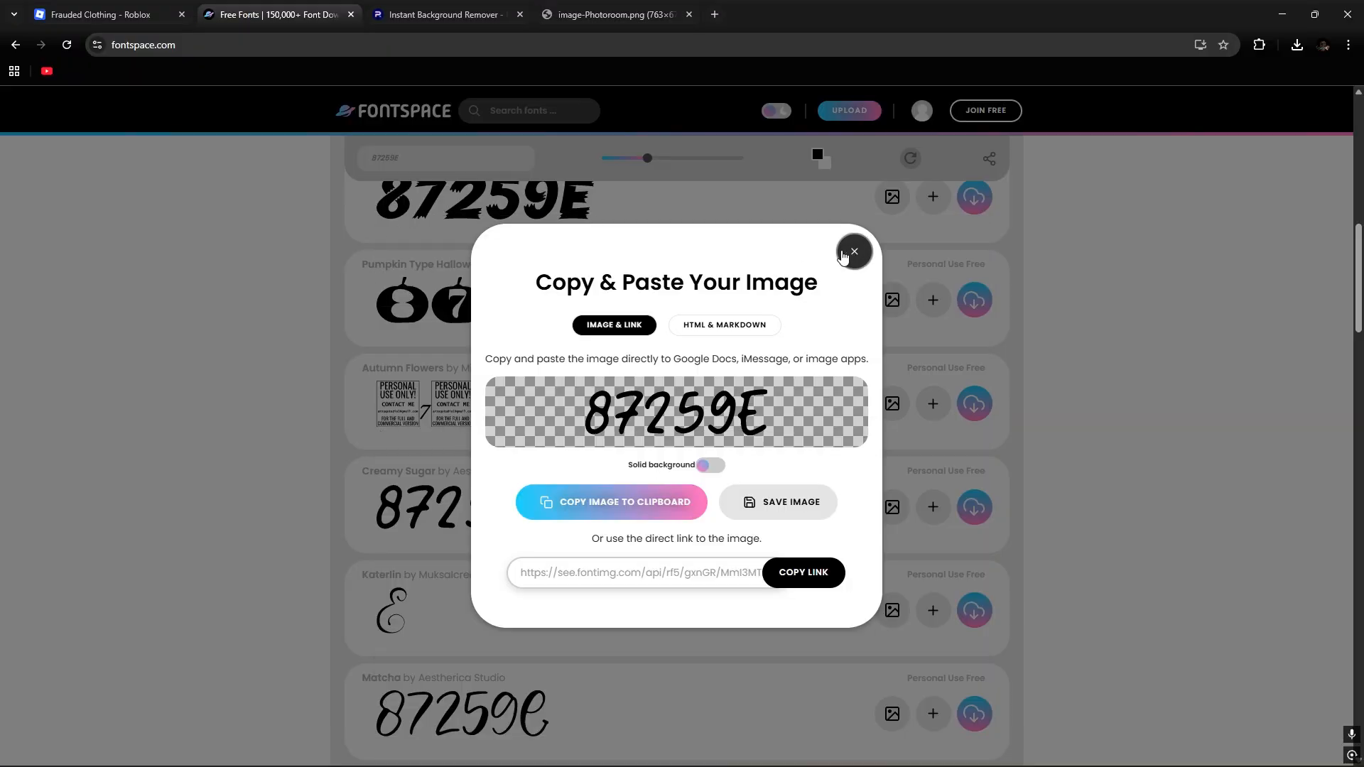
{"action": "left_click", "coordinate": [853, 252]}
{"action": "type", "text": "14rt"}
{"action": "key", "text": "BackSpace"}
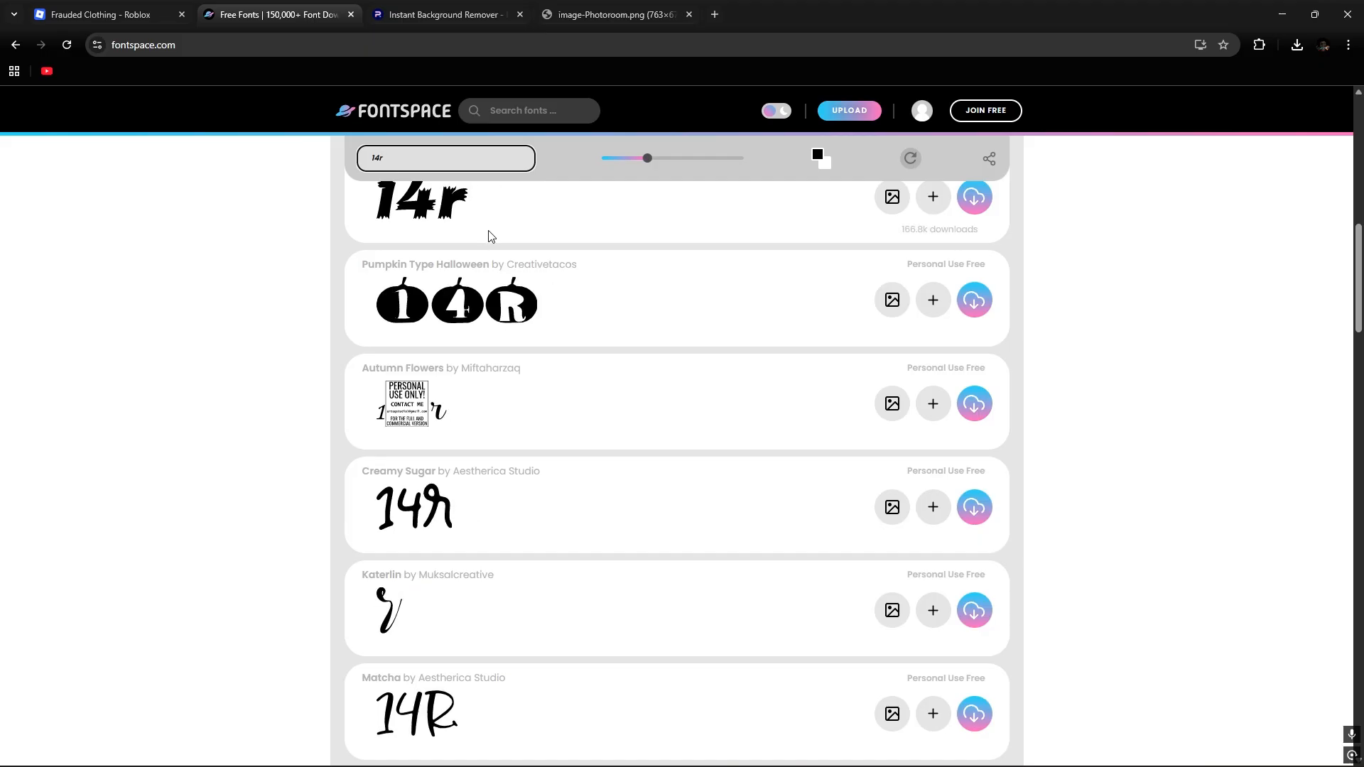
{"action": "key", "text": "BackSpace"}
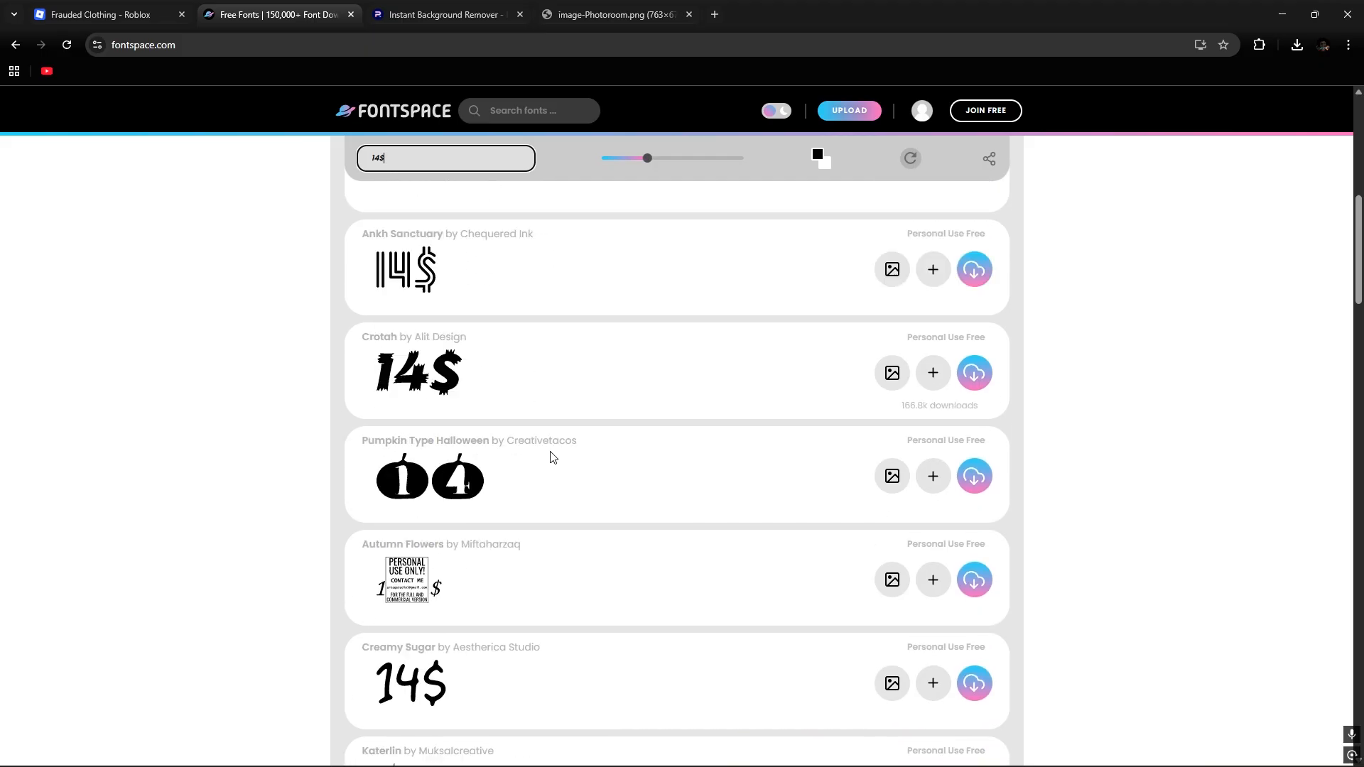
- Copy the Creamy Sugar rendering of 14$ as an image
{"action": "left_click", "coordinate": [893, 507]}
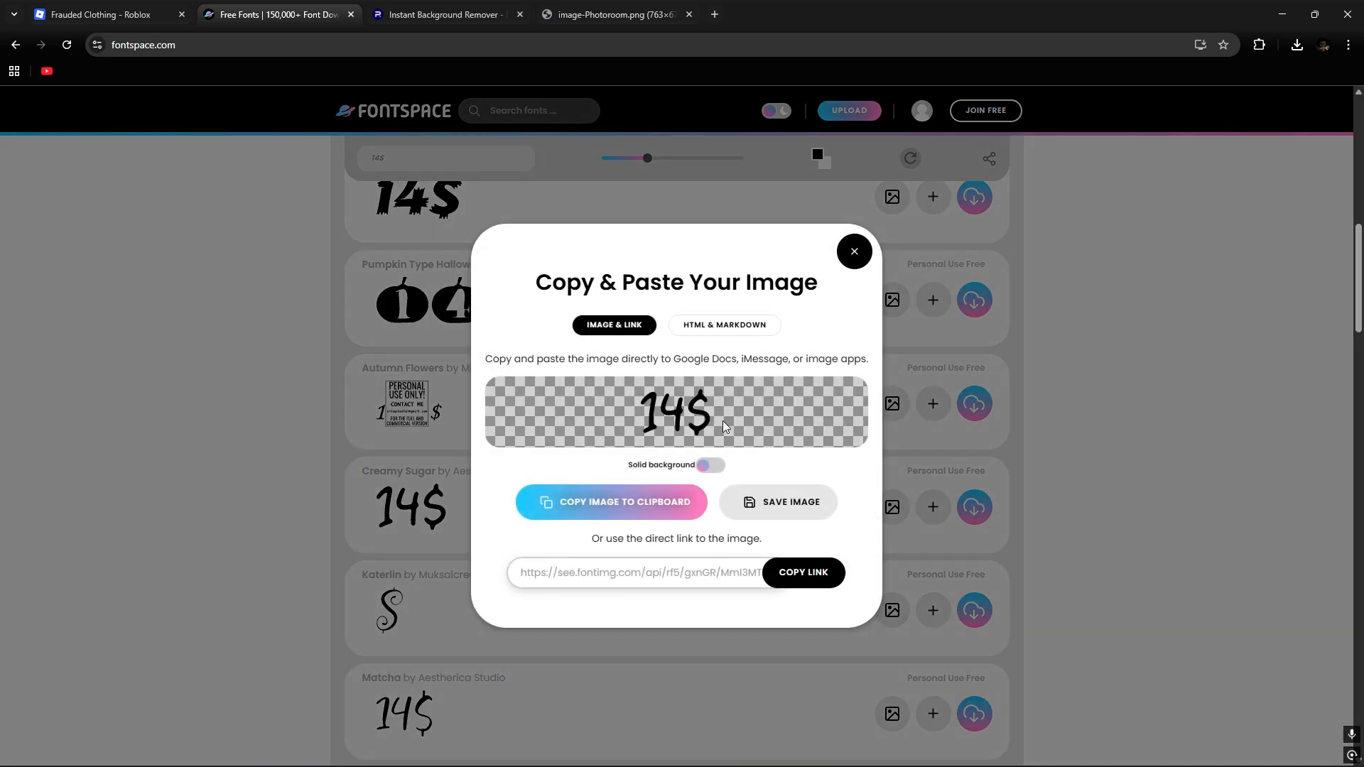
{"action": "right_click", "coordinate": [722, 421]}
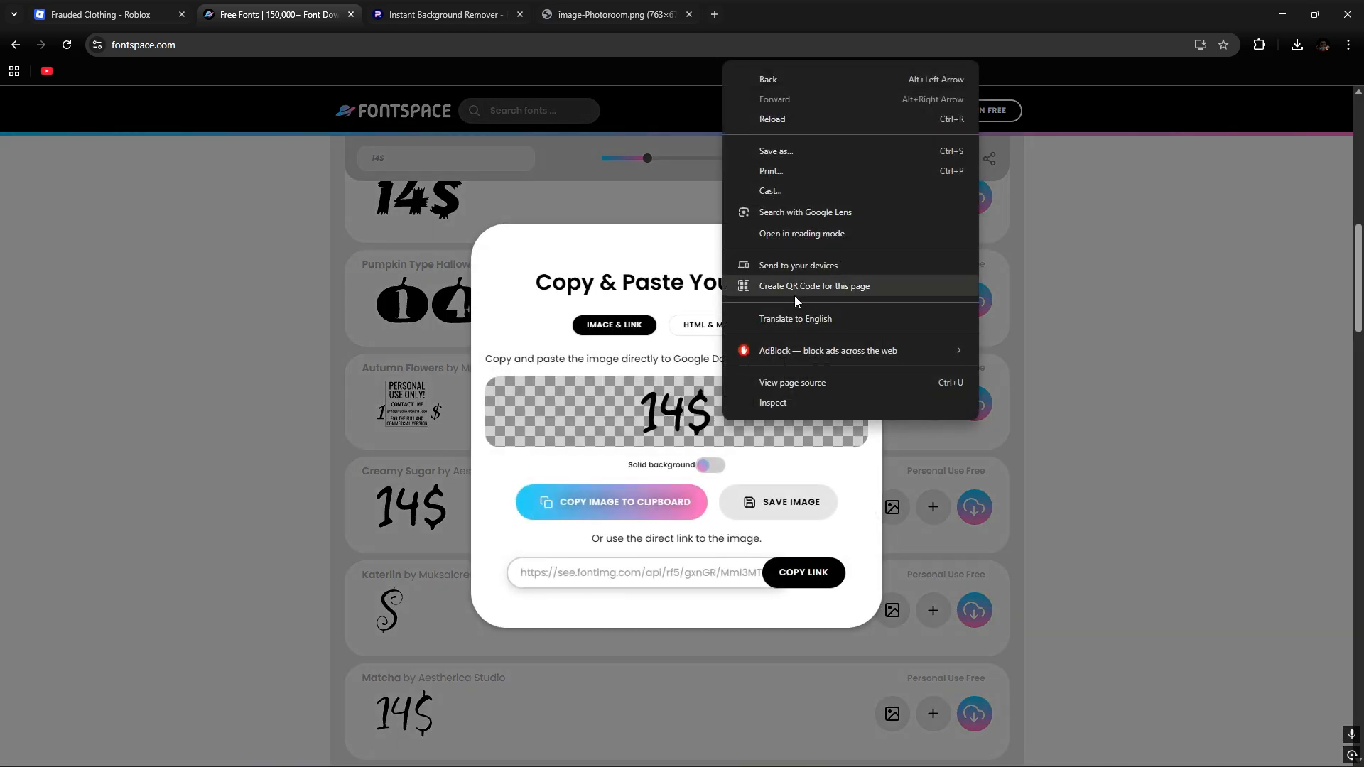
{"action": "left_click", "coordinate": [642, 404]}
{"action": "right_click", "coordinate": [646, 406]}
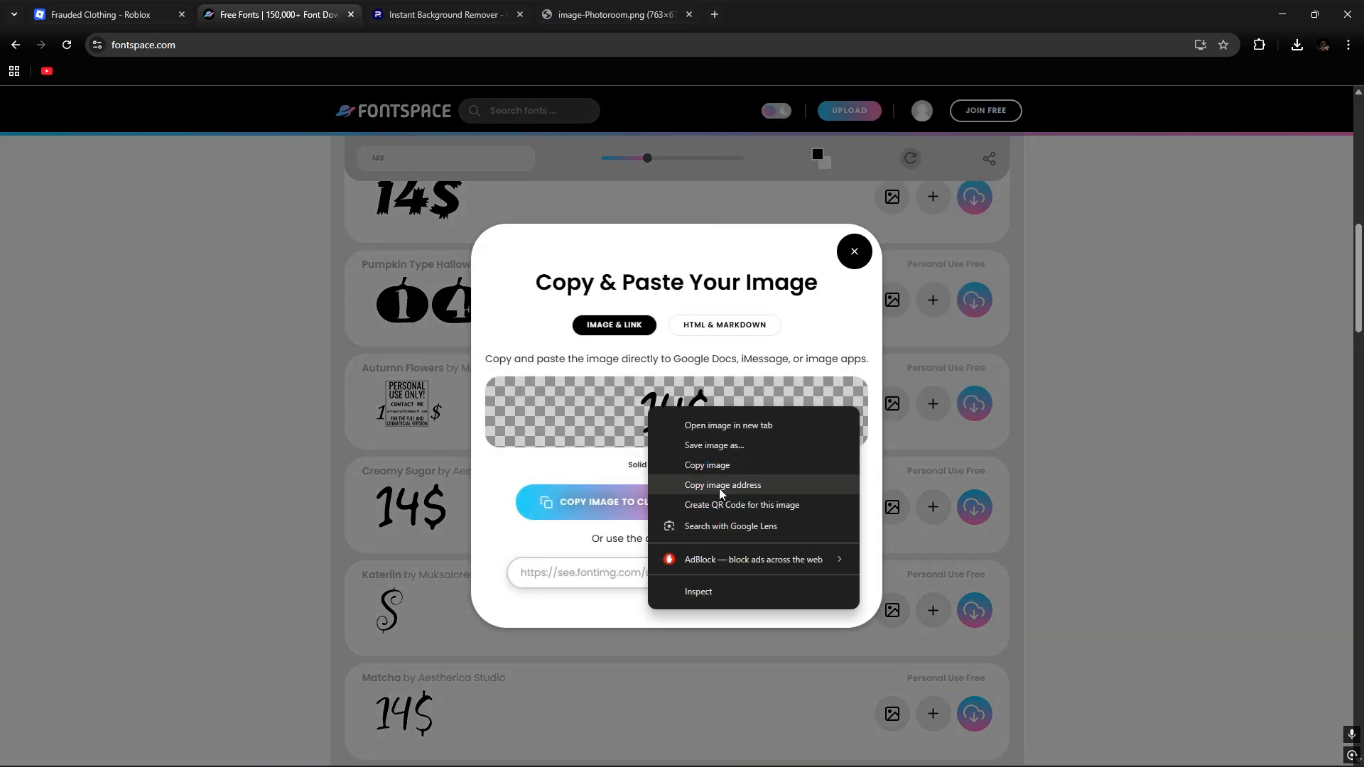
{"action": "left_click", "coordinate": [721, 465]}
{"action": "key", "text": "super"}
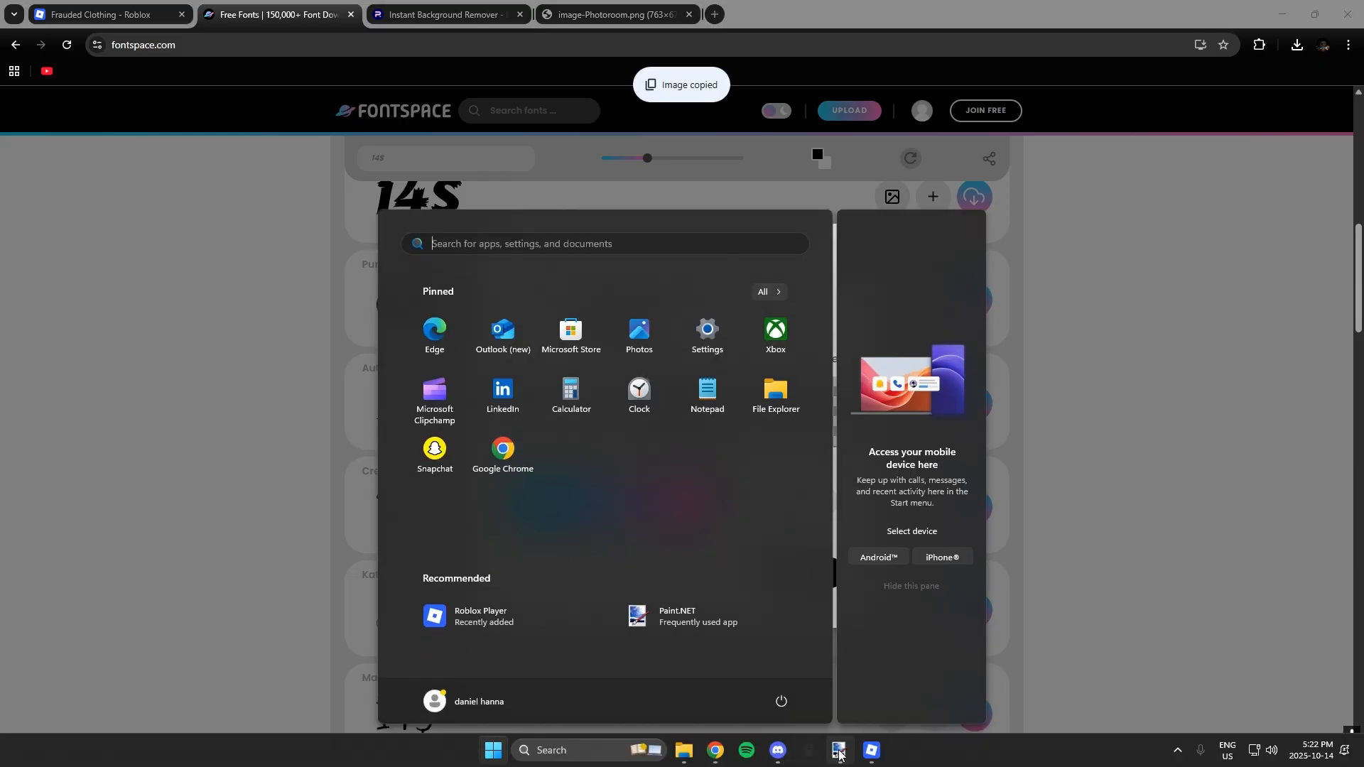
- Switch to Paint.NET, paste the 14$ lettering, and place it at about 24, 423 beside the front avatar's belt
{"action": "left_click", "coordinate": [838, 751]}
{"action": "key", "text": "ctrl+v"}
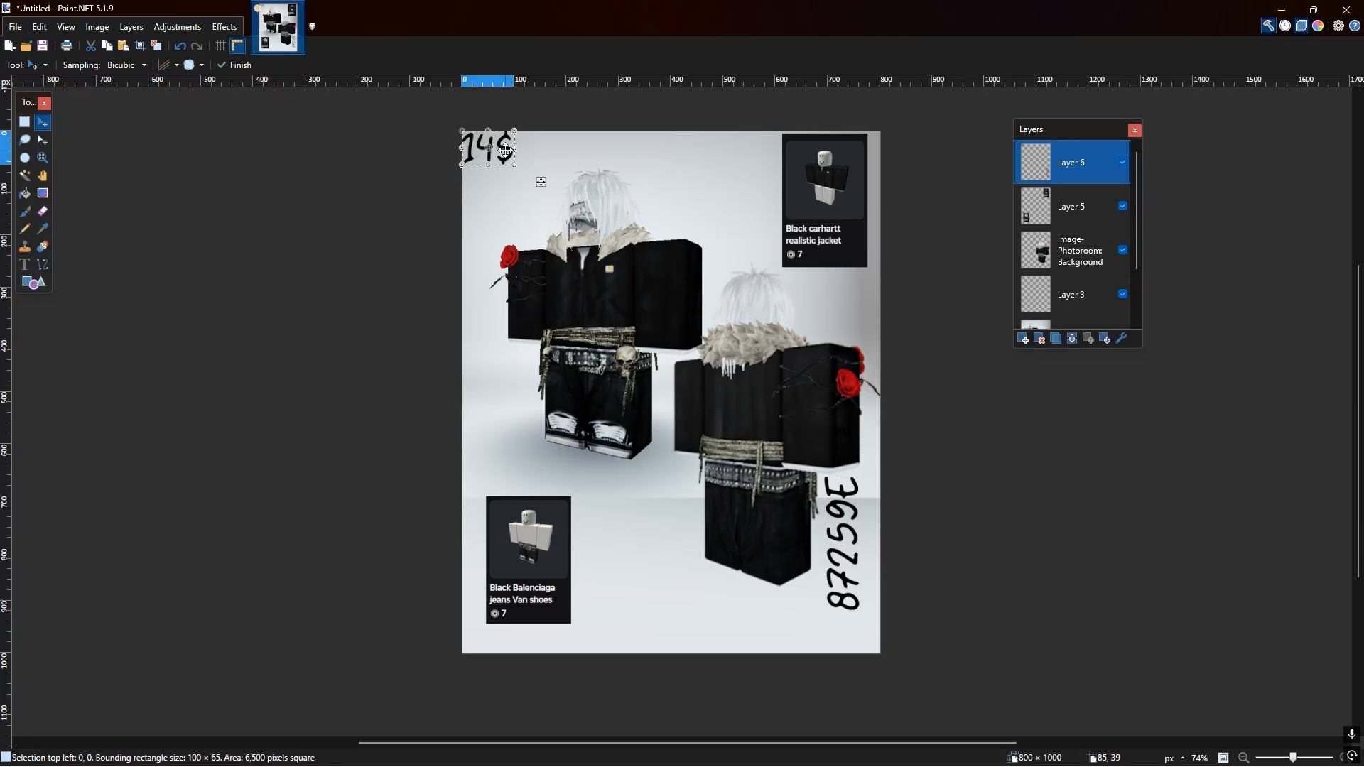
{"action": "left_click_drag", "start_coordinate": [500, 144], "coordinate": [514, 369]}
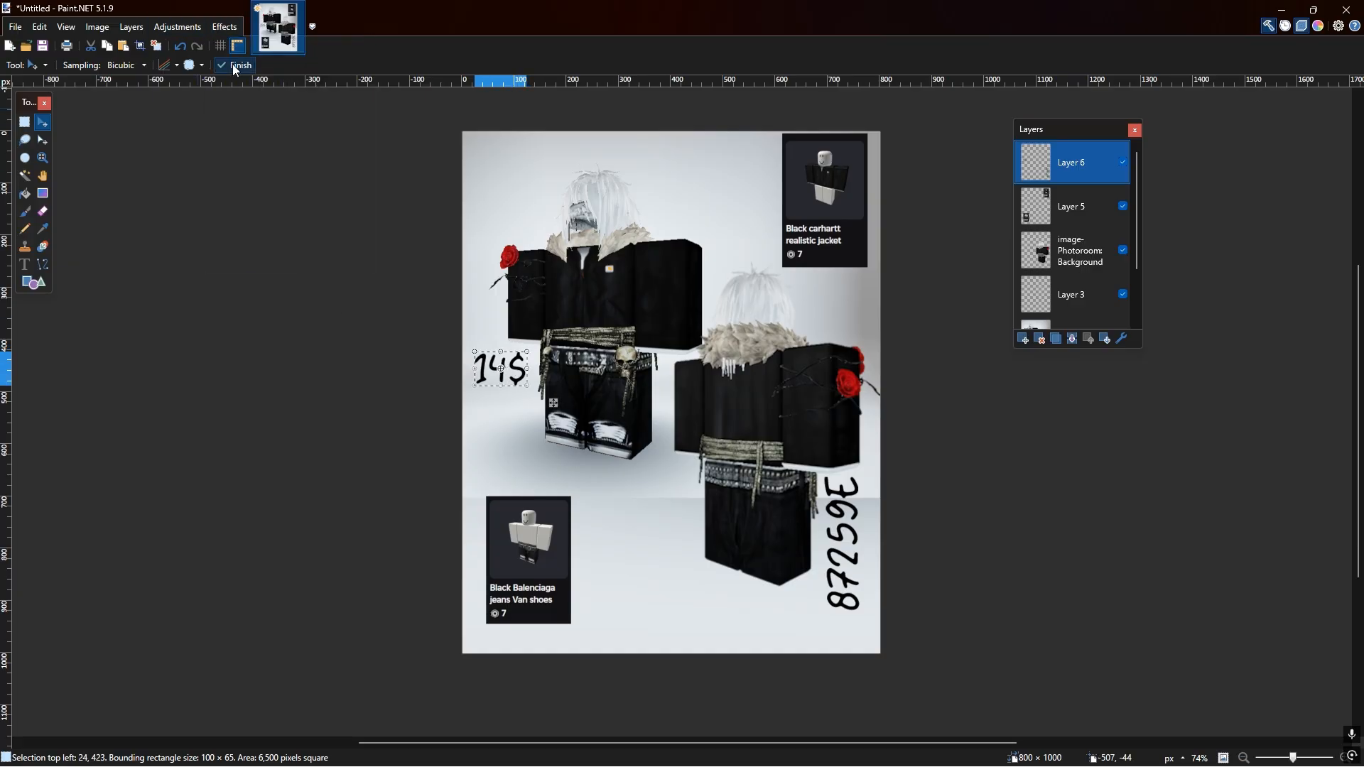
- Apply Outline Object to the 14$ lettering with width 7, softness 166 and grey colour 147, 147, 147
{"action": "left_click", "coordinate": [224, 26]}
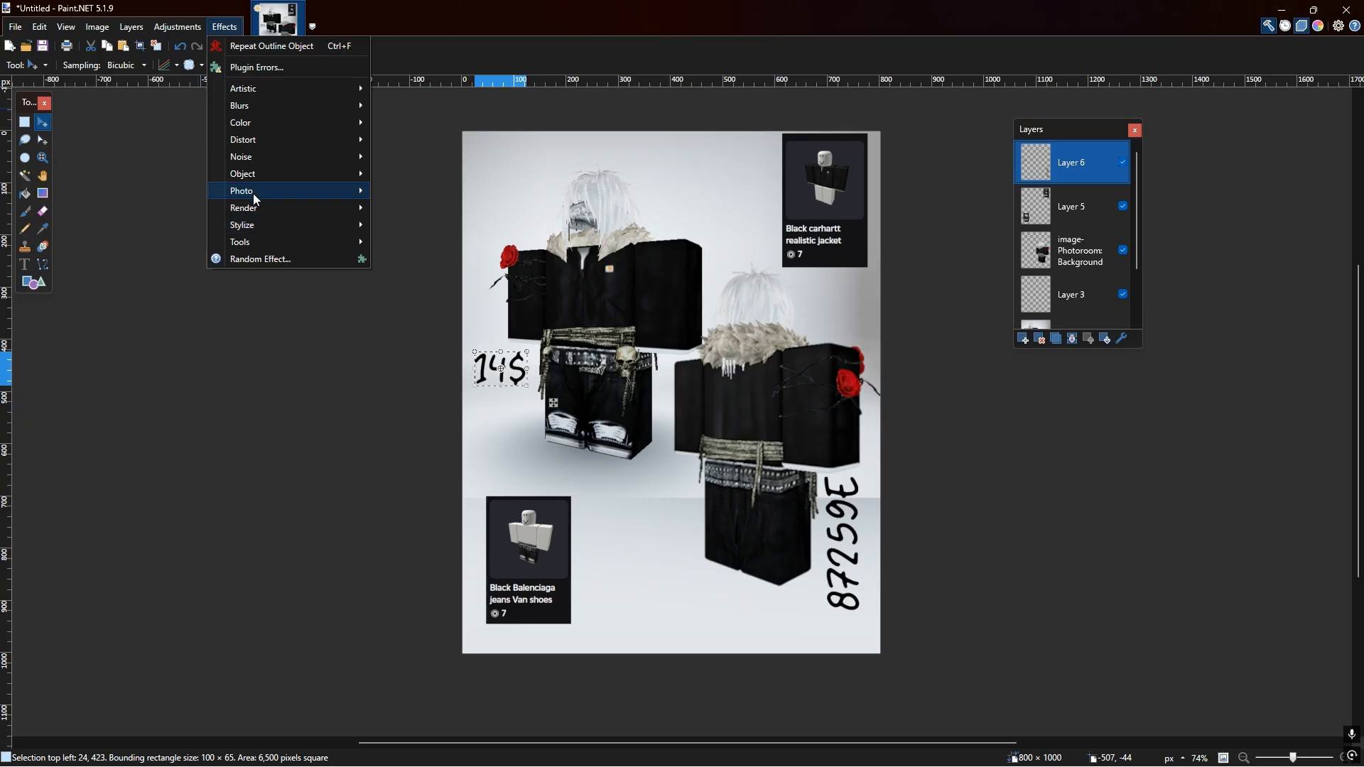
{"action": "mouse_move", "coordinate": [253, 172]}
{"action": "left_click", "coordinate": [401, 191]}
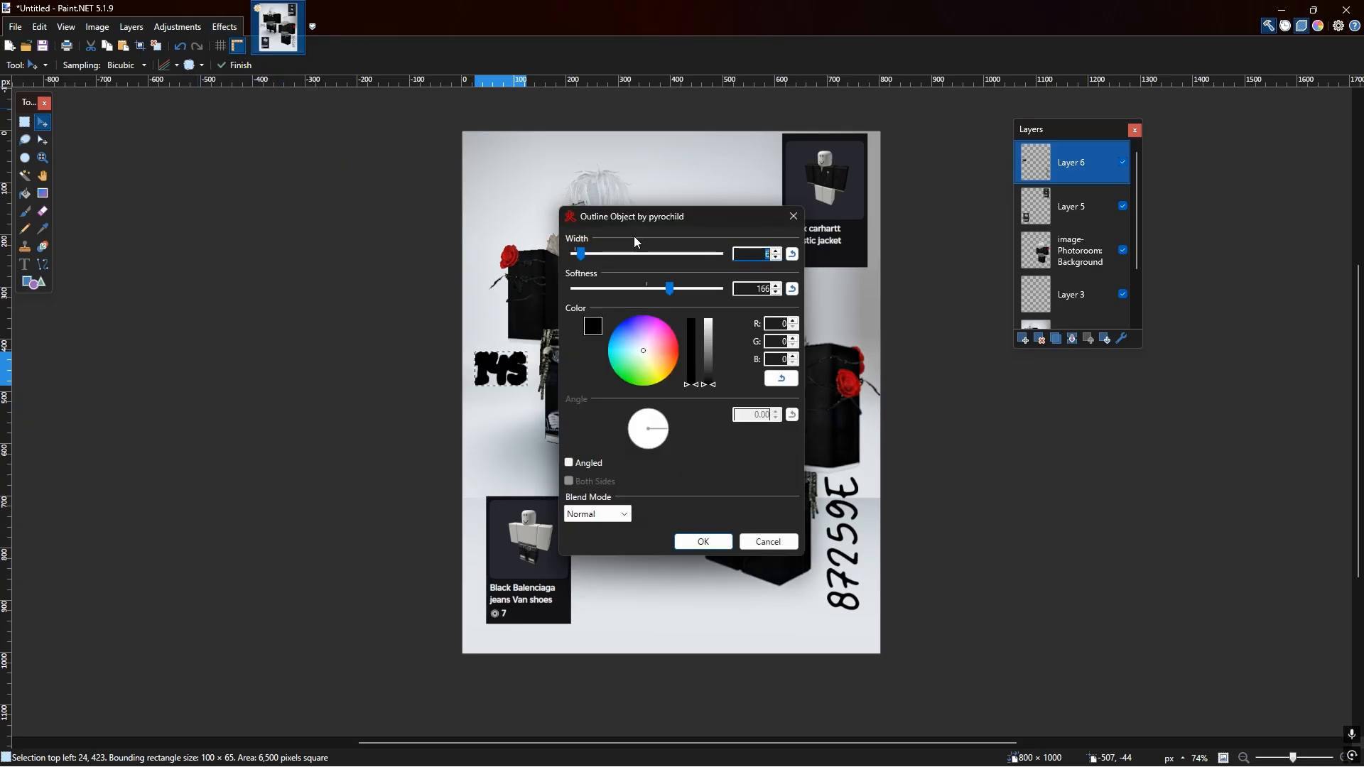
{"action": "left_click_drag", "start_coordinate": [633, 217], "coordinate": [270, 213]}
{"action": "mouse_move", "coordinate": [347, 368]}
{"action": "left_mouse_down"}
{"action": "mouse_move", "coordinate": [353, 304]}
{"action": "mouse_move", "coordinate": [356, 331]}
{"action": "left_mouse_up"}
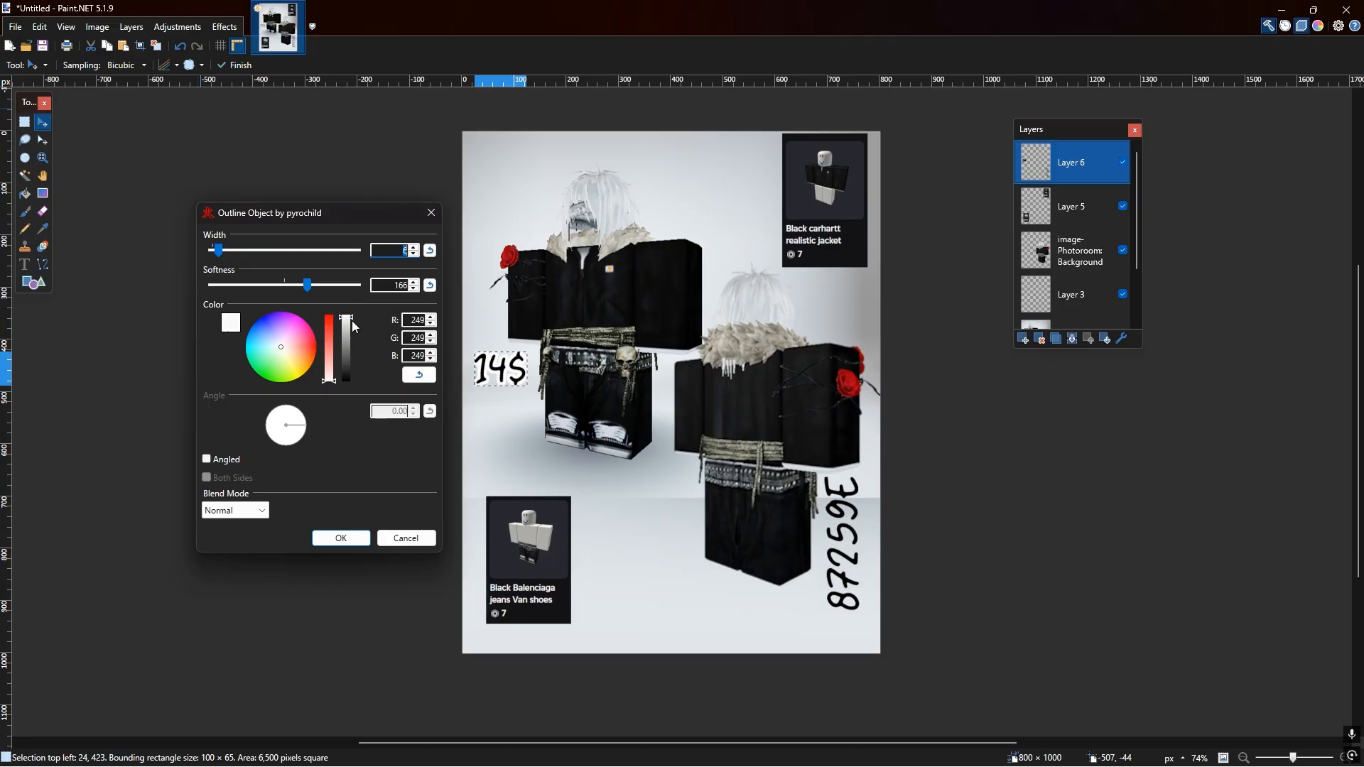
{"action": "left_click_drag", "start_coordinate": [219, 250], "coordinate": [221, 253]}
{"action": "mouse_move", "coordinate": [347, 325]}
{"action": "left_mouse_down"}
{"action": "mouse_move", "coordinate": [348, 356]}
{"action": "mouse_move", "coordinate": [349, 344]}
{"action": "left_mouse_up"}
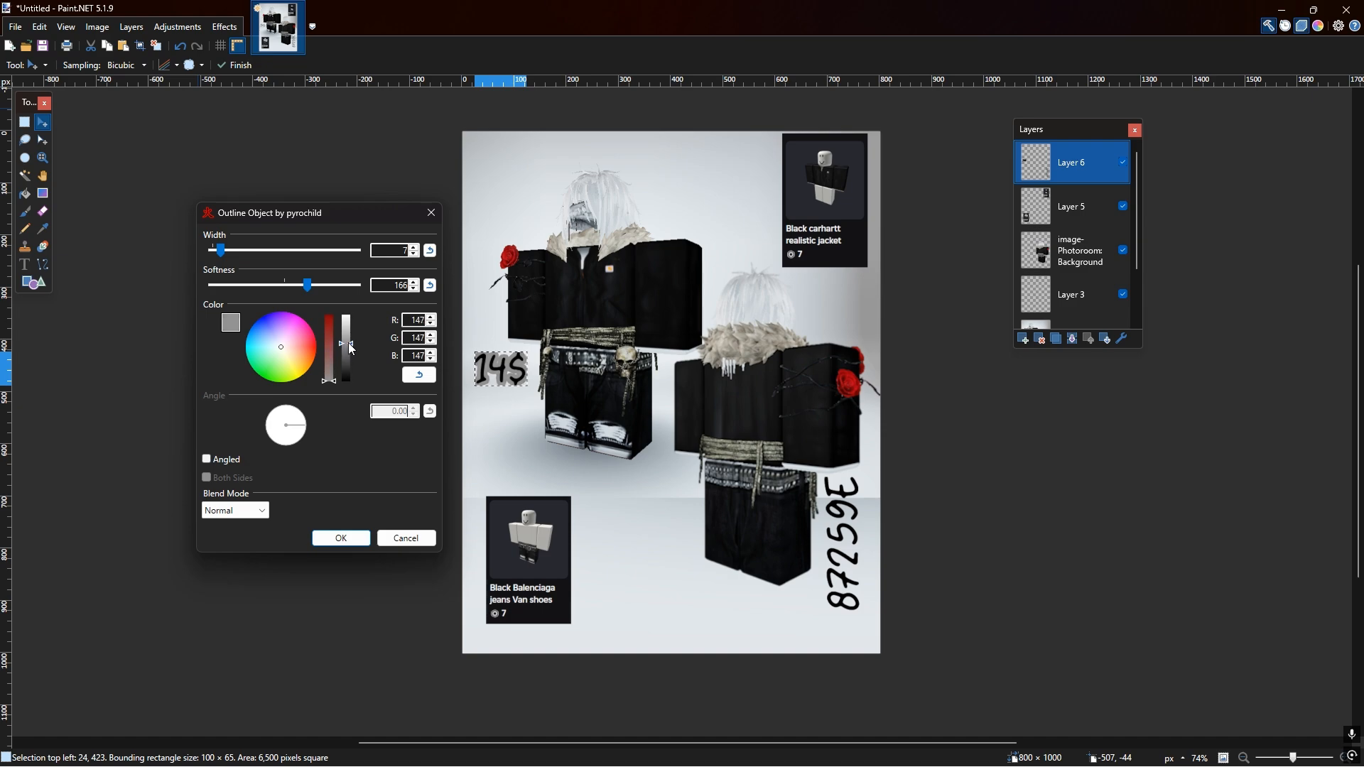
{"action": "left_click", "coordinate": [341, 538]}
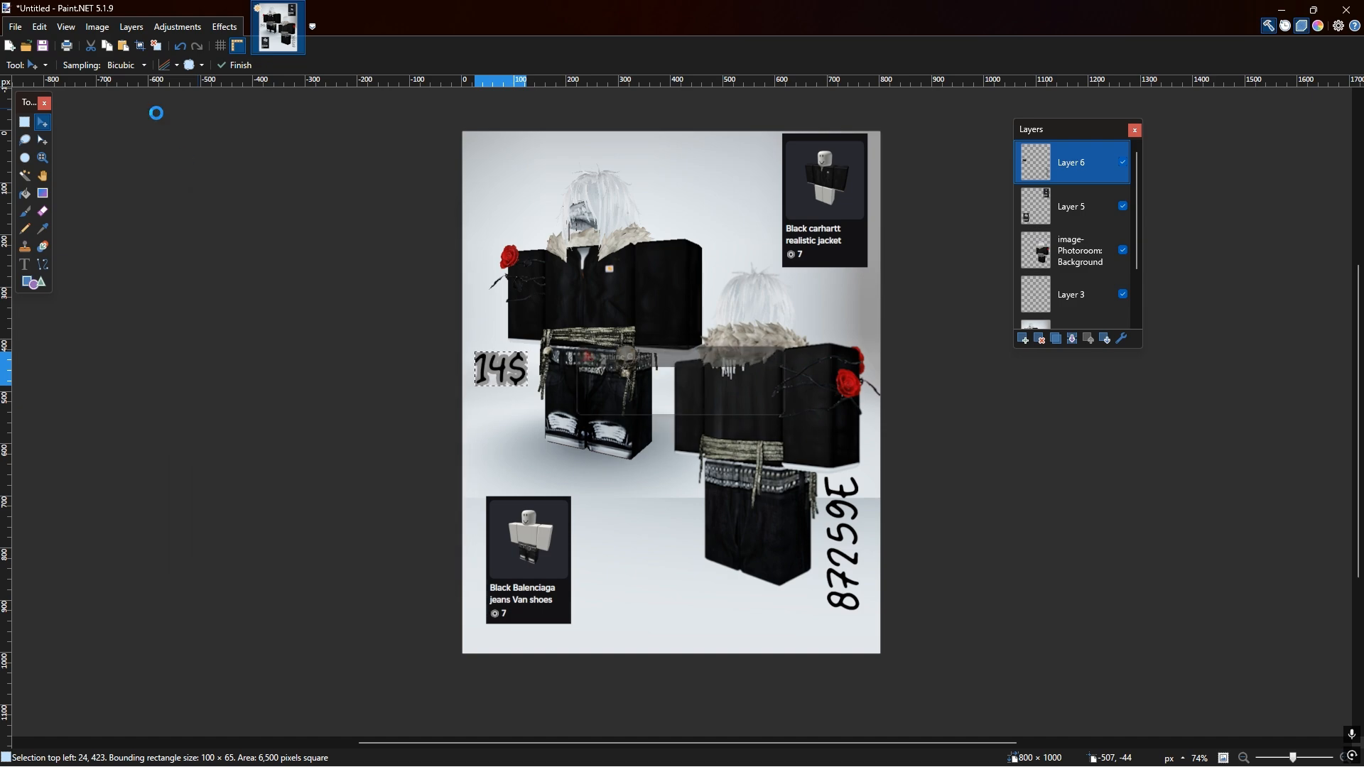
- Select the whole 800 × 1000 canvas and repeat the Outline Object effect on the lettering in Layer 6
{"action": "left_click", "coordinate": [31, 65]}
{"action": "left_click", "coordinate": [33, 81]}
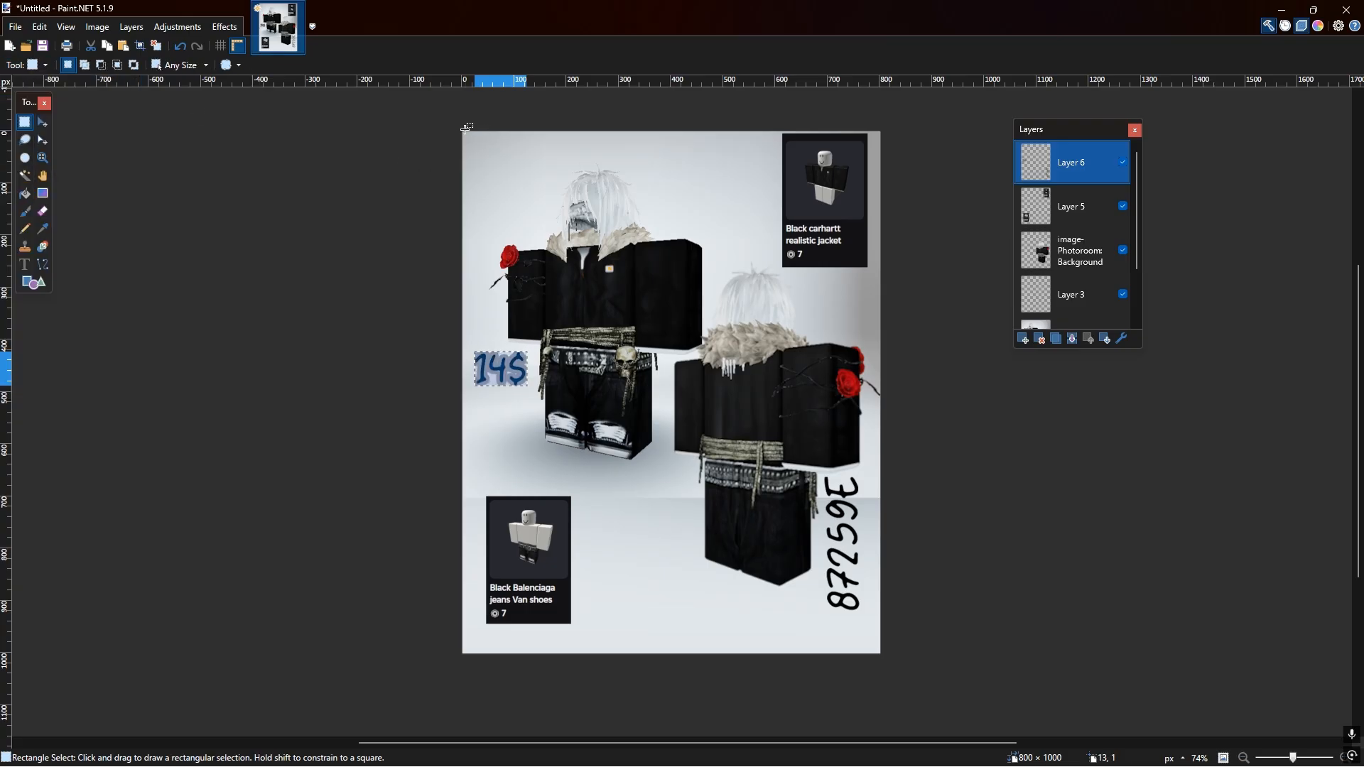
{"action": "left_click_drag", "start_coordinate": [462, 130], "coordinate": [1002, 679]}
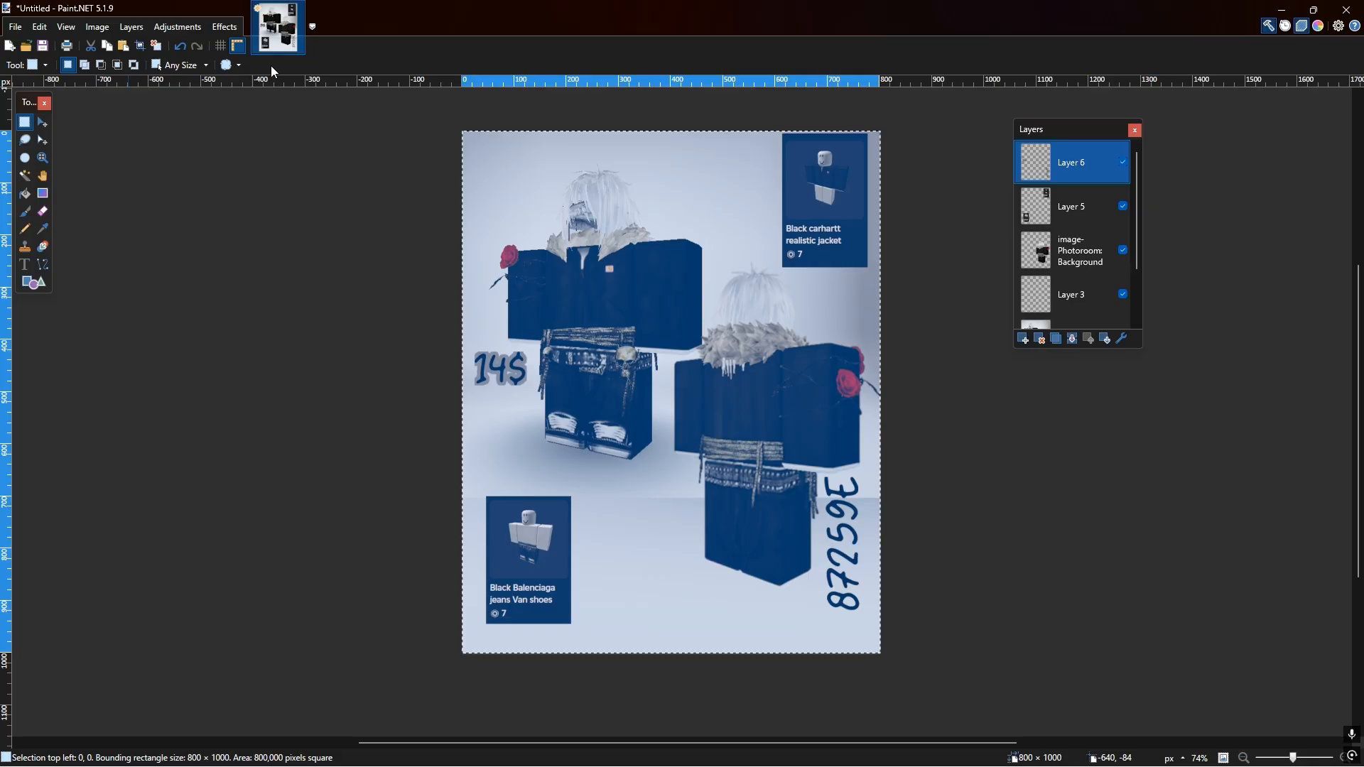
{"action": "key", "text": "ctrl+f"}
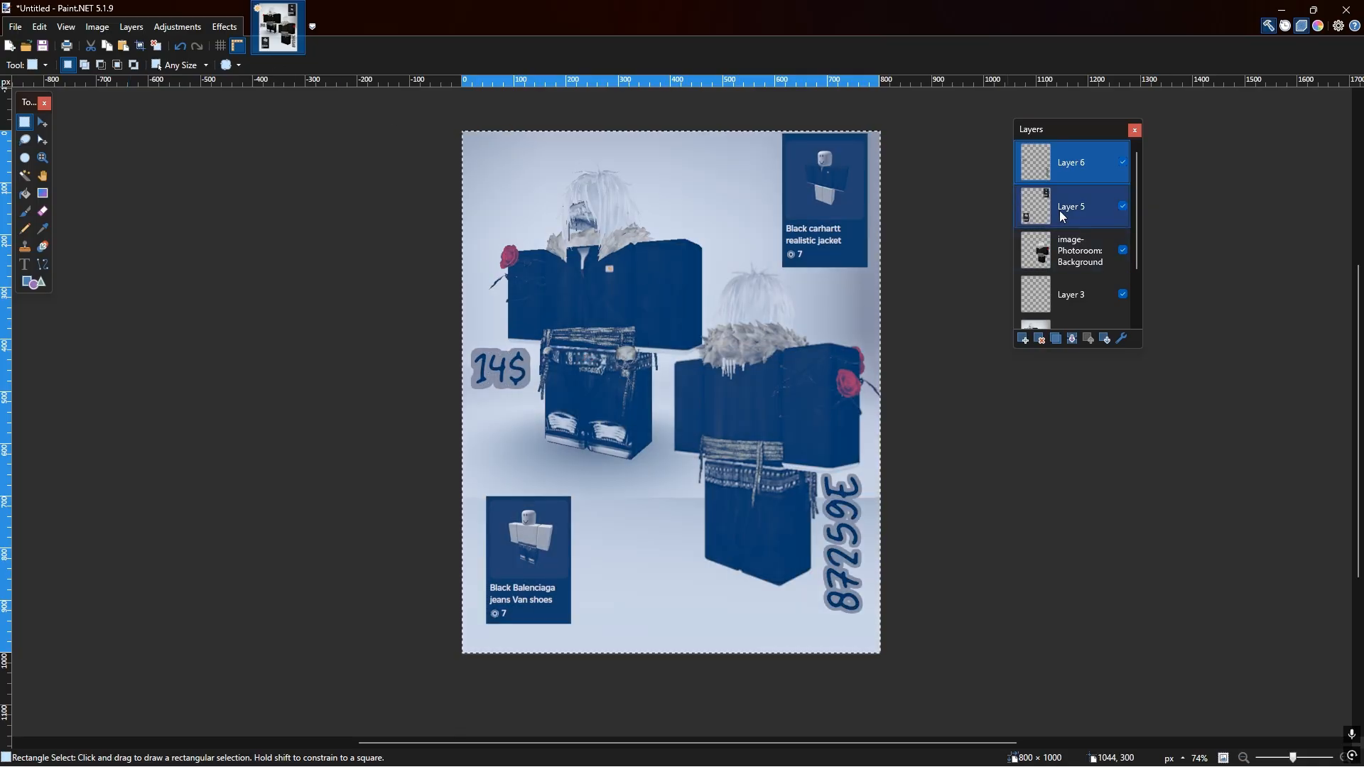
- Repeat the Outline Object effect on the item cards in Layer 5 and on the back-view avatar's Photoroom layer
{"action": "left_click", "coordinate": [1030, 215]}
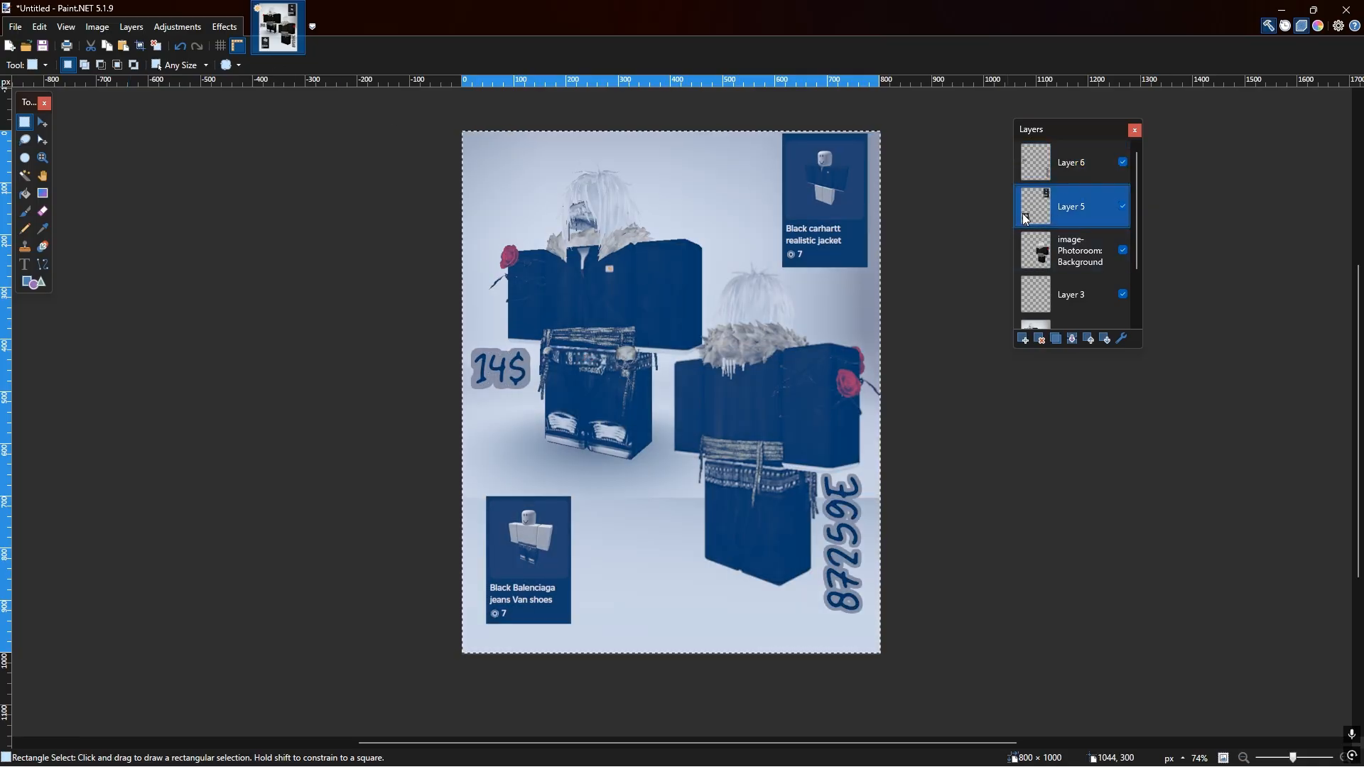
{"action": "key", "text": "ctrl+f"}
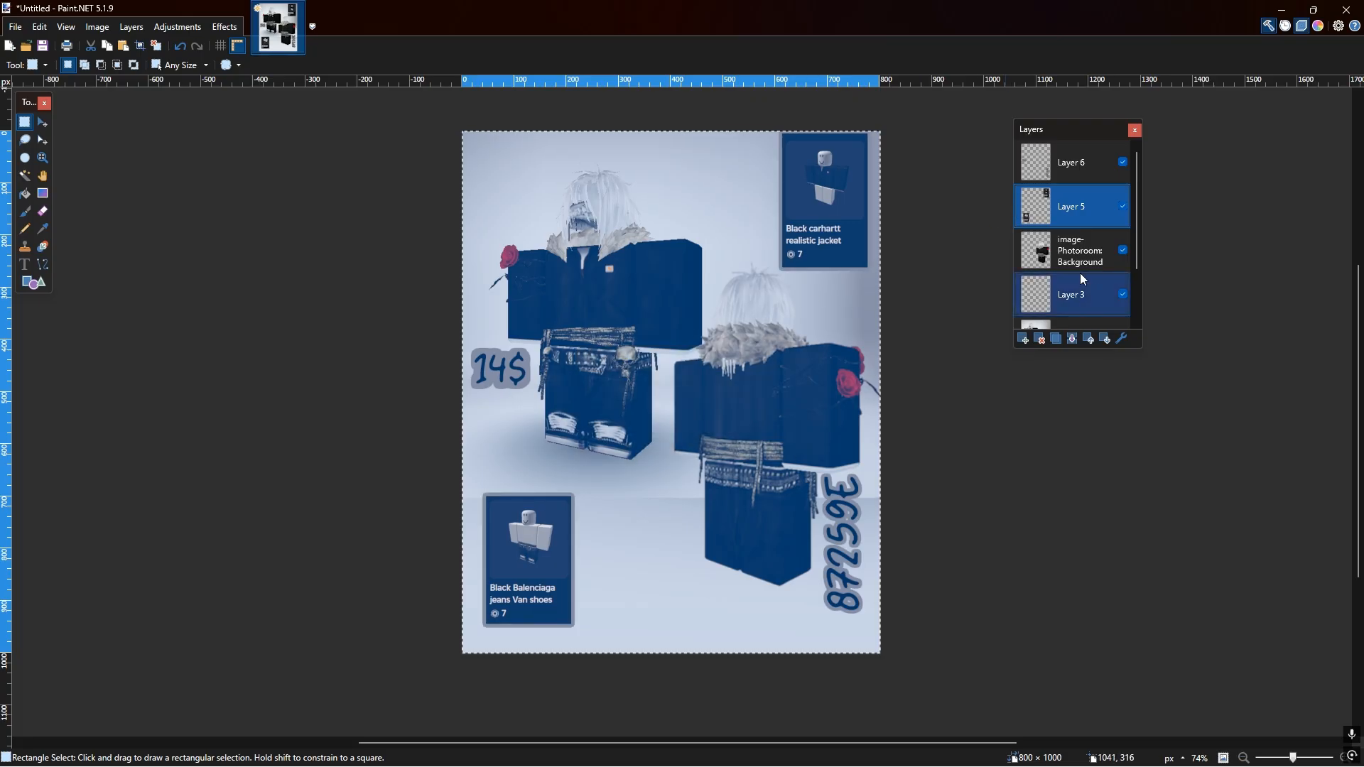
{"action": "left_click", "coordinate": [1065, 257]}
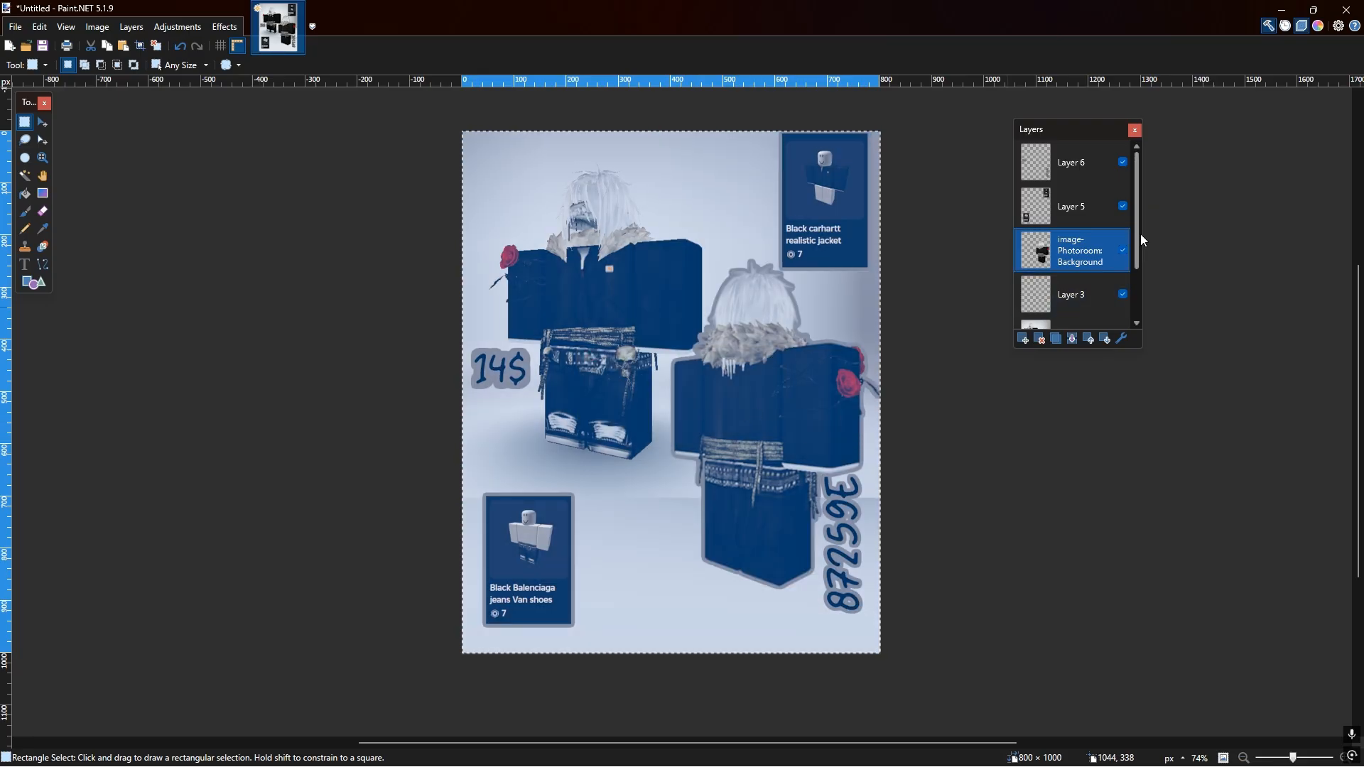
- Try to repeat the Outline Object effect on Layer 2 with the front-view avatar, and clear the selection
{"action": "left_click_drag", "start_coordinate": [1138, 236], "coordinate": [1138, 270]}
{"action": "left_click", "coordinate": [1104, 278]}
{"action": "key", "text": "ctrl+f"}
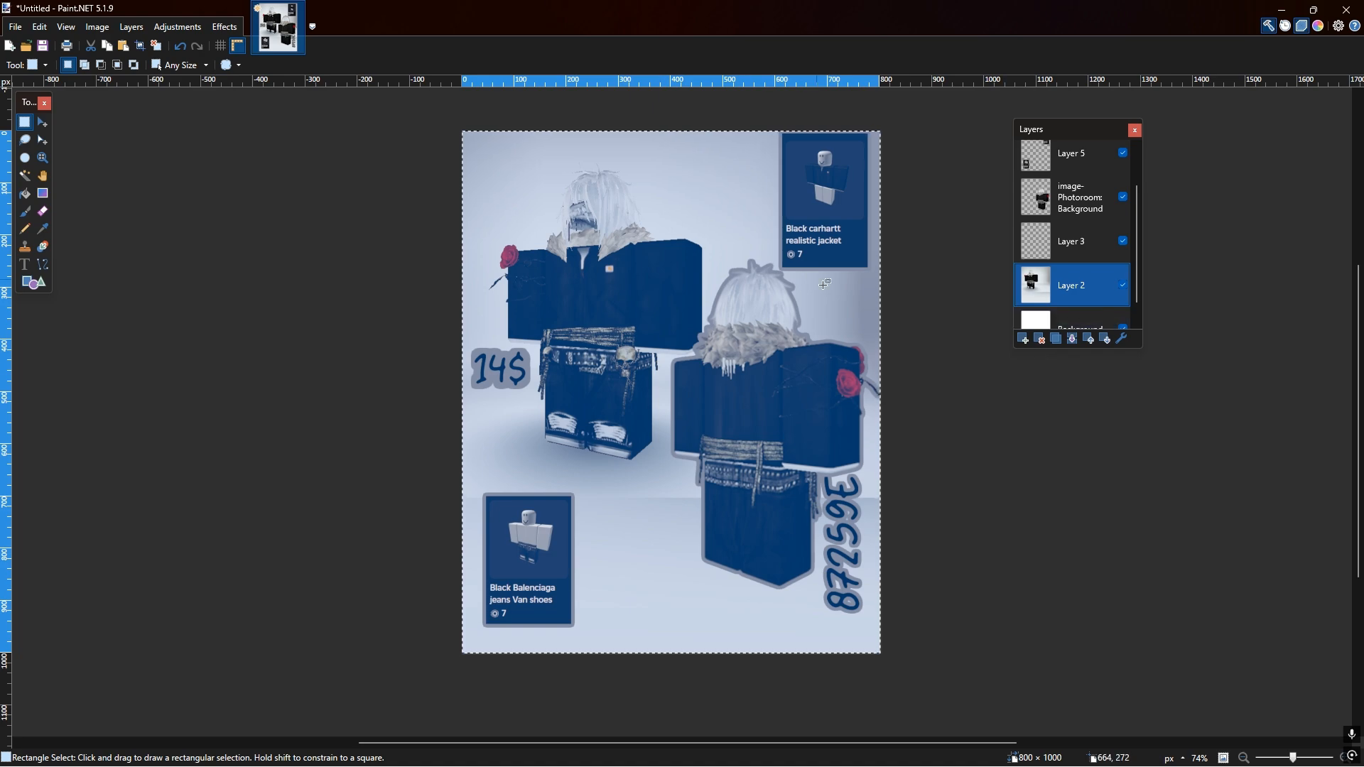
{"action": "left_click", "coordinate": [938, 328]}
{"action": "scroll", "coordinate": [723, 307], "scroll_direction": "down", "scroll_amount": 1}
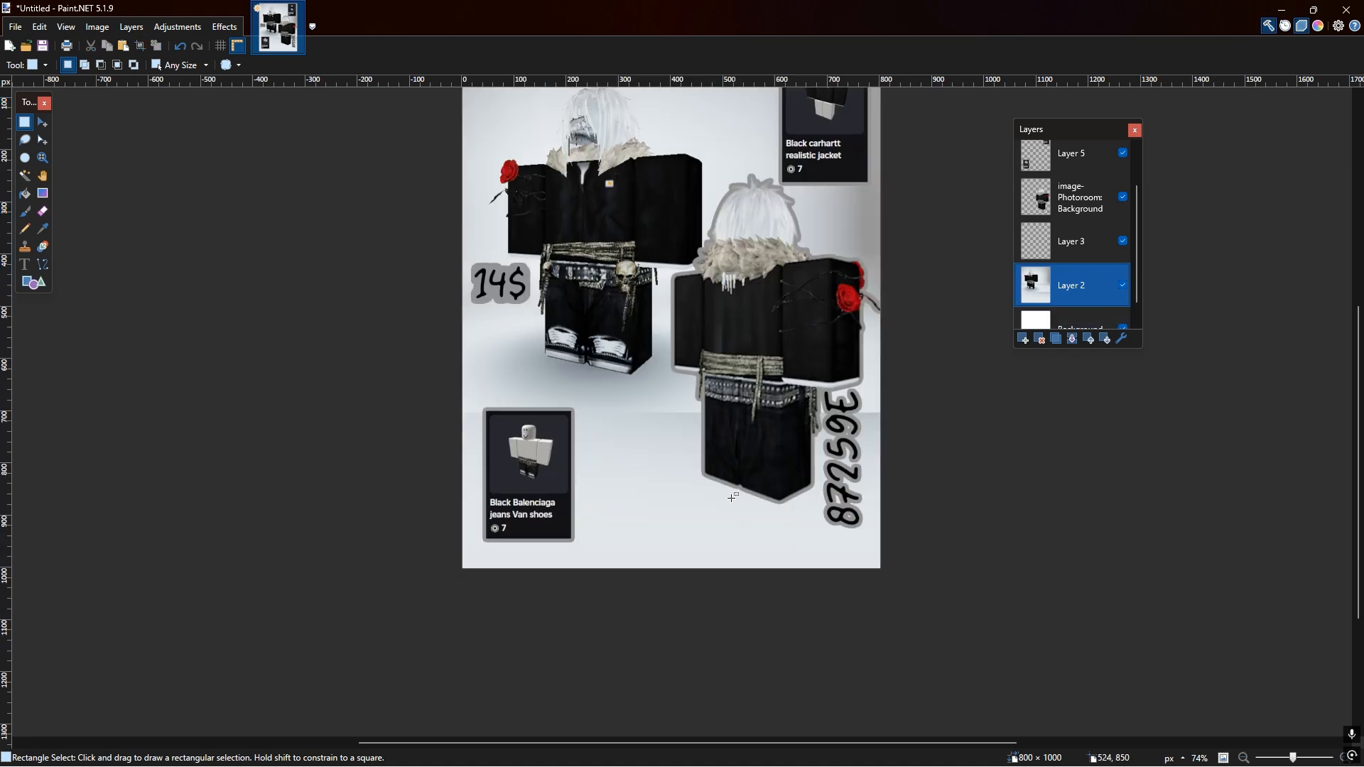
{"action": "scroll", "coordinate": [741, 459], "scroll_direction": "up", "scroll_amount": 2}
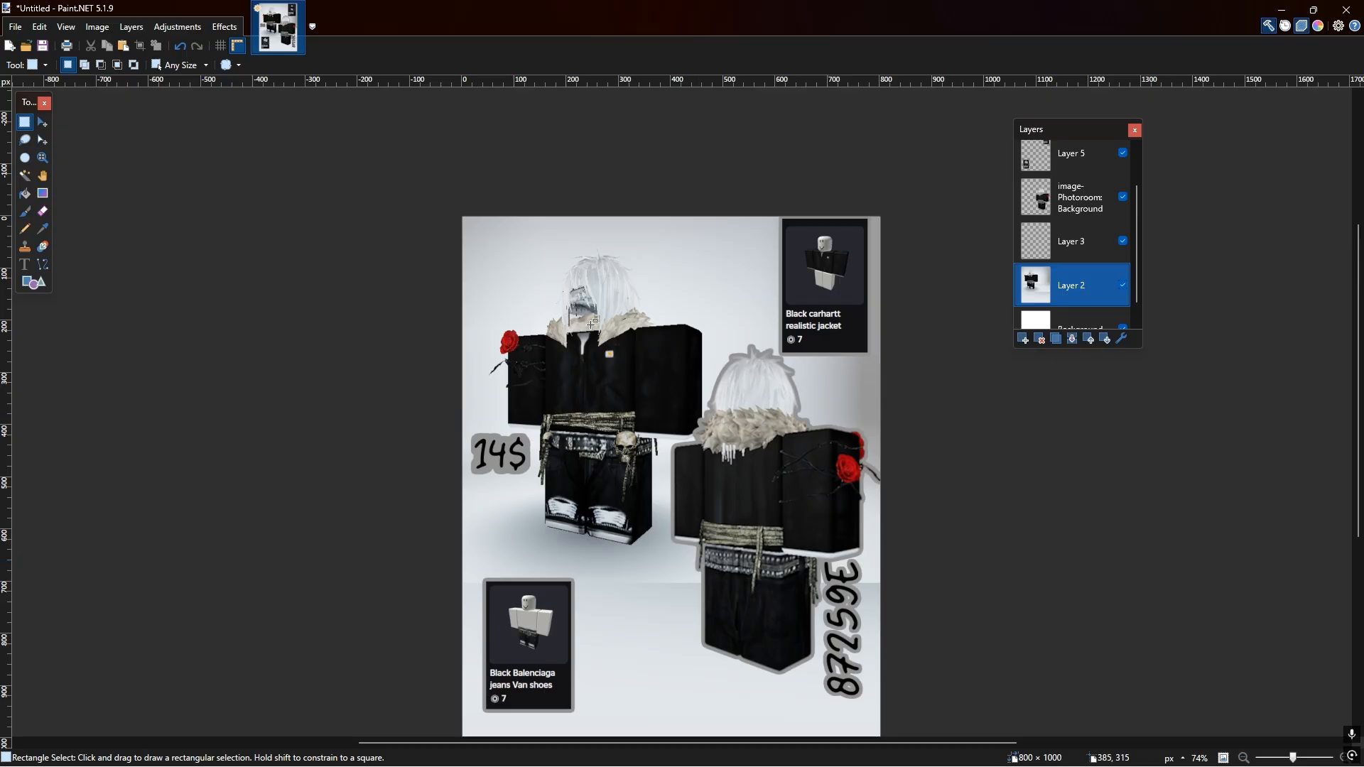
{"action": "scroll", "coordinate": [768, 455], "scroll_direction": "down", "scroll_amount": 2}
{"action": "scroll", "coordinate": [768, 455], "scroll_direction": "up", "scroll_amount": 2}
{"action": "left_click_drag", "start_coordinate": [486, 228], "coordinate": [717, 575]}
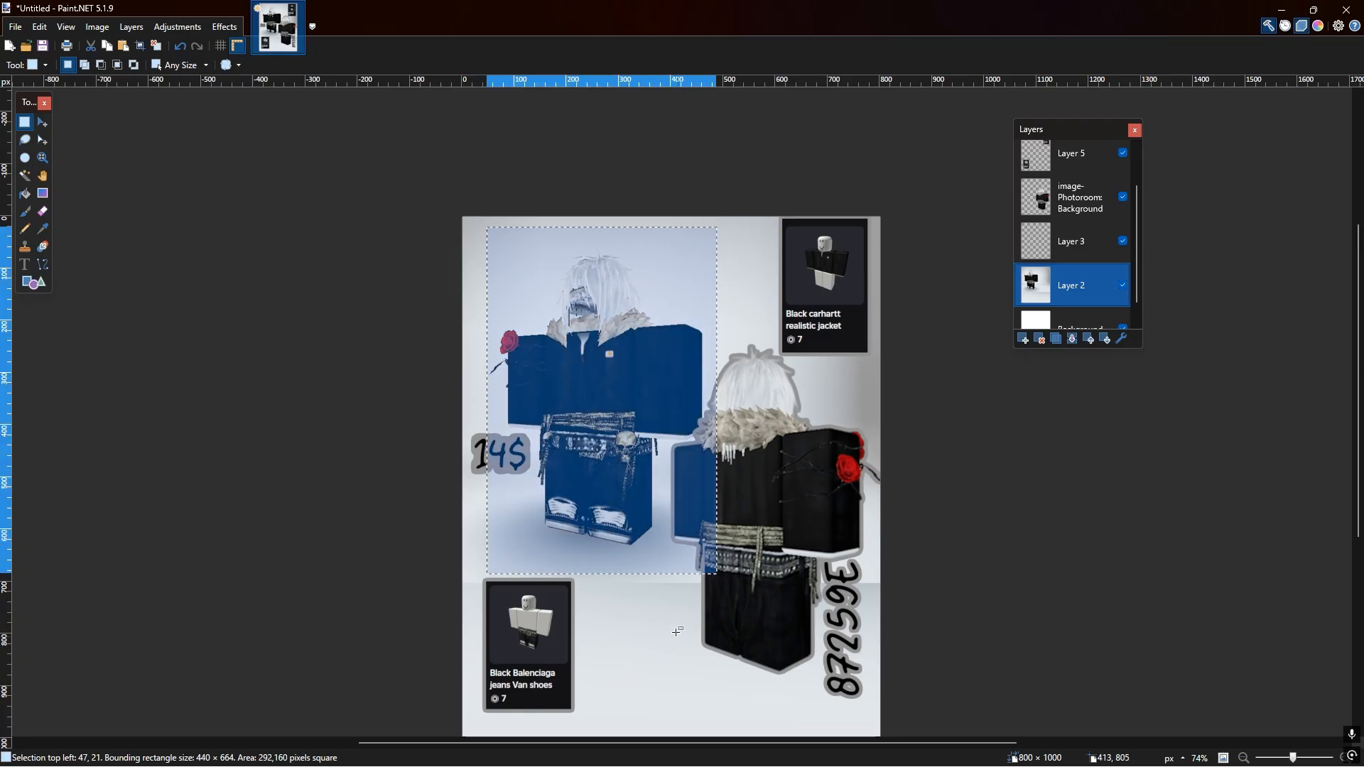
{"action": "left_click_drag", "start_coordinate": [460, 201], "coordinate": [920, 763]}
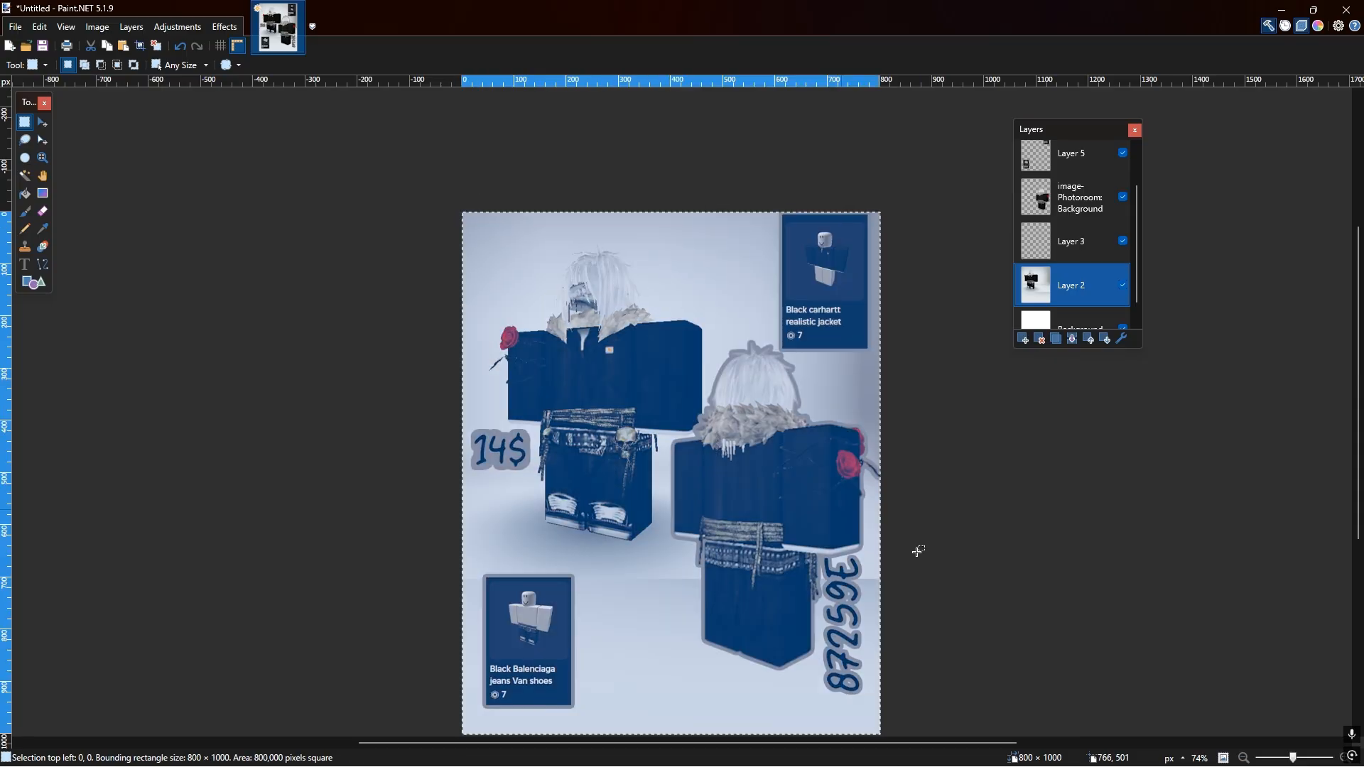
{"action": "left_click", "coordinate": [651, 390]}
{"action": "left_click_drag", "start_coordinate": [524, 253], "coordinate": [655, 580]}
{"action": "left_click_drag", "start_coordinate": [461, 232], "coordinate": [737, 597]}
{"action": "left_click", "coordinate": [723, 579]}
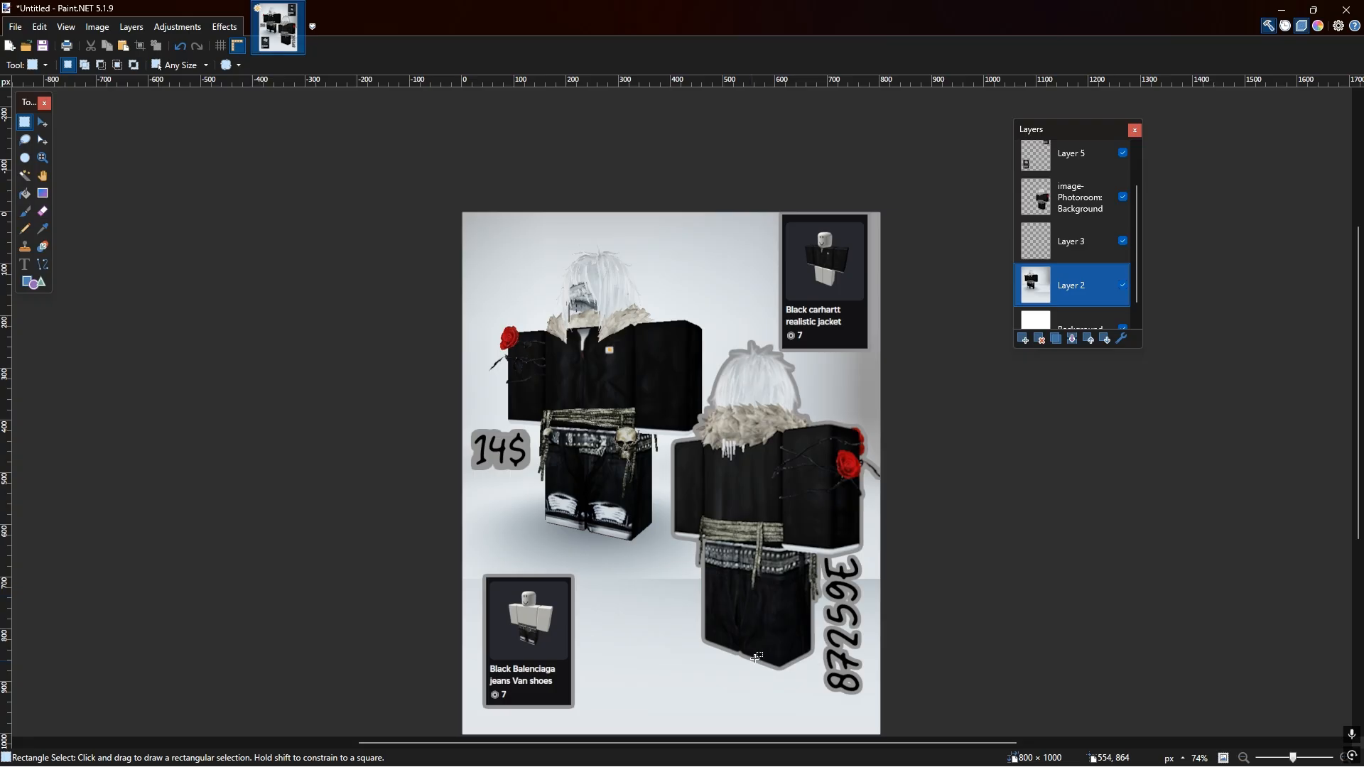
{"action": "left_click", "coordinate": [180, 46]}
{"action": "left_click", "coordinate": [181, 47]}
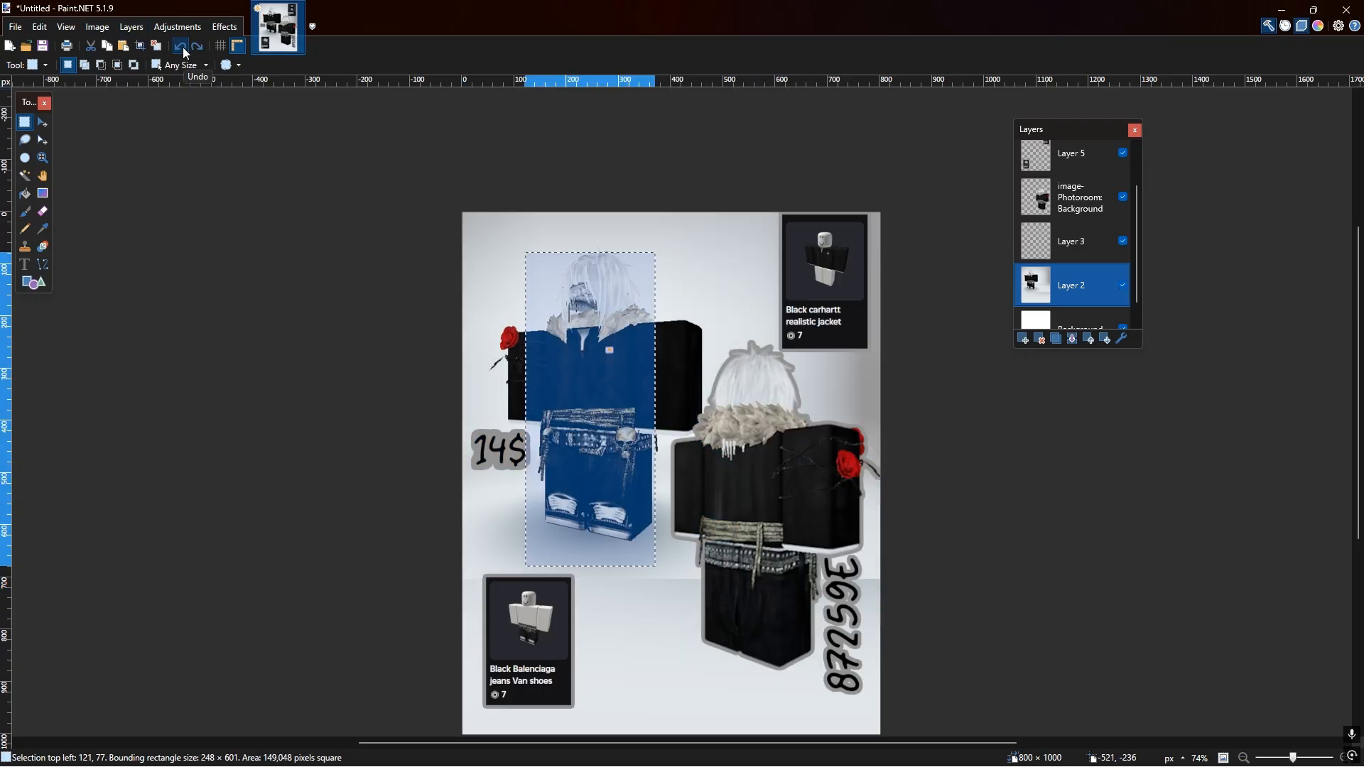
{"action": "left_click", "coordinate": [181, 46]}
{"action": "scroll", "coordinate": [721, 436], "scroll_direction": "down", "scroll_amount": 3}
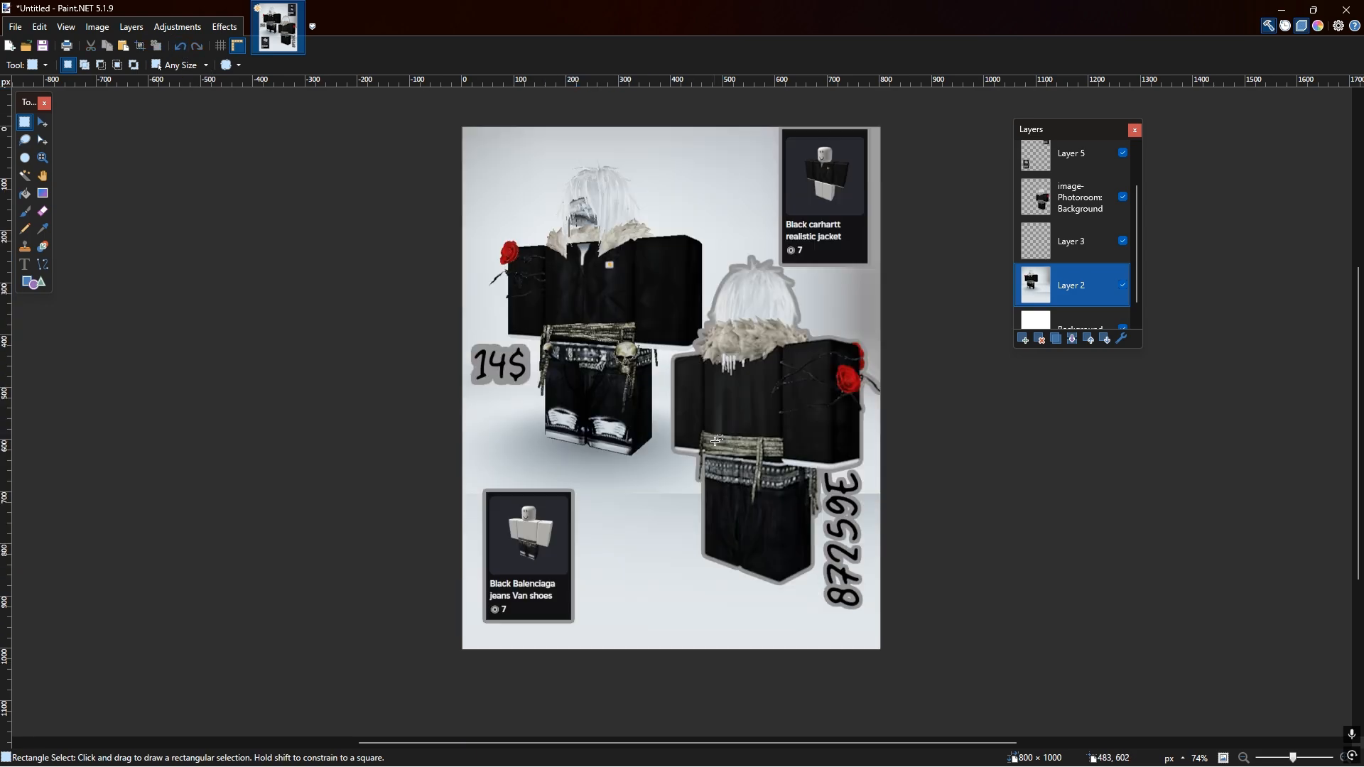
{"action": "scroll", "coordinate": [658, 364], "scroll_direction": "up", "scroll_amount": 3}
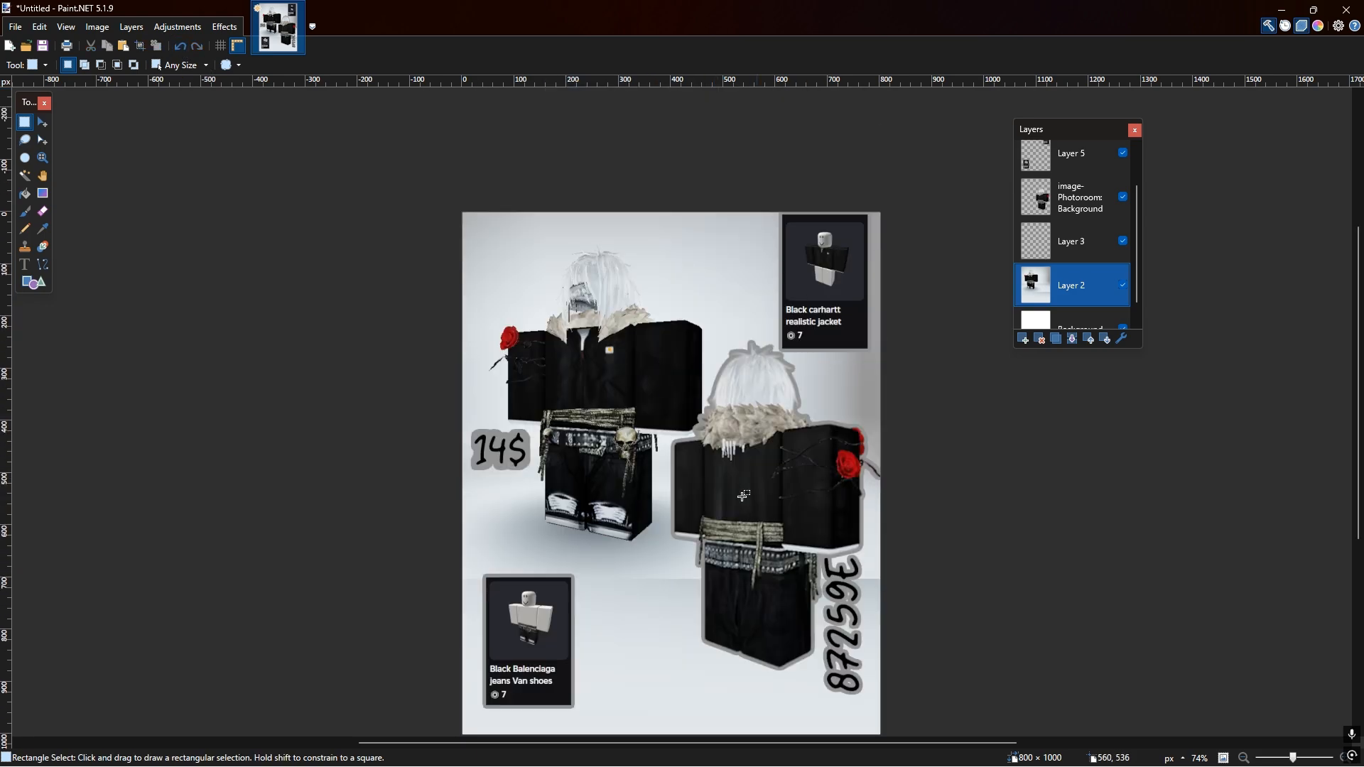
{"action": "scroll", "coordinate": [714, 359], "scroll_direction": "down", "scroll_amount": 3}
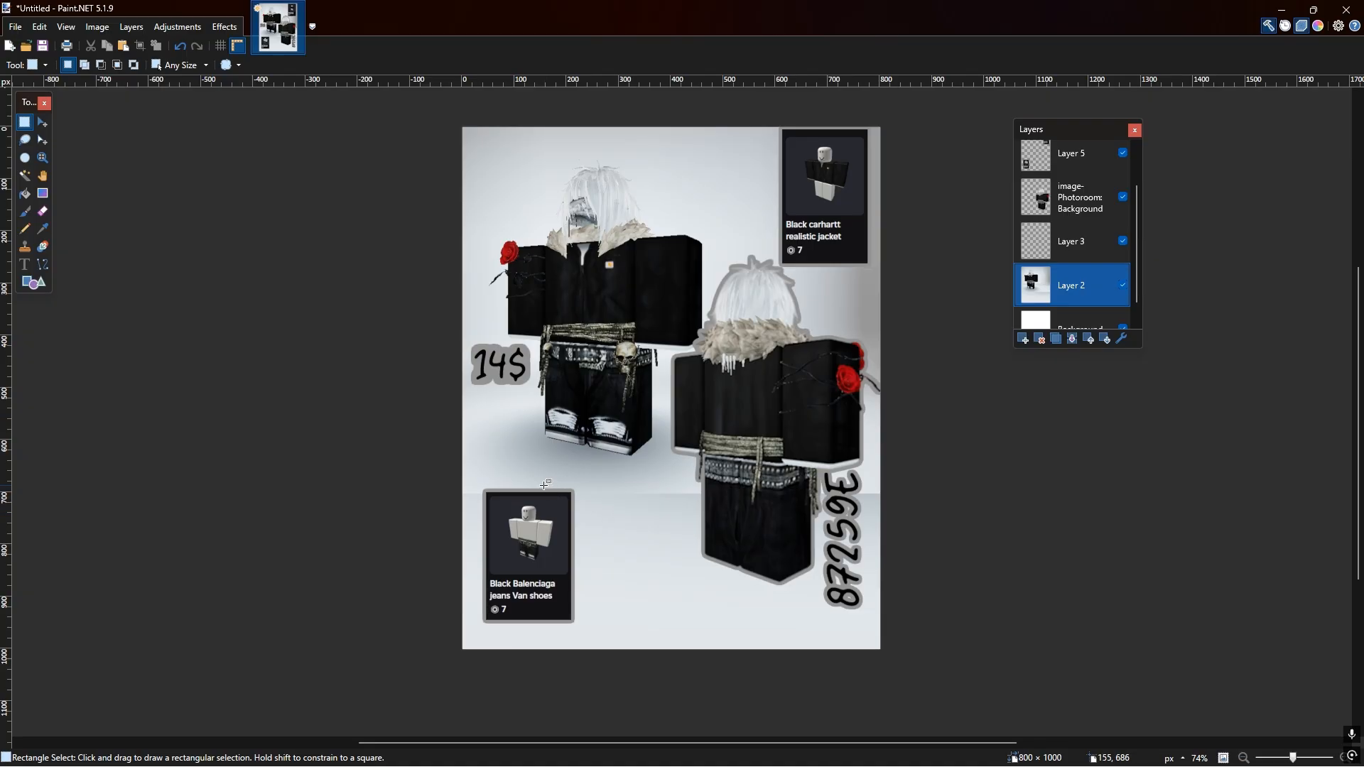
- View ad4 and frauded clothing photo from the use for vid folder in Downloads, and close the viewer and folder
{"action": "key", "text": "super"}
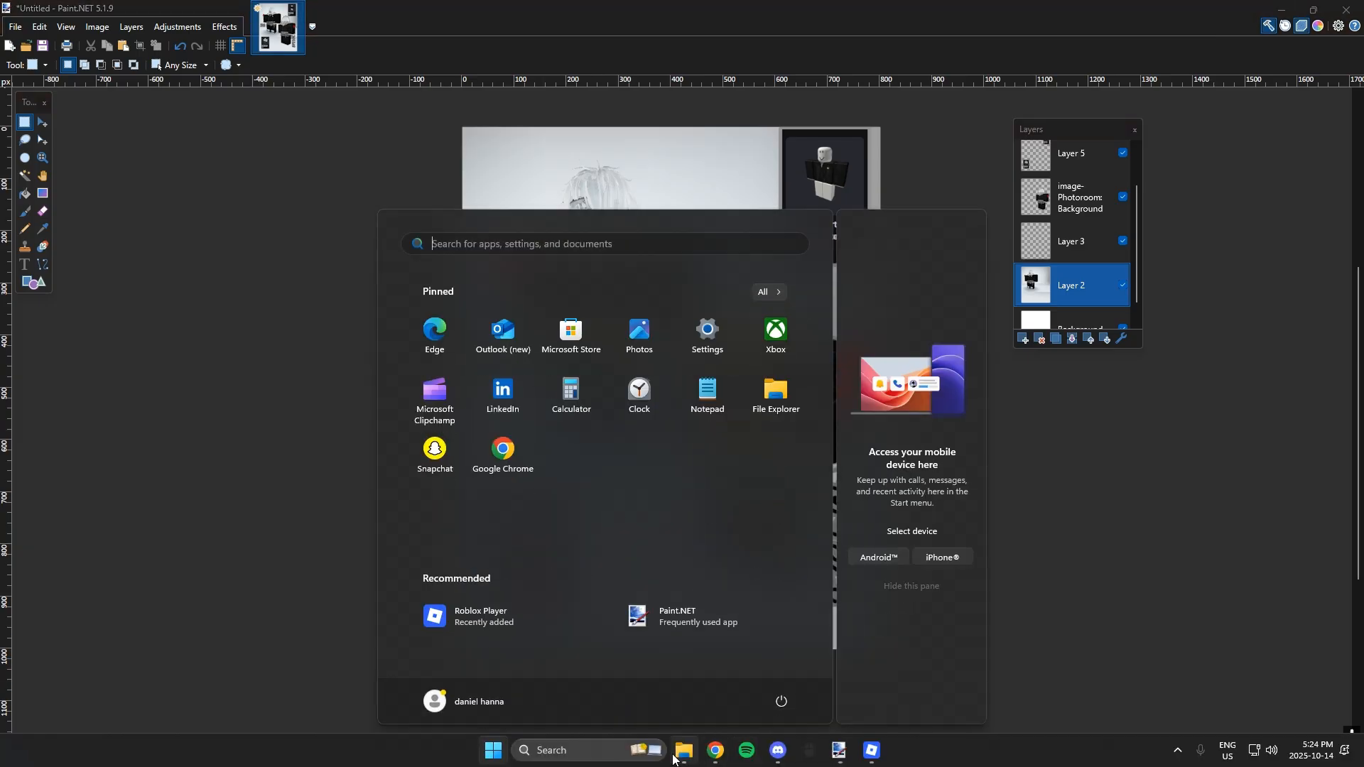
{"action": "left_click", "coordinate": [682, 752]}
{"action": "double_click", "coordinate": [605, 444]}
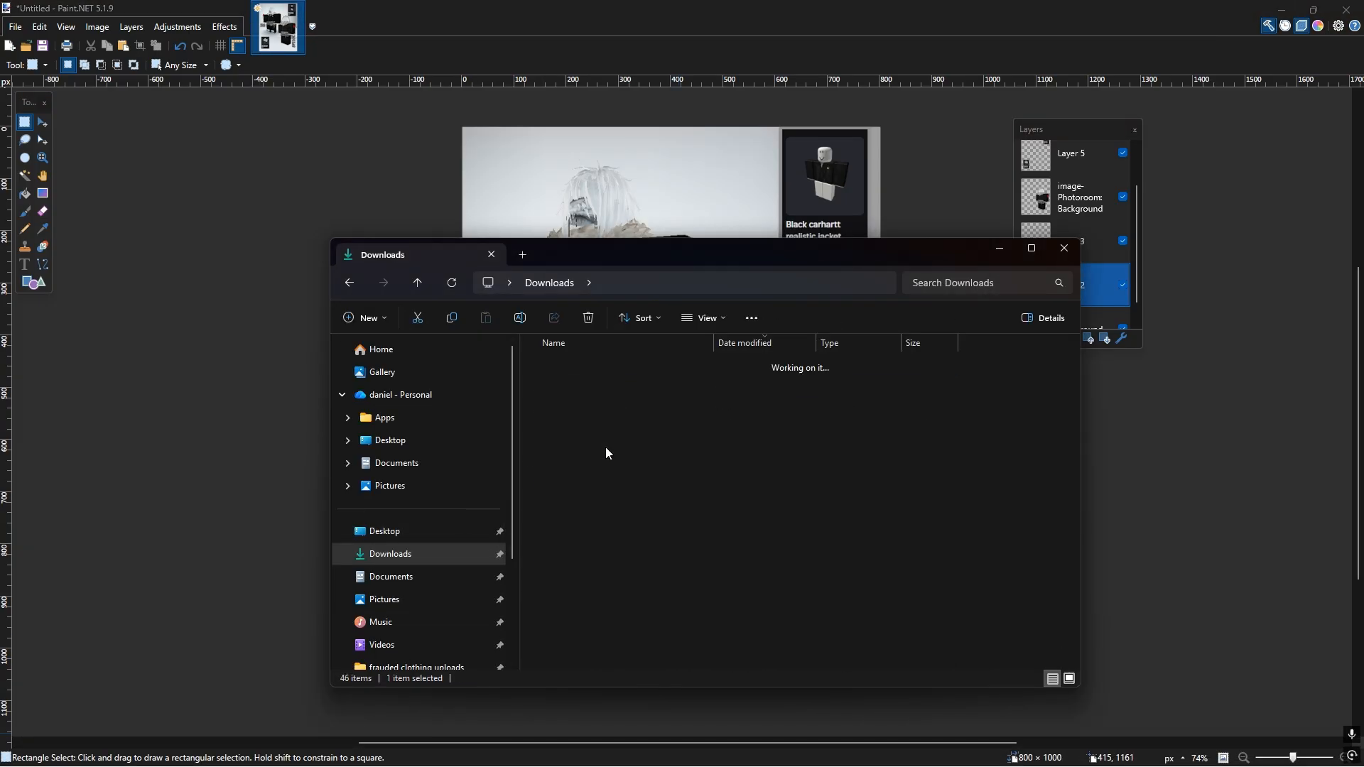
{"action": "double_click", "coordinate": [588, 424]}
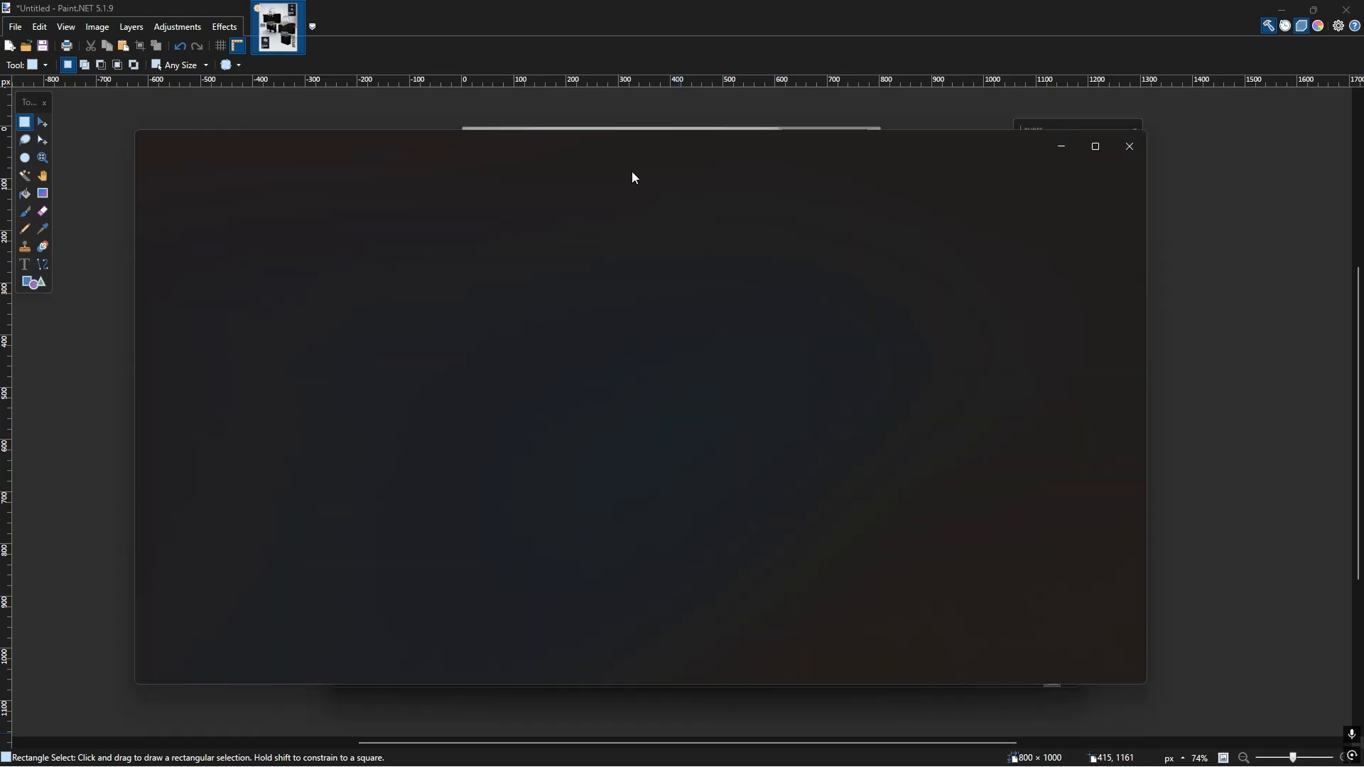
{"action": "left_click_drag", "start_coordinate": [675, 152], "coordinate": [378, 156]}
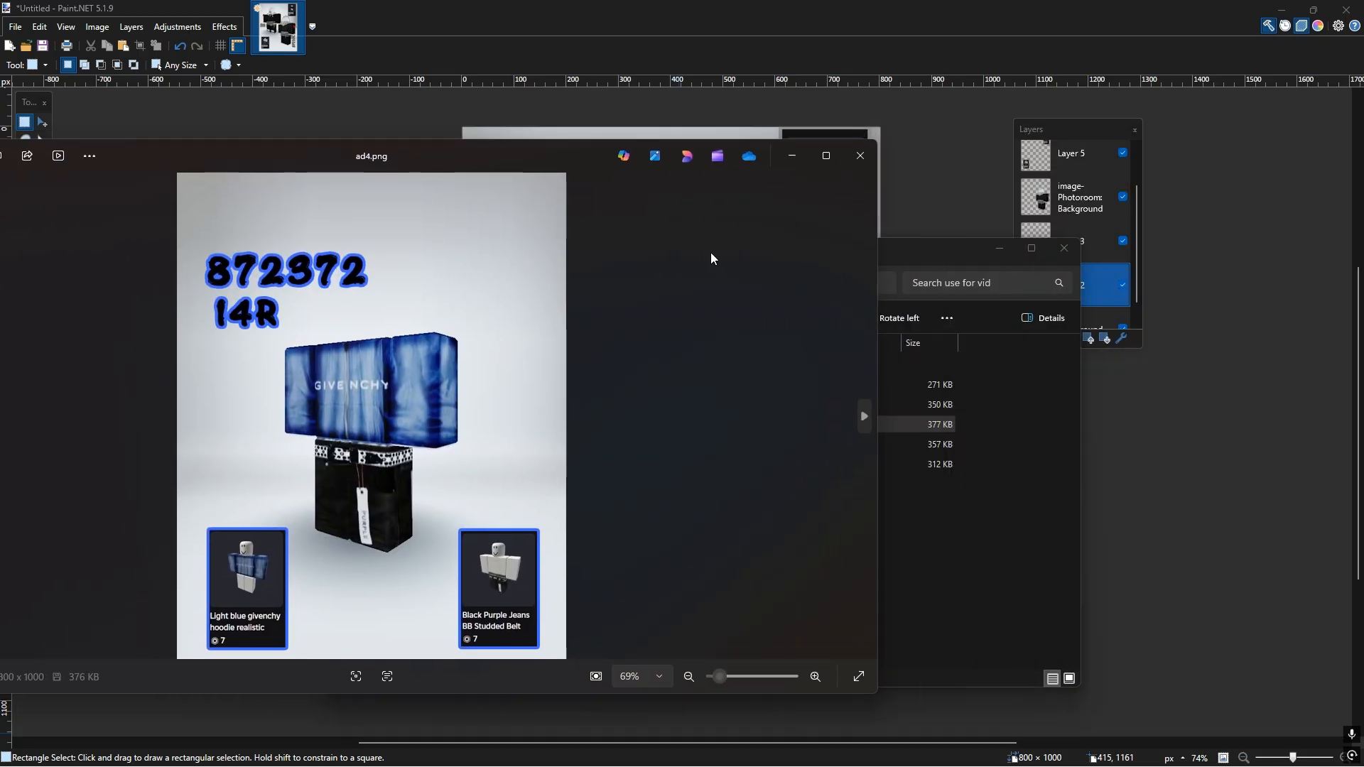
{"action": "left_click", "coordinate": [859, 156]}
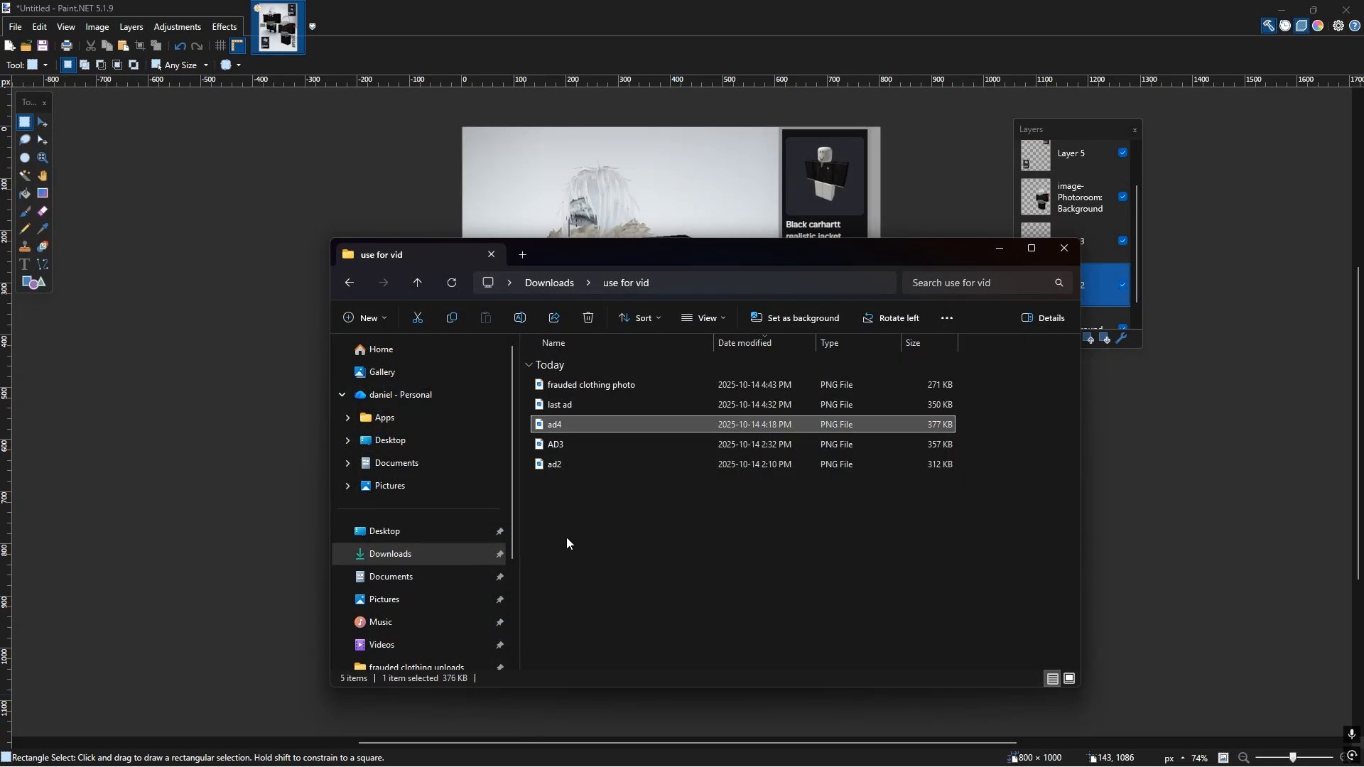
{"action": "double_click", "coordinate": [603, 388]}
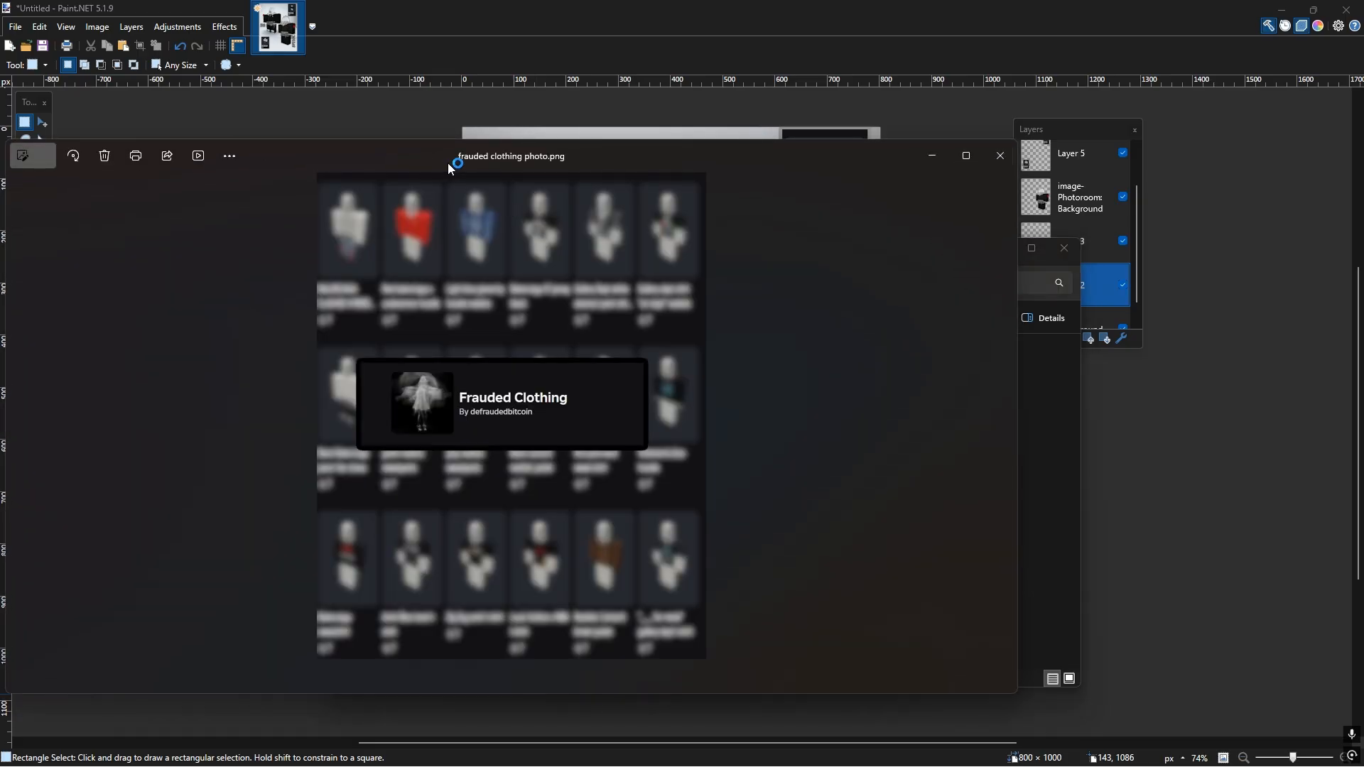
{"action": "left_click", "coordinate": [1090, 164]}
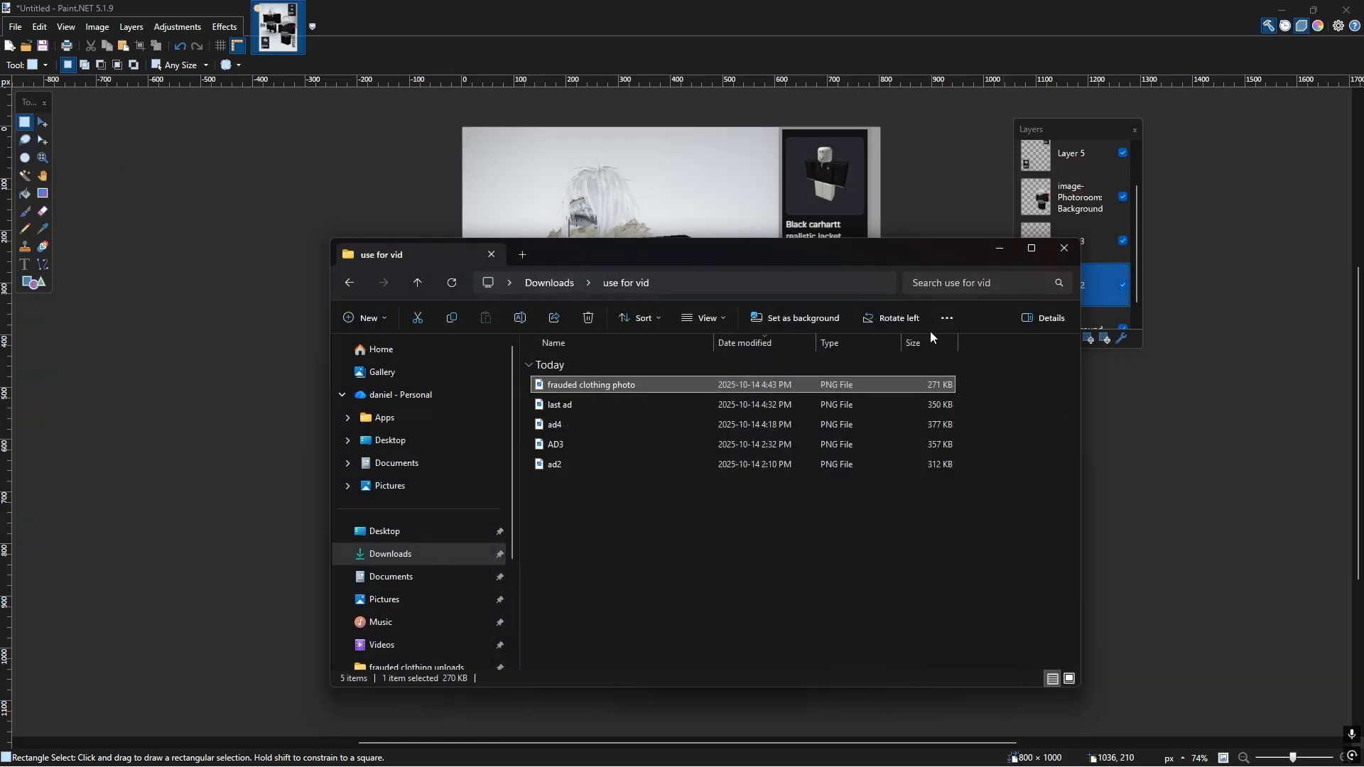
{"action": "left_click", "coordinate": [1061, 254]}
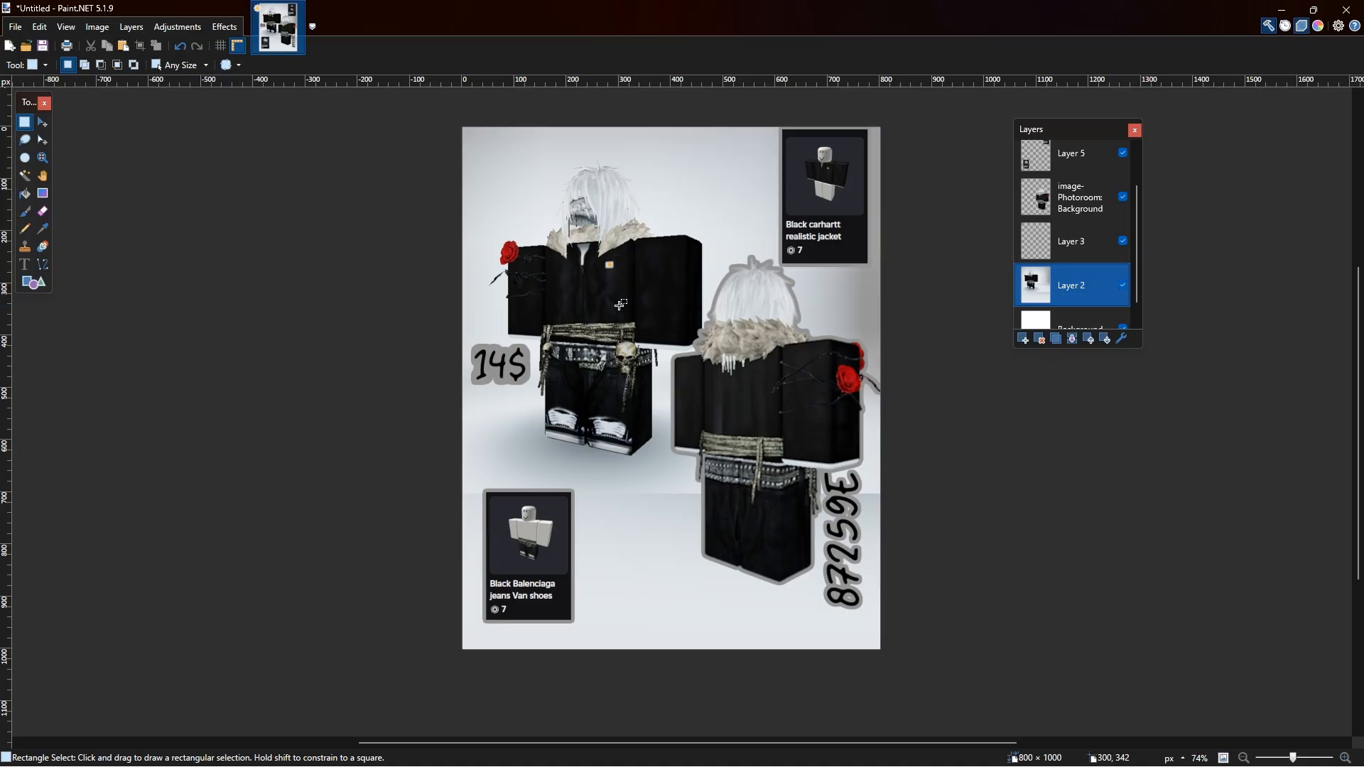
{"action": "left_click_drag", "start_coordinate": [451, 122], "coordinate": [974, 706]}
{"action": "left_click_drag", "start_coordinate": [815, 505], "coordinate": [820, 509]}
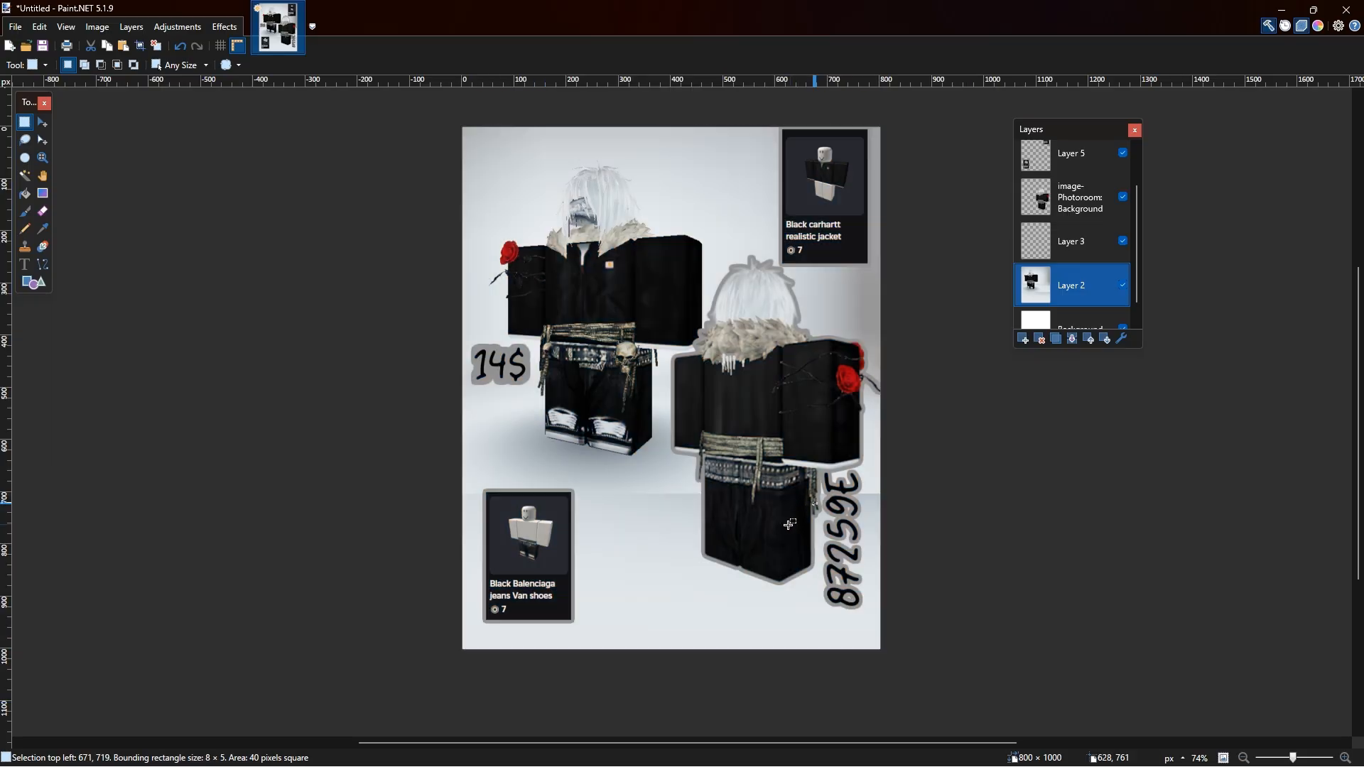